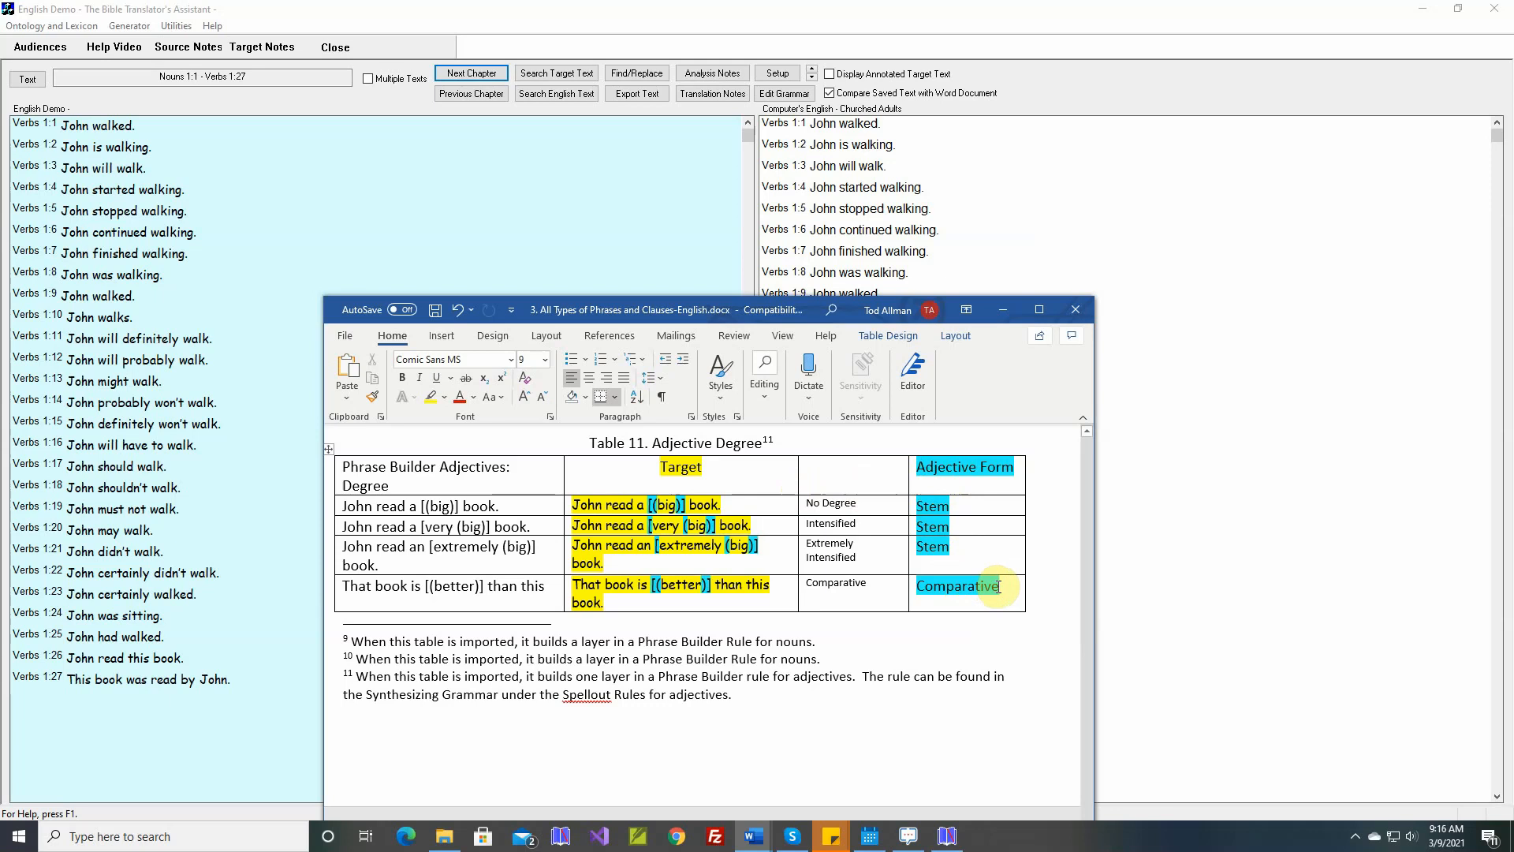
- Review Table 11, Adjective Degree, in the Word document, including the rows that continue on the following page
{"action": "scroll", "coordinate": [998, 586], "scroll_direction": "down", "scroll_amount": 5}
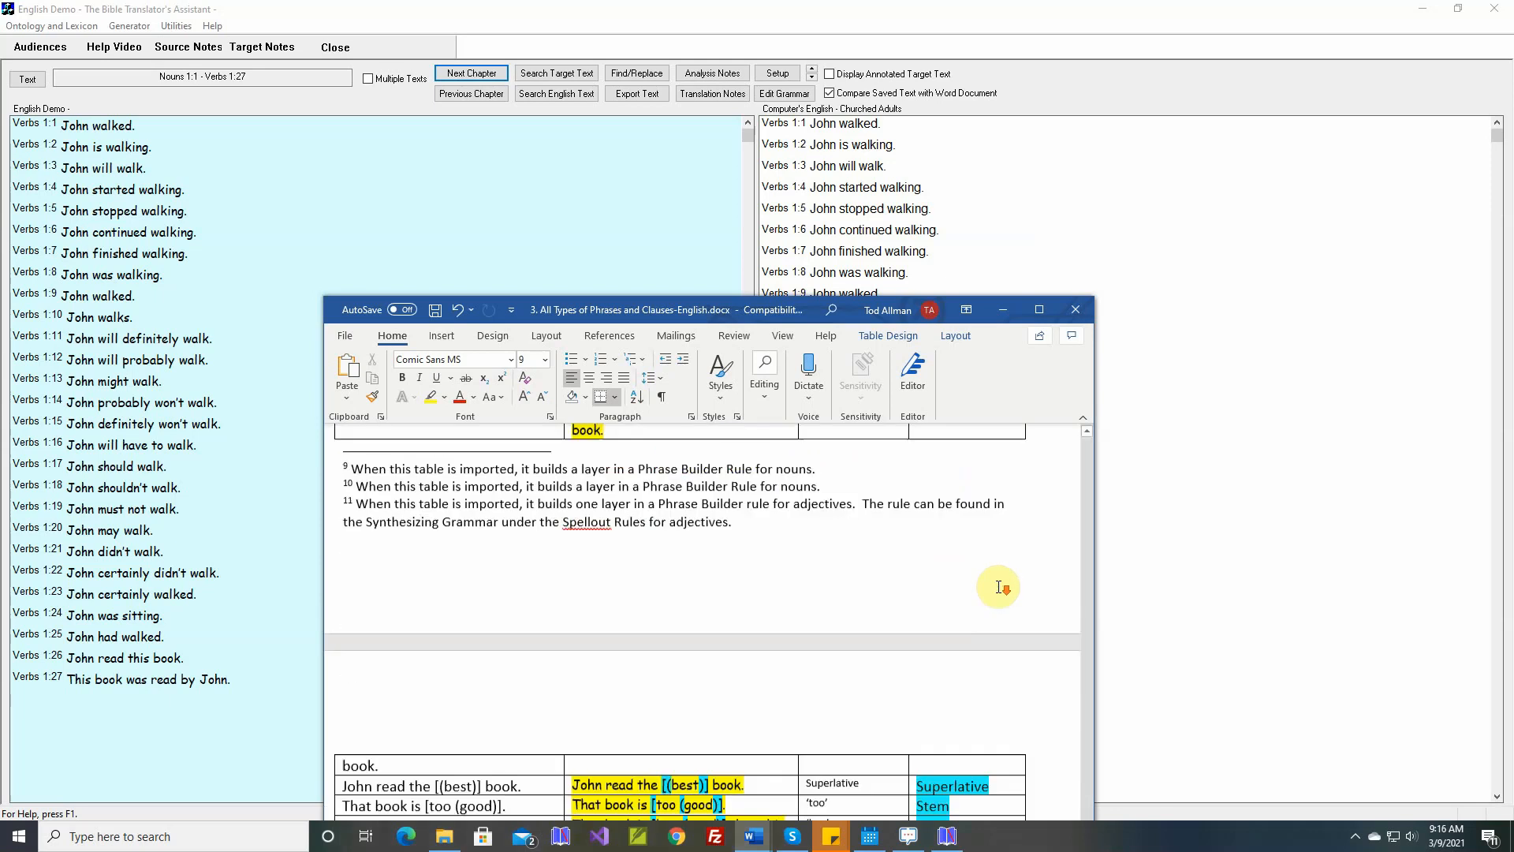
{"action": "scroll", "coordinate": [997, 586], "scroll_direction": "up", "scroll_amount": 4}
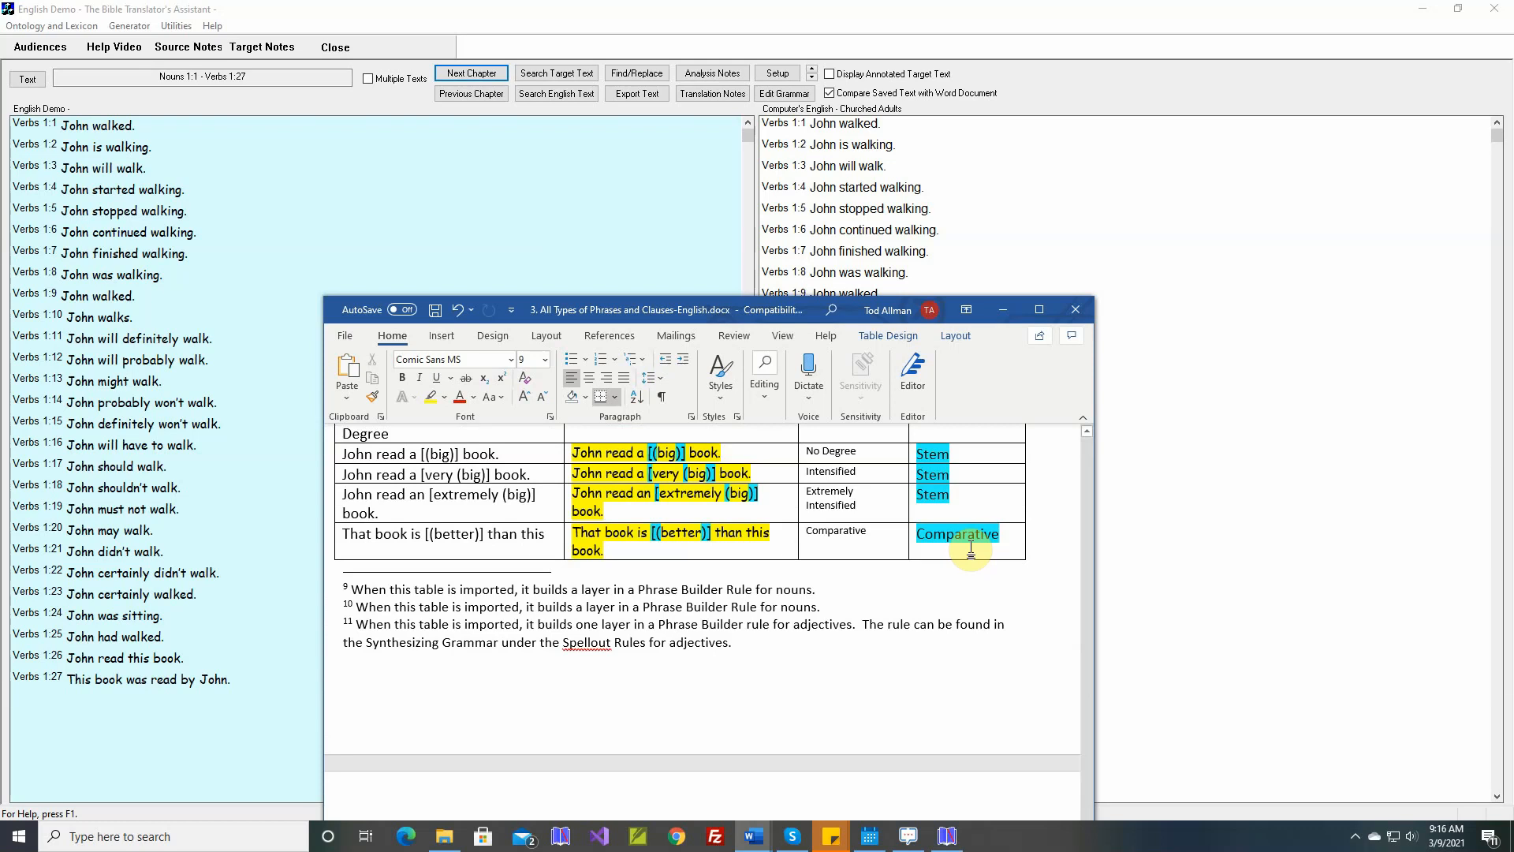
{"action": "scroll", "coordinate": [974, 560], "scroll_direction": "up", "scroll_amount": 2}
{"action": "scroll", "coordinate": [969, 582], "scroll_direction": "down", "scroll_amount": 3}
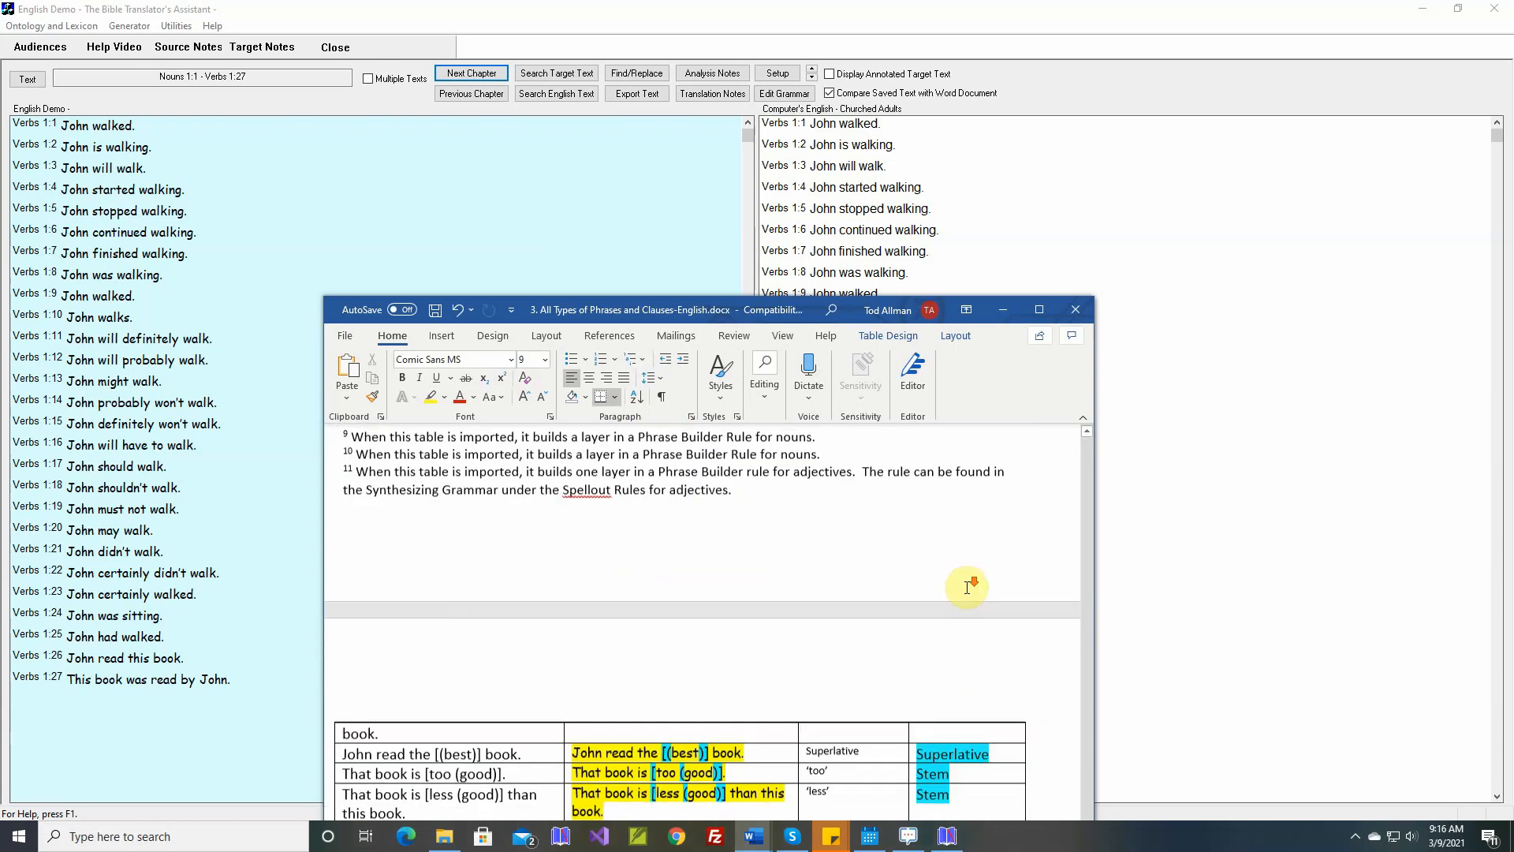
{"action": "scroll", "coordinate": [968, 694], "scroll_direction": "up", "scroll_amount": 3}
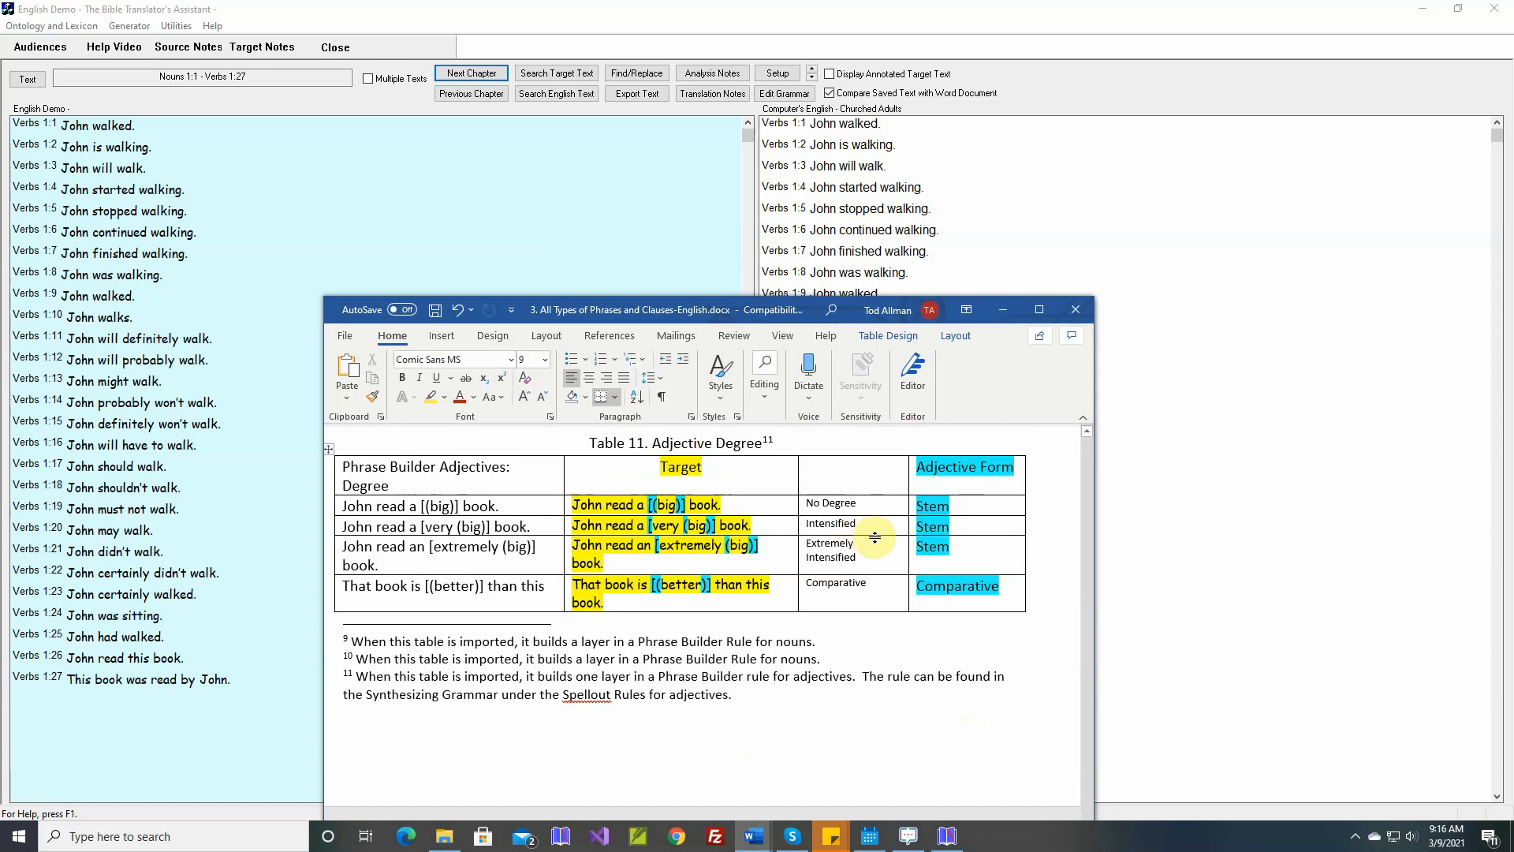
- Import the Phrase Builder Adjectives: Degree table from "3. All Types of Phrases and Clauses-English.docx" into the English Demo target language
{"action": "left_click", "coordinate": [177, 26]}
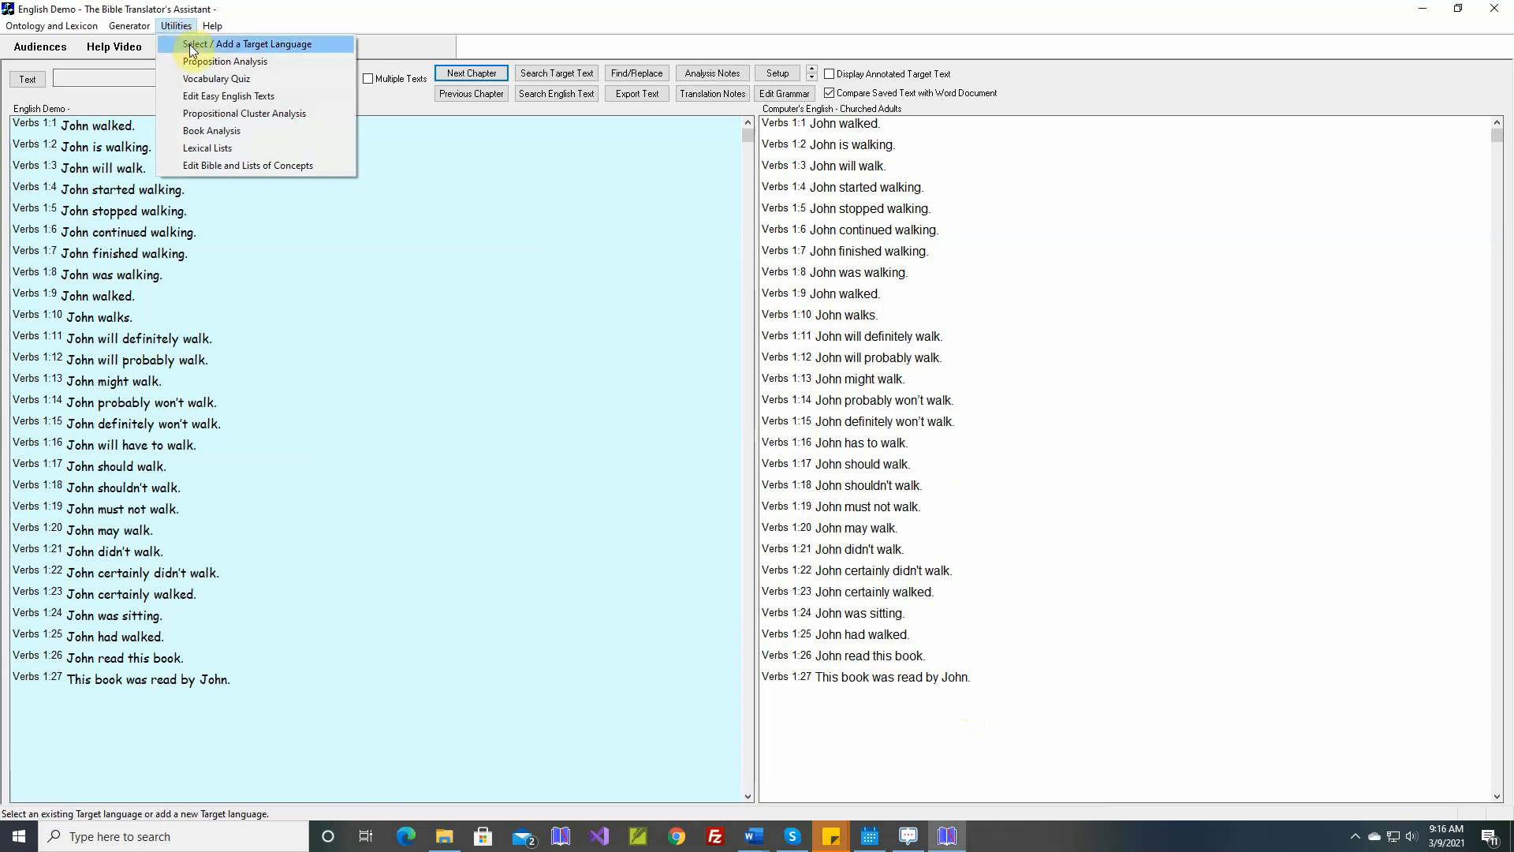
{"action": "left_click", "coordinate": [191, 44]}
{"action": "left_click", "coordinate": [219, 138]}
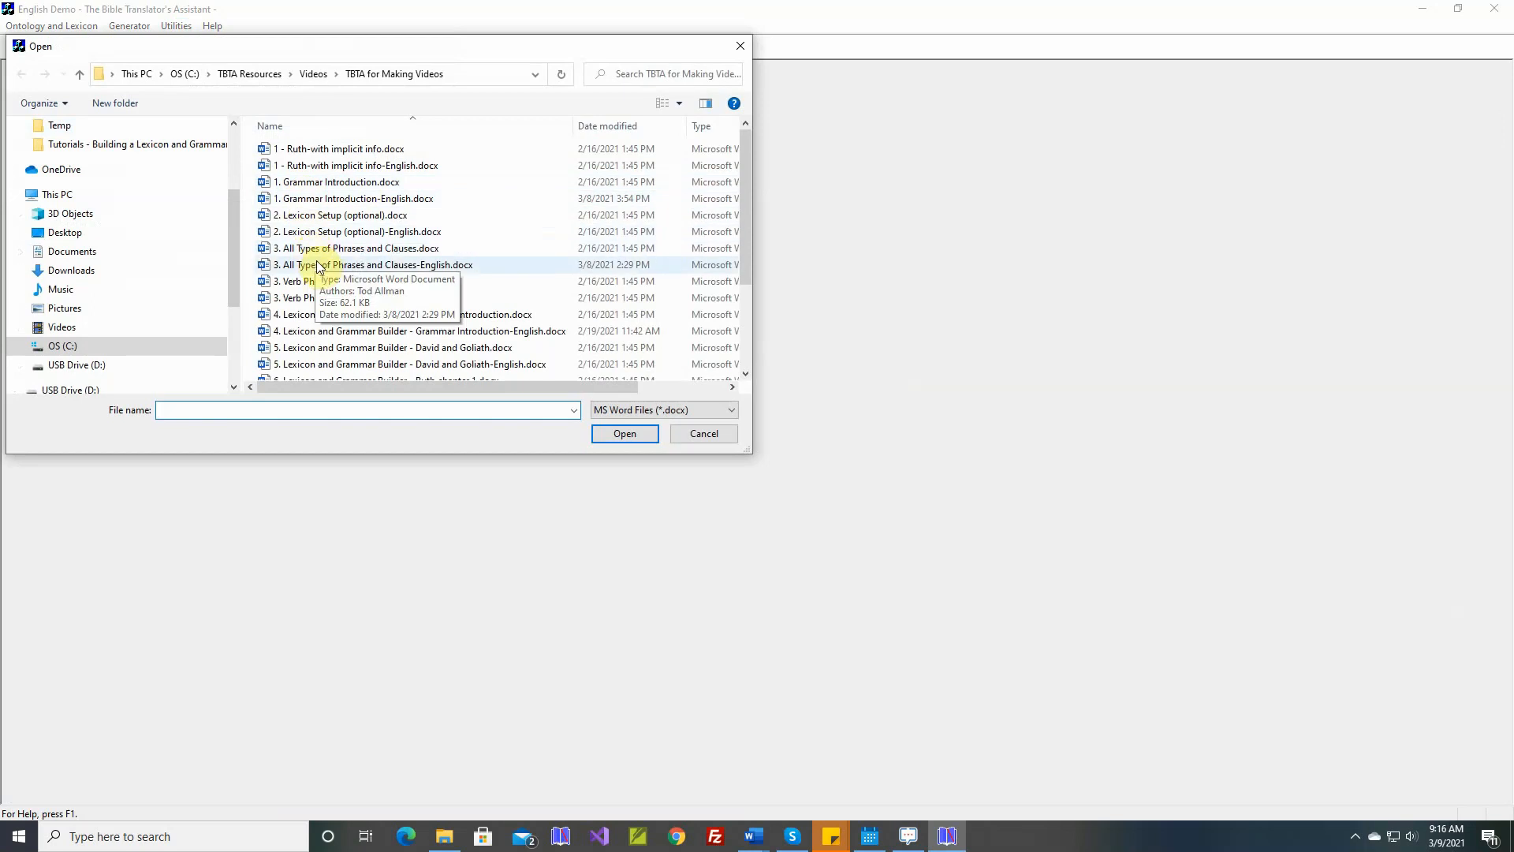
{"action": "double_click", "coordinate": [319, 265]}
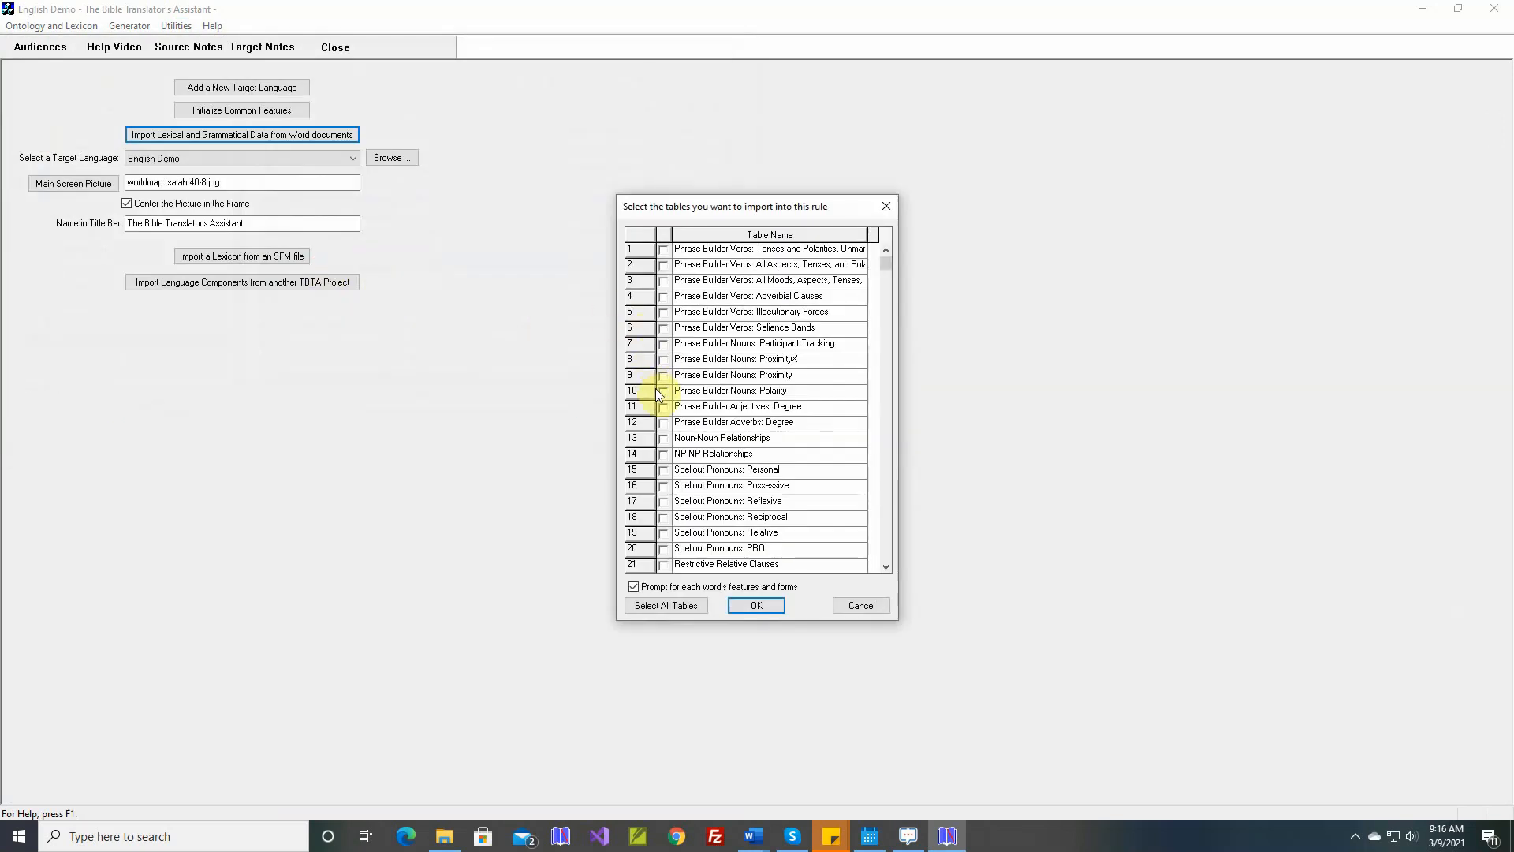
{"action": "left_click", "coordinate": [663, 407]}
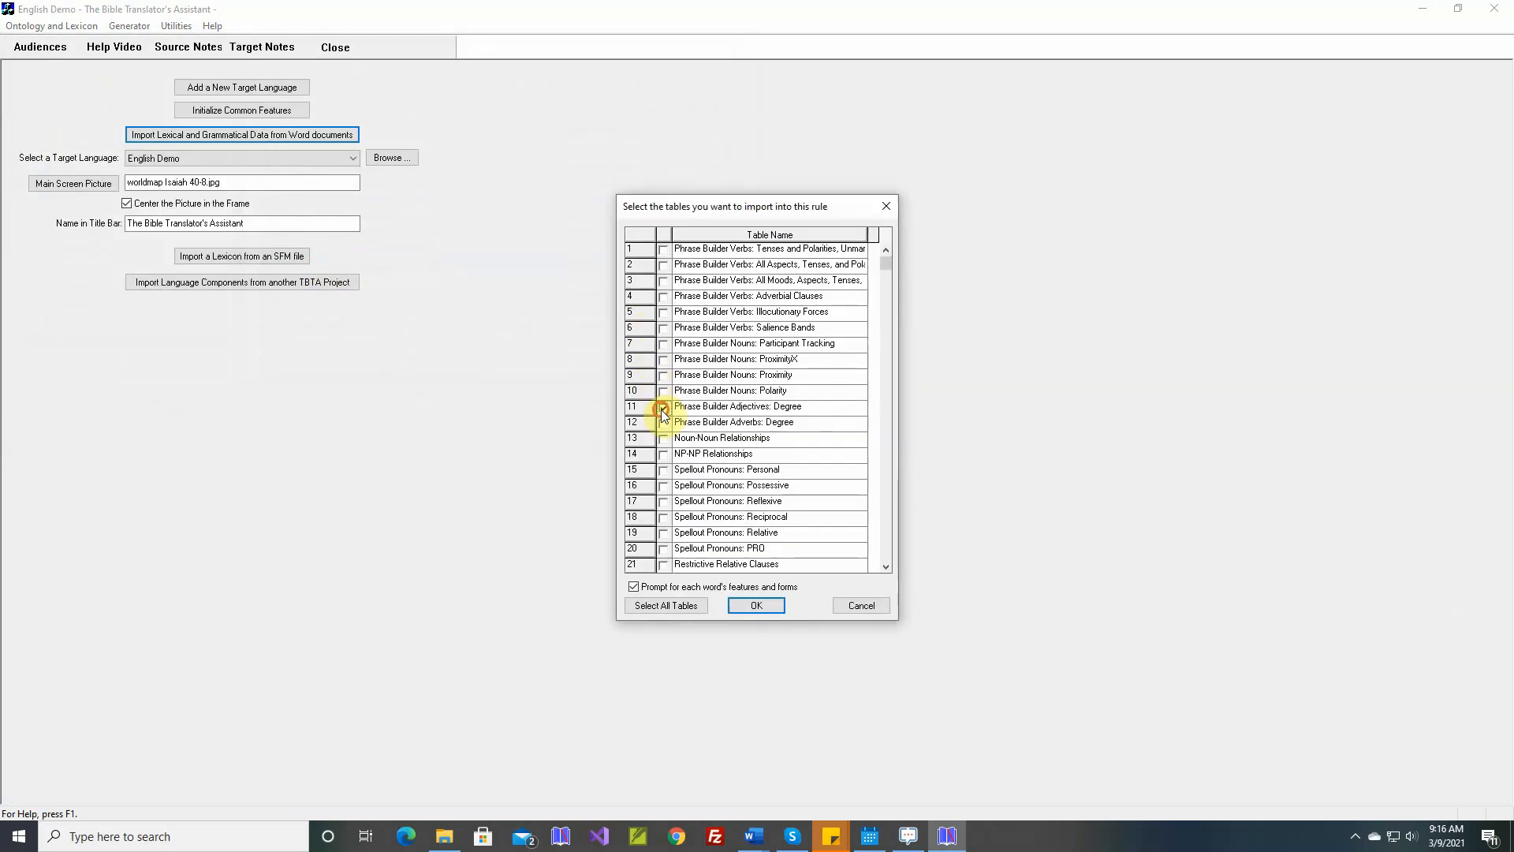
{"action": "left_click", "coordinate": [754, 605]}
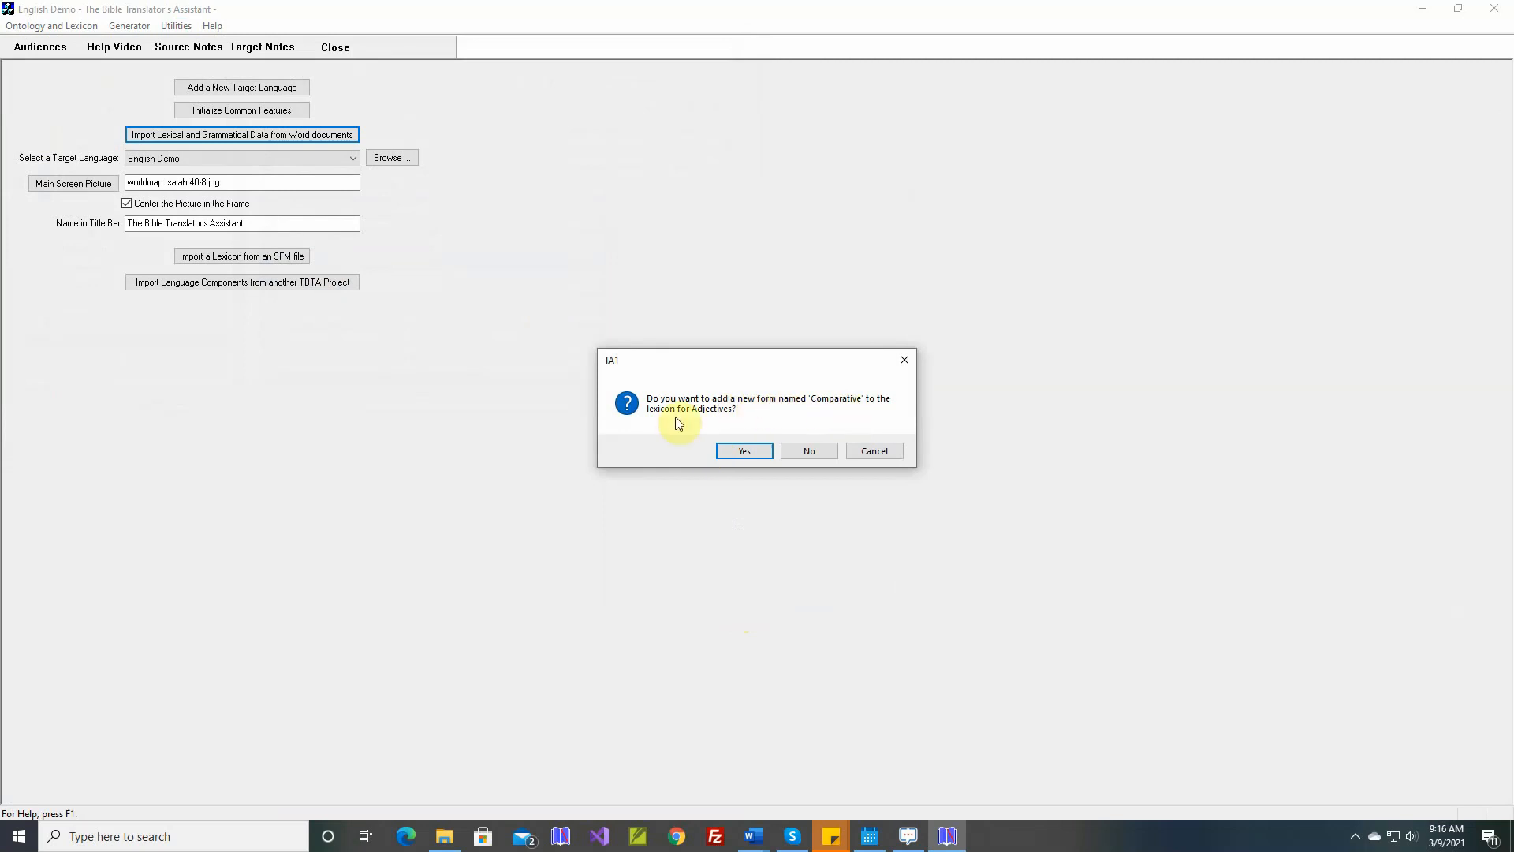
- Accept adding the new forms Comparative and Superlative to the adjective lexicon and finish the import
{"action": "left_click", "coordinate": [746, 451]}
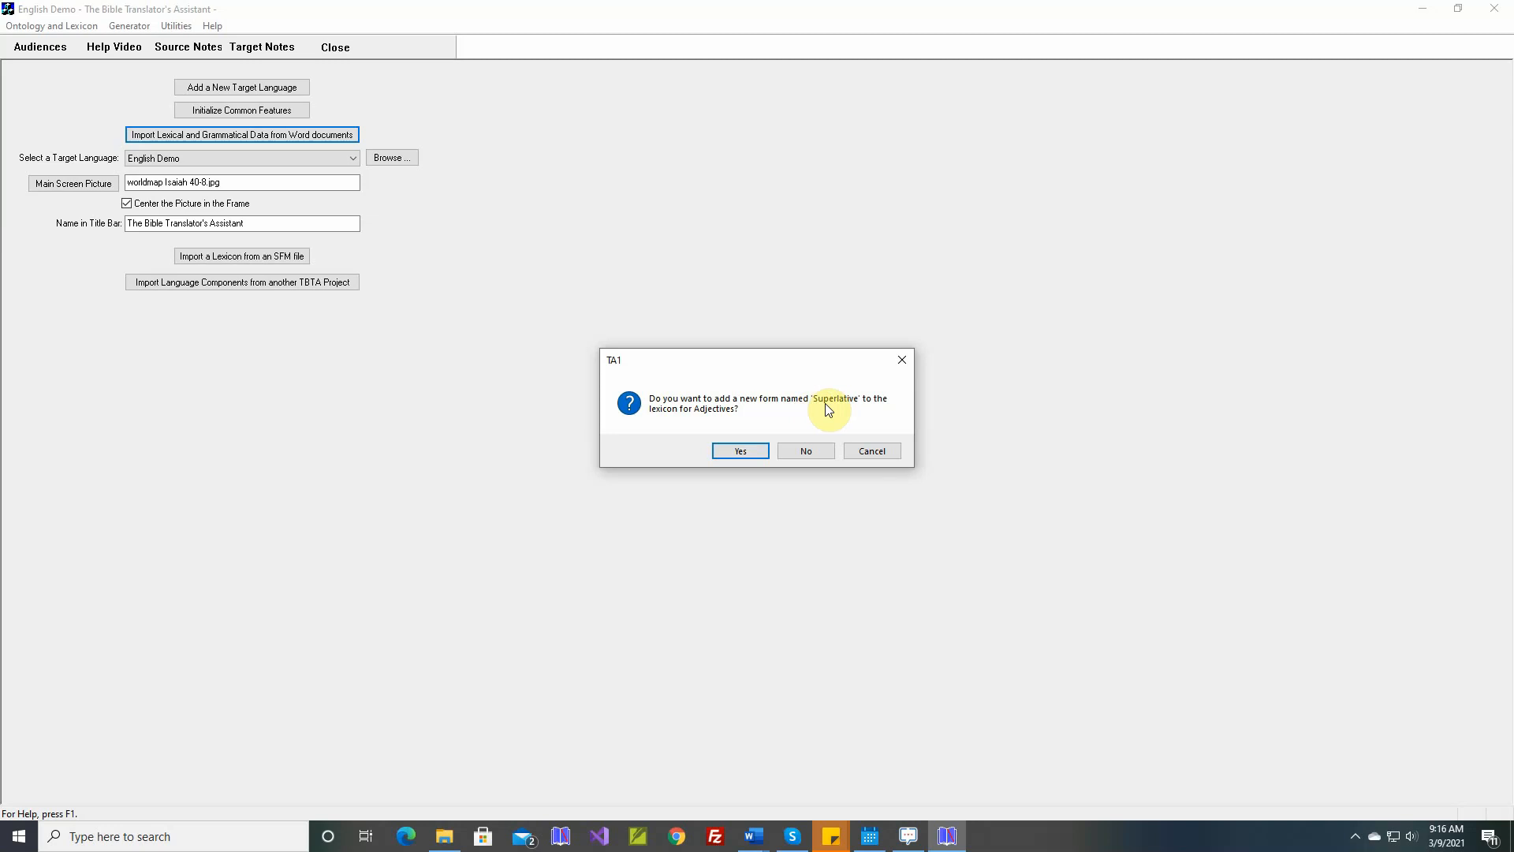
{"action": "left_click", "coordinate": [745, 452]}
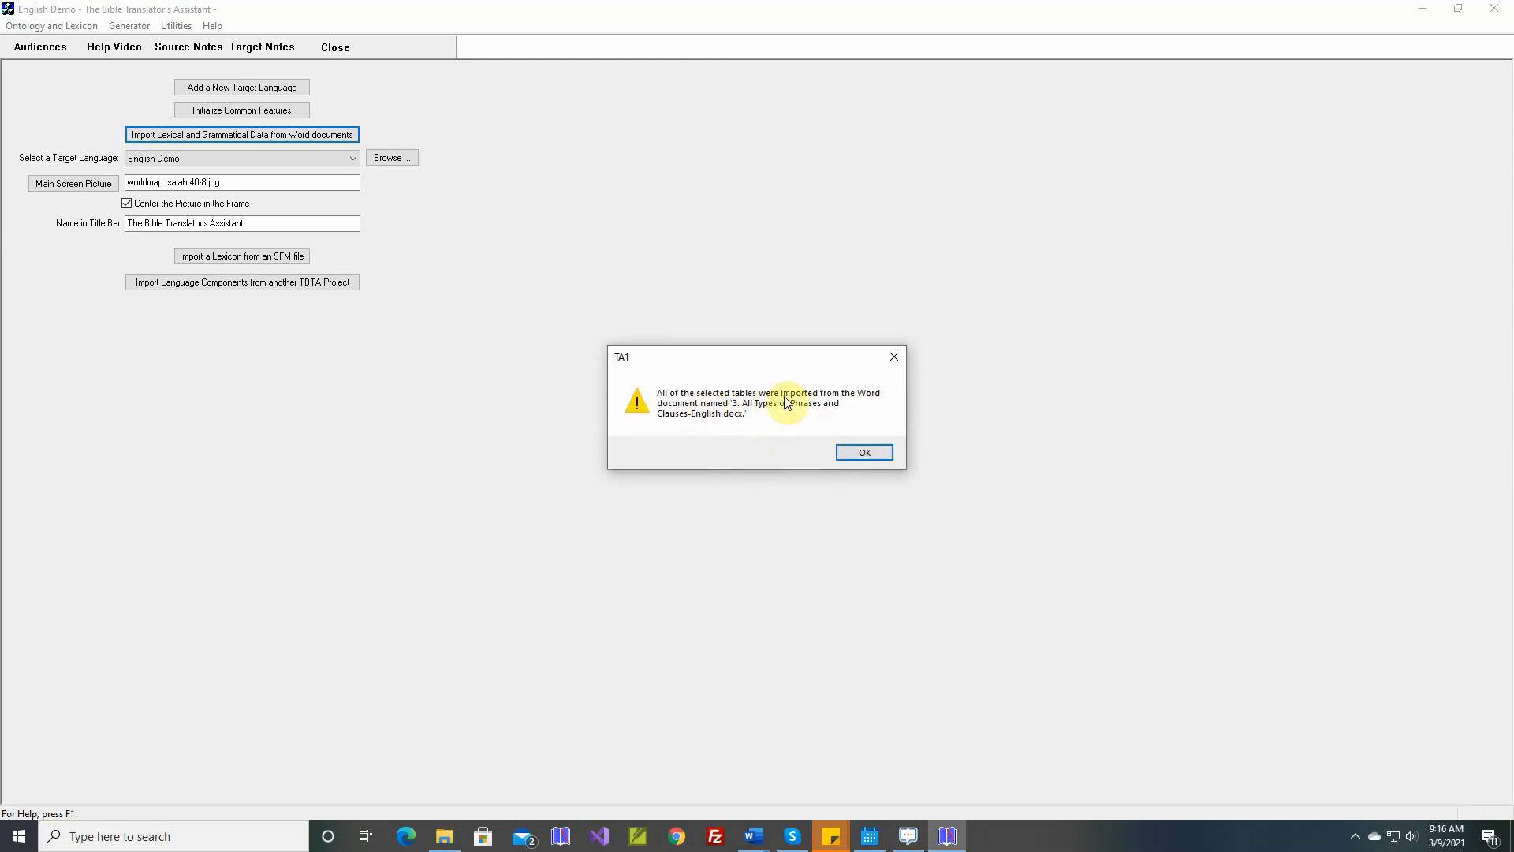
{"action": "left_click", "coordinate": [860, 455]}
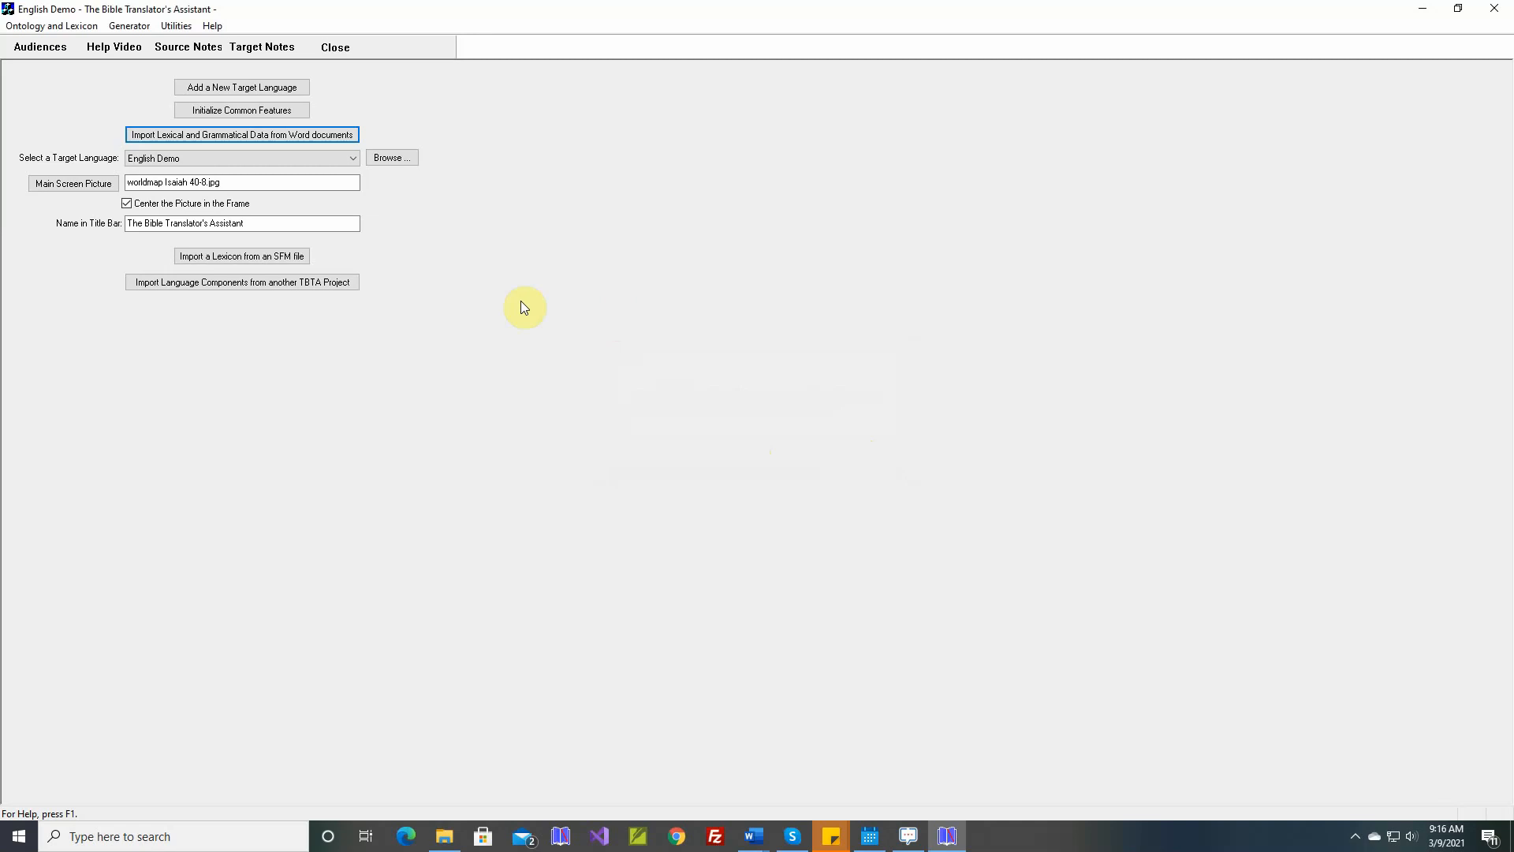
- Open the adjectives lexicon and look at its stems, features and forms
{"action": "left_click", "coordinate": [48, 26]}
{"action": "mouse_move", "coordinate": [86, 49]}
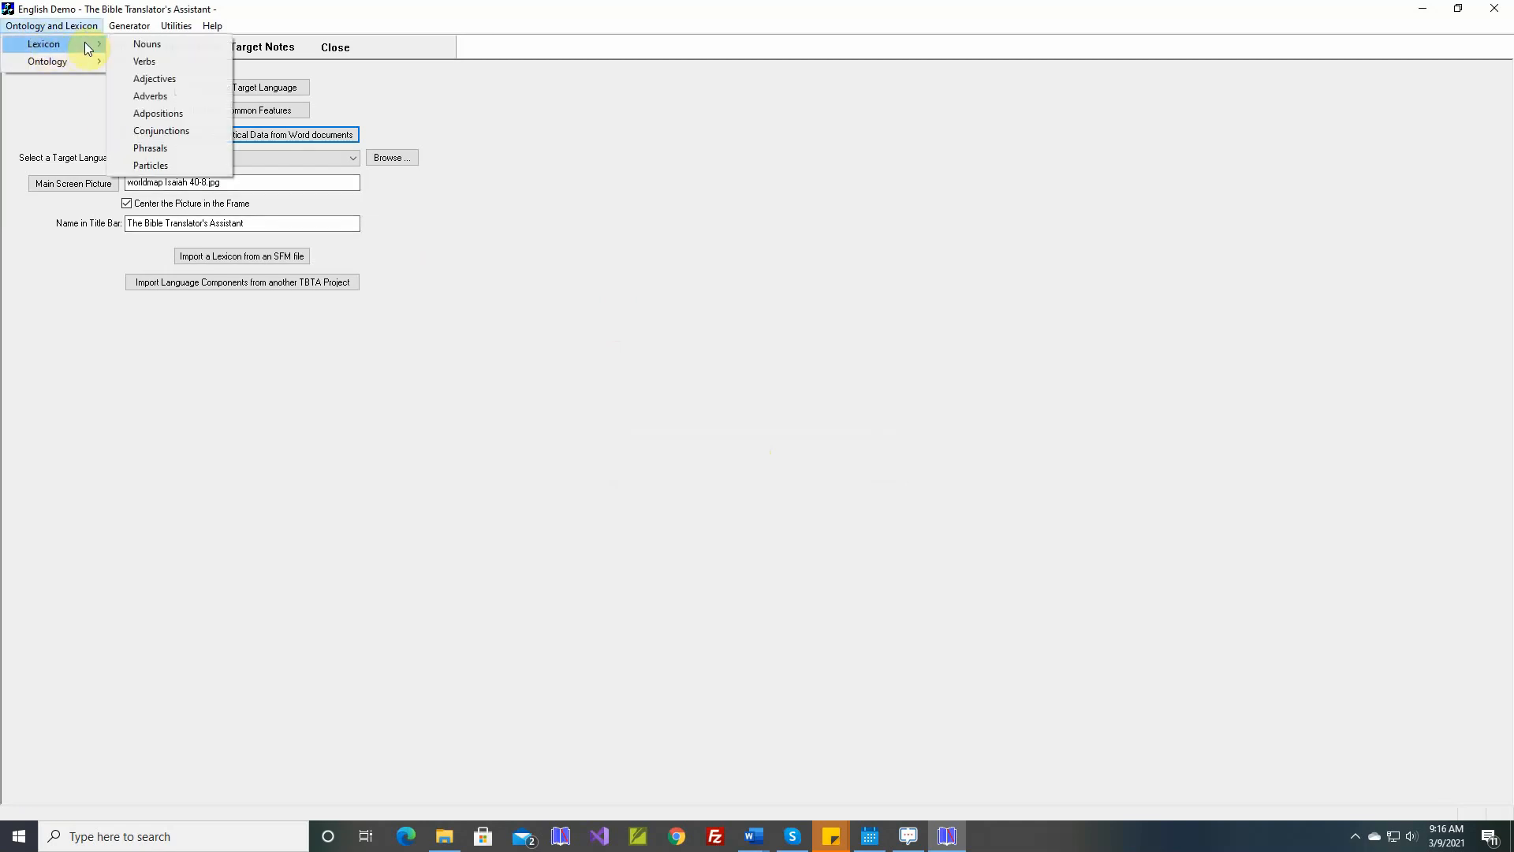
{"action": "left_click", "coordinate": [150, 79]}
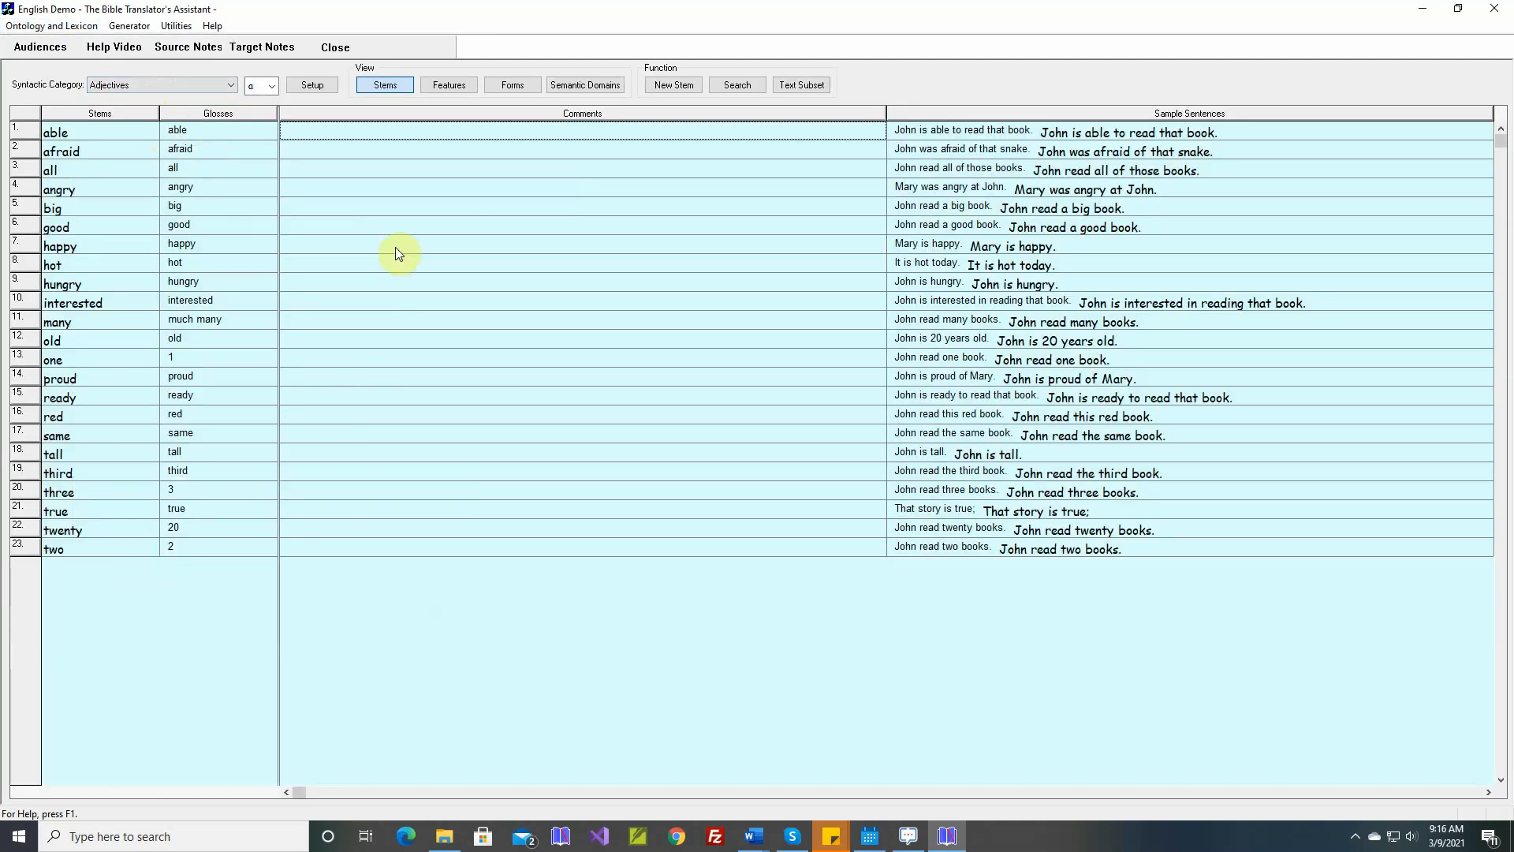
{"action": "left_click", "coordinate": [448, 86]}
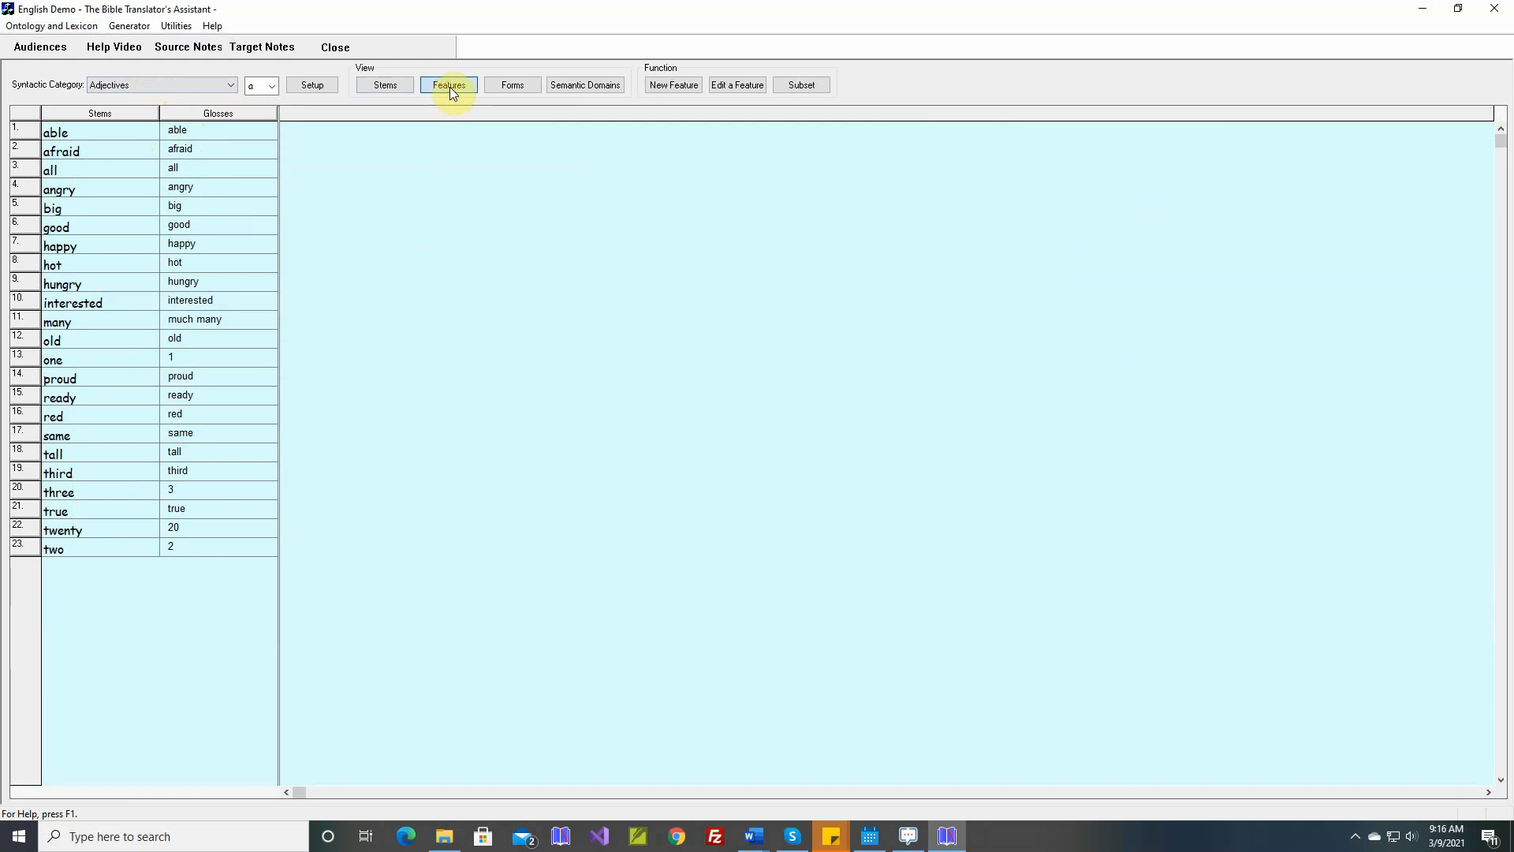
{"action": "left_click", "coordinate": [510, 87]}
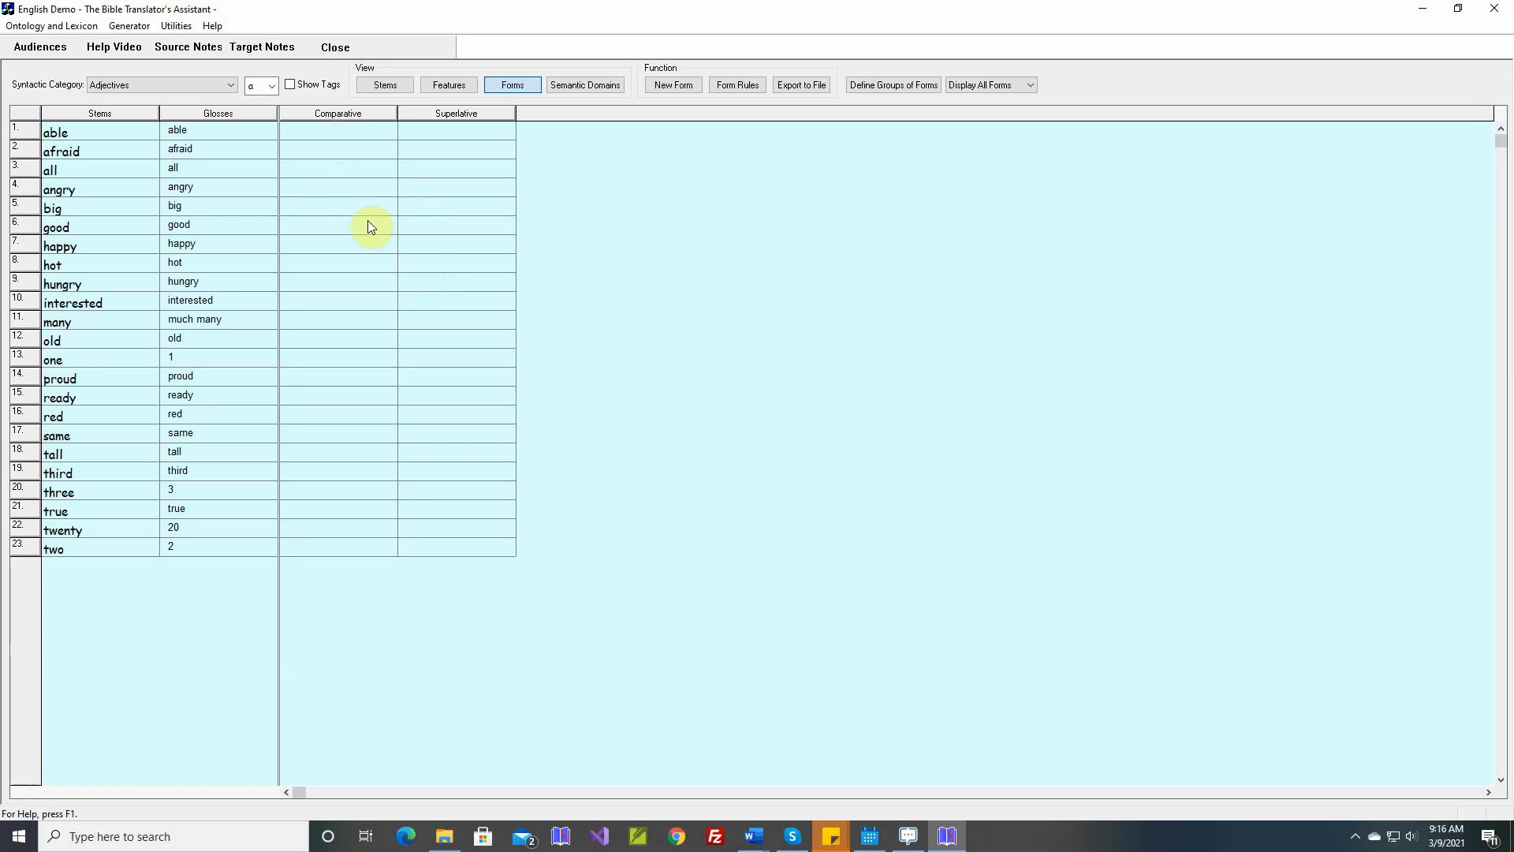
- Create a new adjective feature named Type in the lexicon's features view
{"action": "left_click", "coordinate": [449, 85]}
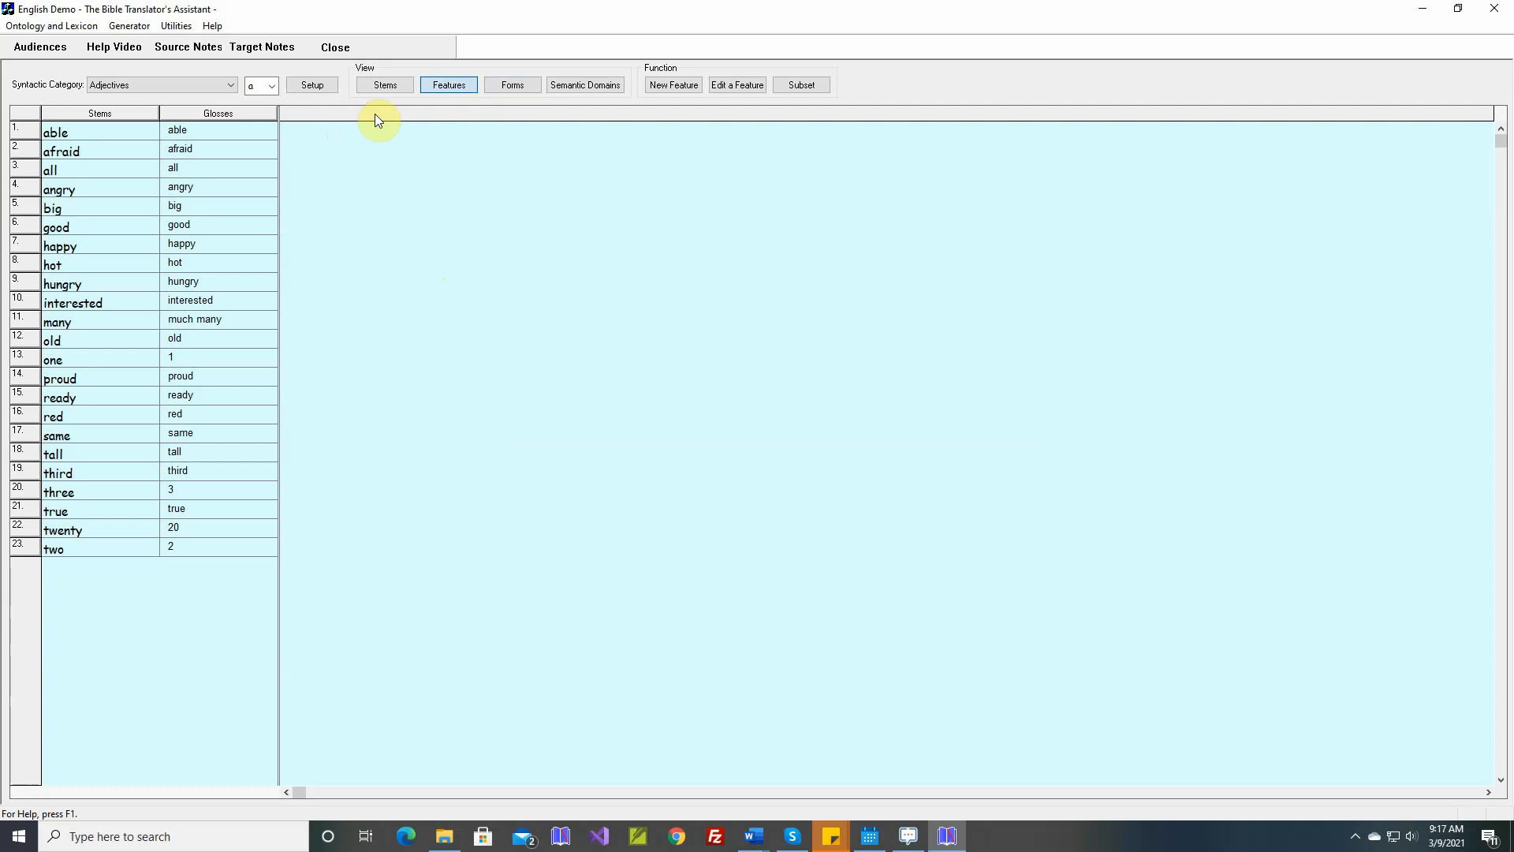
{"action": "left_click", "coordinate": [675, 91]}
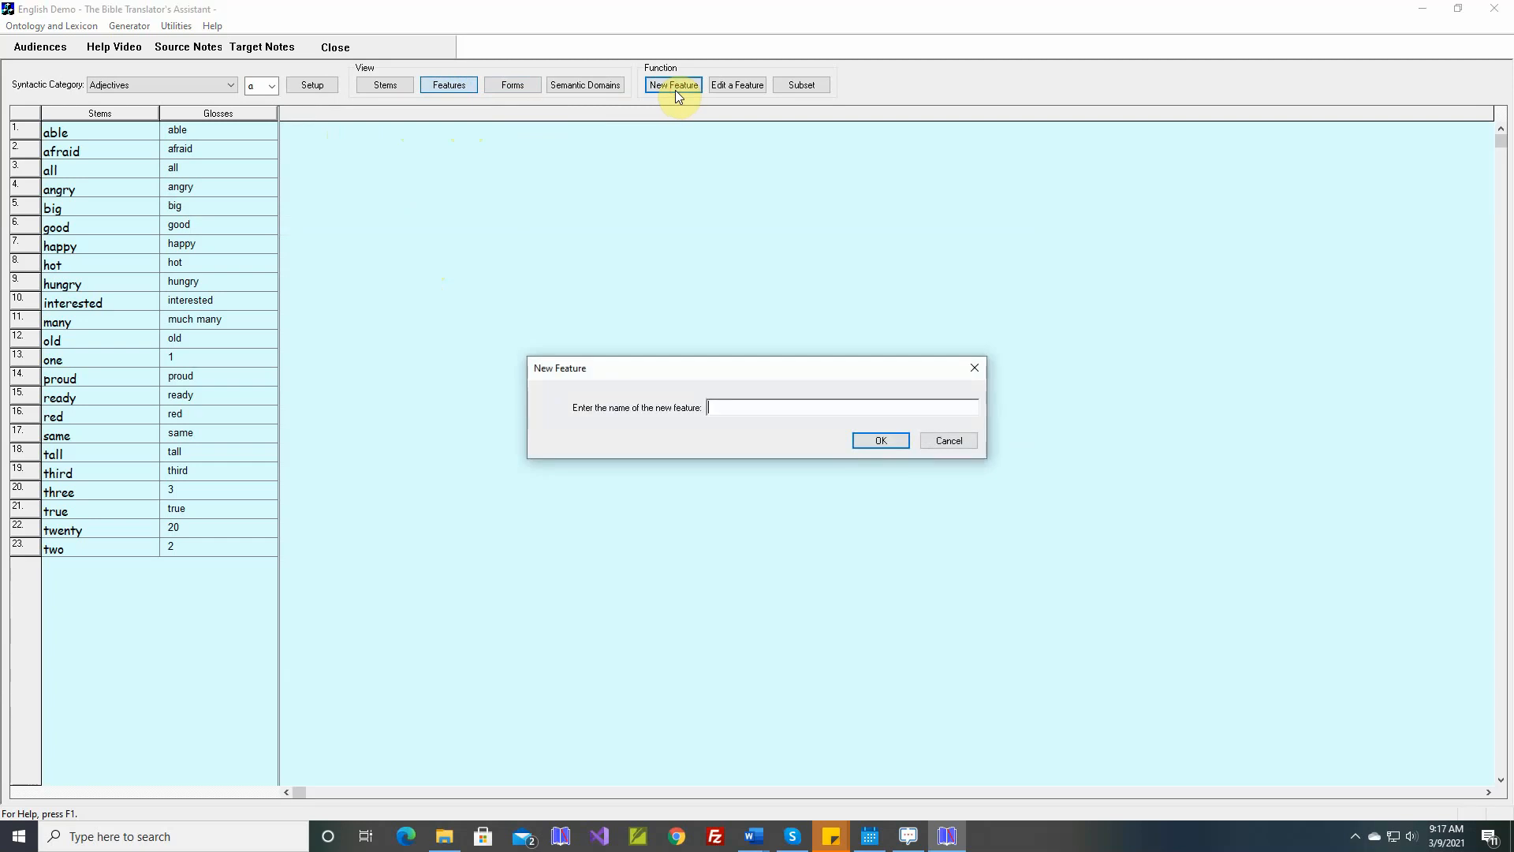
{"action": "type", "text": "Type"}
{"action": "key", "text": "Return"}
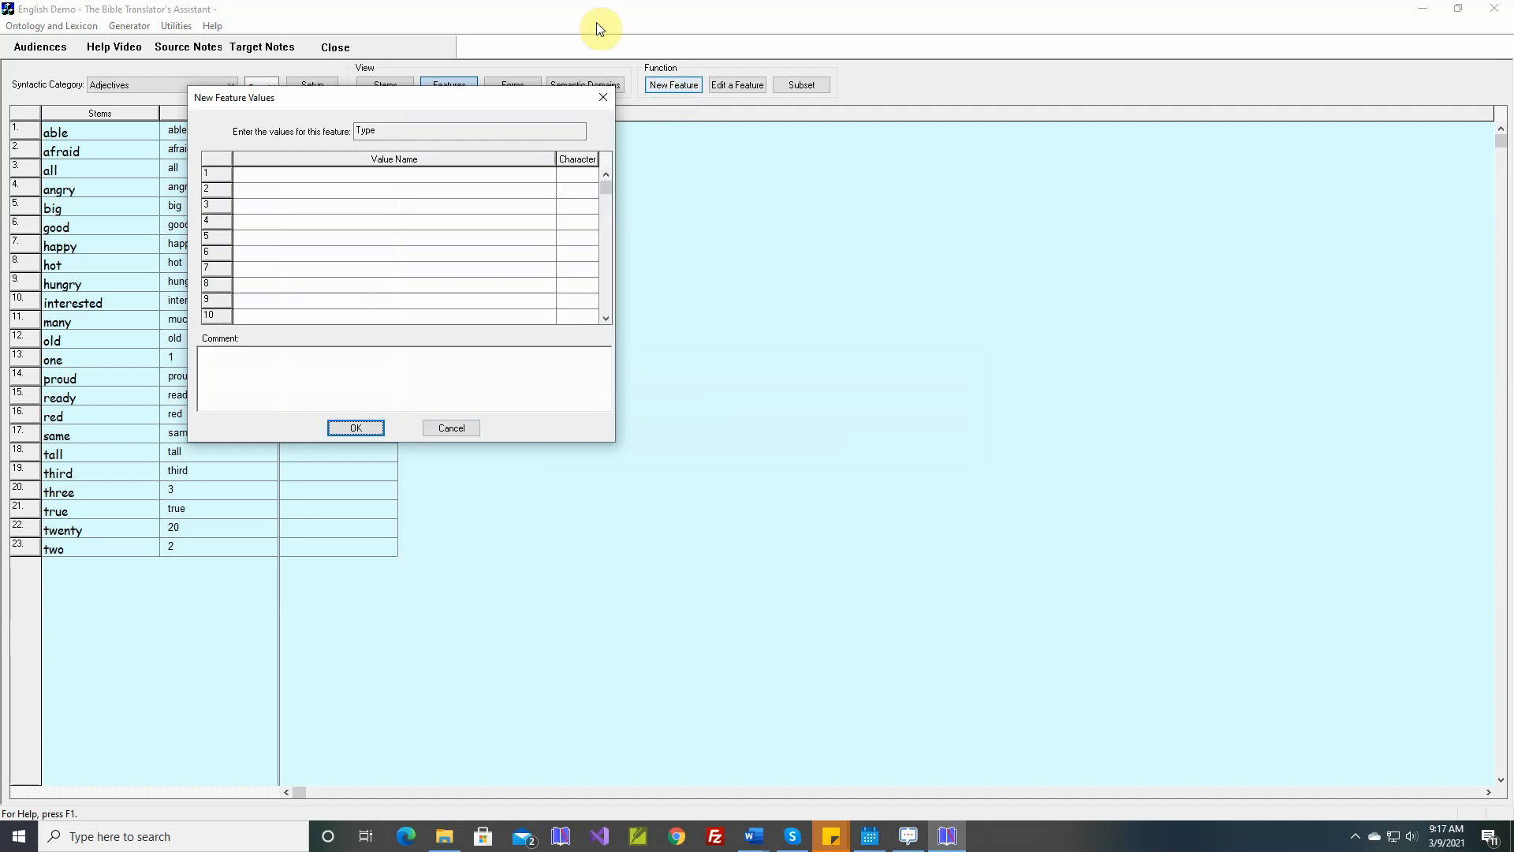
- Enter Descriptive, Color and Size as the first three values of the Type feature
{"action": "left_click", "coordinate": [362, 175]}
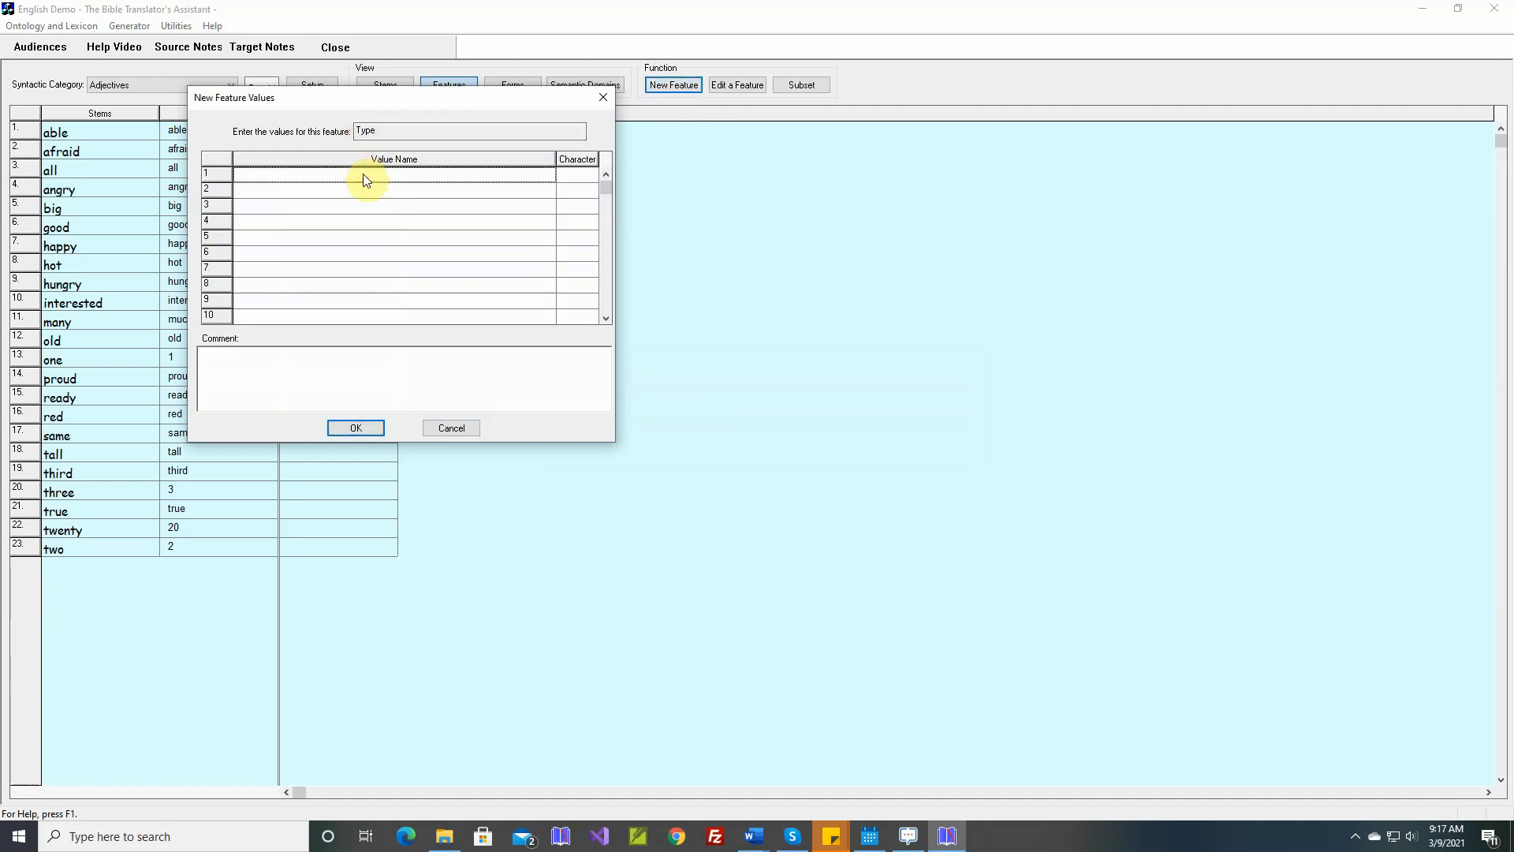
{"action": "type", "text": "Descriptive"}
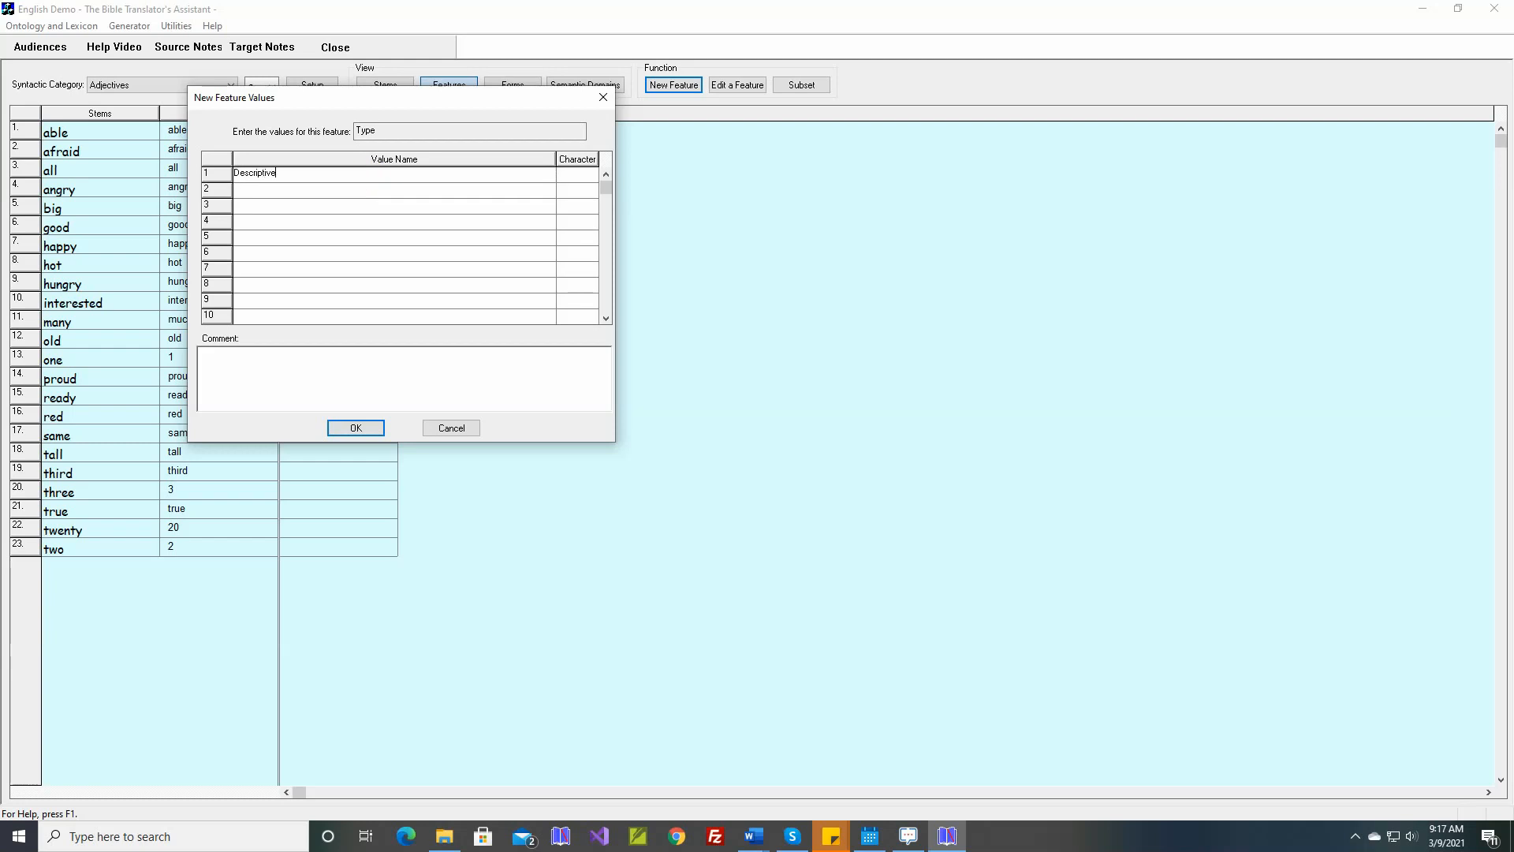
{"action": "key", "text": "Return"}
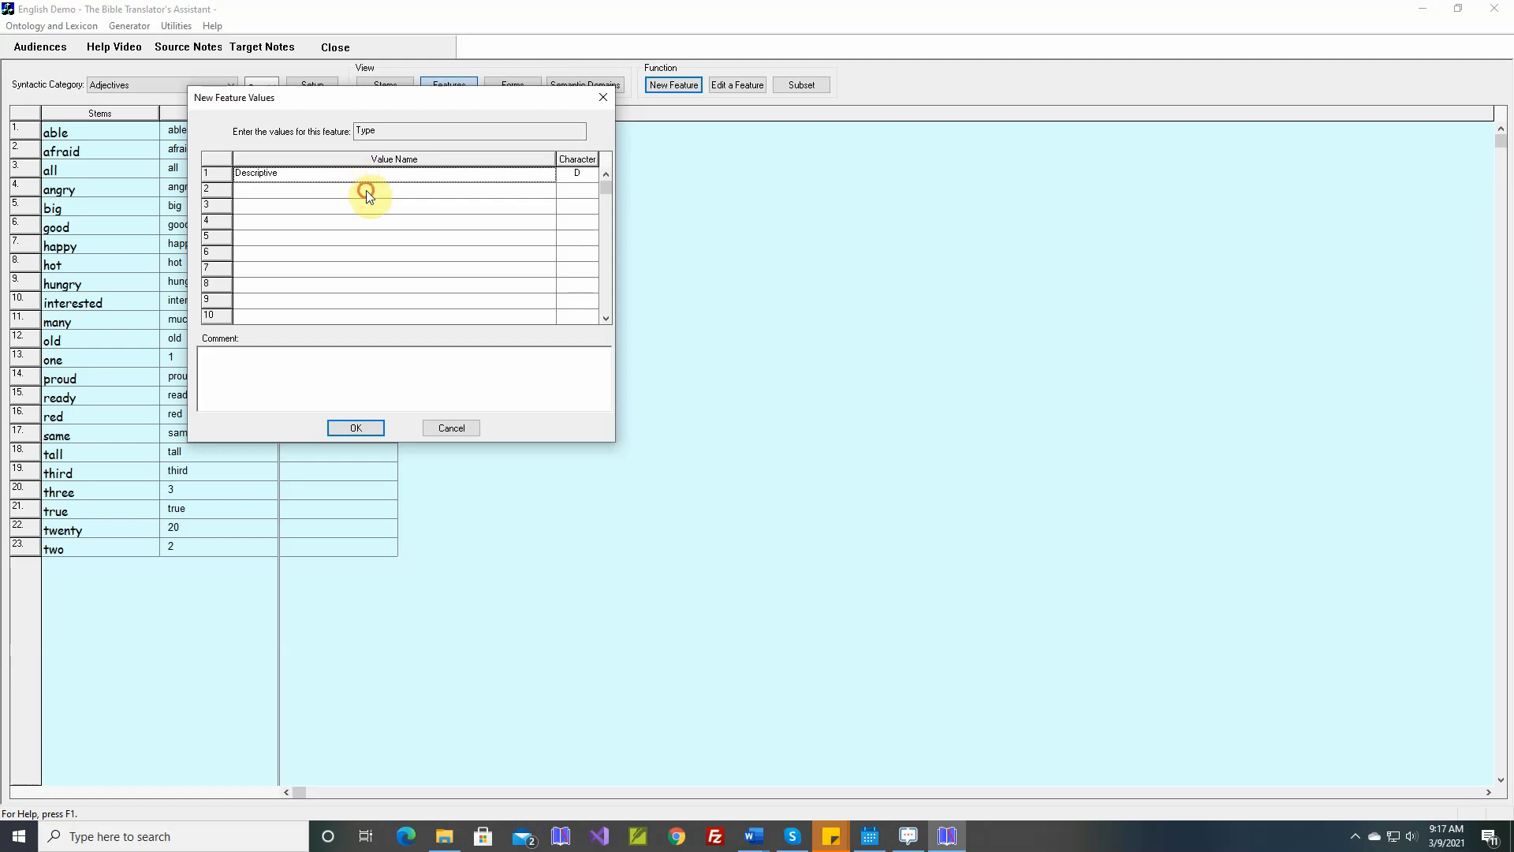
{"action": "left_click", "coordinate": [366, 191]}
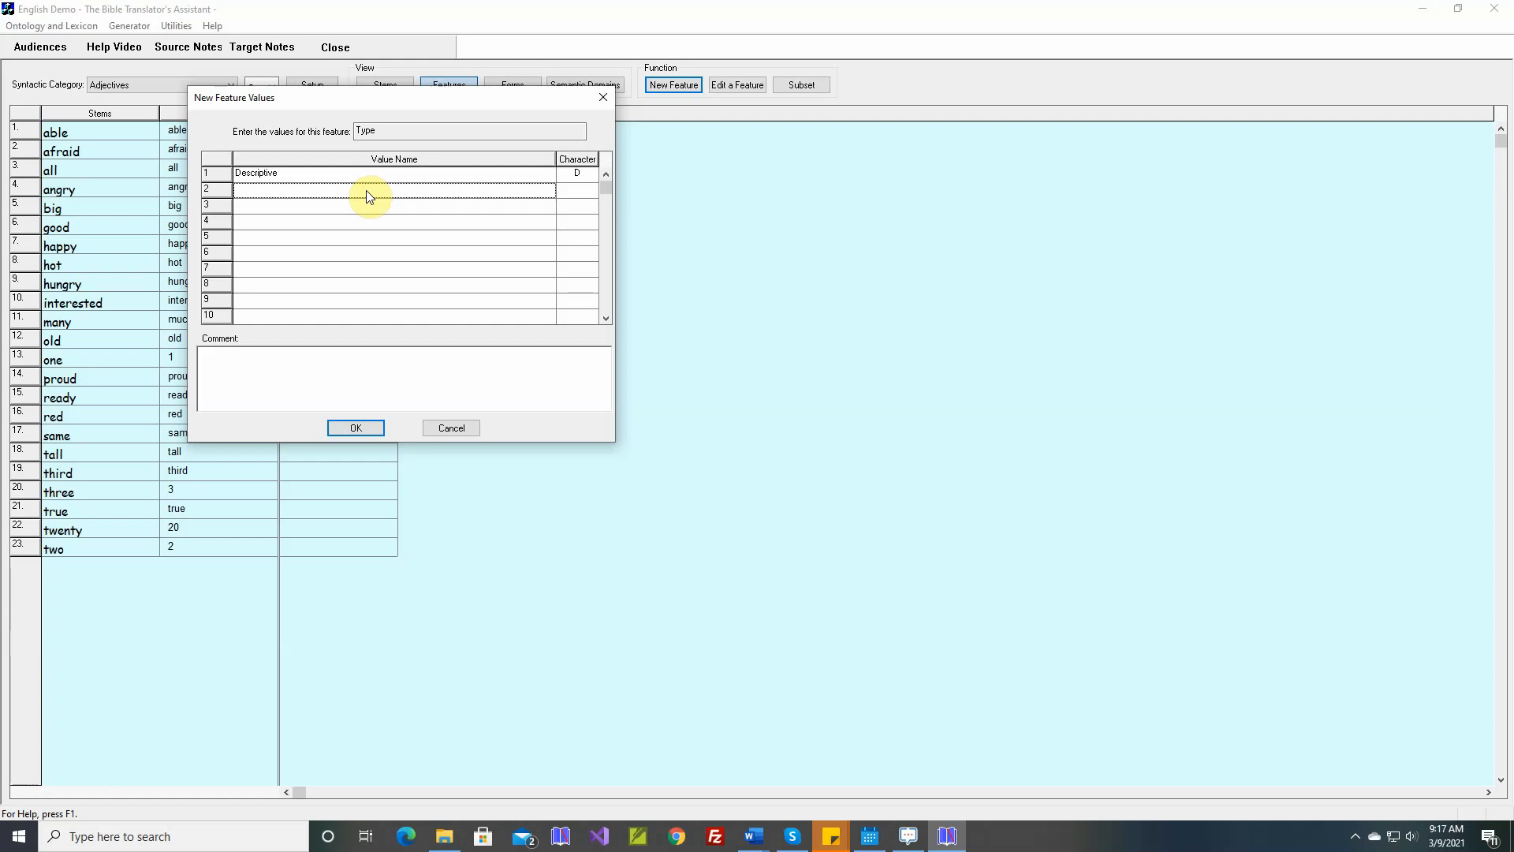
{"action": "type", "text": "Color"}
{"action": "key", "text": "Return"}
{"action": "left_click", "coordinate": [358, 208]}
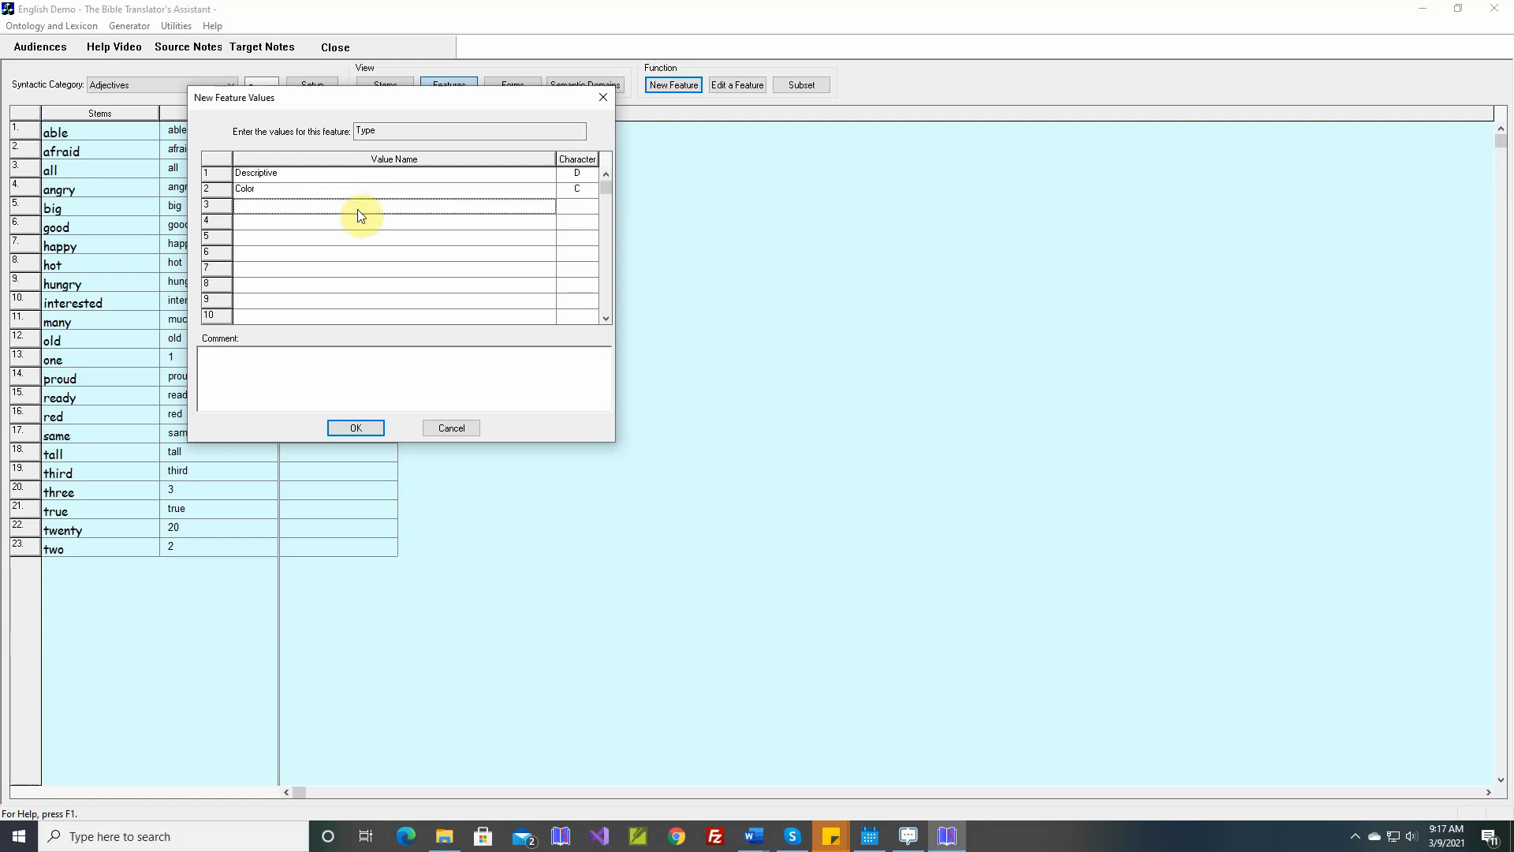
{"action": "type", "text": "Size"}
{"action": "key", "text": "Return"}
- Add Cardinal Number and Ordinal Number as the fourth and fifth values of the Type feature
{"action": "left_click", "coordinate": [355, 224]}
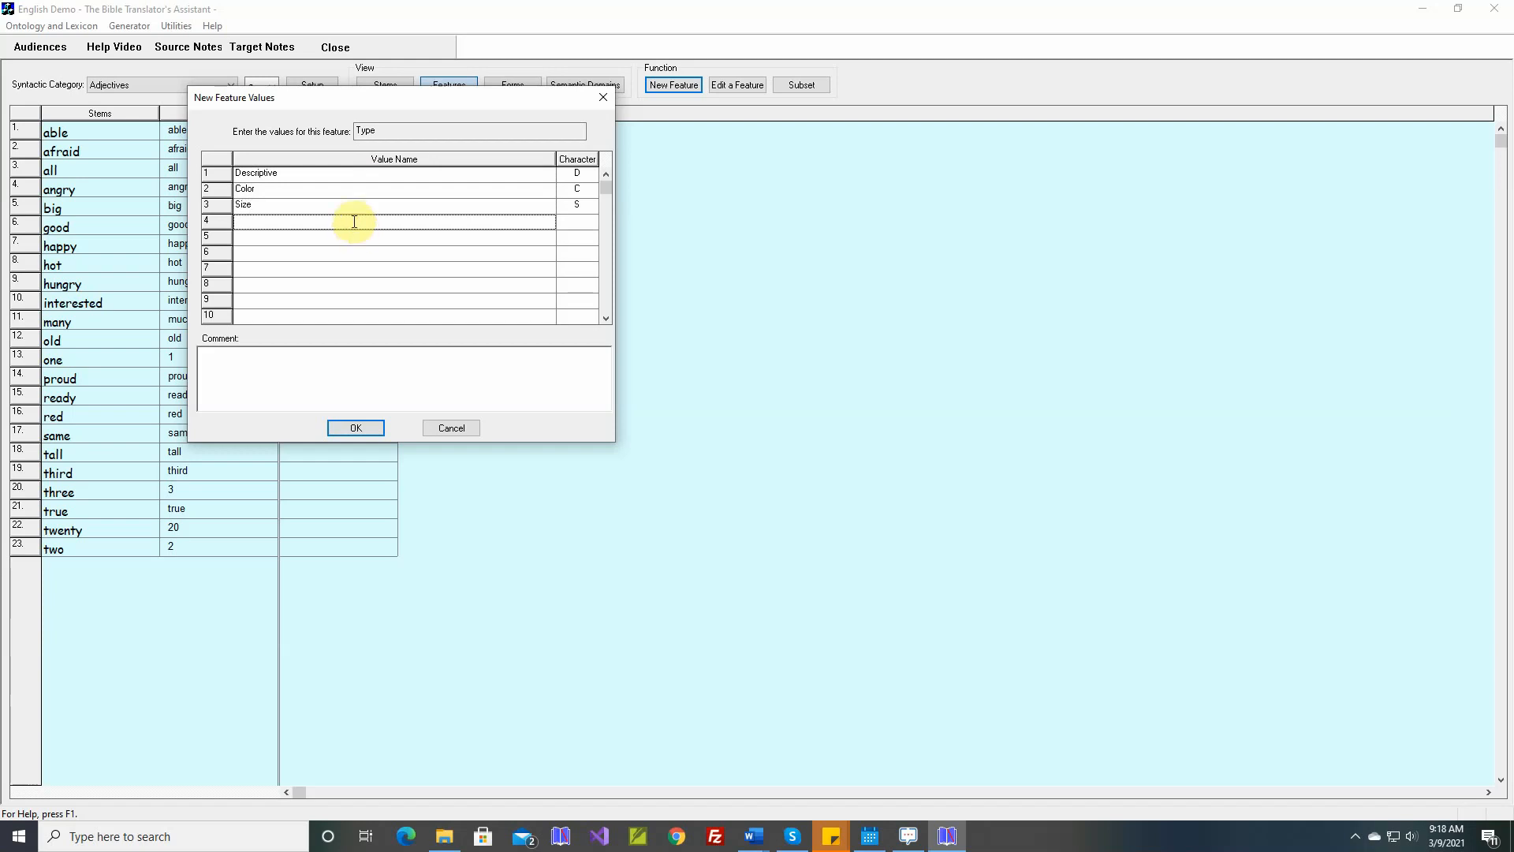
{"action": "type", "text": "Cardinal Number"}
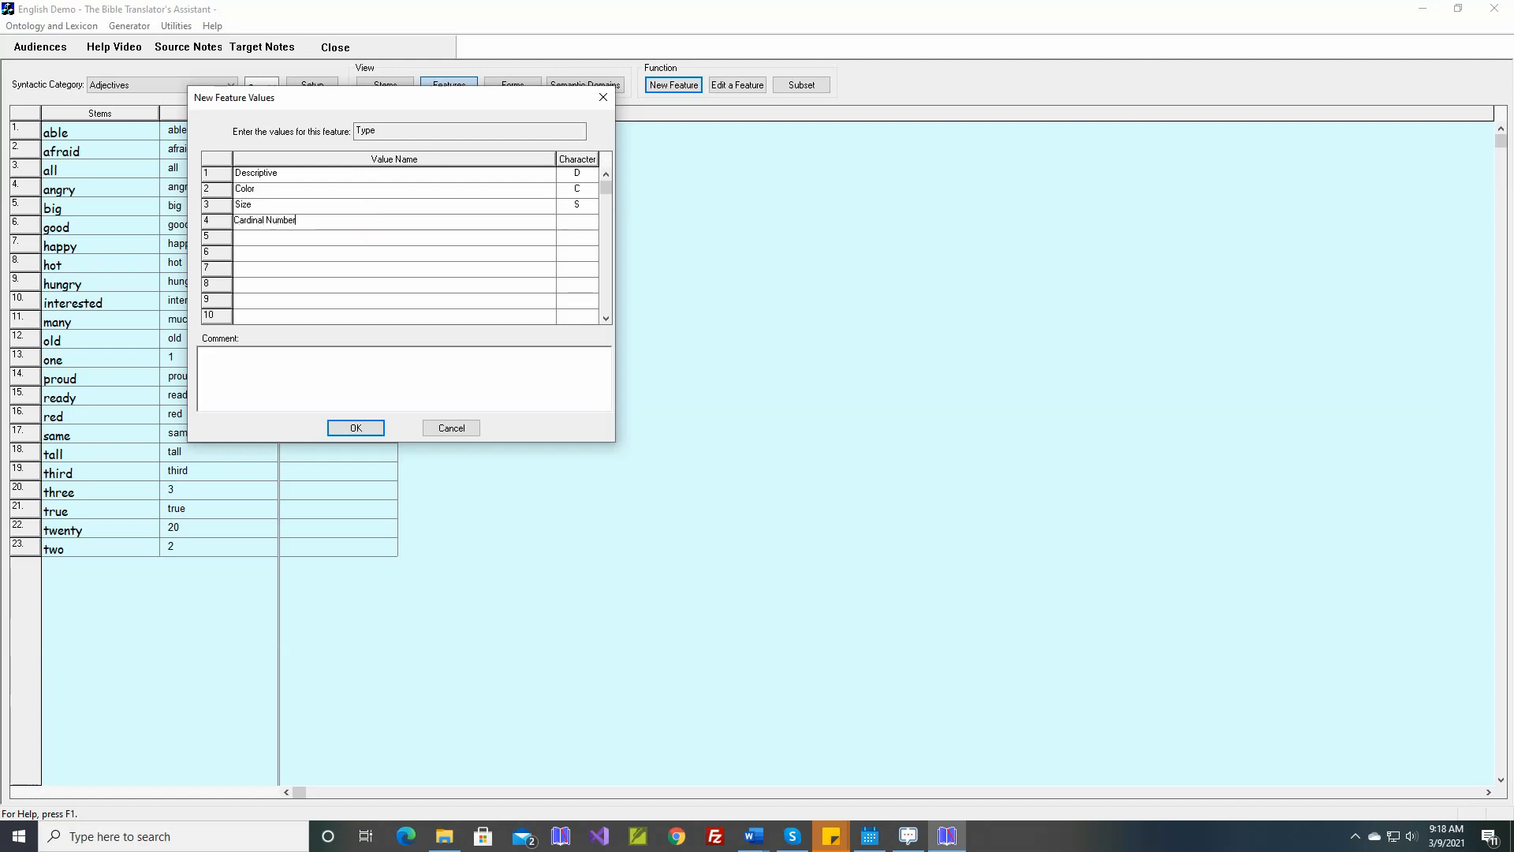
{"action": "key", "text": "Return"}
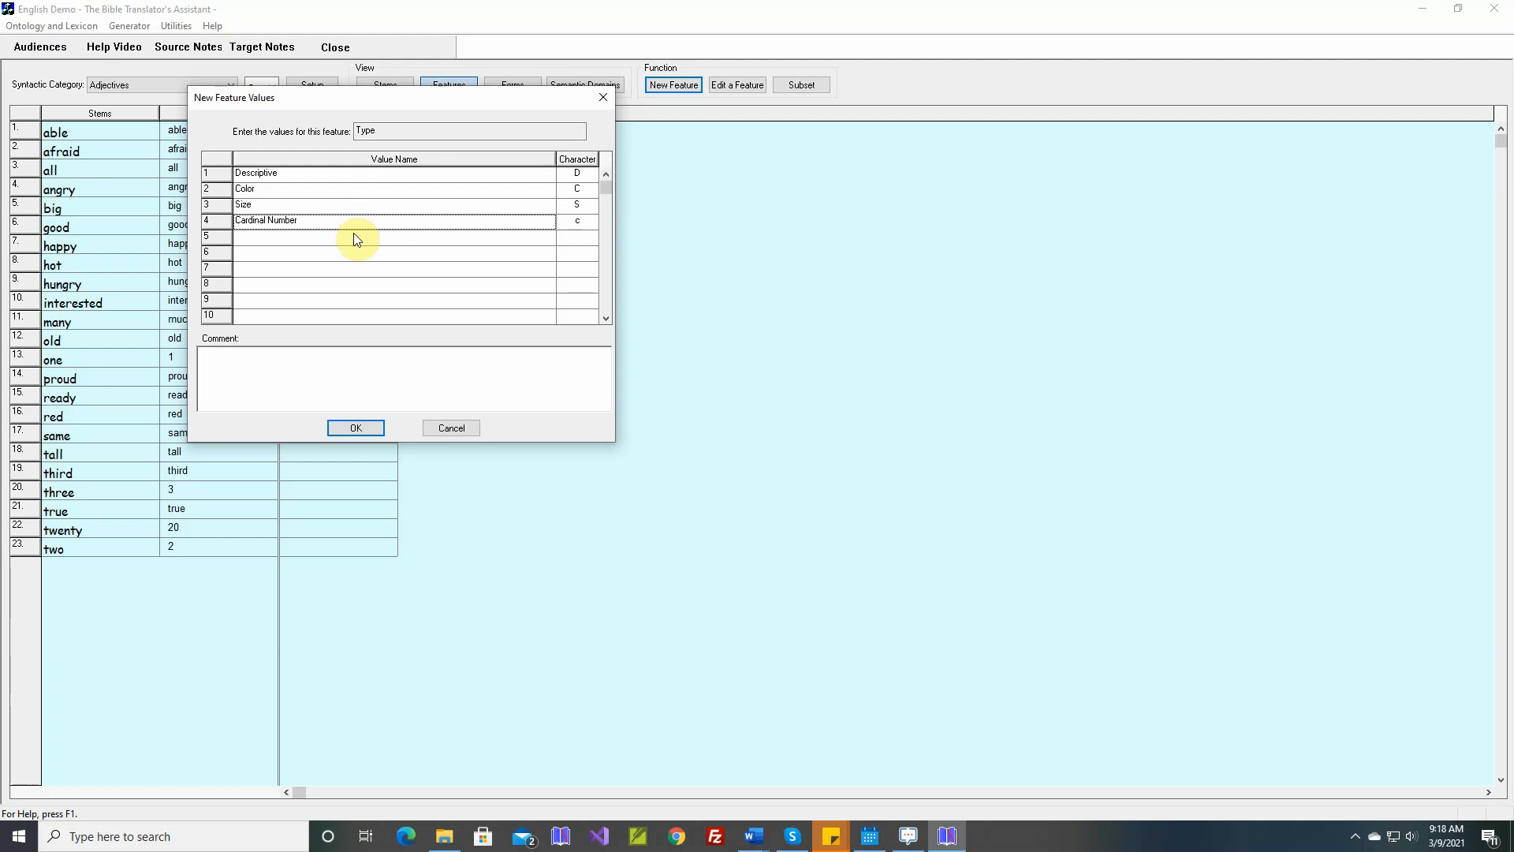
{"action": "left_click", "coordinate": [356, 236]}
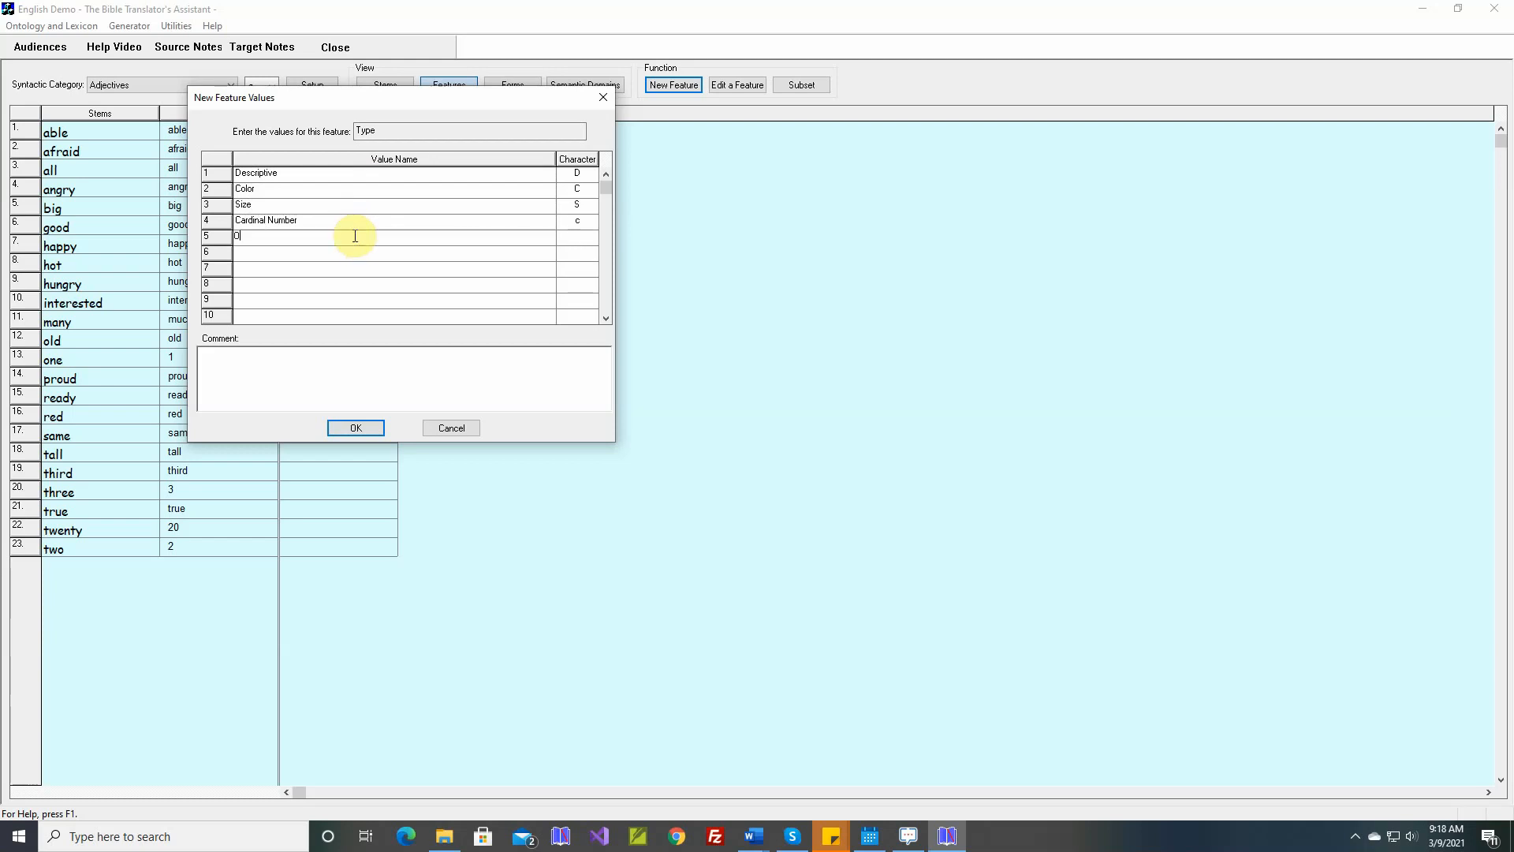
{"action": "type", "text": "Oridn"}
{"action": "key", "text": "BackSpace"}
{"action": "key", "text": "BackSpace"}
{"action": "type", "text": "dinal Number"}
{"action": "key", "text": "Return"}
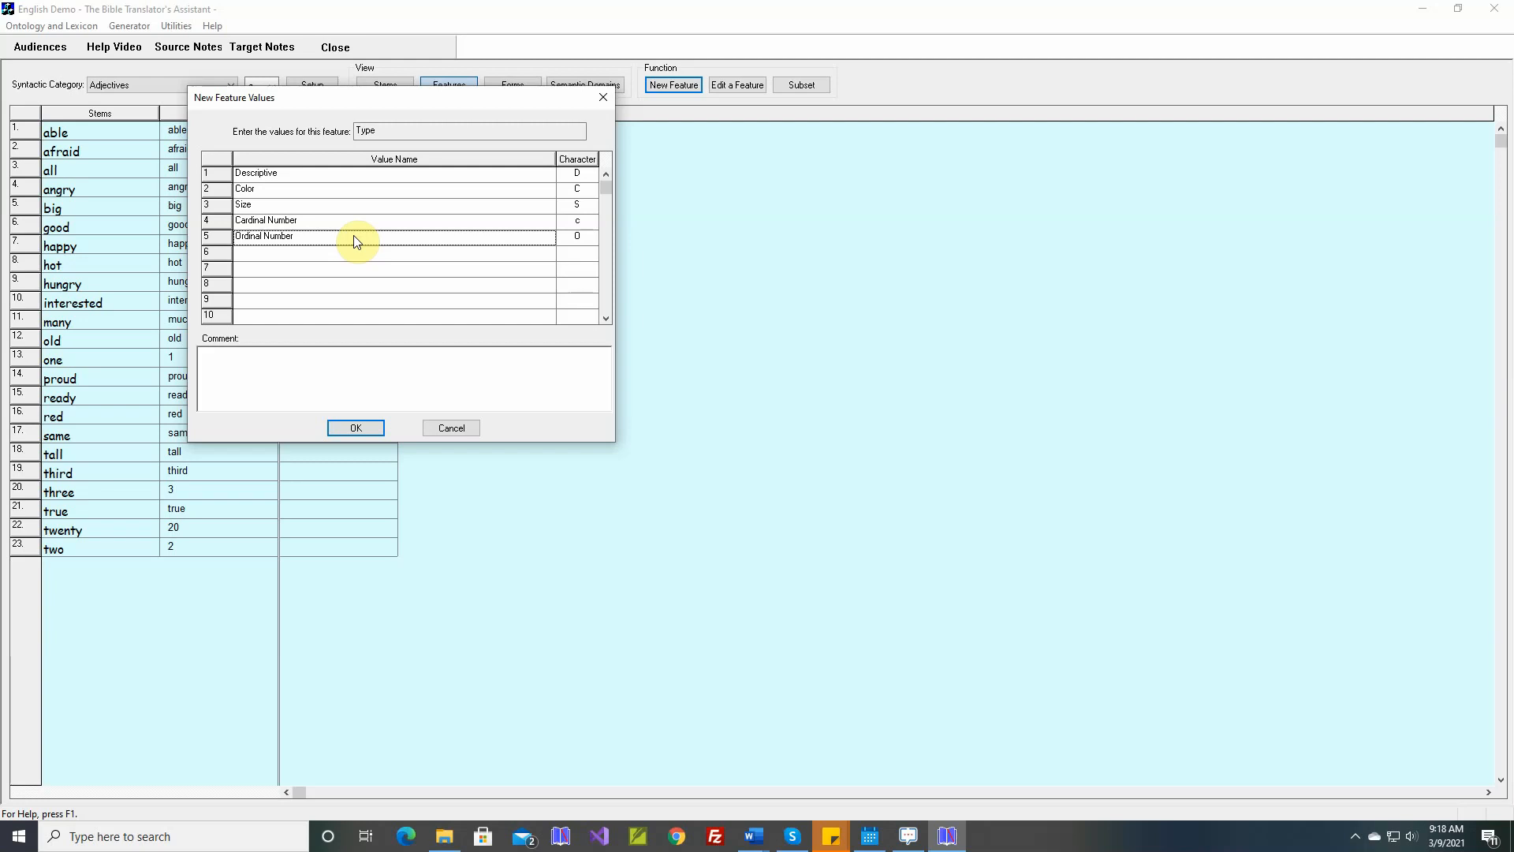
- Add Quantity and Identity as the sixth and seventh Type values and save the feature
{"action": "left_click", "coordinate": [350, 254]}
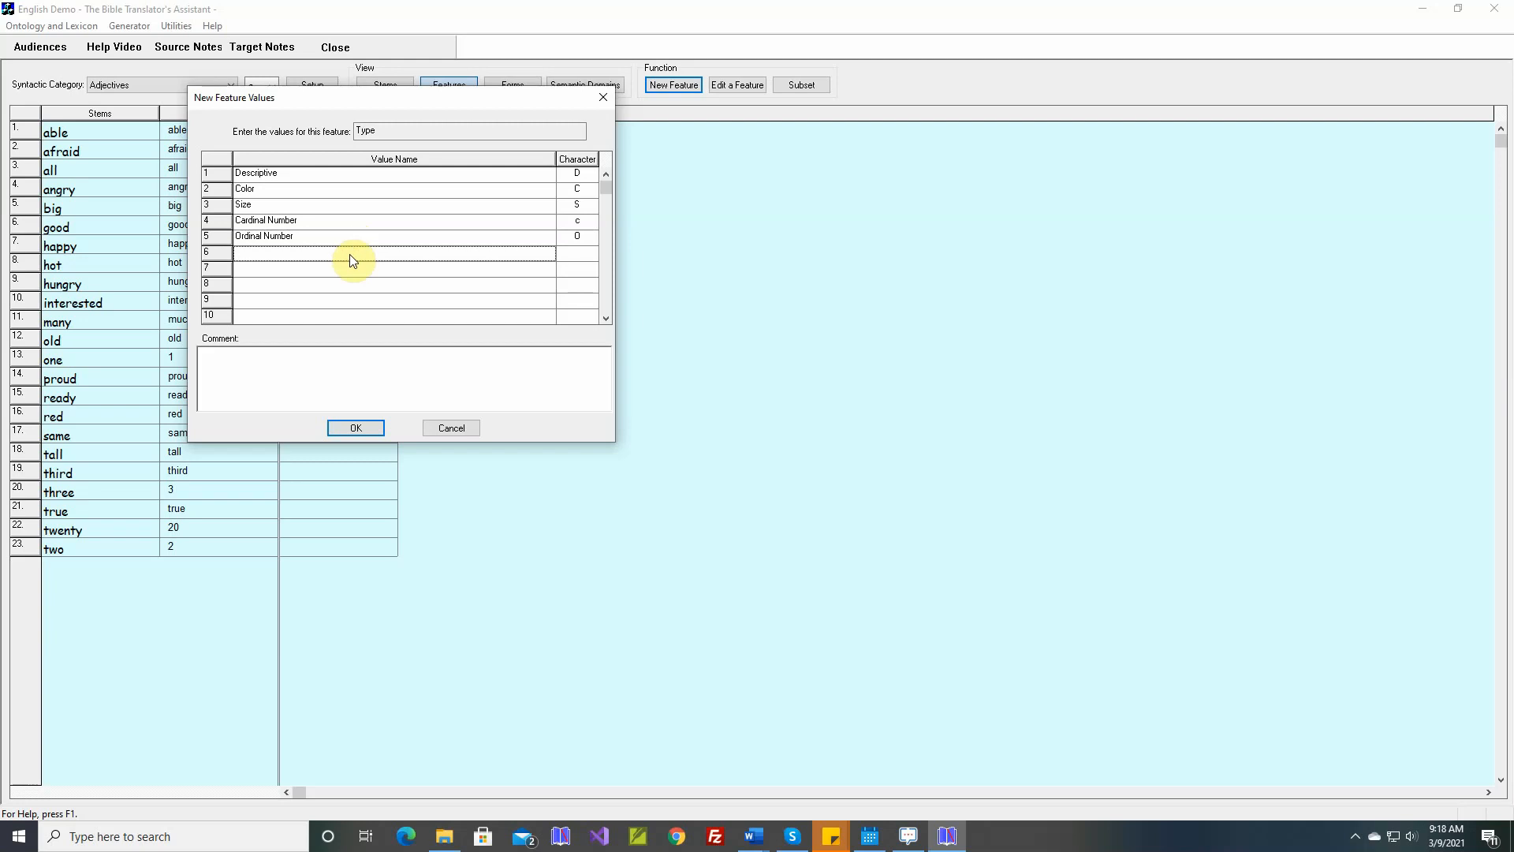
{"action": "type", "text": "Quantity"}
{"action": "key", "text": "Return"}
{"action": "left_click", "coordinate": [352, 268]}
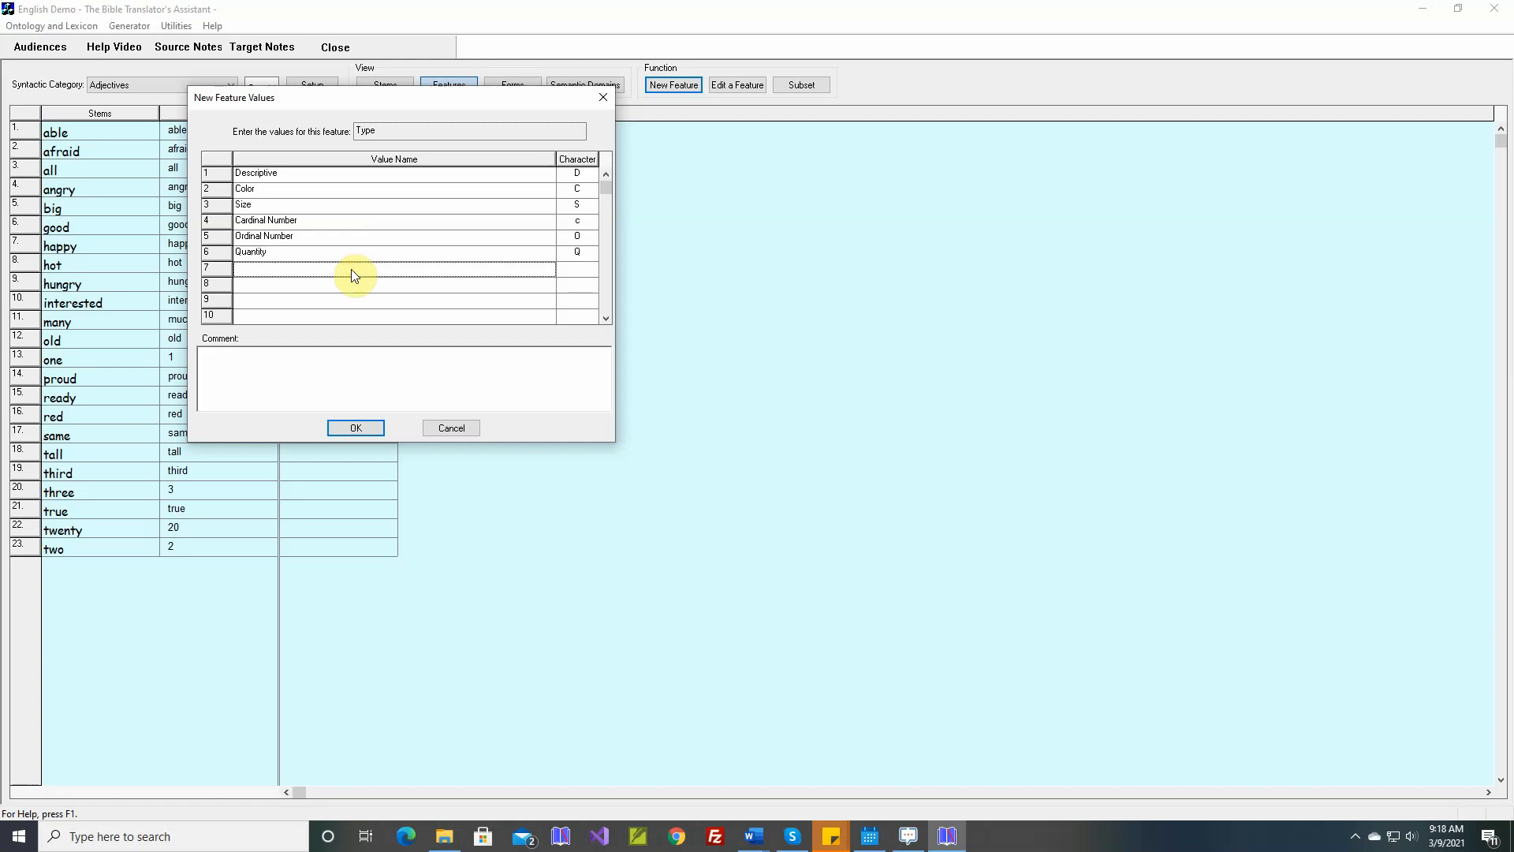
{"action": "type", "text": "Idnet"}
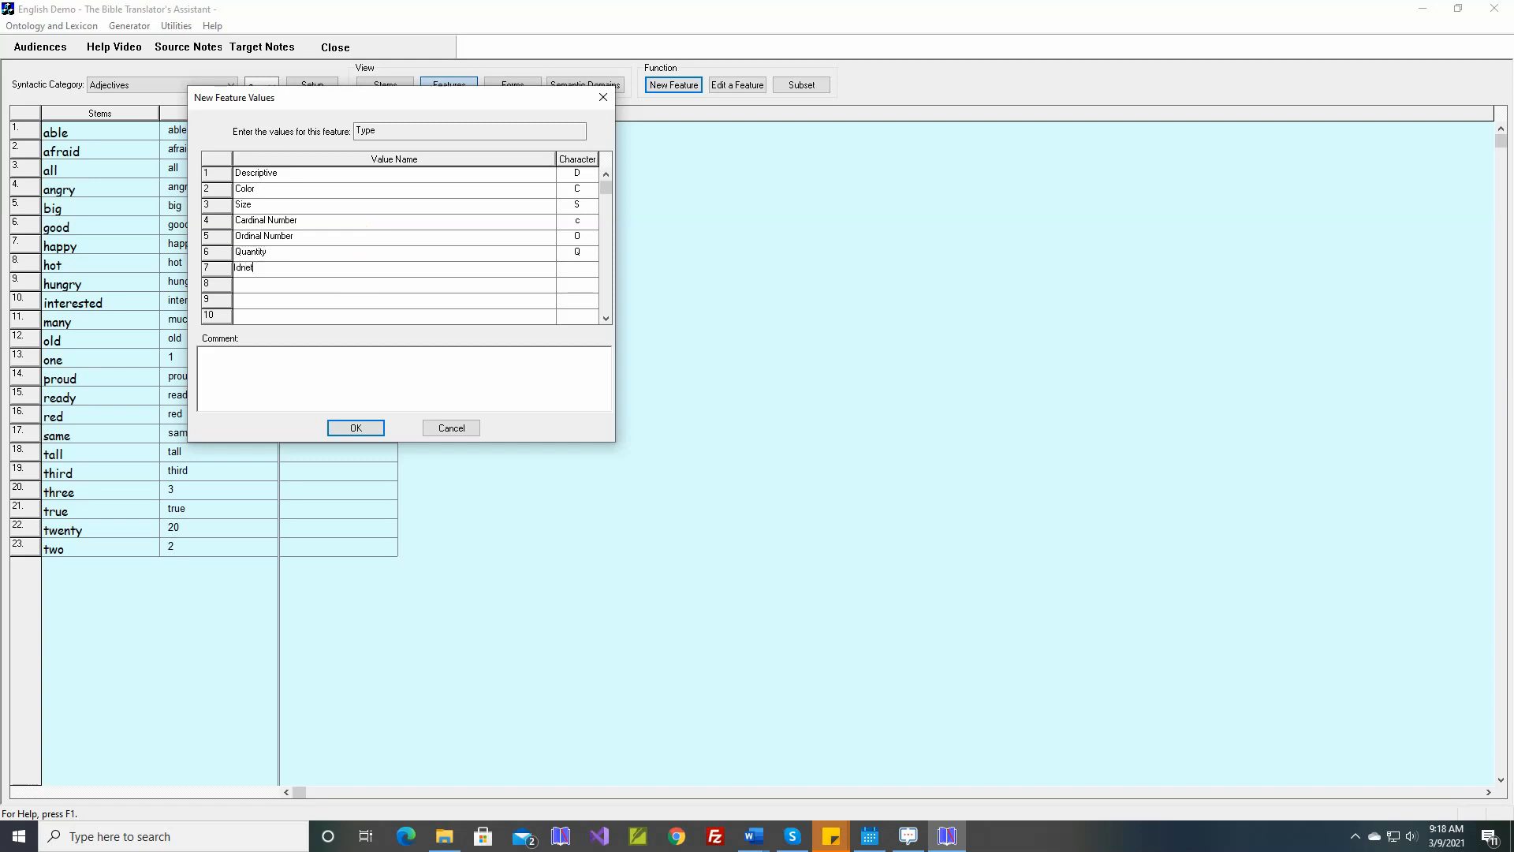
{"action": "key", "text": "BackSpace"}
{"action": "key", "text": "BackSpace"}
{"action": "key", "text": "BackSpace"}
{"action": "type", "text": "entity"}
{"action": "left_click", "coordinate": [353, 274]}
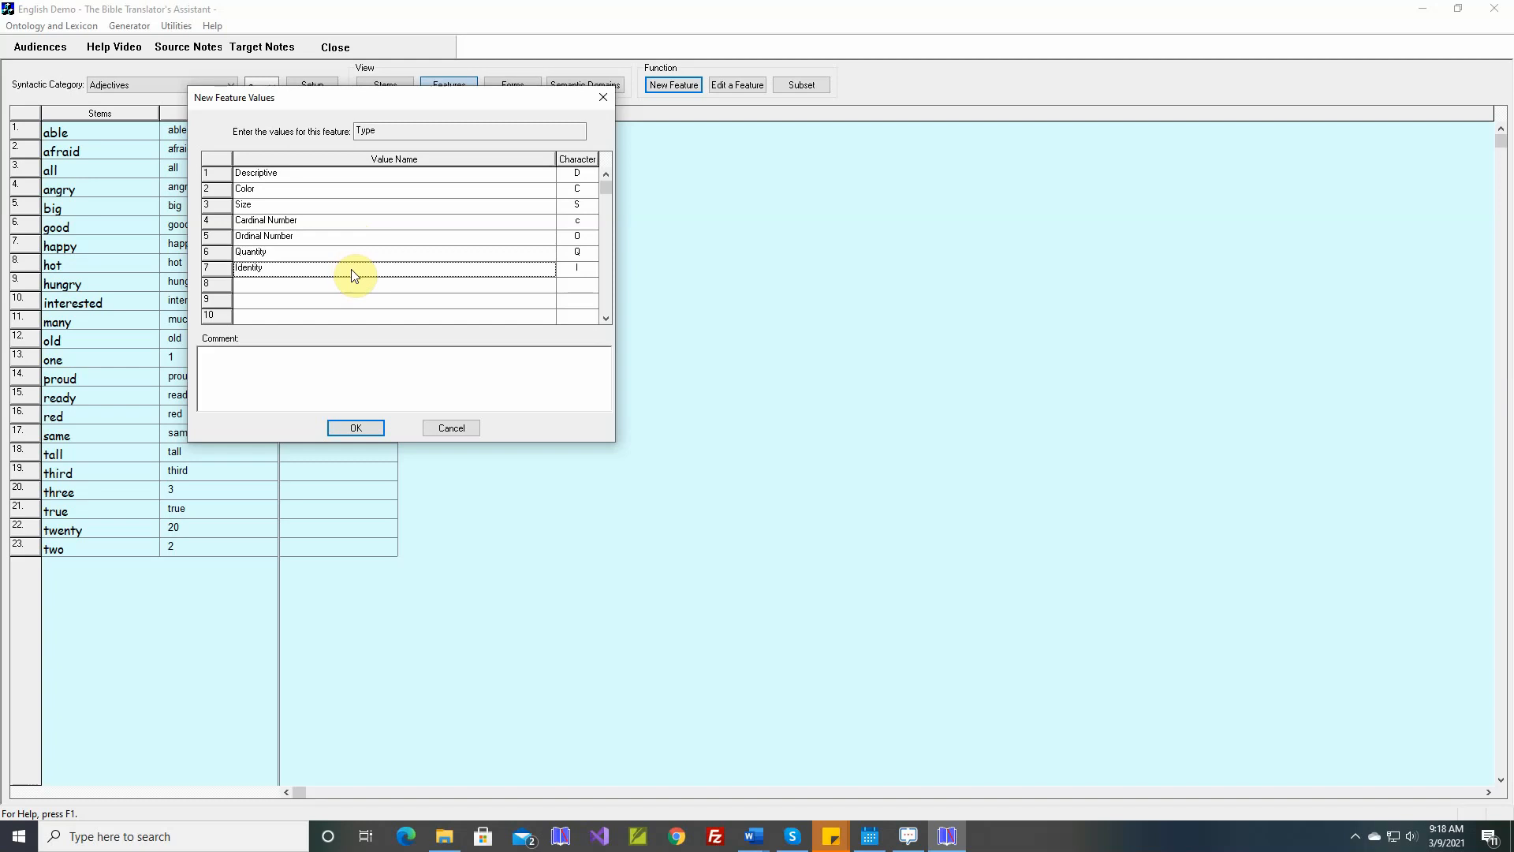
{"action": "left_click", "coordinate": [357, 428]}
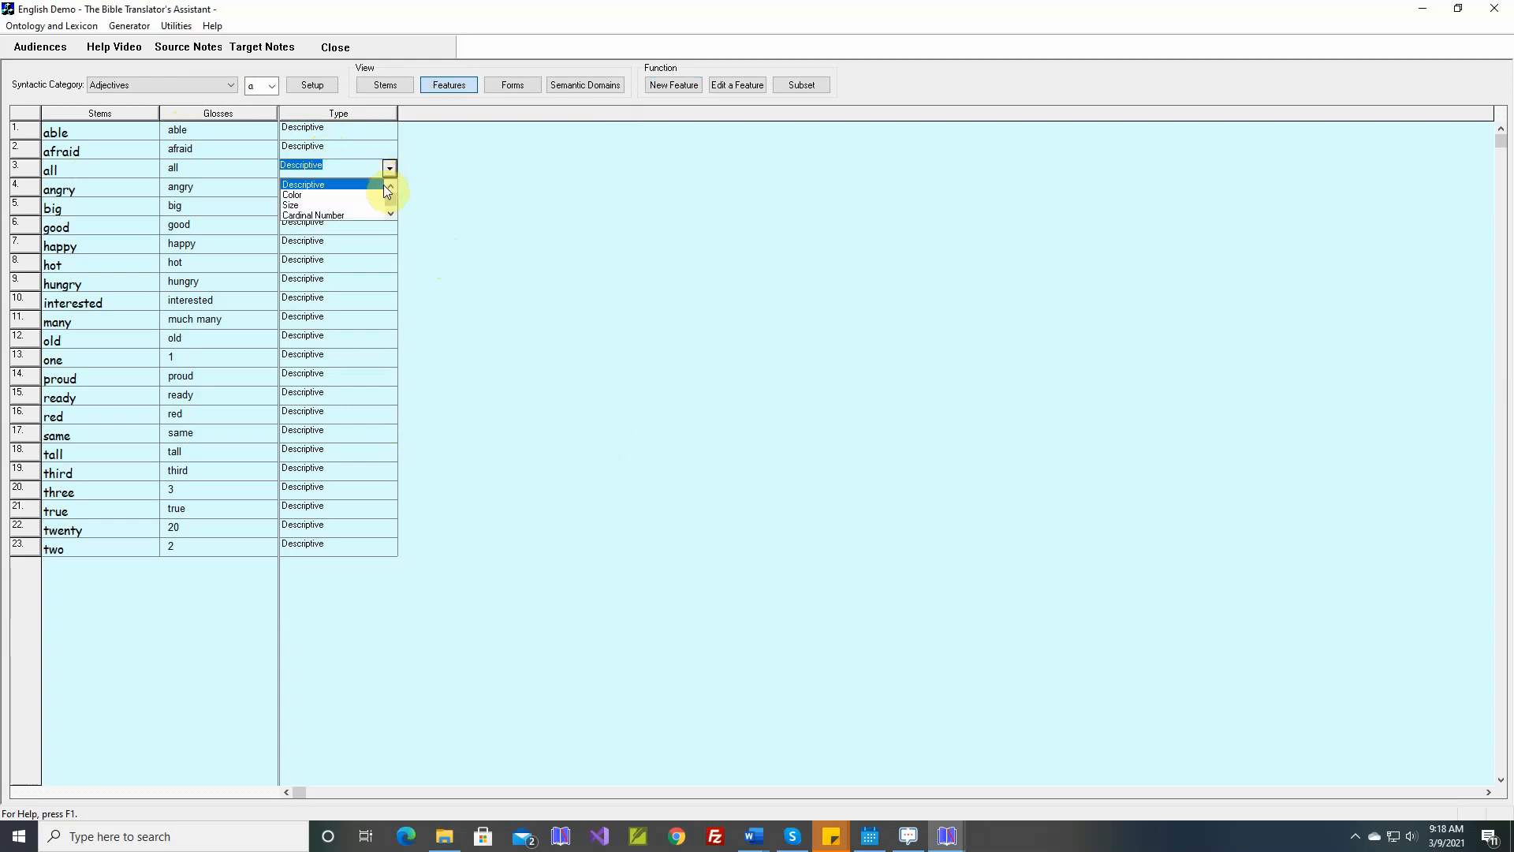
- Set the Type of the adjective all to Quantity and the Type of big to Size
{"action": "left_click", "coordinate": [391, 213]}
{"action": "left_click", "coordinate": [390, 213]}
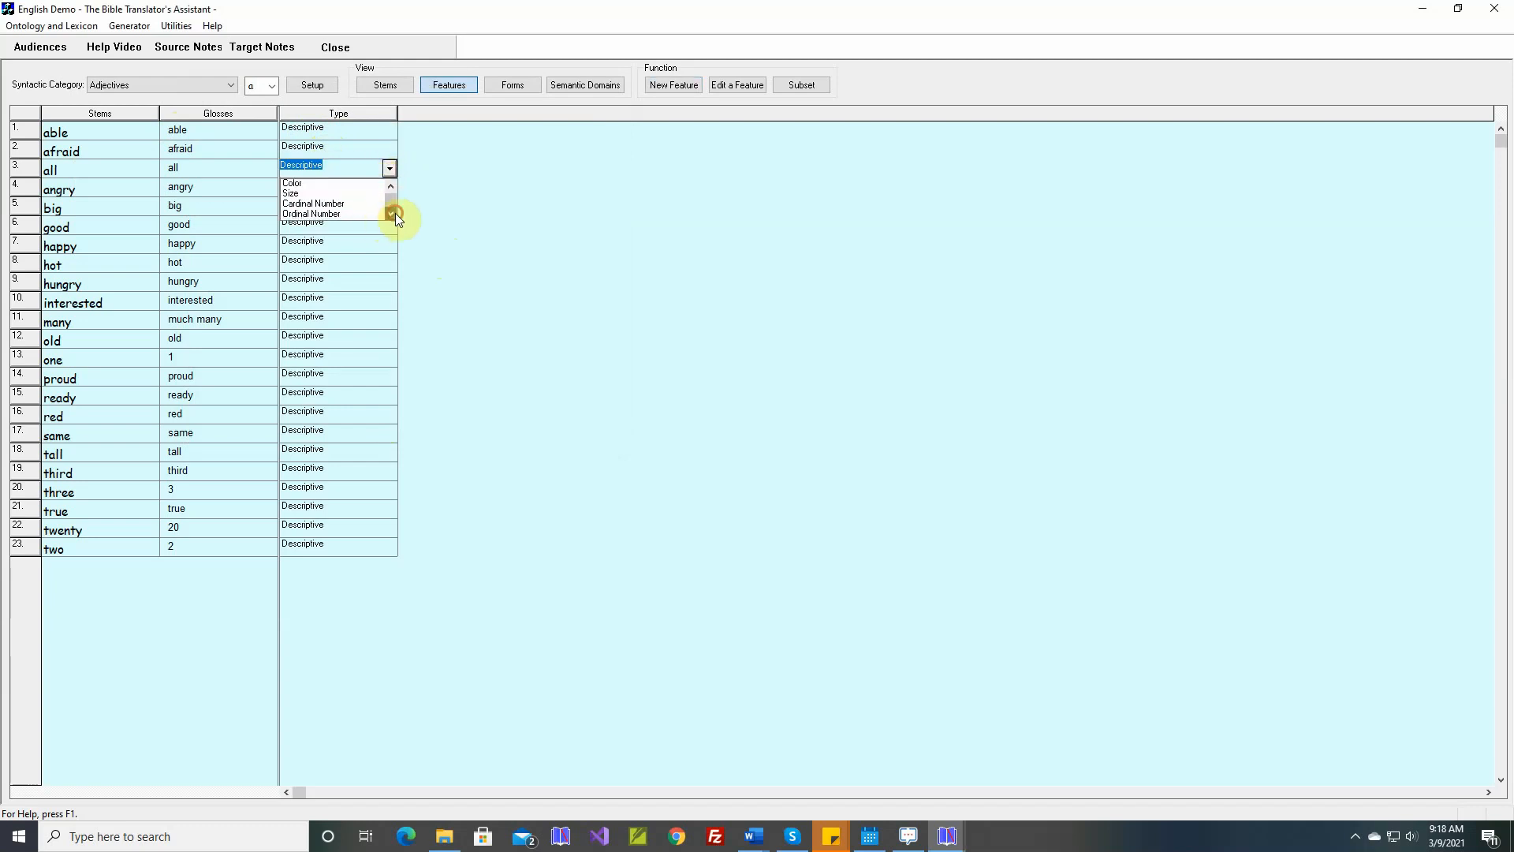
{"action": "left_click", "coordinate": [390, 213]}
{"action": "left_click", "coordinate": [367, 215]}
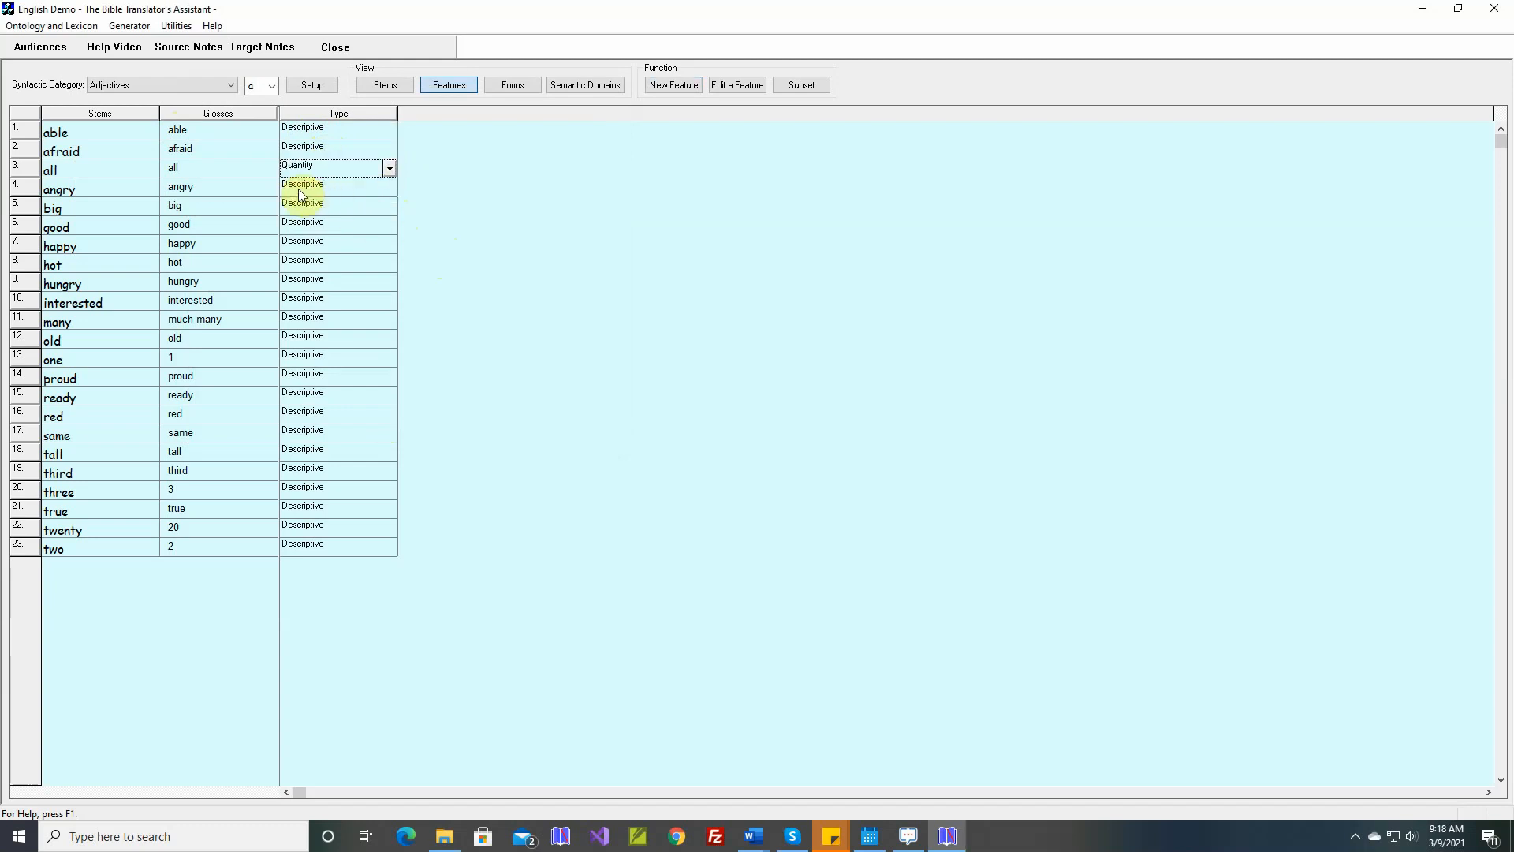
{"action": "left_click", "coordinate": [389, 208]}
{"action": "left_click", "coordinate": [305, 243]}
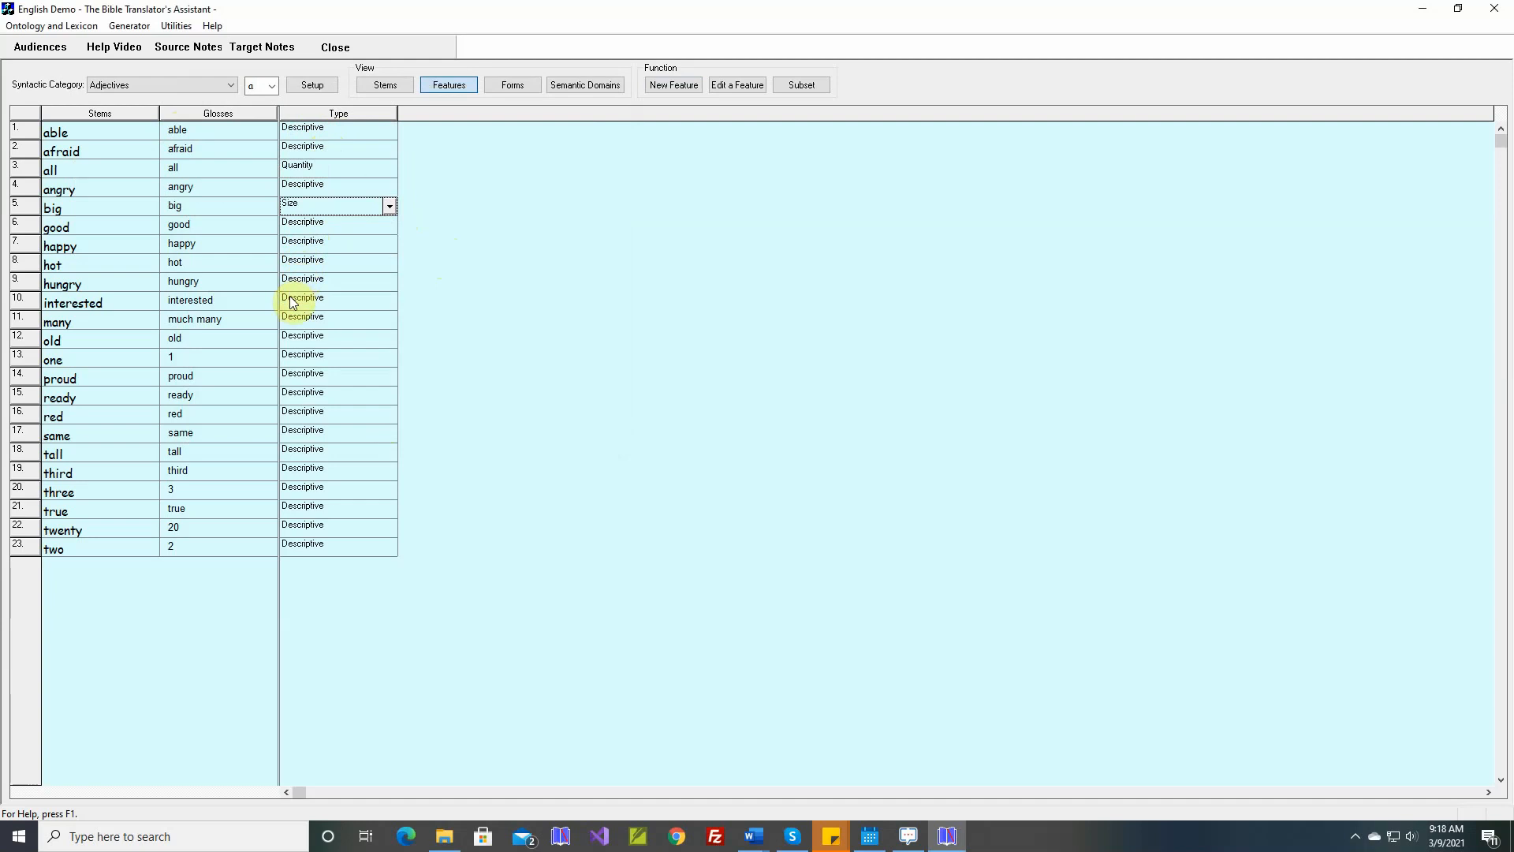
- Set the Type of the adjective many to Quantity
{"action": "left_click", "coordinate": [388, 327]}
{"action": "left_click", "coordinate": [390, 320]}
{"action": "left_click", "coordinate": [389, 367]}
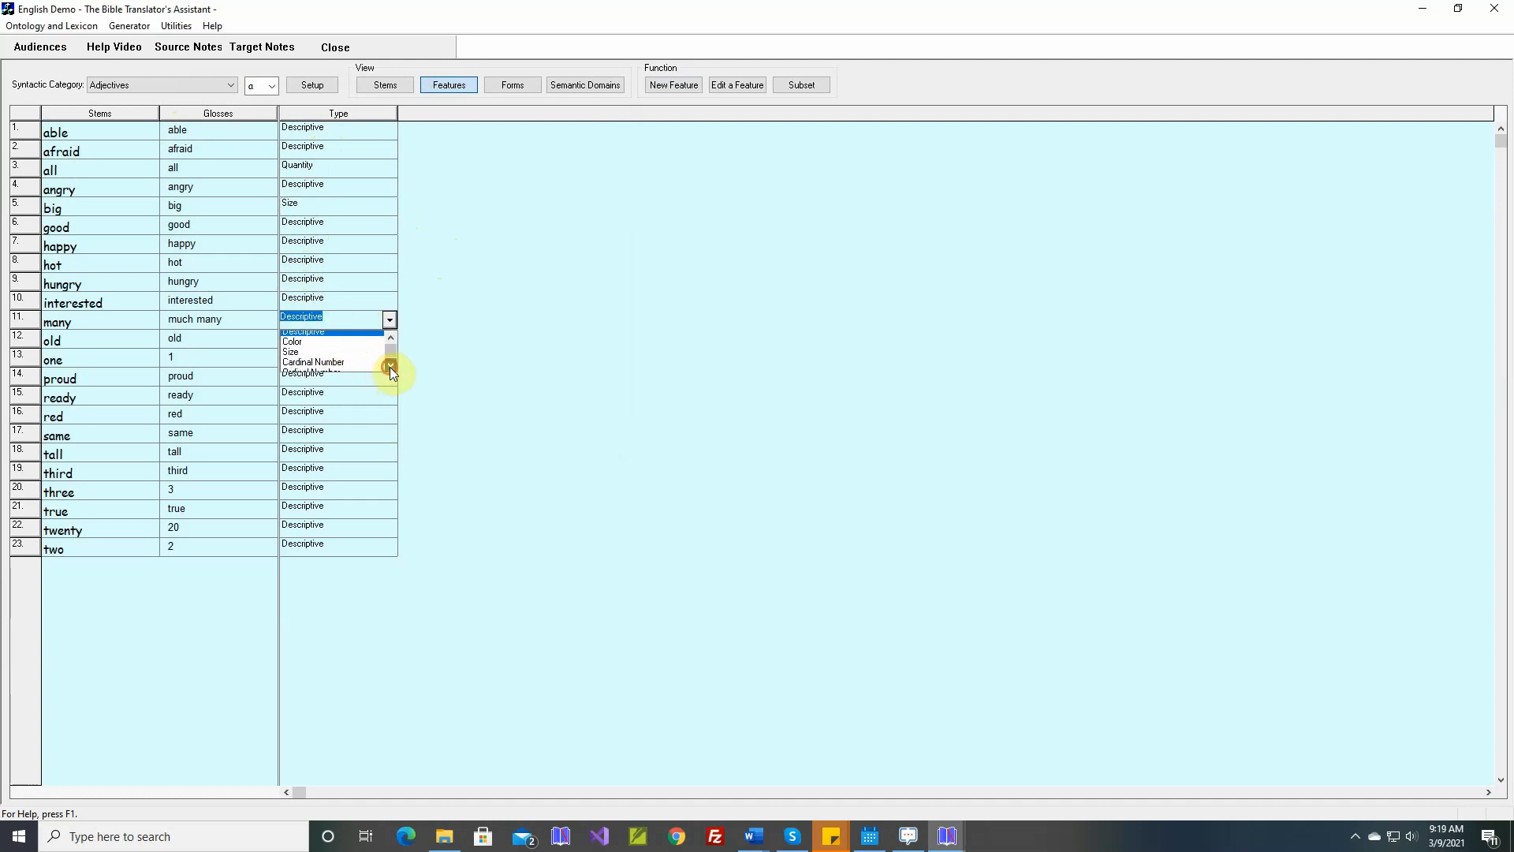
{"action": "left_click", "coordinate": [390, 366]}
{"action": "left_click", "coordinate": [391, 366]}
{"action": "left_click", "coordinate": [341, 364]}
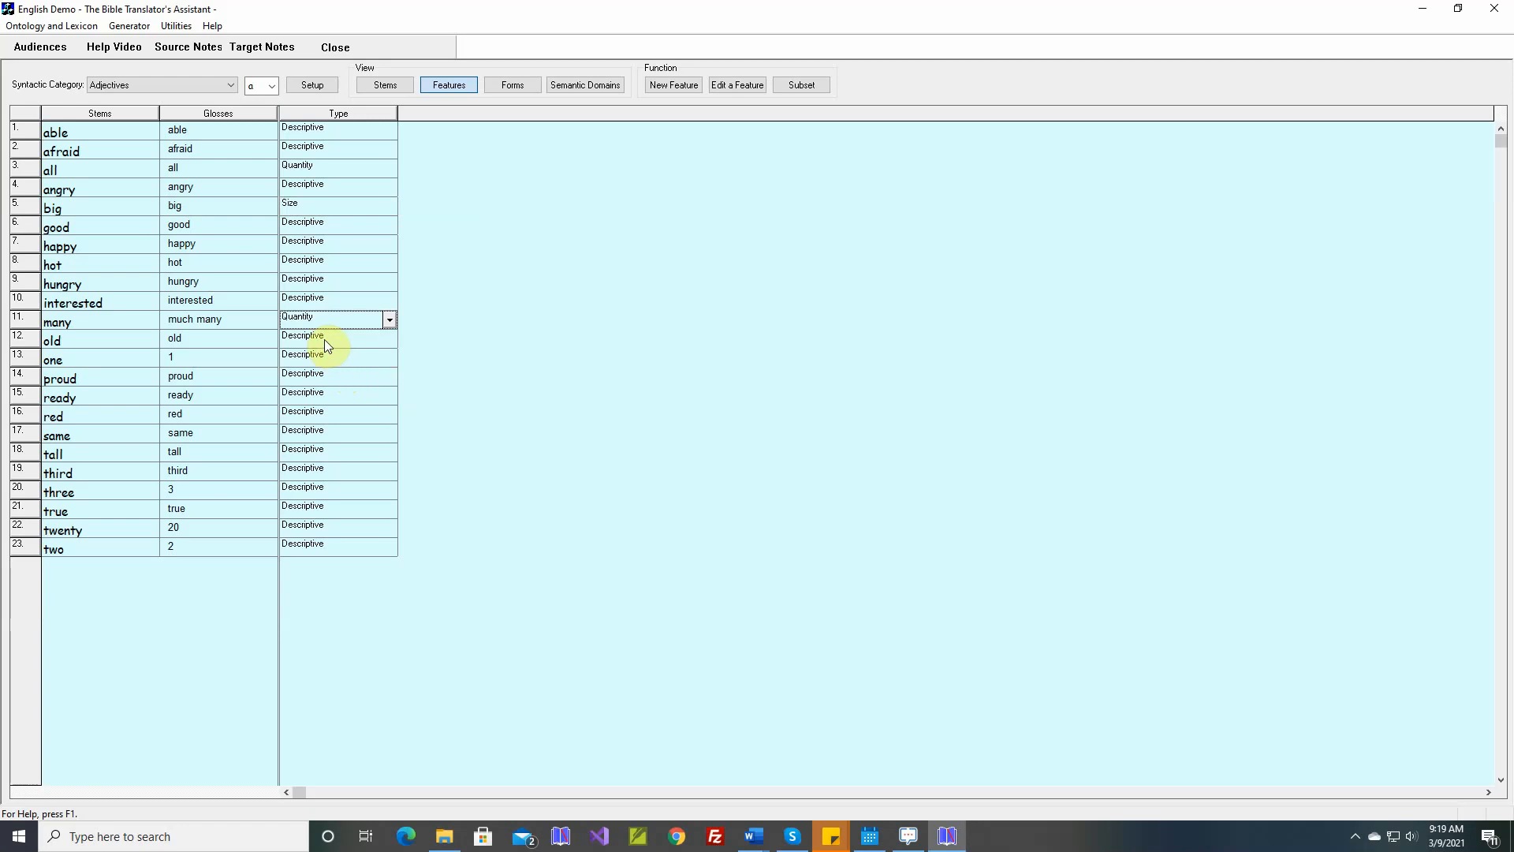
- Classify the adjective one as Cardinal Number and the adjective red as Color in the Type feature
{"action": "left_click", "coordinate": [386, 365]}
{"action": "left_click", "coordinate": [389, 358]}
{"action": "left_click", "coordinate": [344, 406]}
{"action": "left_click", "coordinate": [380, 417]}
{"action": "left_click", "coordinate": [390, 415]}
{"action": "left_click", "coordinate": [317, 443]}
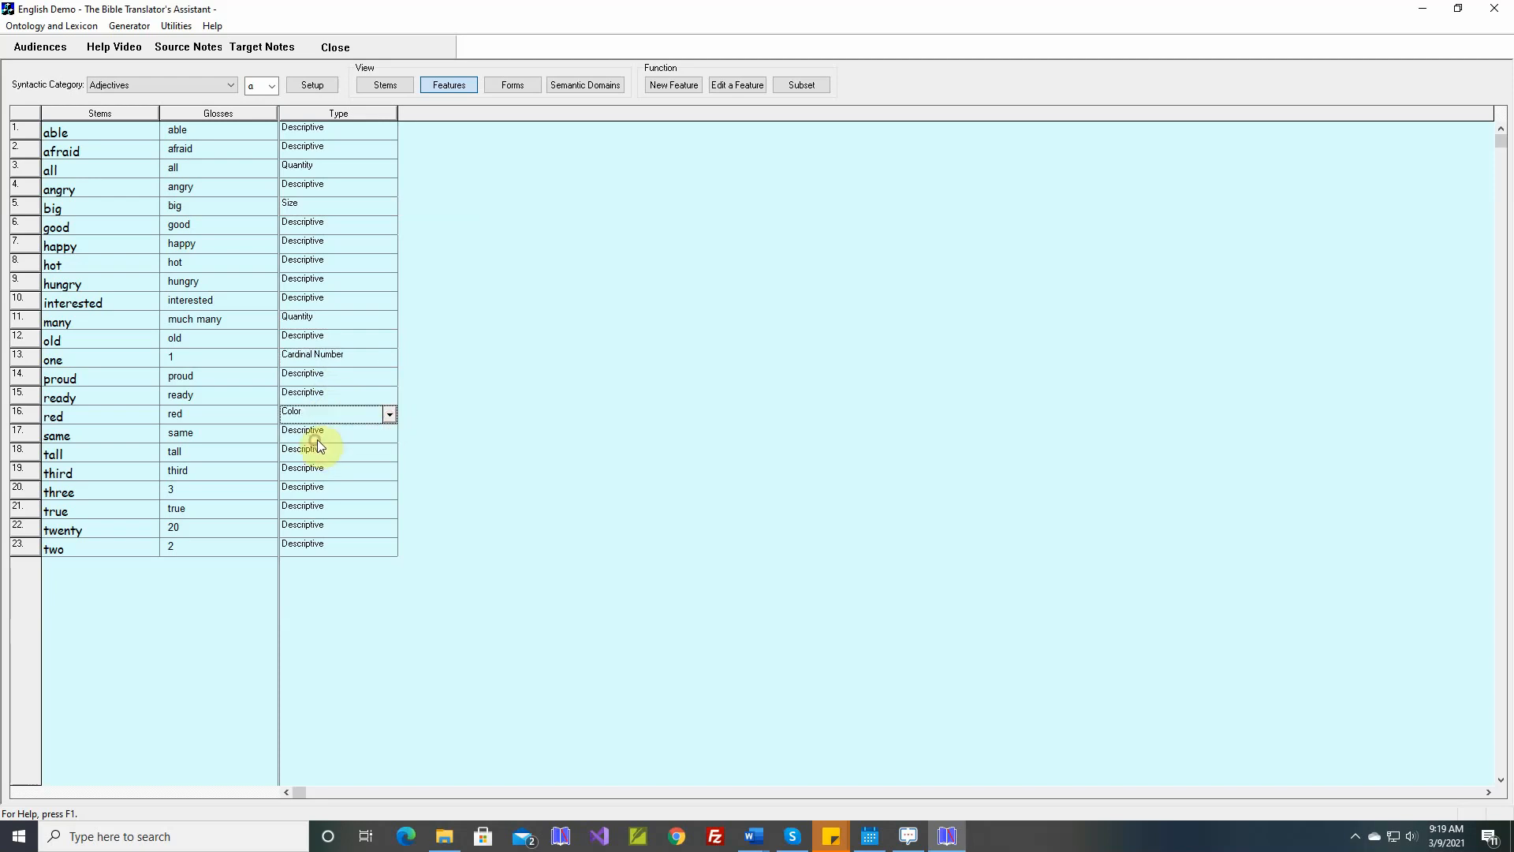
- Set the Type of the adjective same to Identity and the Type of third to Ordinal Number
{"action": "left_click", "coordinate": [389, 434]}
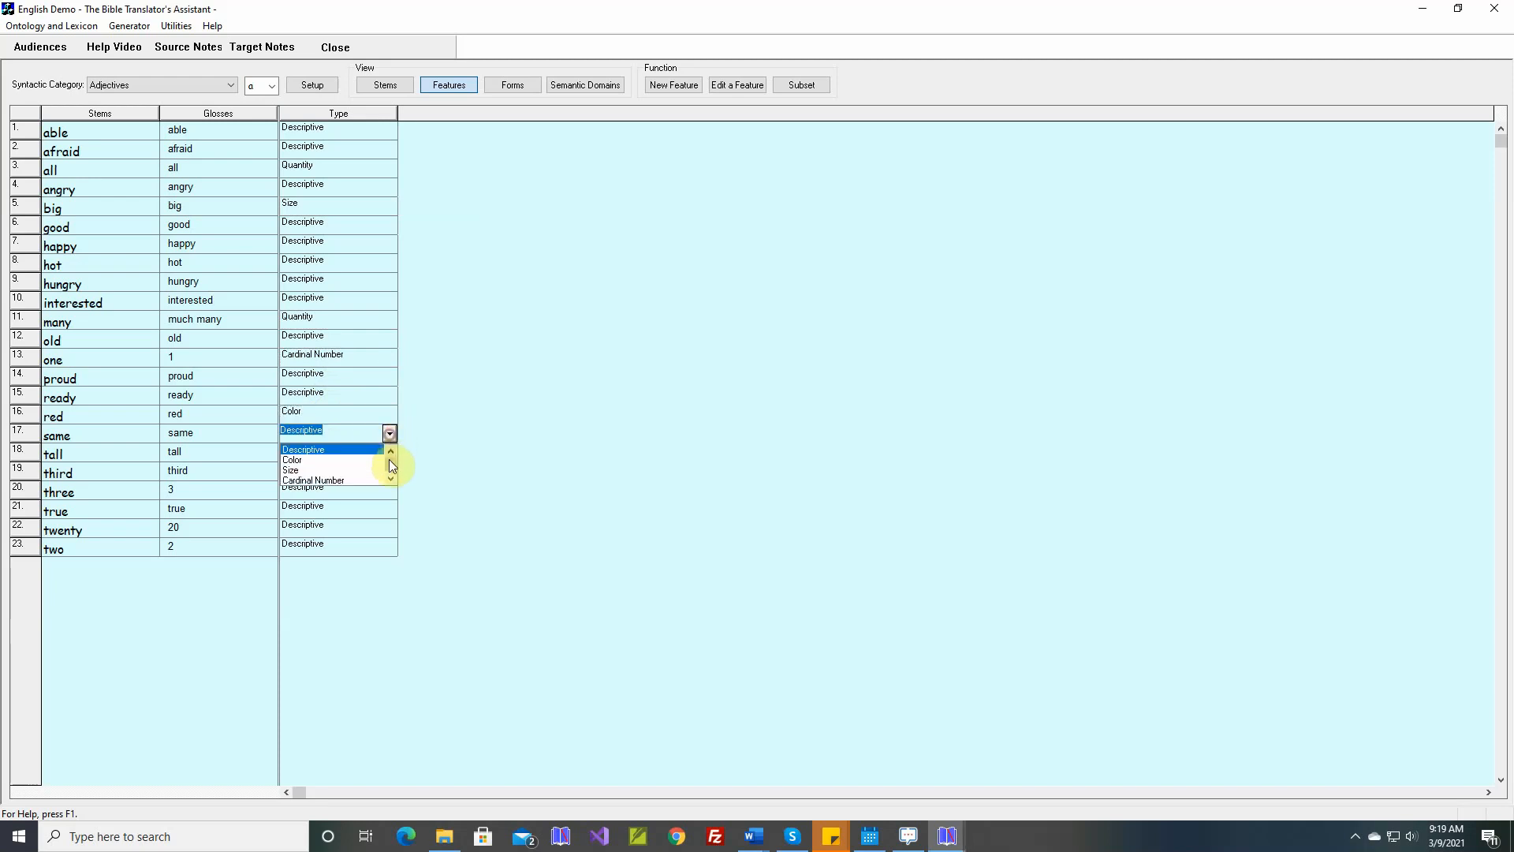
{"action": "left_click", "coordinate": [389, 480]}
{"action": "left_click", "coordinate": [389, 480]}
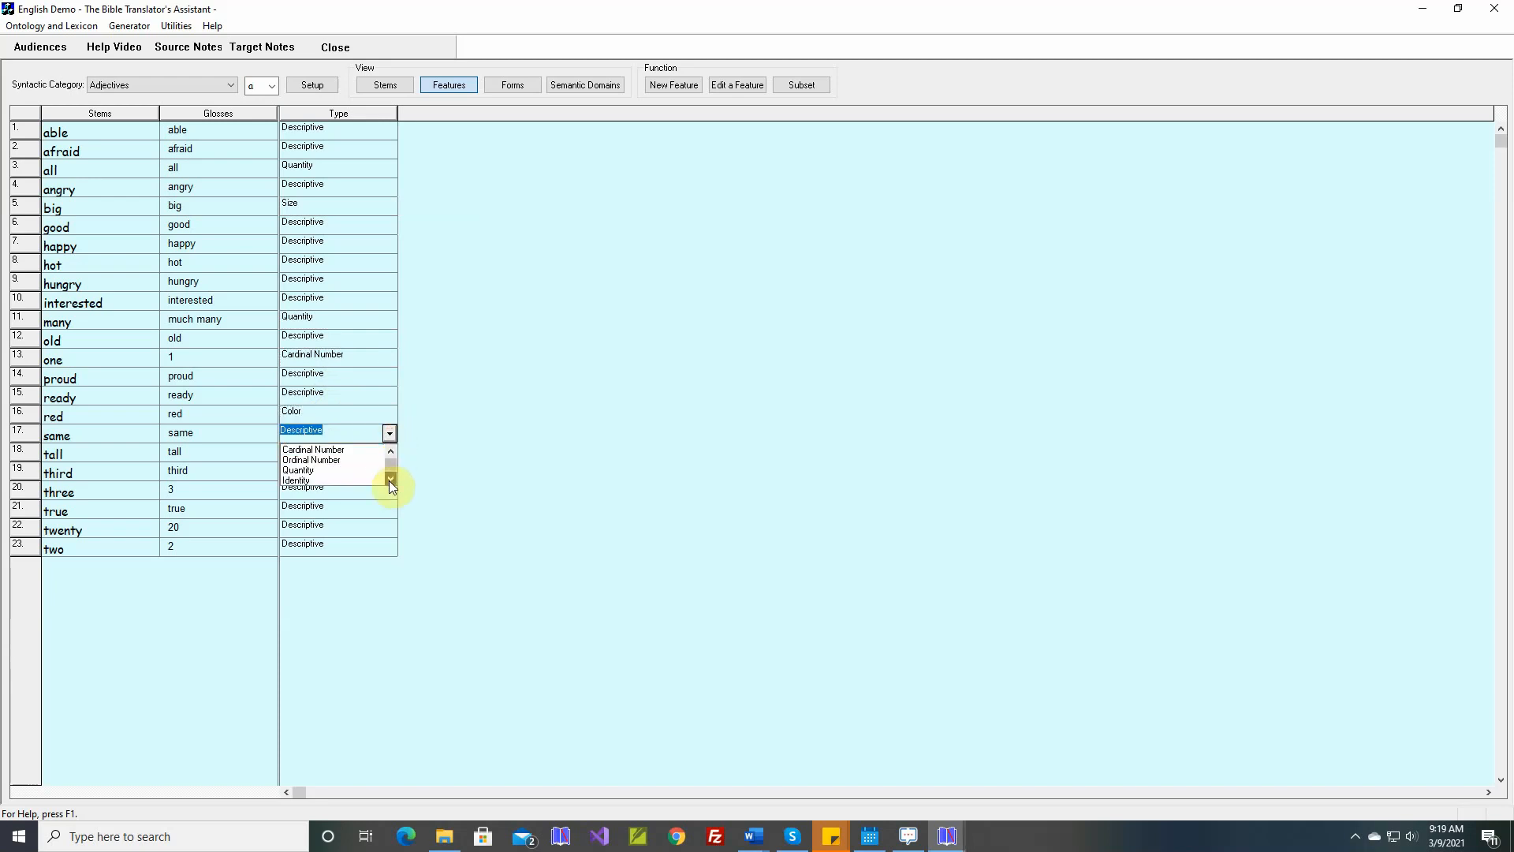
{"action": "left_click", "coordinate": [338, 480]}
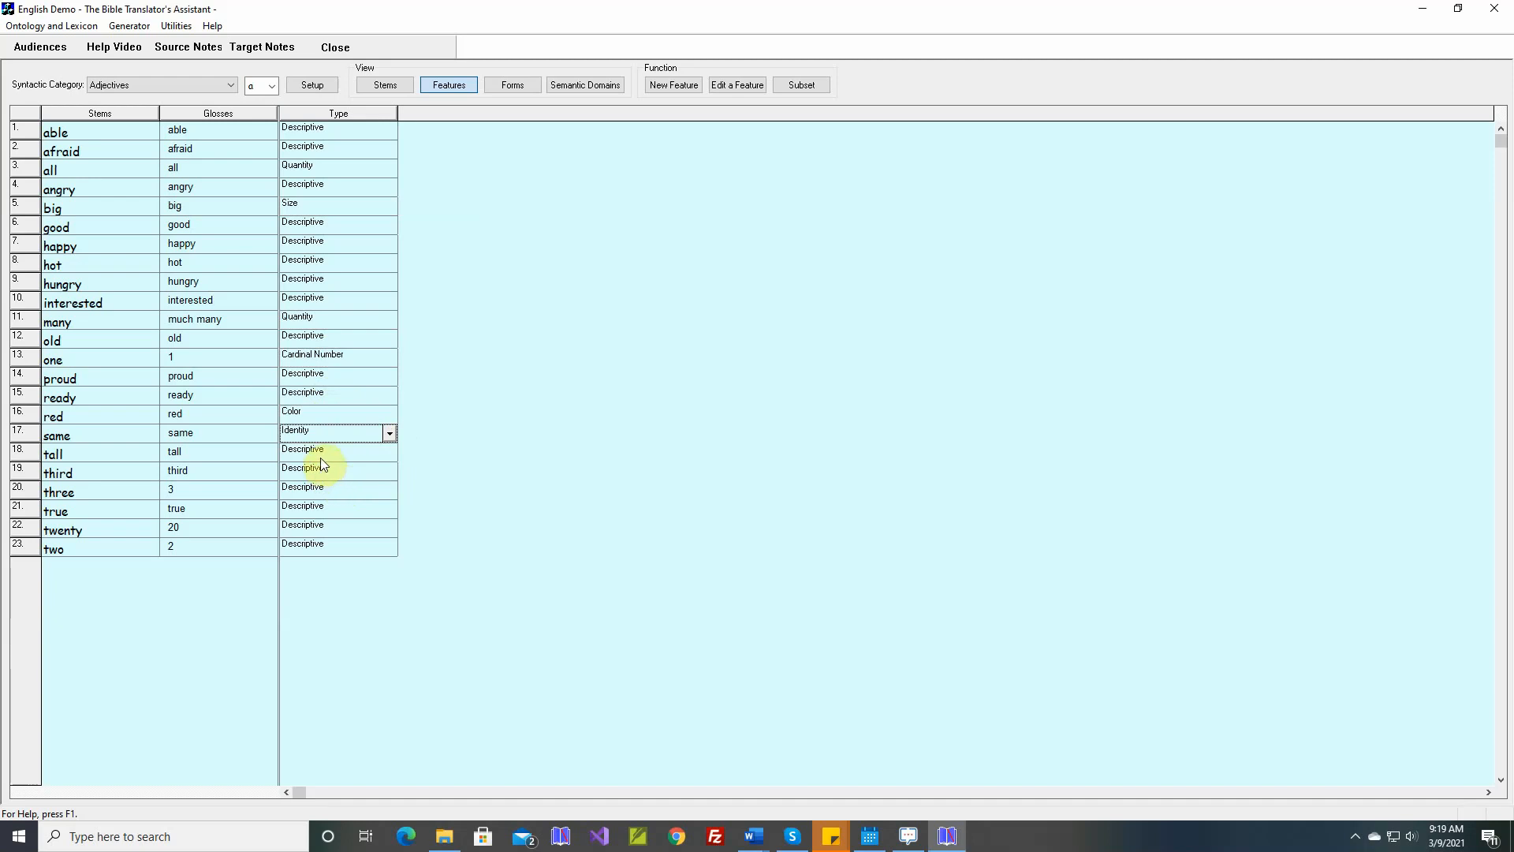
{"action": "left_click", "coordinate": [390, 473]}
{"action": "left_click", "coordinate": [392, 516]}
{"action": "left_click", "coordinate": [370, 520]}
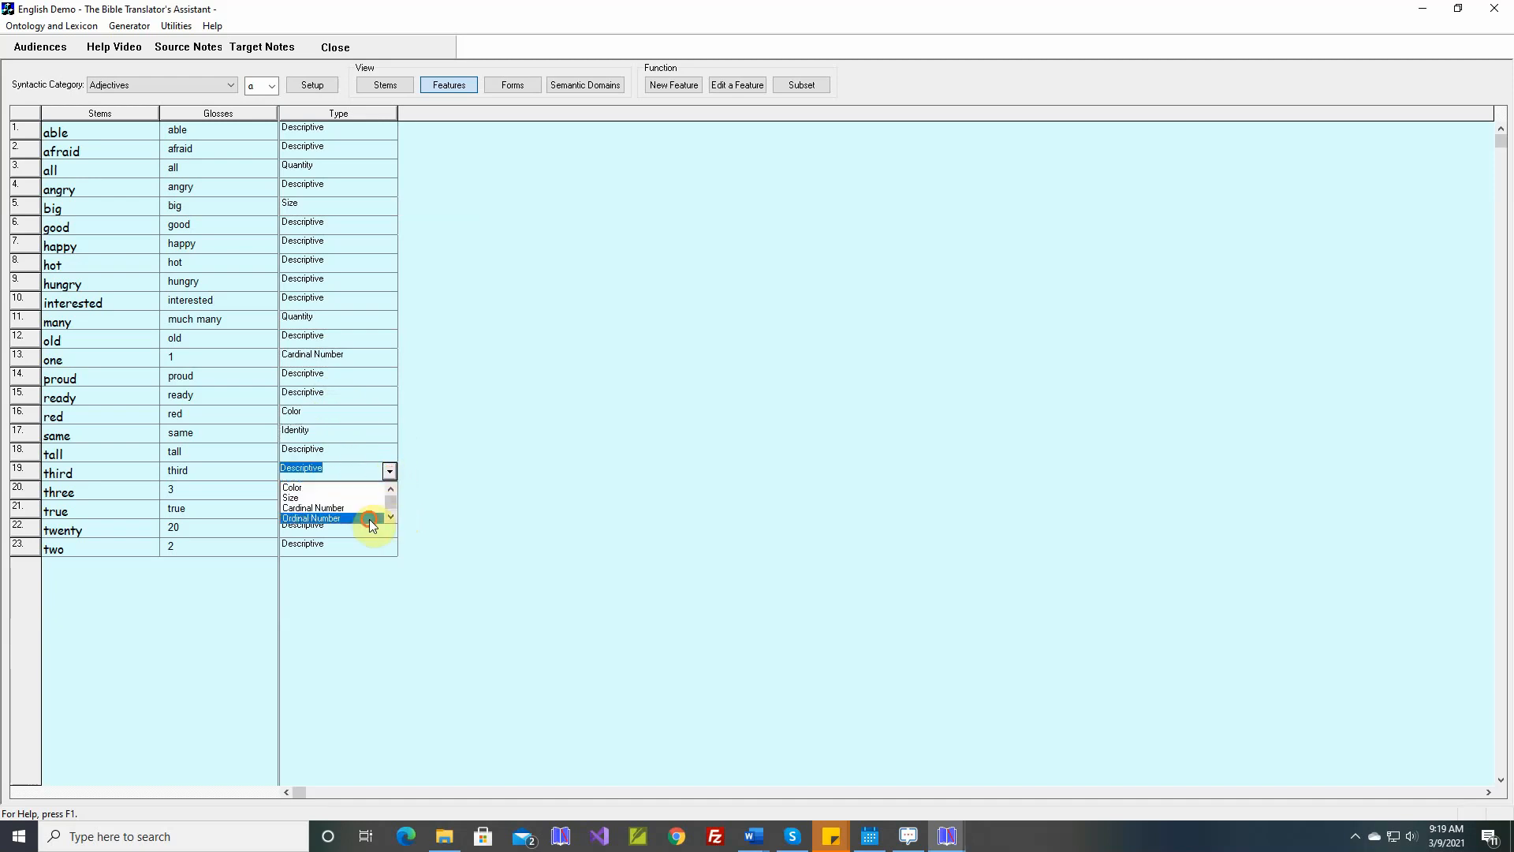
- Set the Type of the adjectives three, twenty and two to Cardinal Number
{"action": "left_click", "coordinate": [388, 492]}
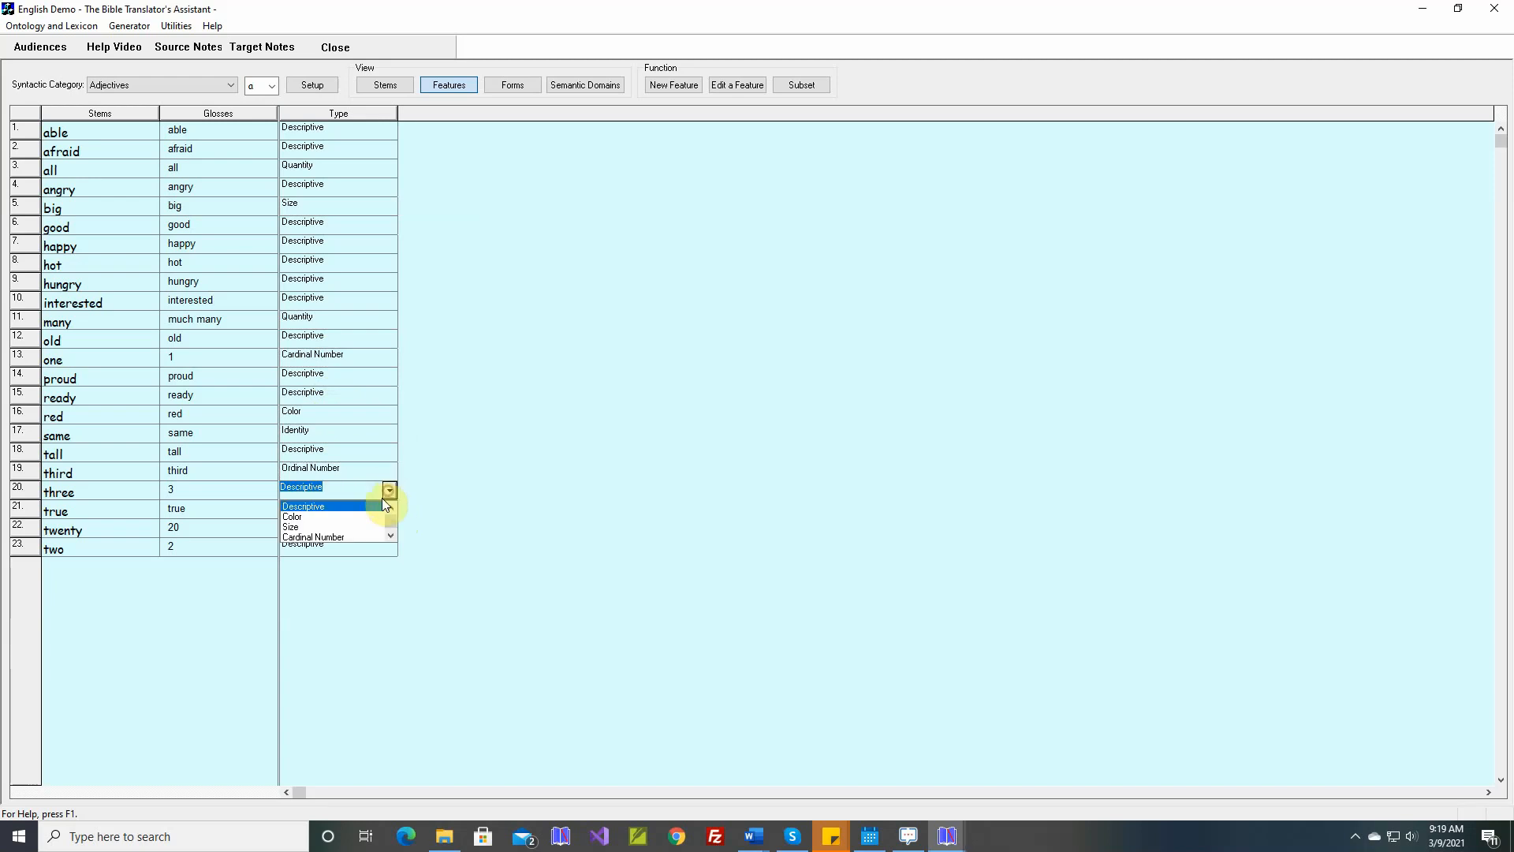
{"action": "left_click", "coordinate": [343, 538]}
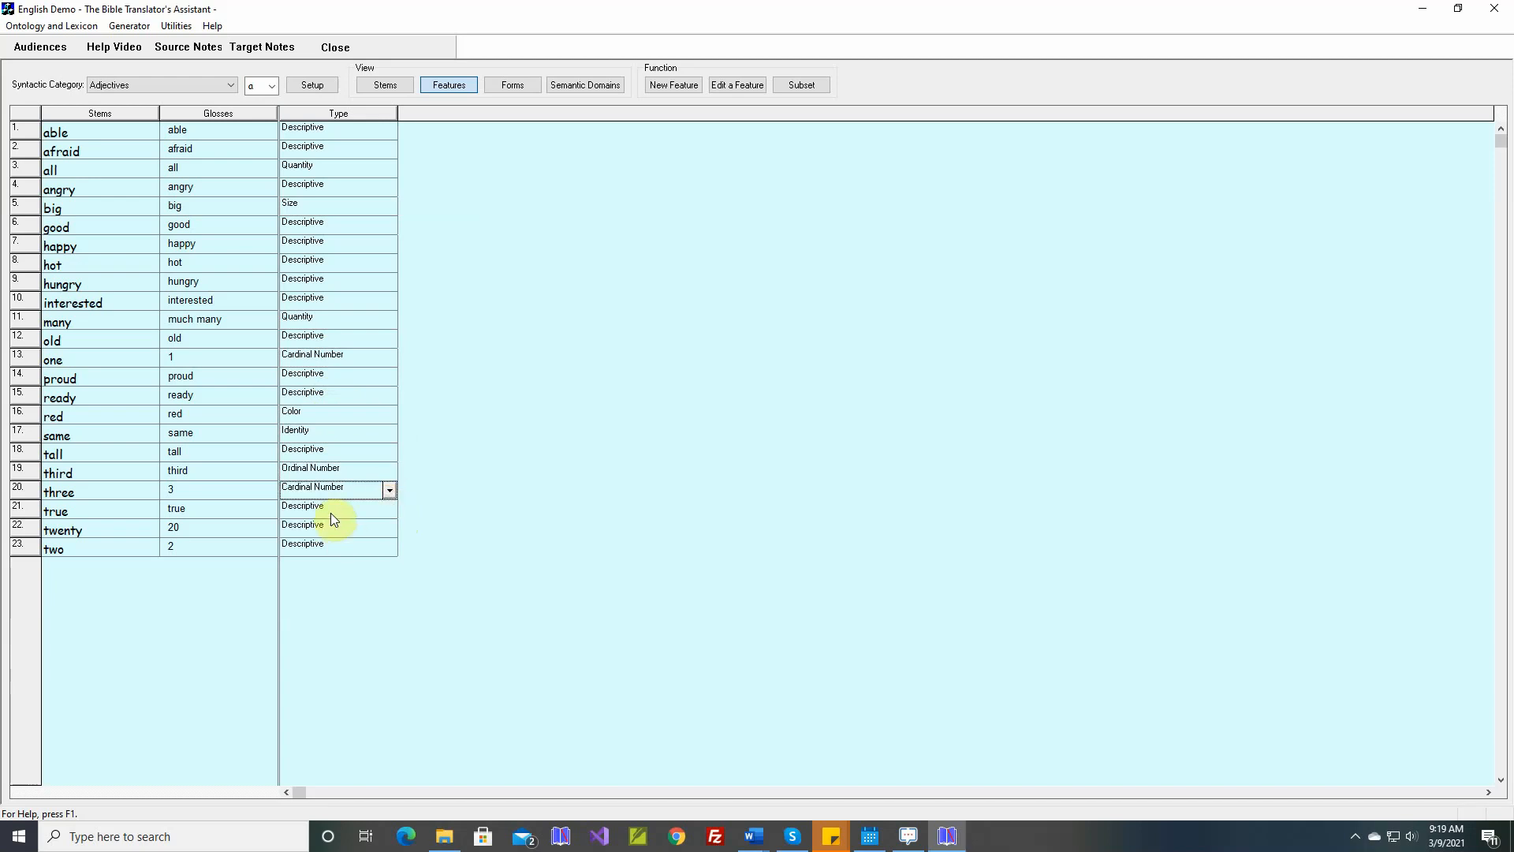
{"action": "left_click", "coordinate": [390, 530]}
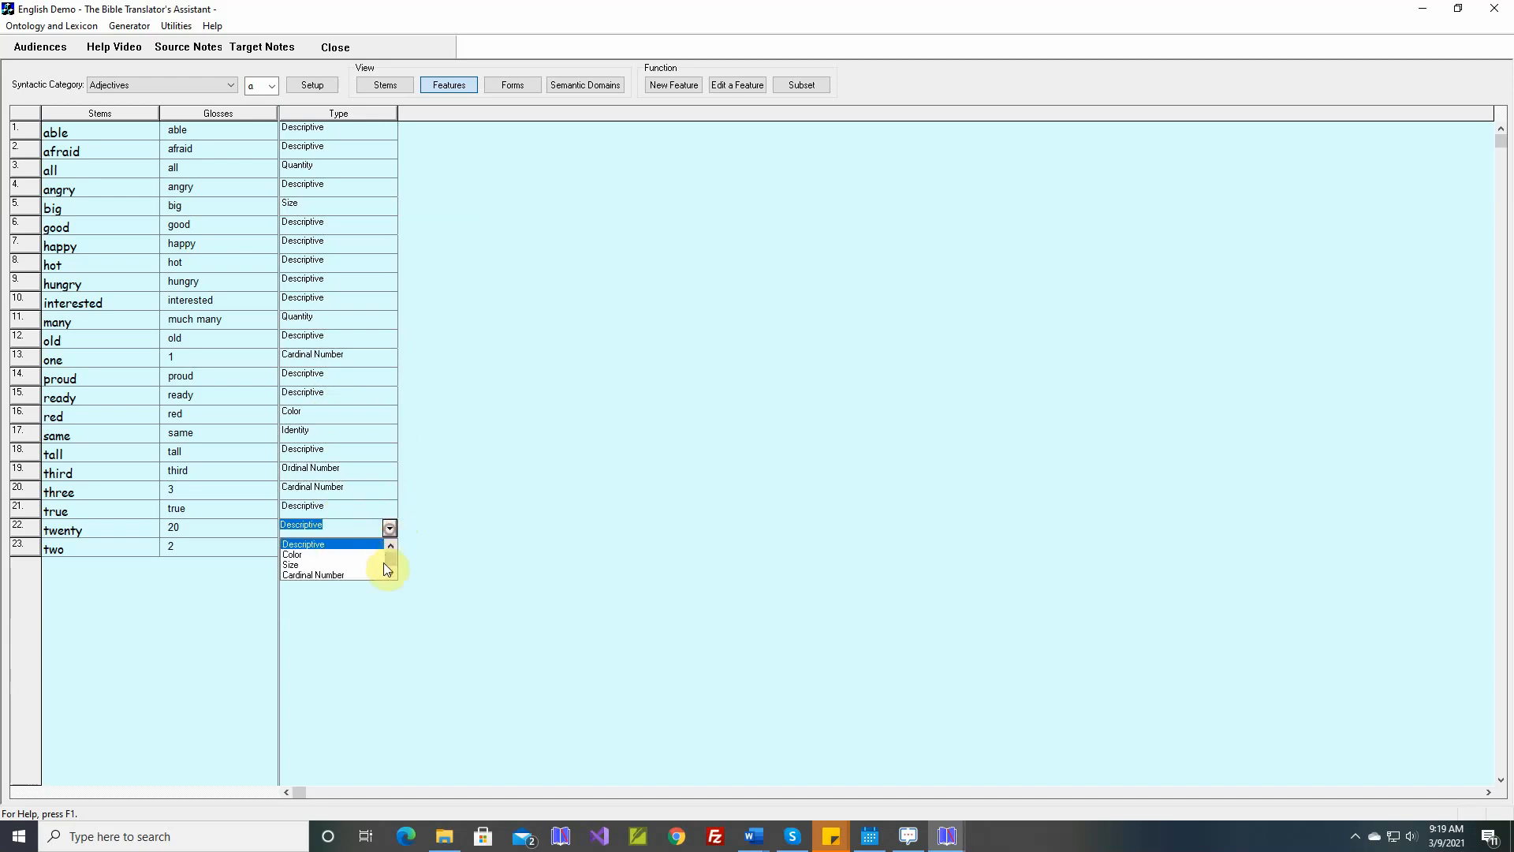
{"action": "left_click", "coordinate": [341, 556]}
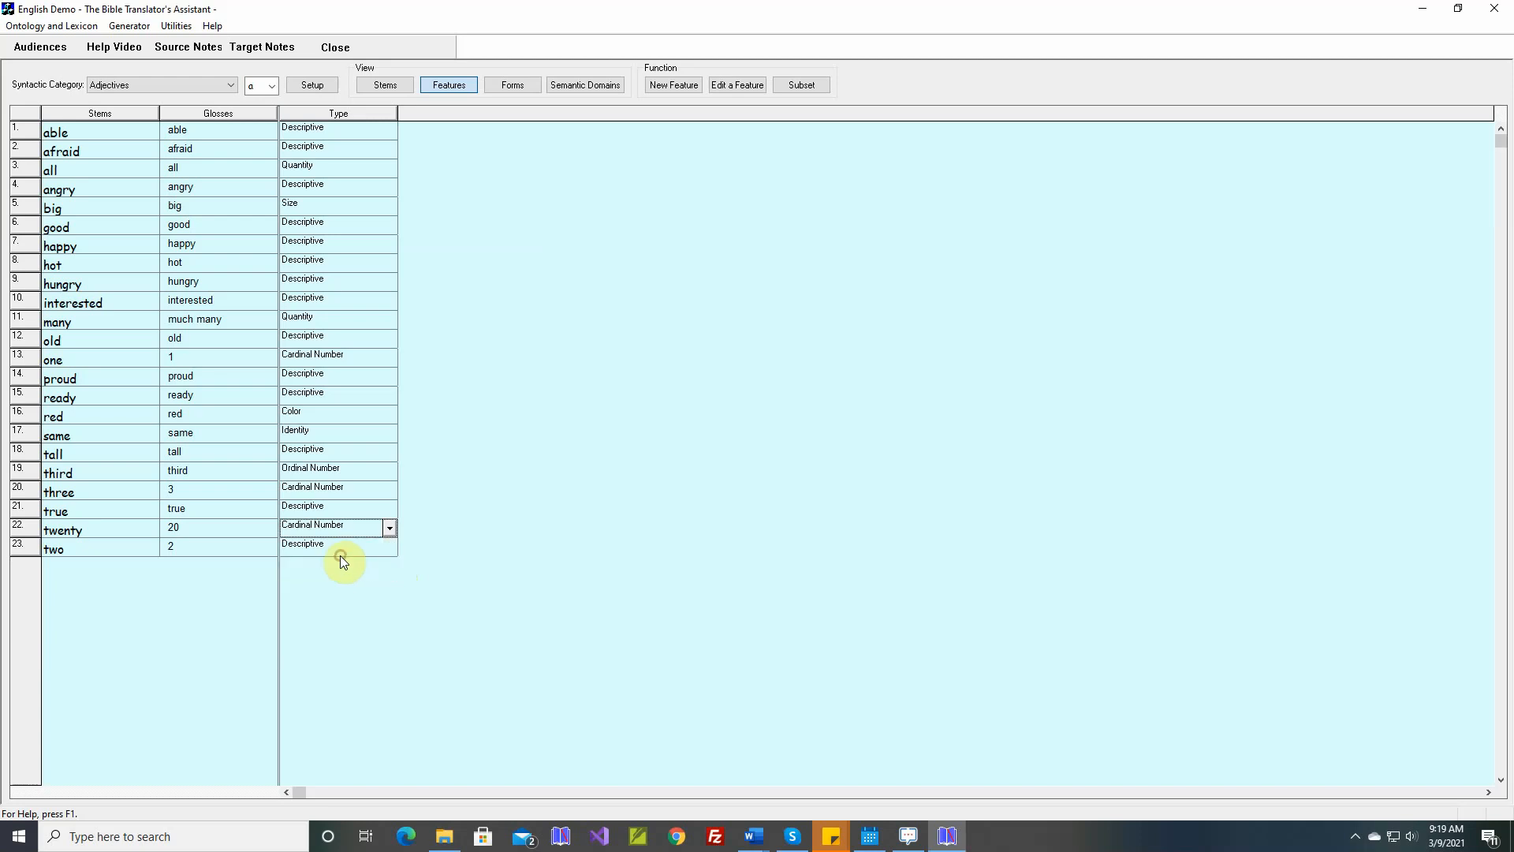
{"action": "left_click", "coordinate": [389, 547]}
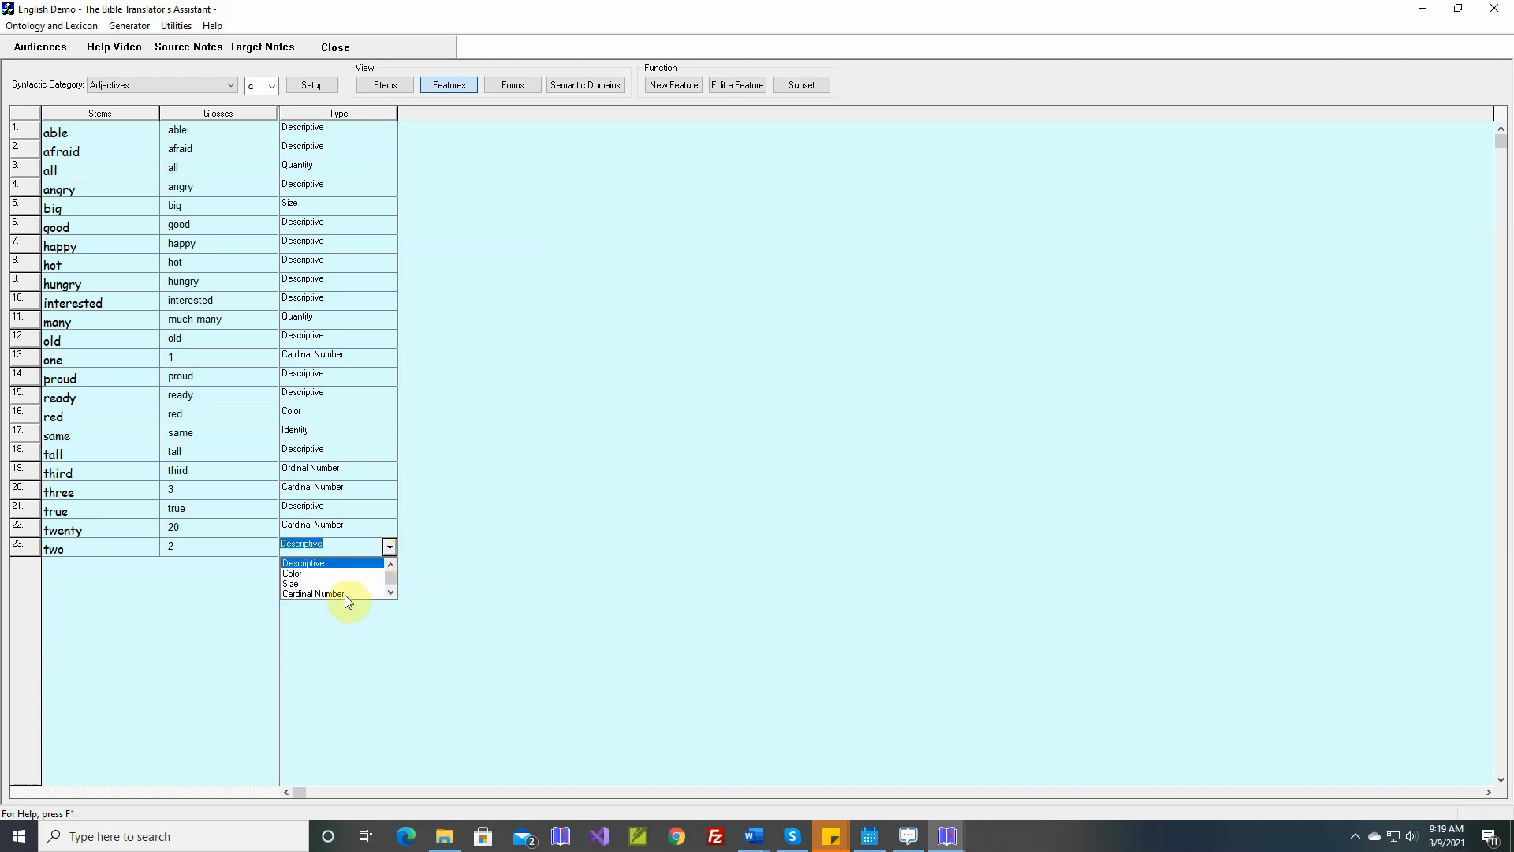
{"action": "left_click", "coordinate": [344, 593]}
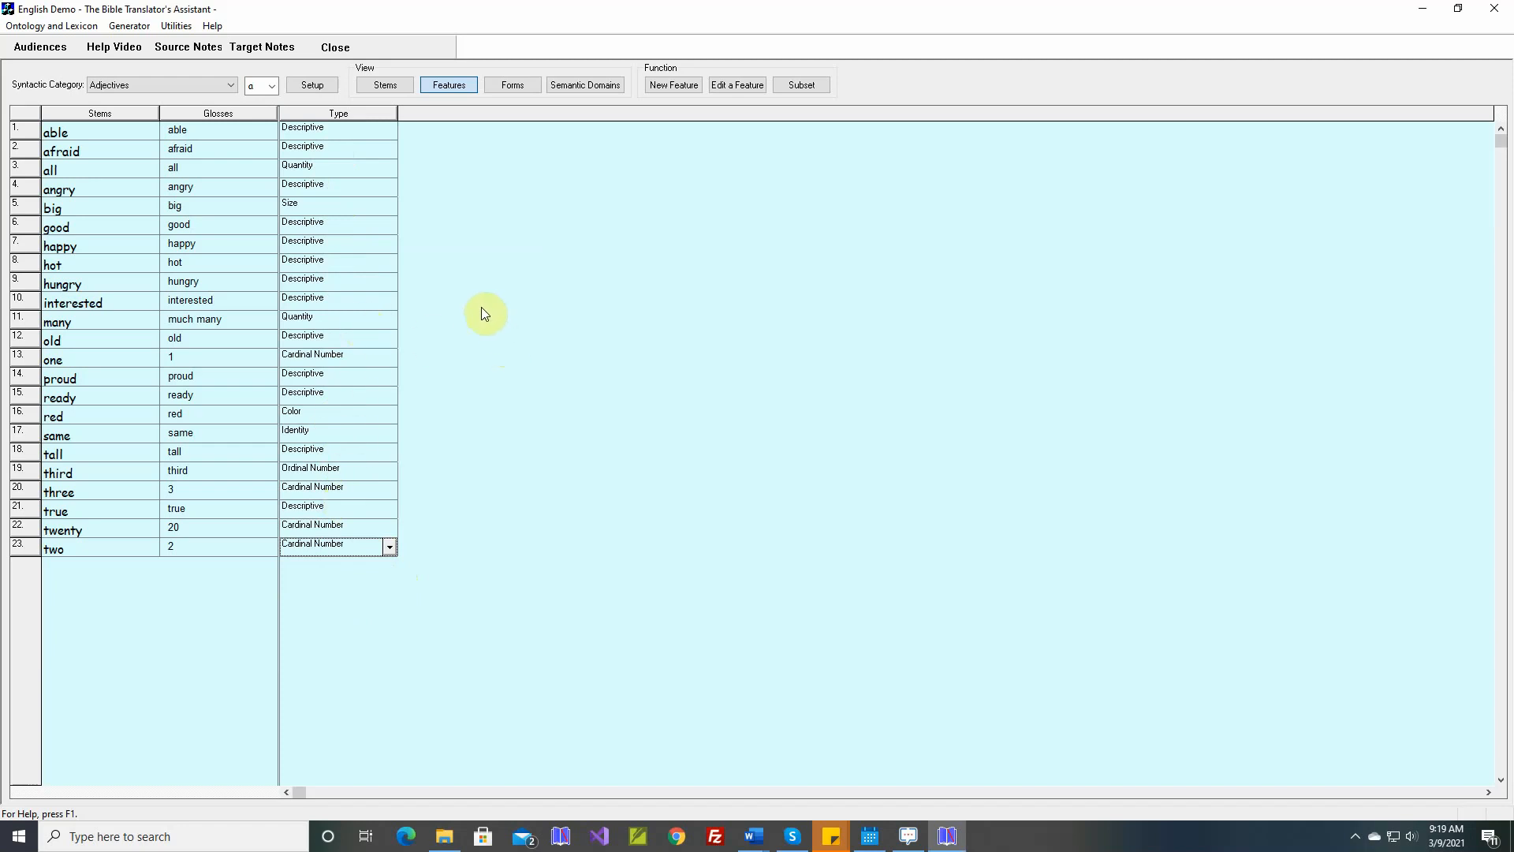
- Build a simple add-suffix rule for the adjective forms with the Grammar Wizard, using the suffix er and the suffix tag Comparative
{"action": "left_click", "coordinate": [510, 88]}
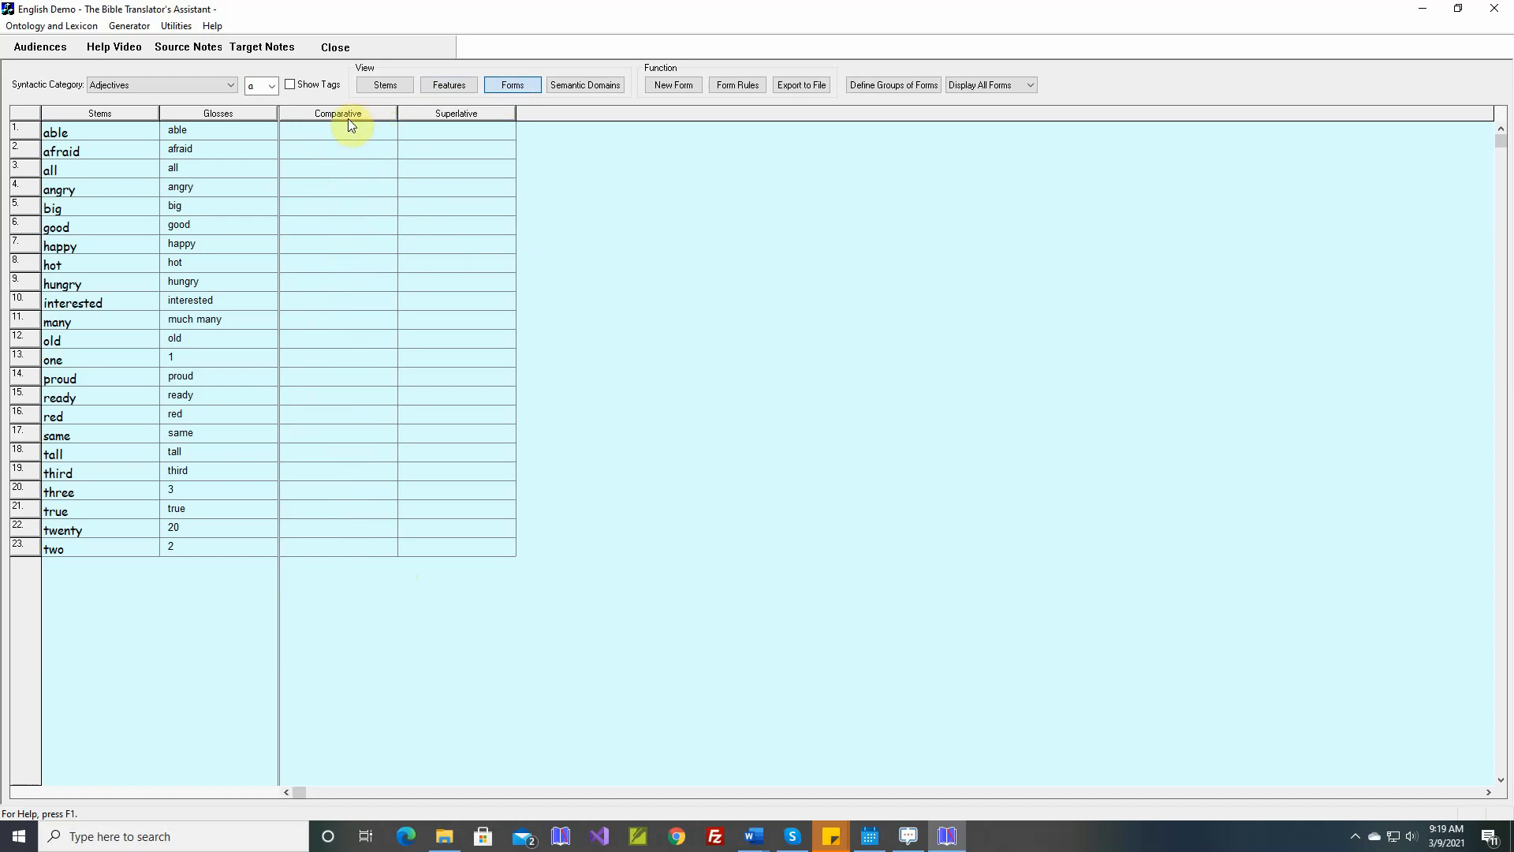
{"action": "mouse_move", "coordinate": [136, 193]}
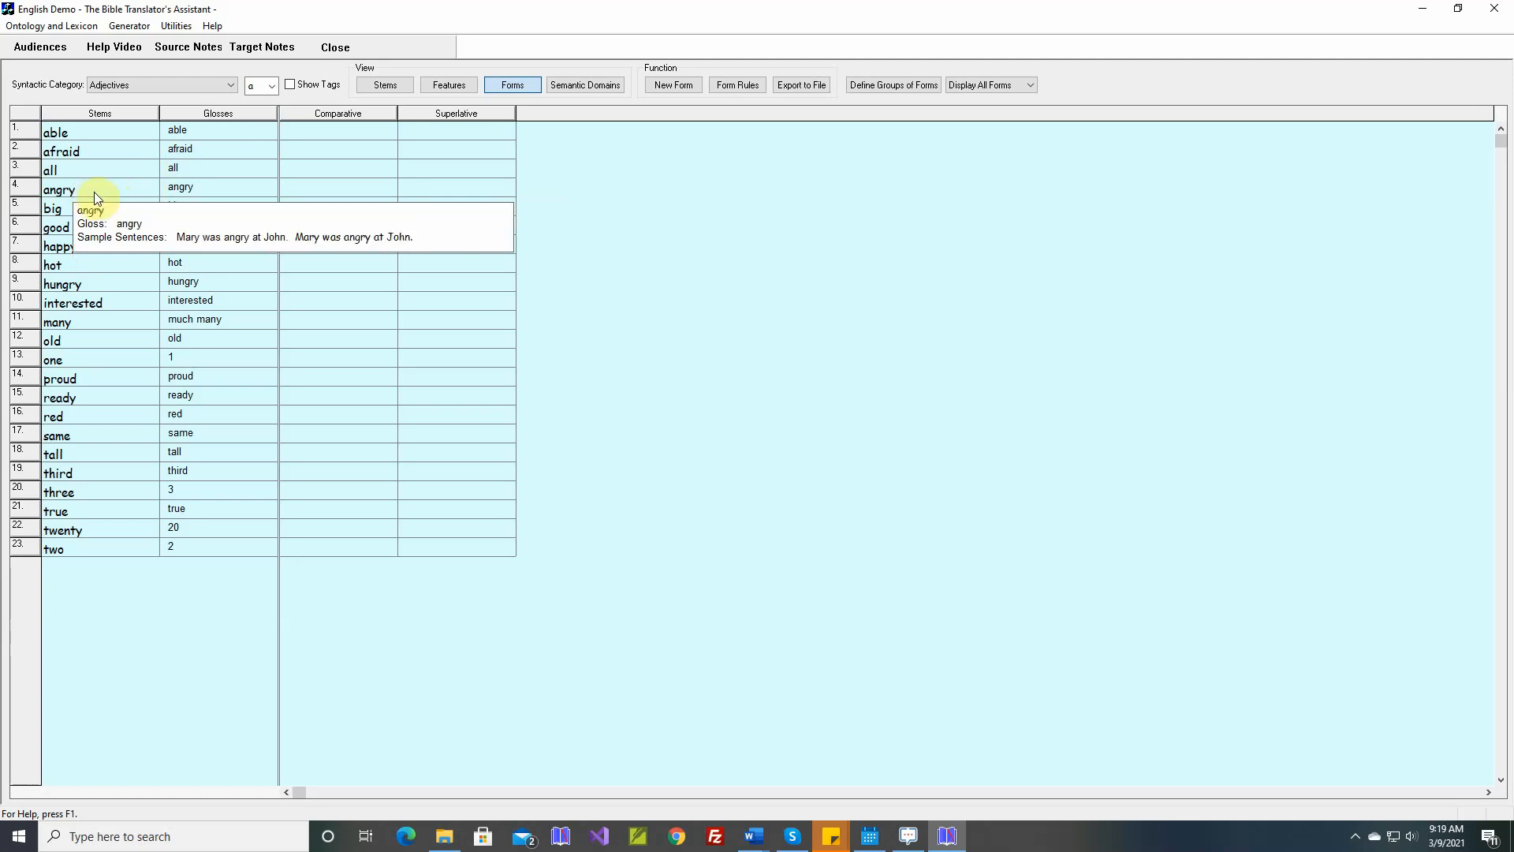
{"action": "mouse_move", "coordinate": [93, 210]}
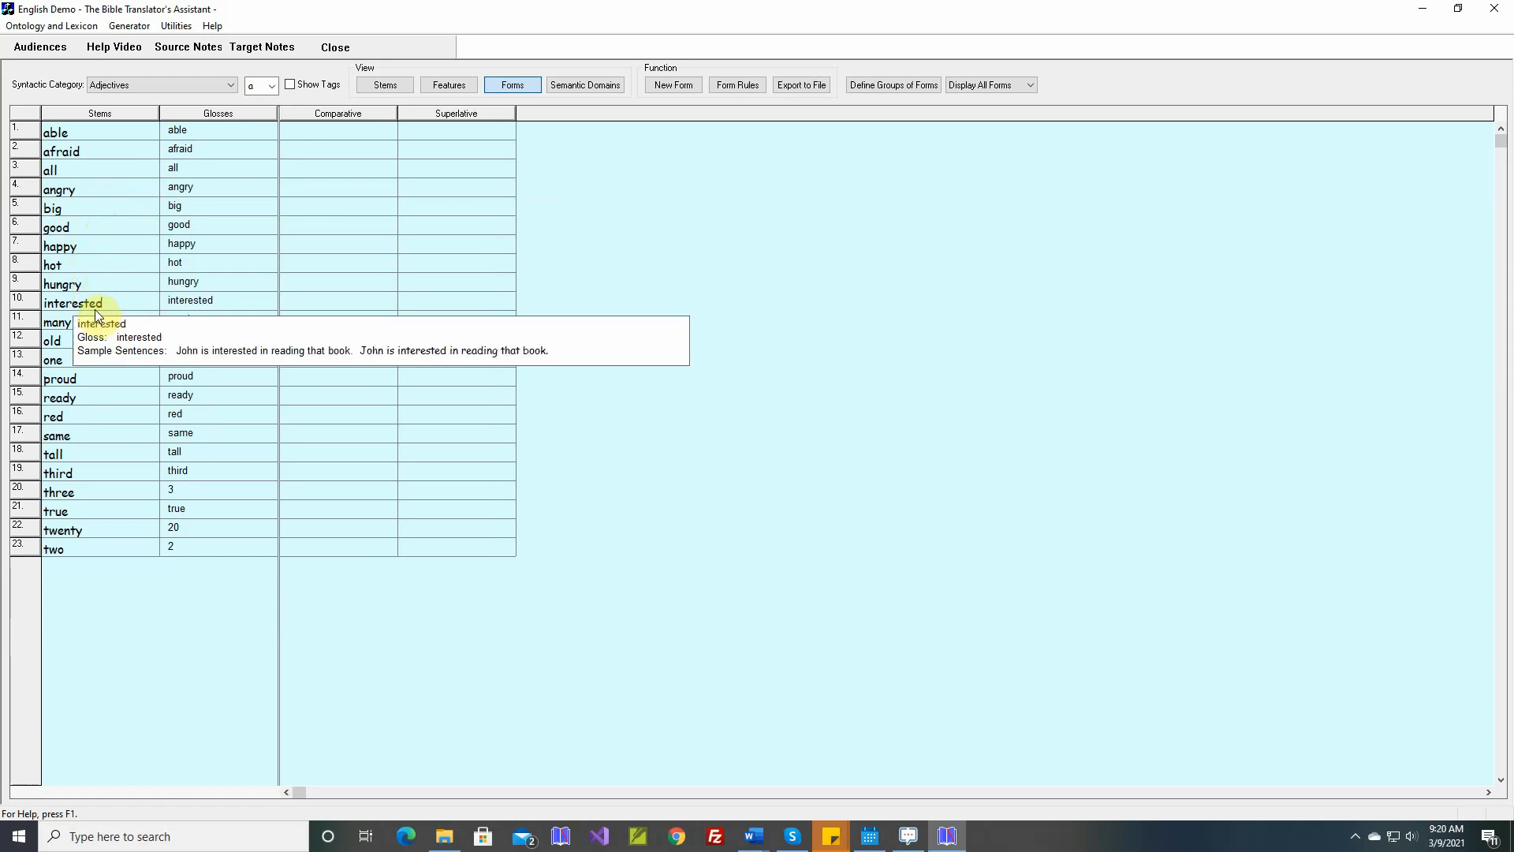
{"action": "mouse_move", "coordinate": [93, 321]}
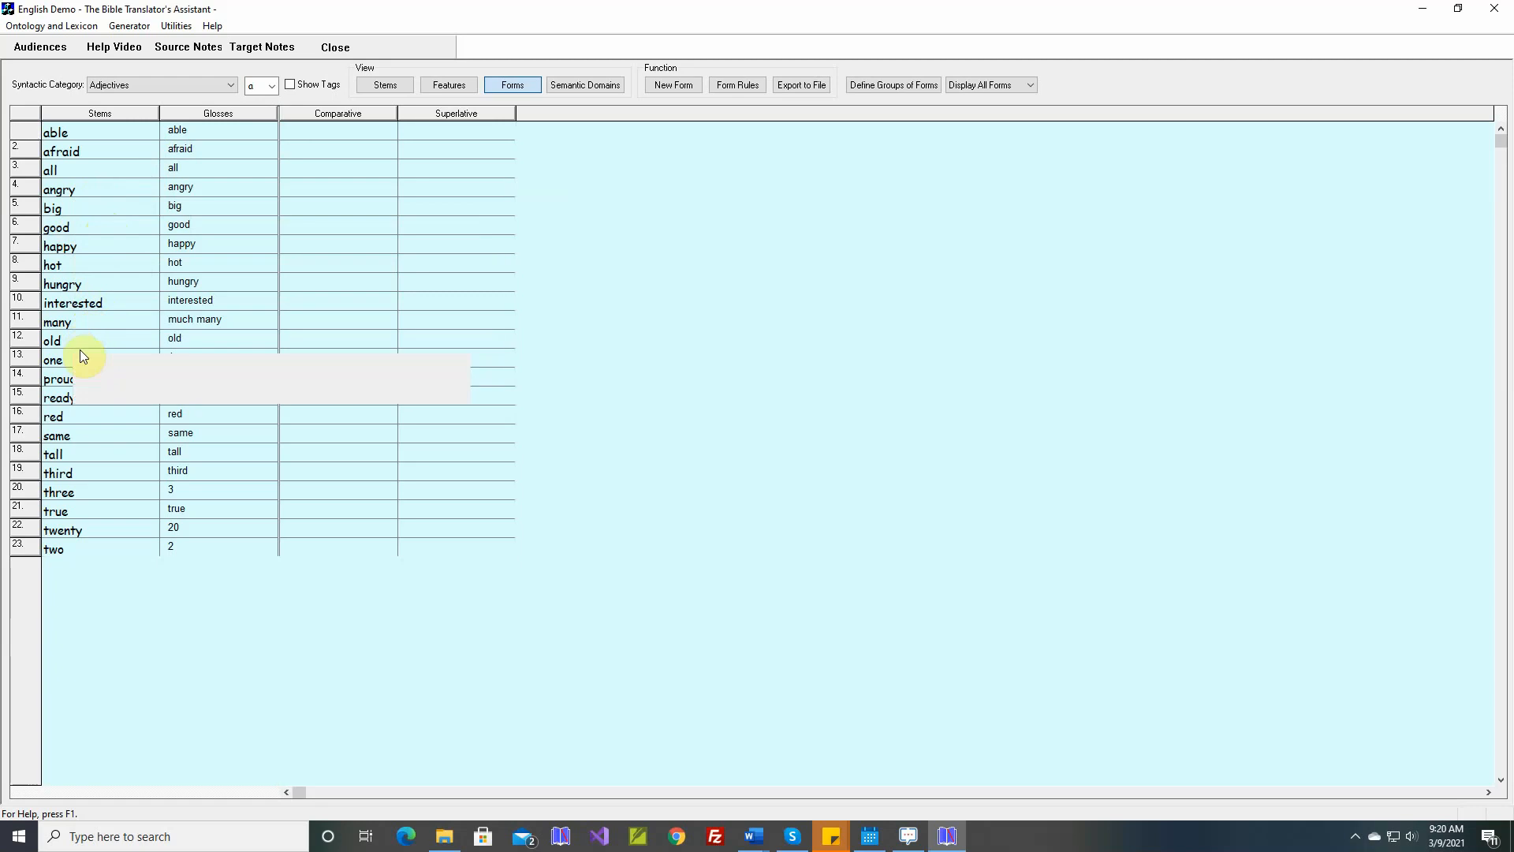
{"action": "mouse_move", "coordinate": [79, 361]}
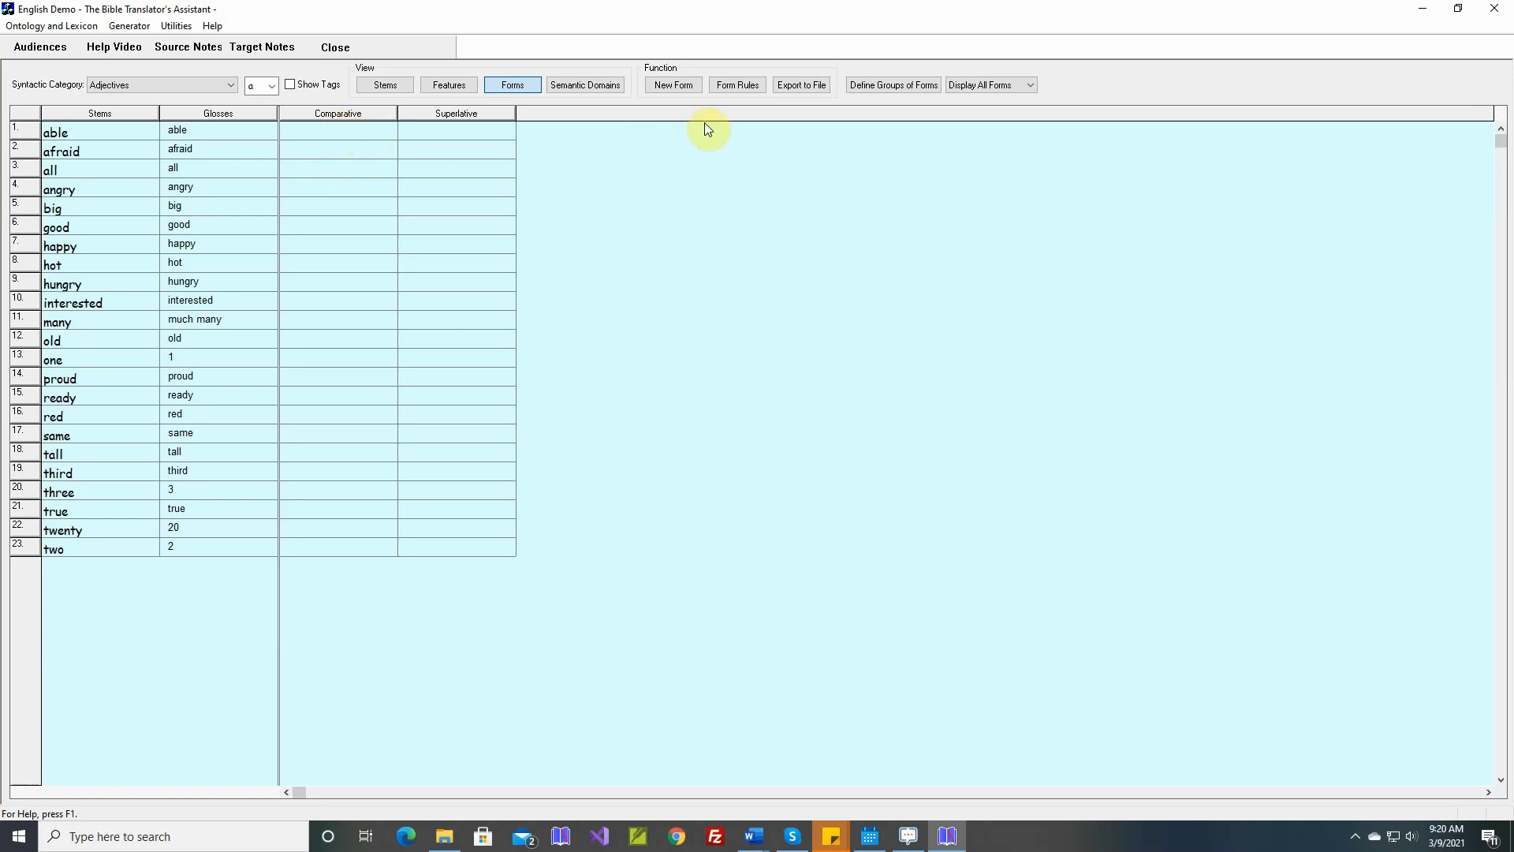
{"action": "left_click", "coordinate": [740, 87]}
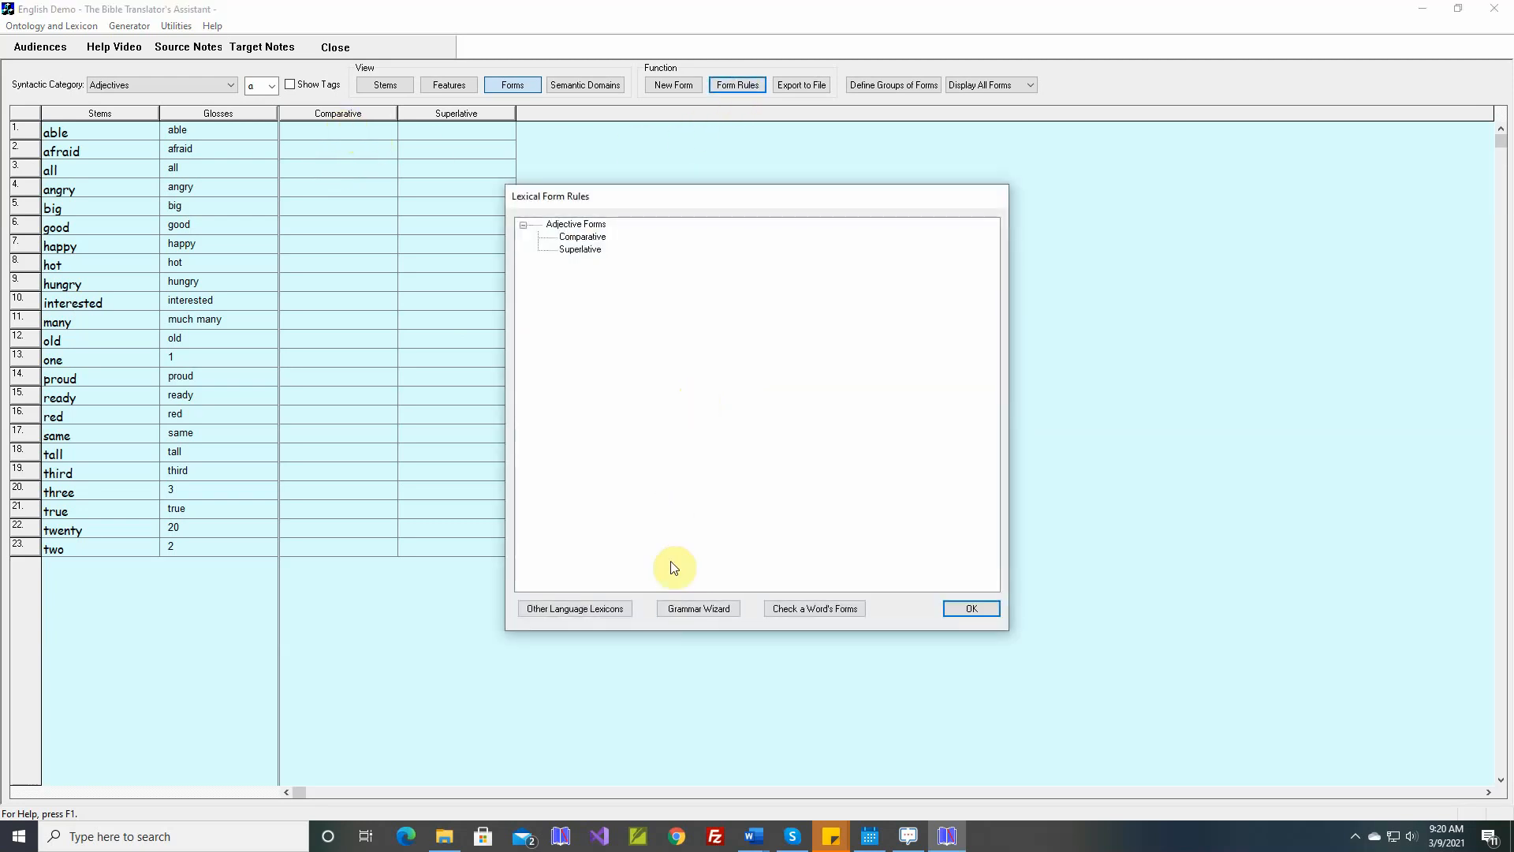
{"action": "left_click", "coordinate": [695, 612]}
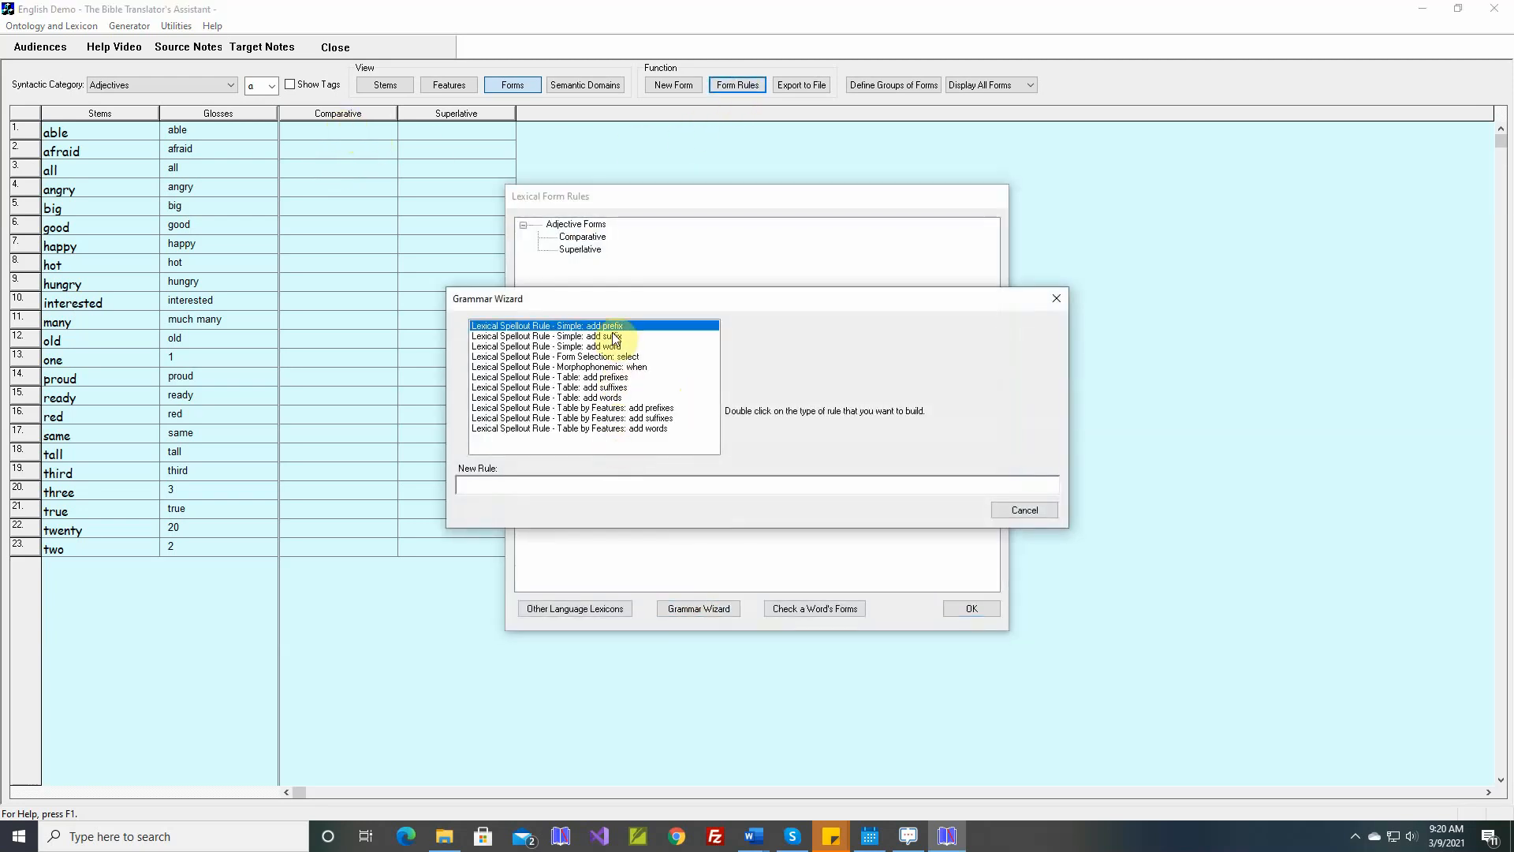
{"action": "double_click", "coordinate": [613, 337]}
{"action": "type", "text": "er"}
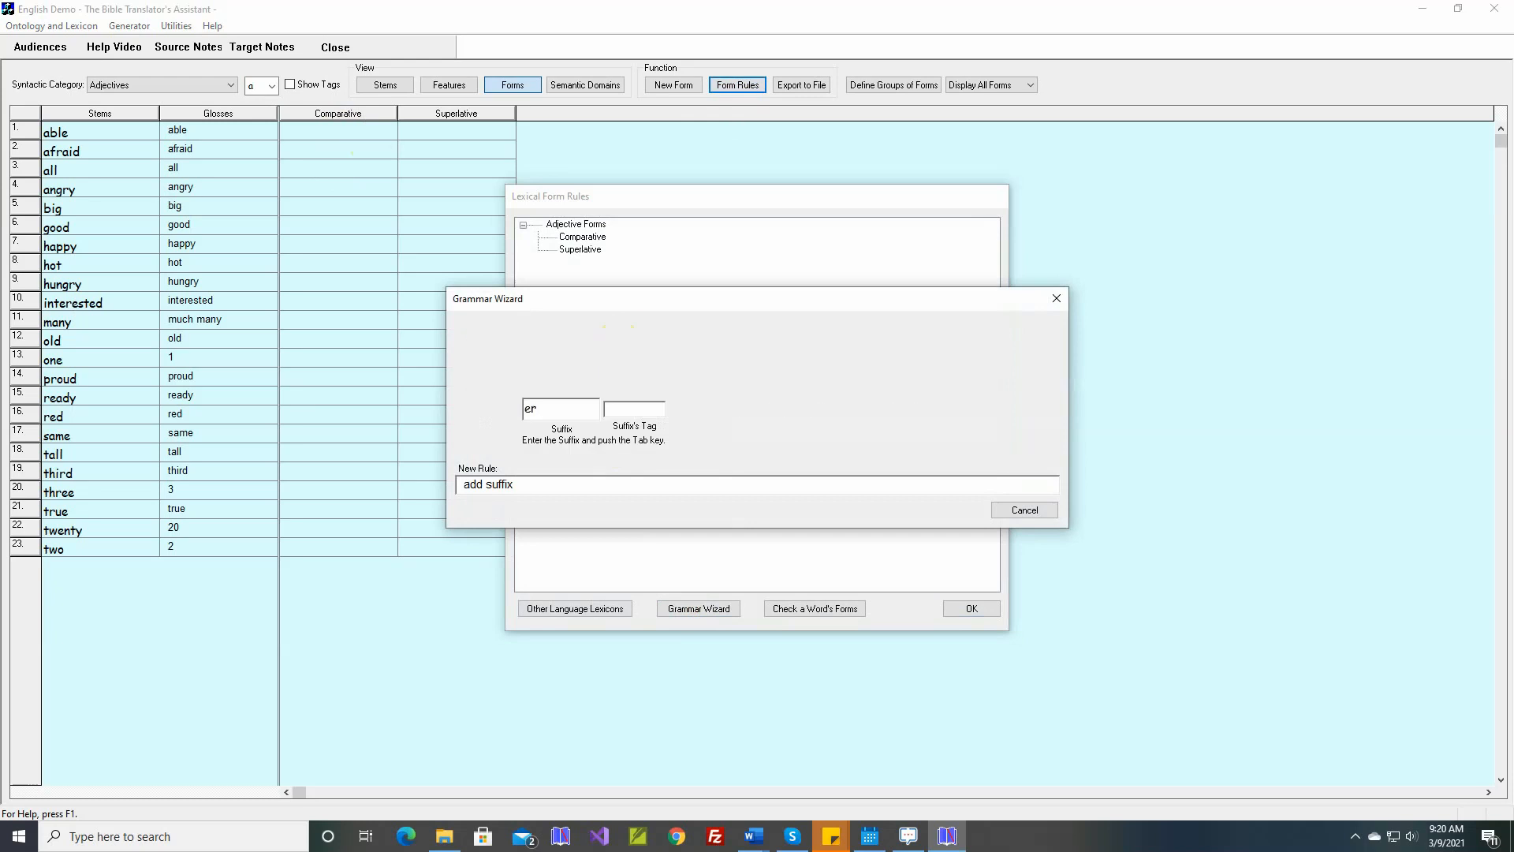
{"action": "key", "text": "Tab"}
{"action": "type", "text": "Comparative"}
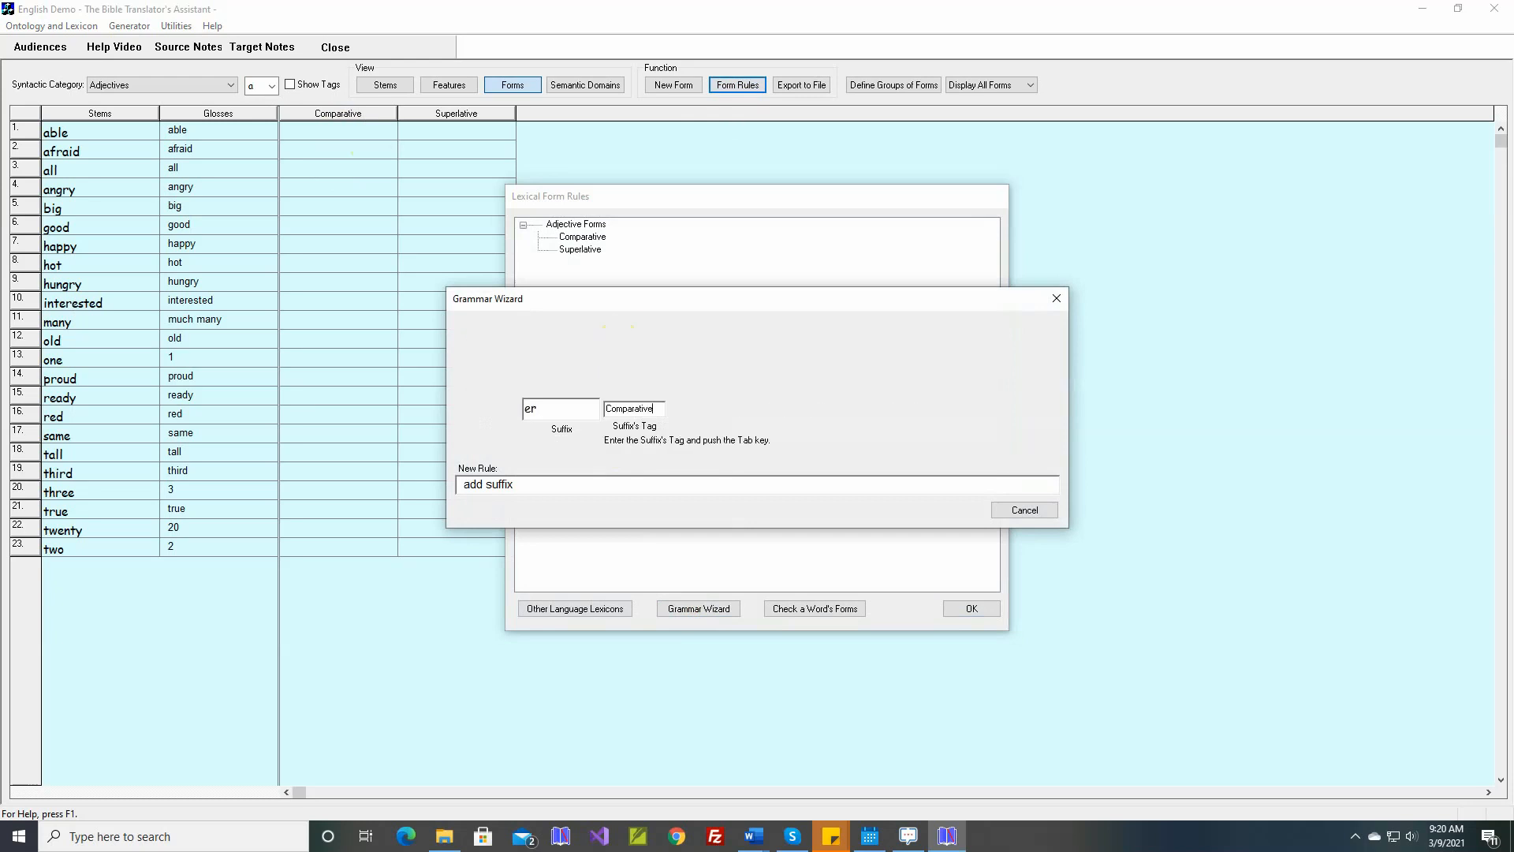
{"action": "key", "text": "Tab"}
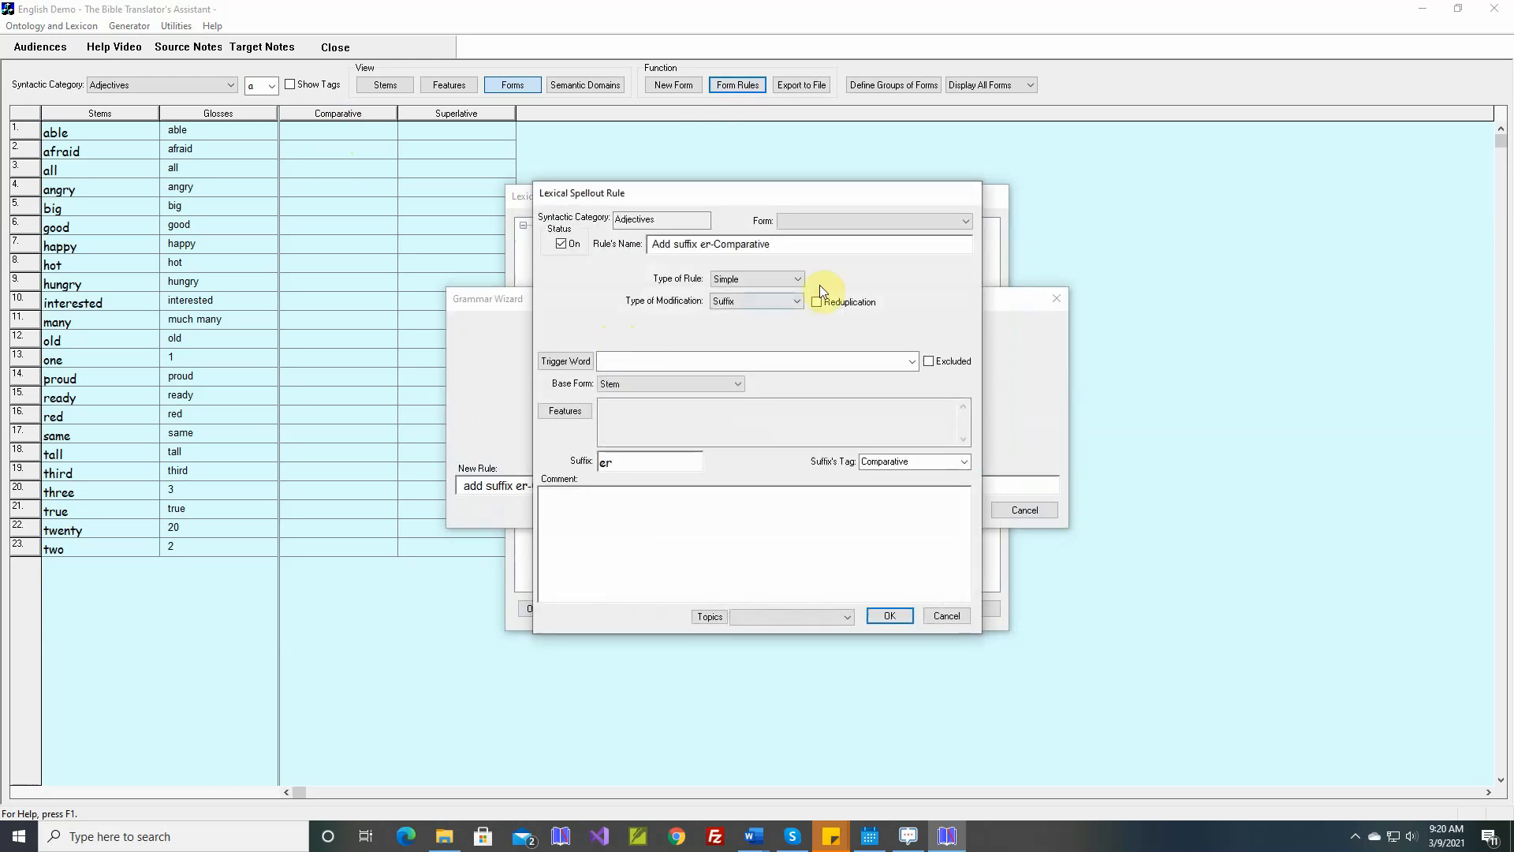
- Assign the er suffix rule to the Comparative form, add the comment "bigger, taller", and save the form rules
{"action": "left_click", "coordinate": [967, 223]}
{"action": "left_click", "coordinate": [859, 243]}
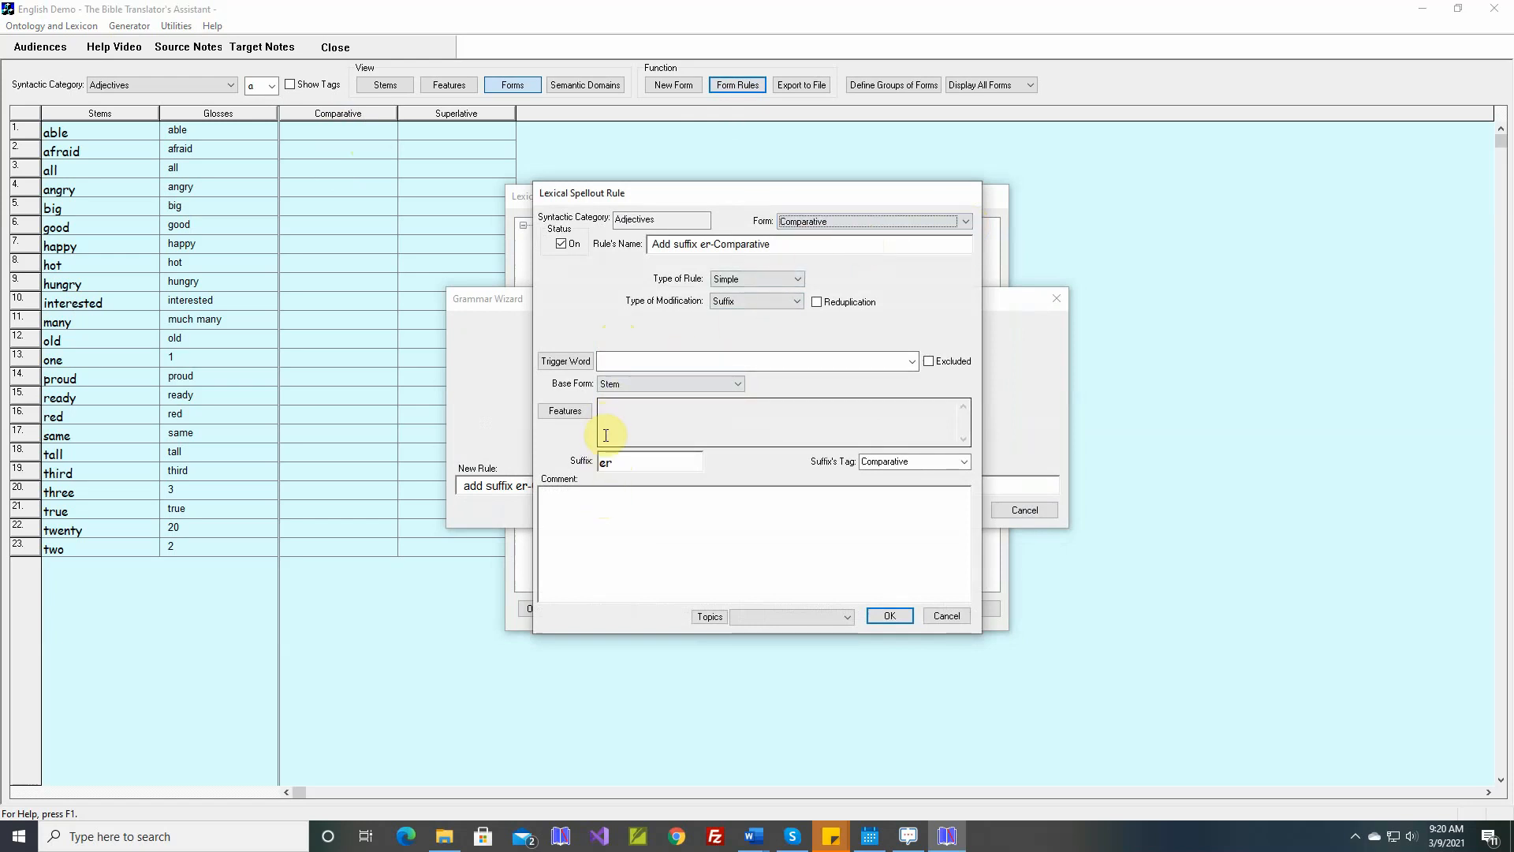
{"action": "left_click", "coordinate": [565, 411]}
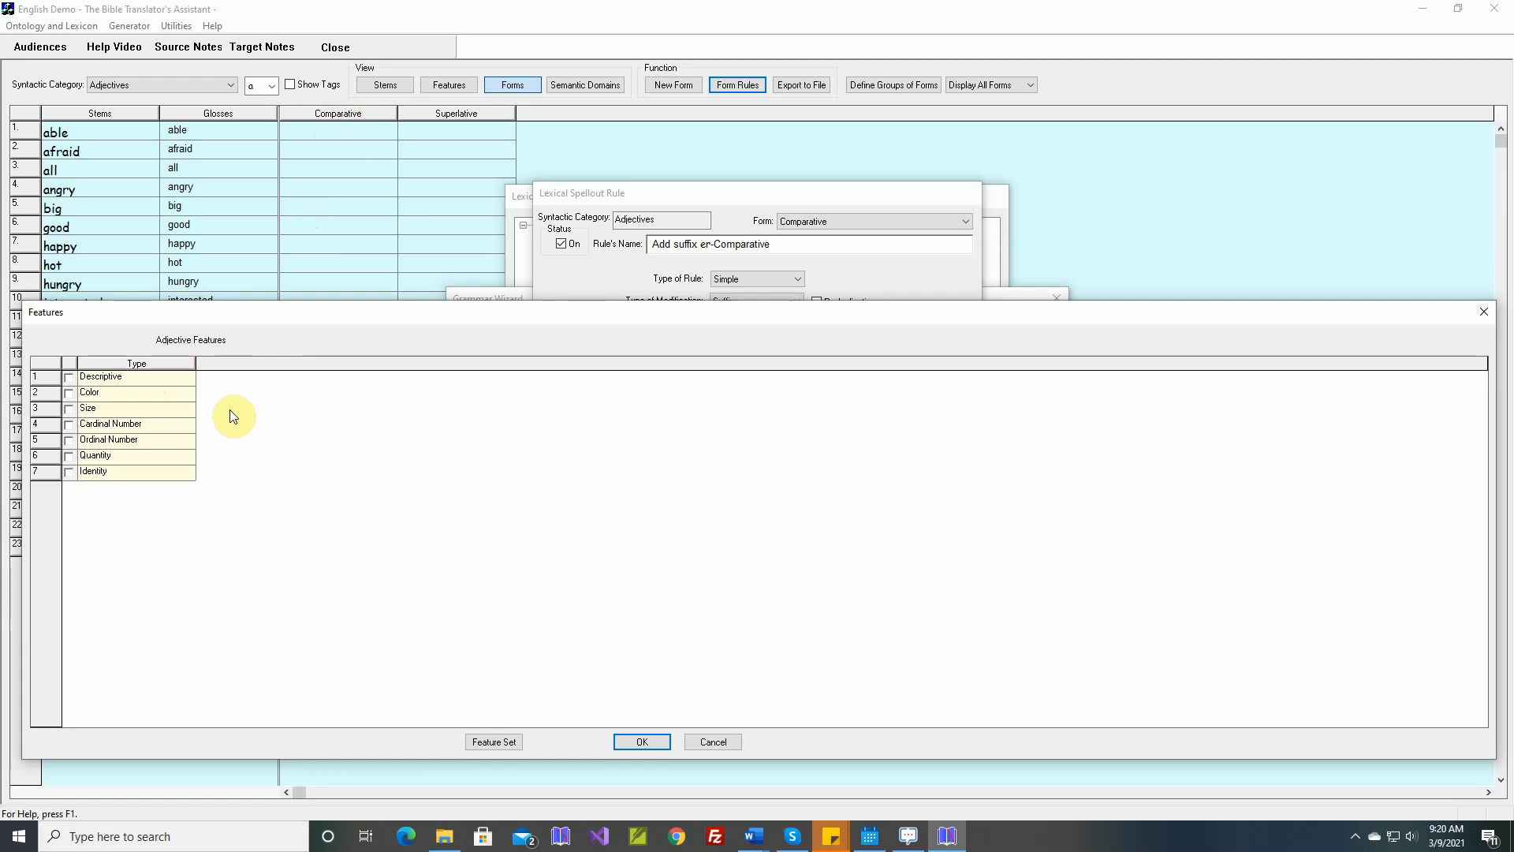
{"action": "left_click", "coordinate": [713, 741]}
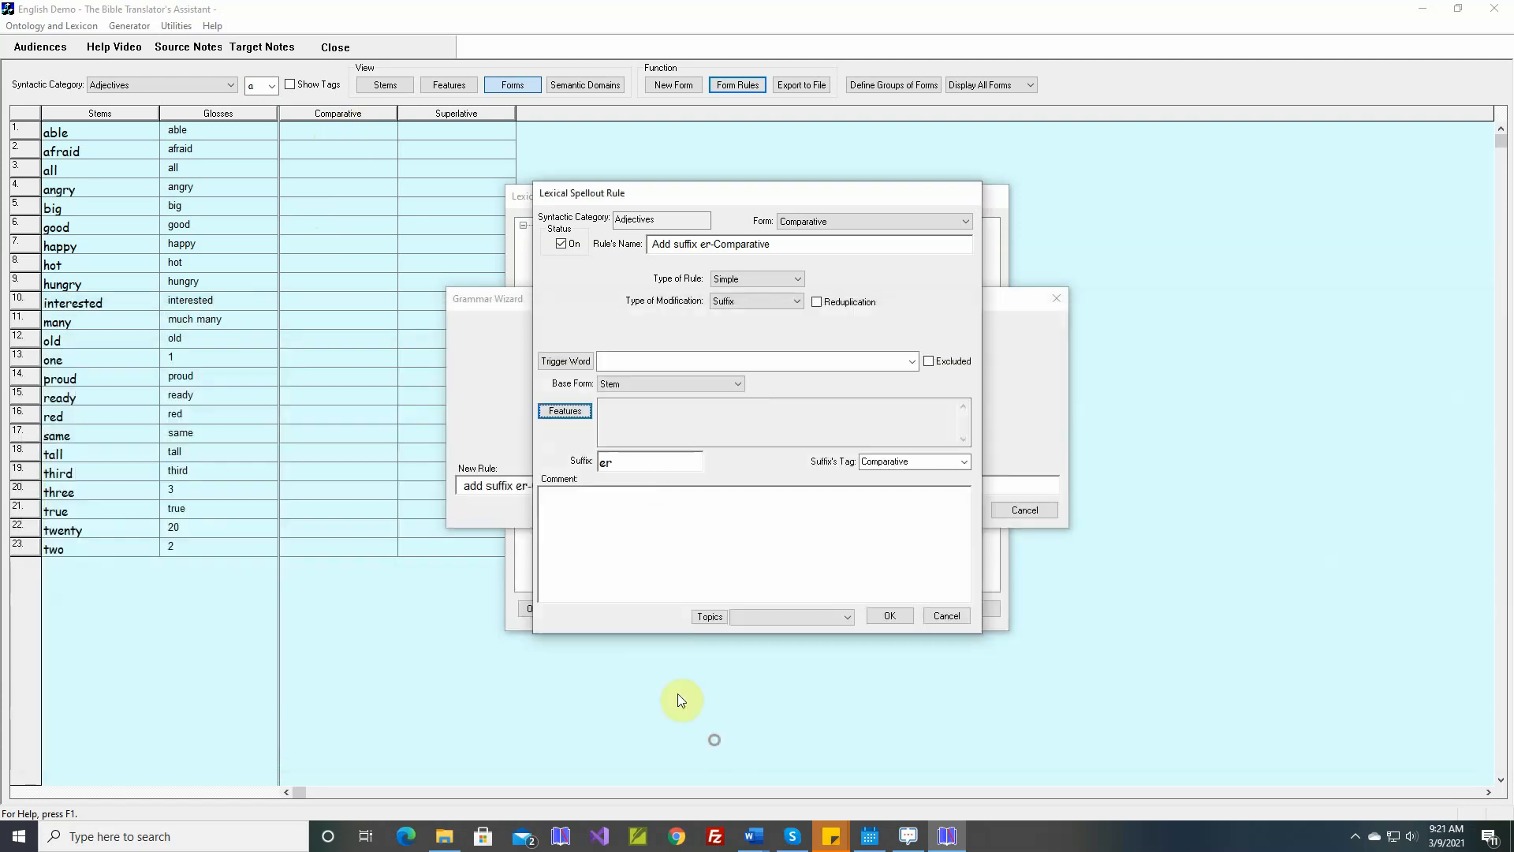
{"action": "left_click", "coordinate": [653, 500]}
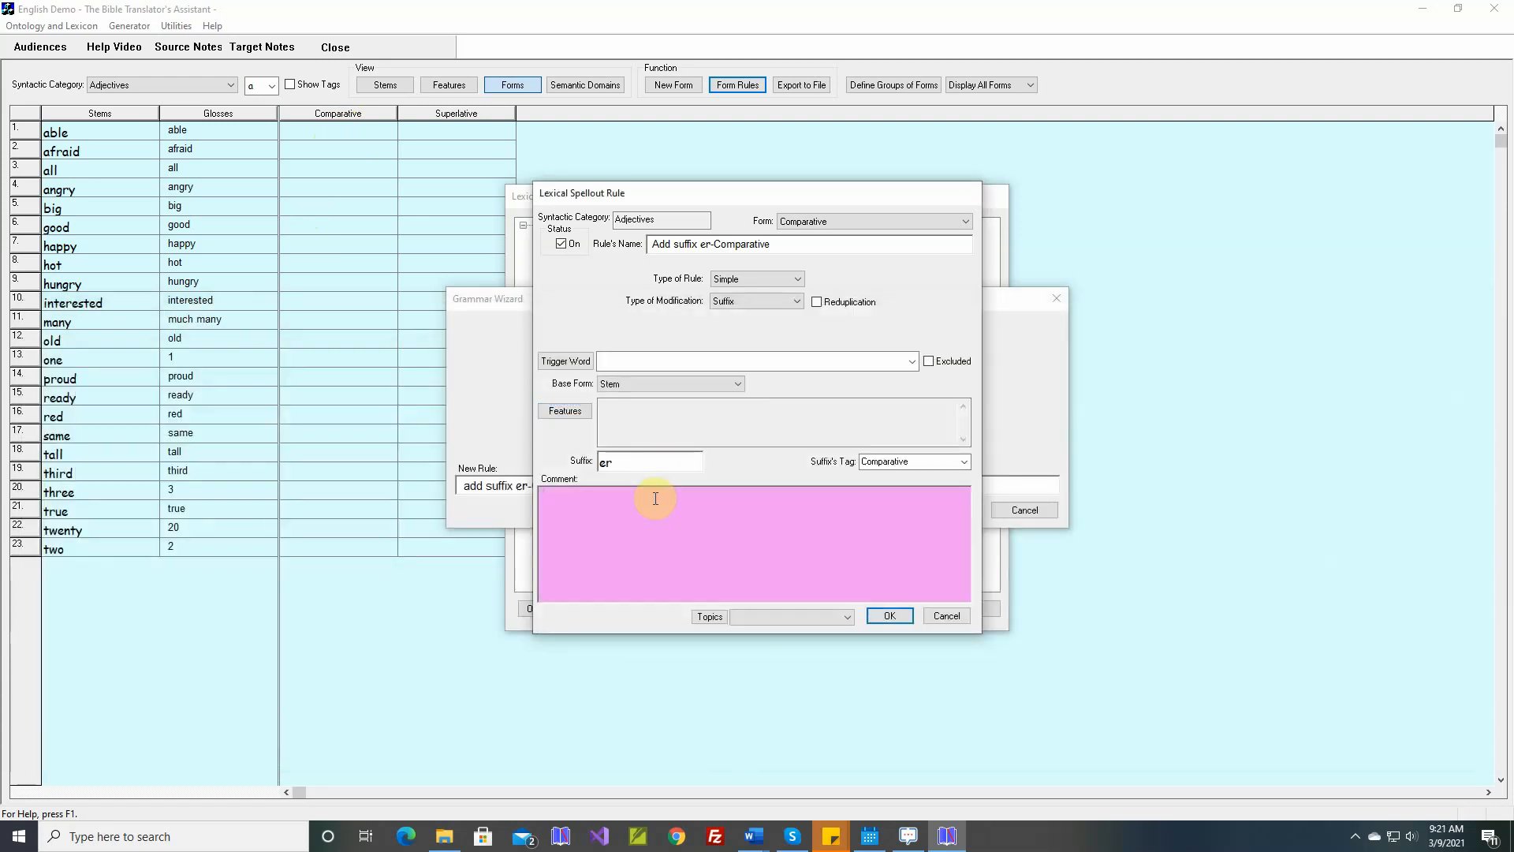
{"action": "type", "text": "bigger, taller"}
{"action": "left_click", "coordinate": [891, 616]}
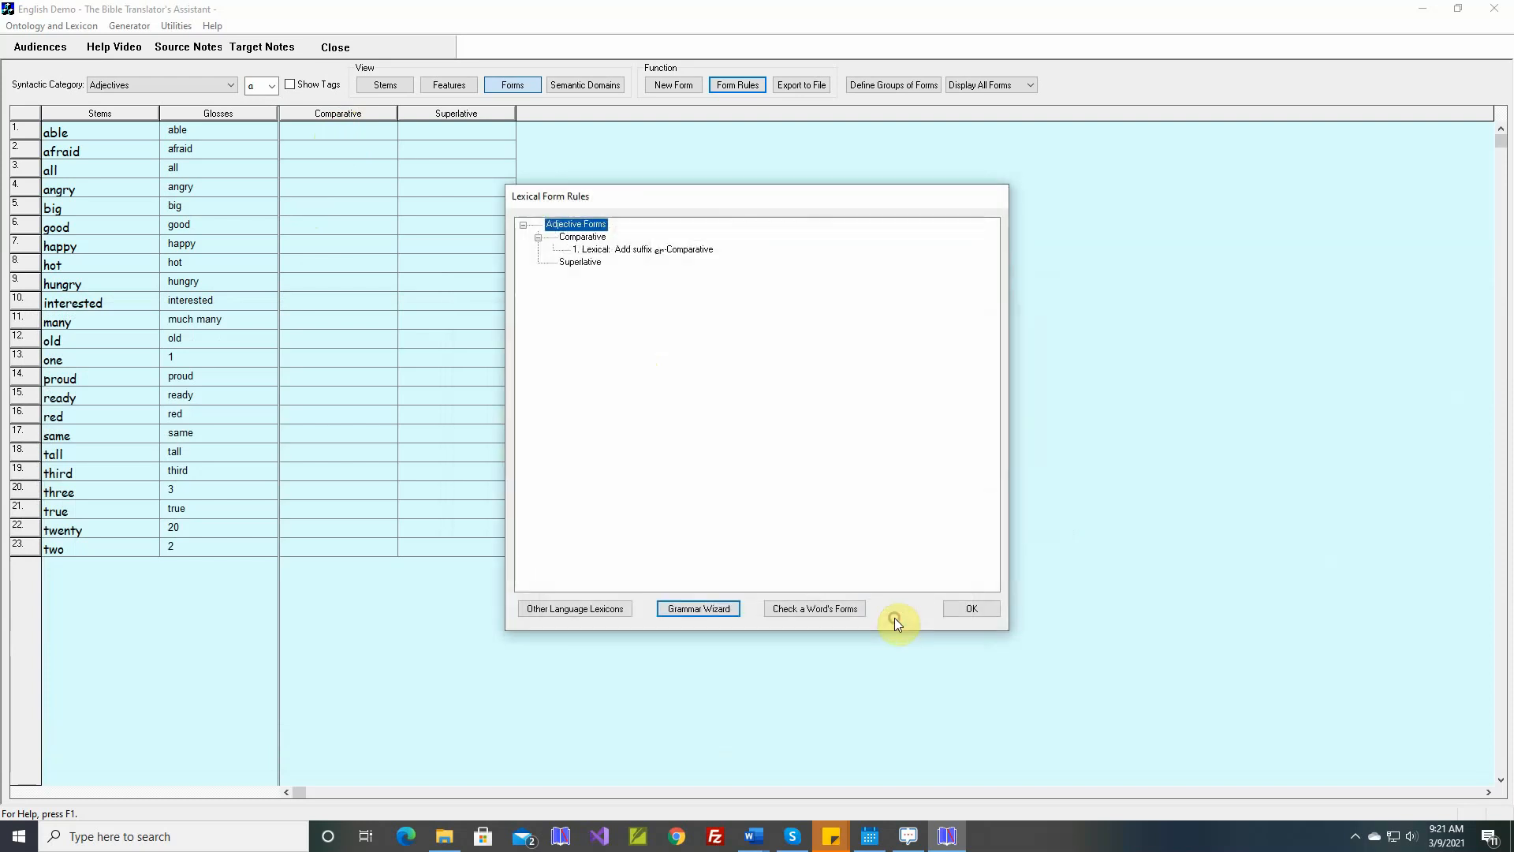
{"action": "left_click", "coordinate": [972, 608]}
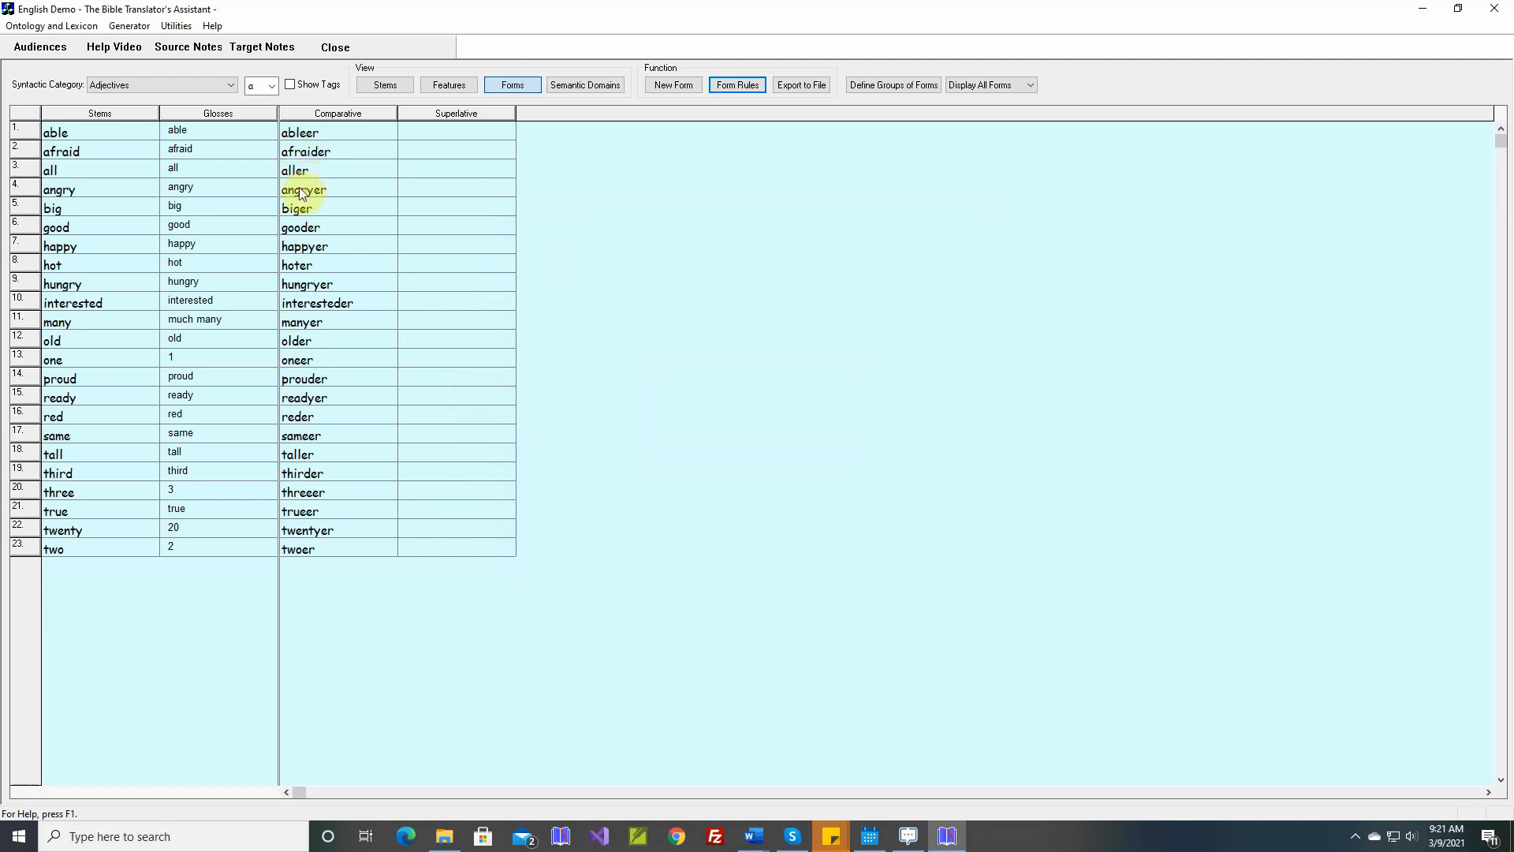
- Create a new adjective feature named Comparative Formation in the lexicon's features view
{"action": "left_click", "coordinate": [456, 86]}
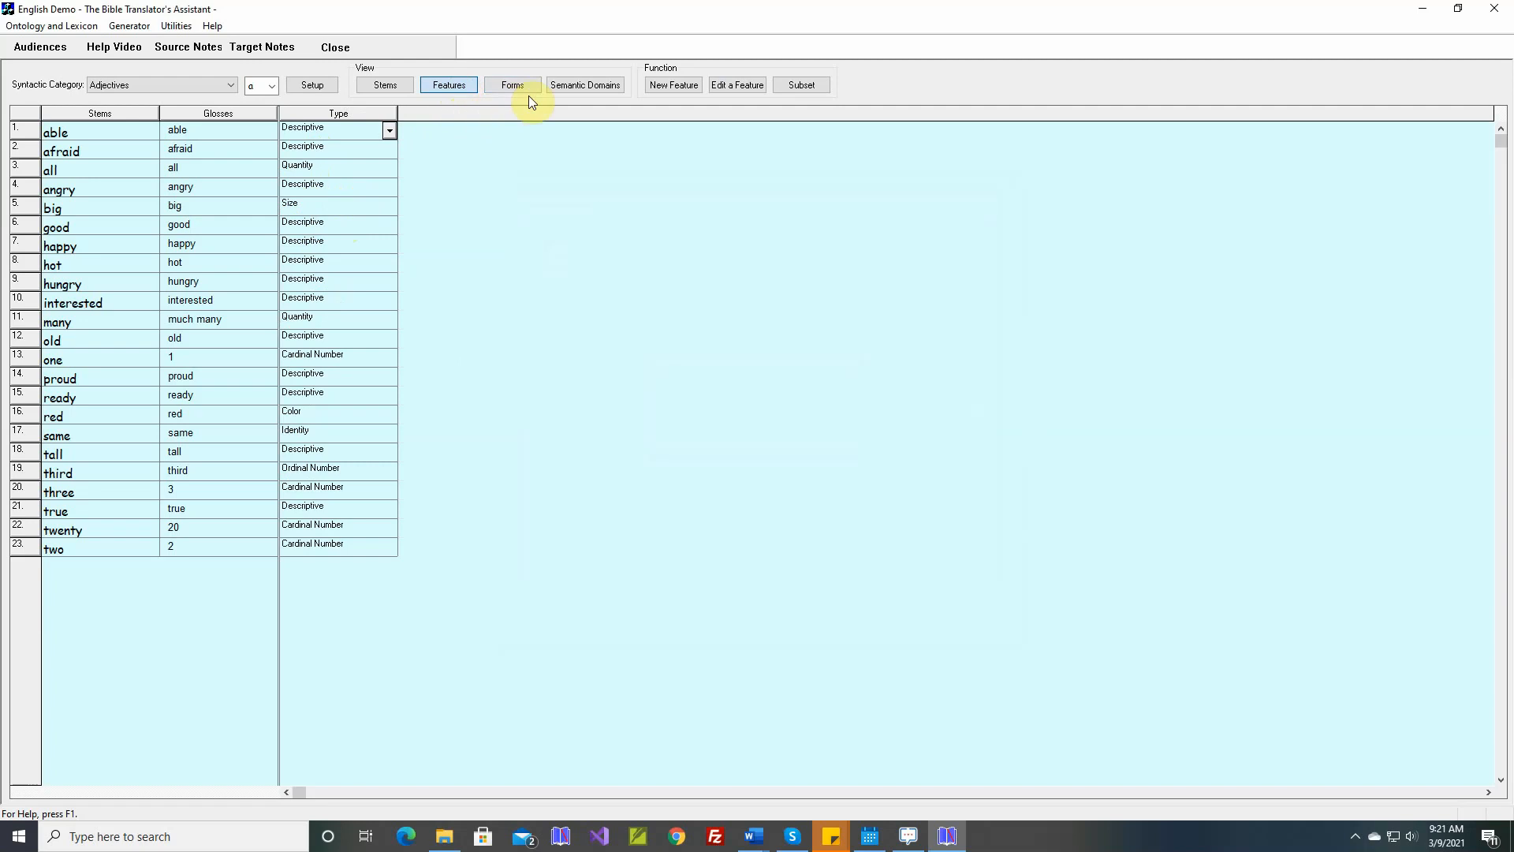
{"action": "left_click", "coordinate": [674, 86]}
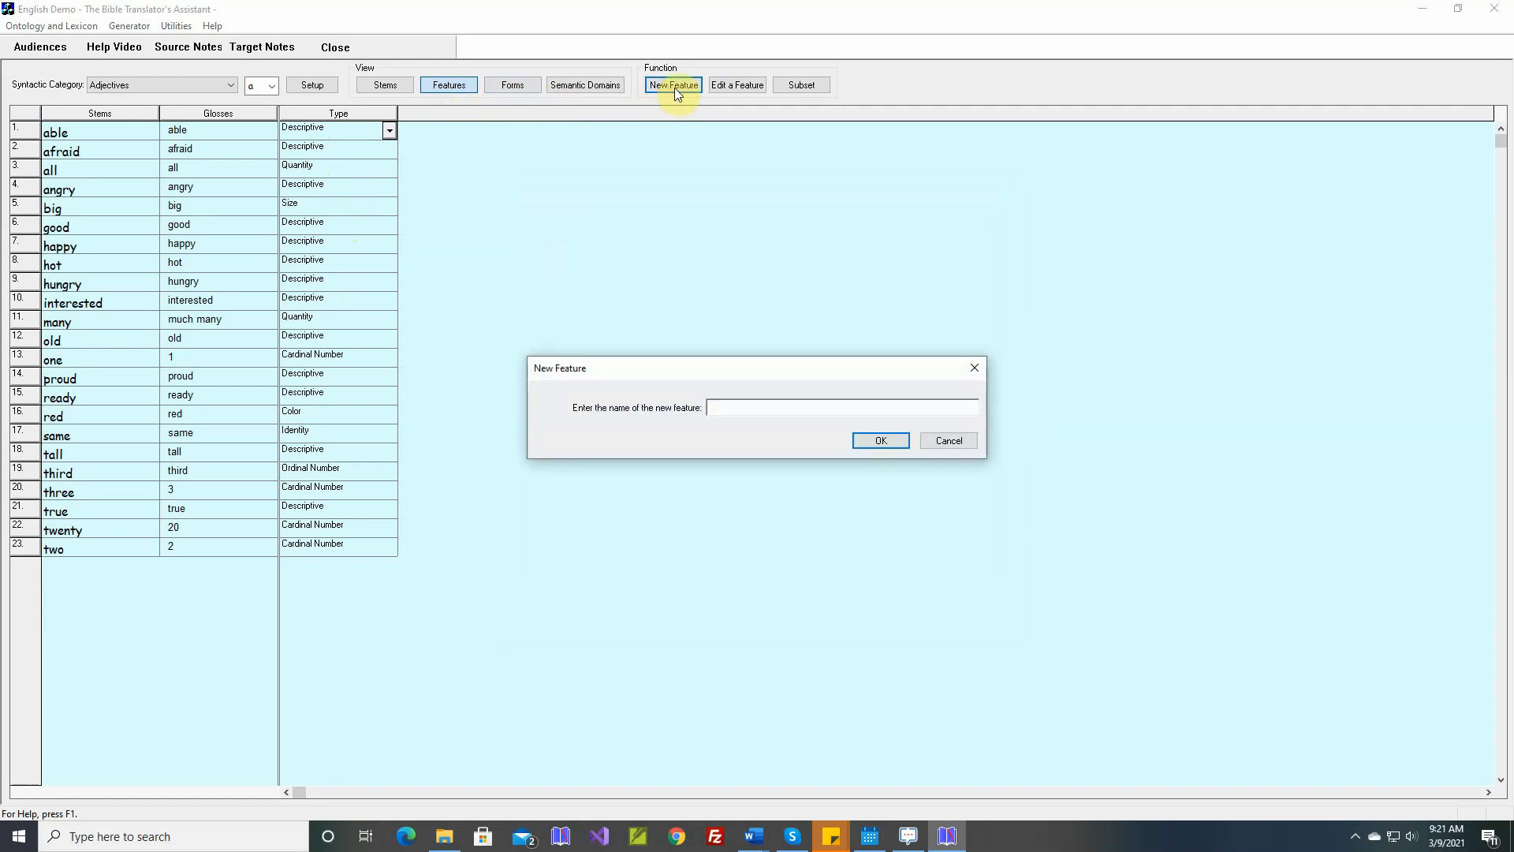
{"action": "type", "text": "Comparative Formation"}
{"action": "key", "text": "Return"}
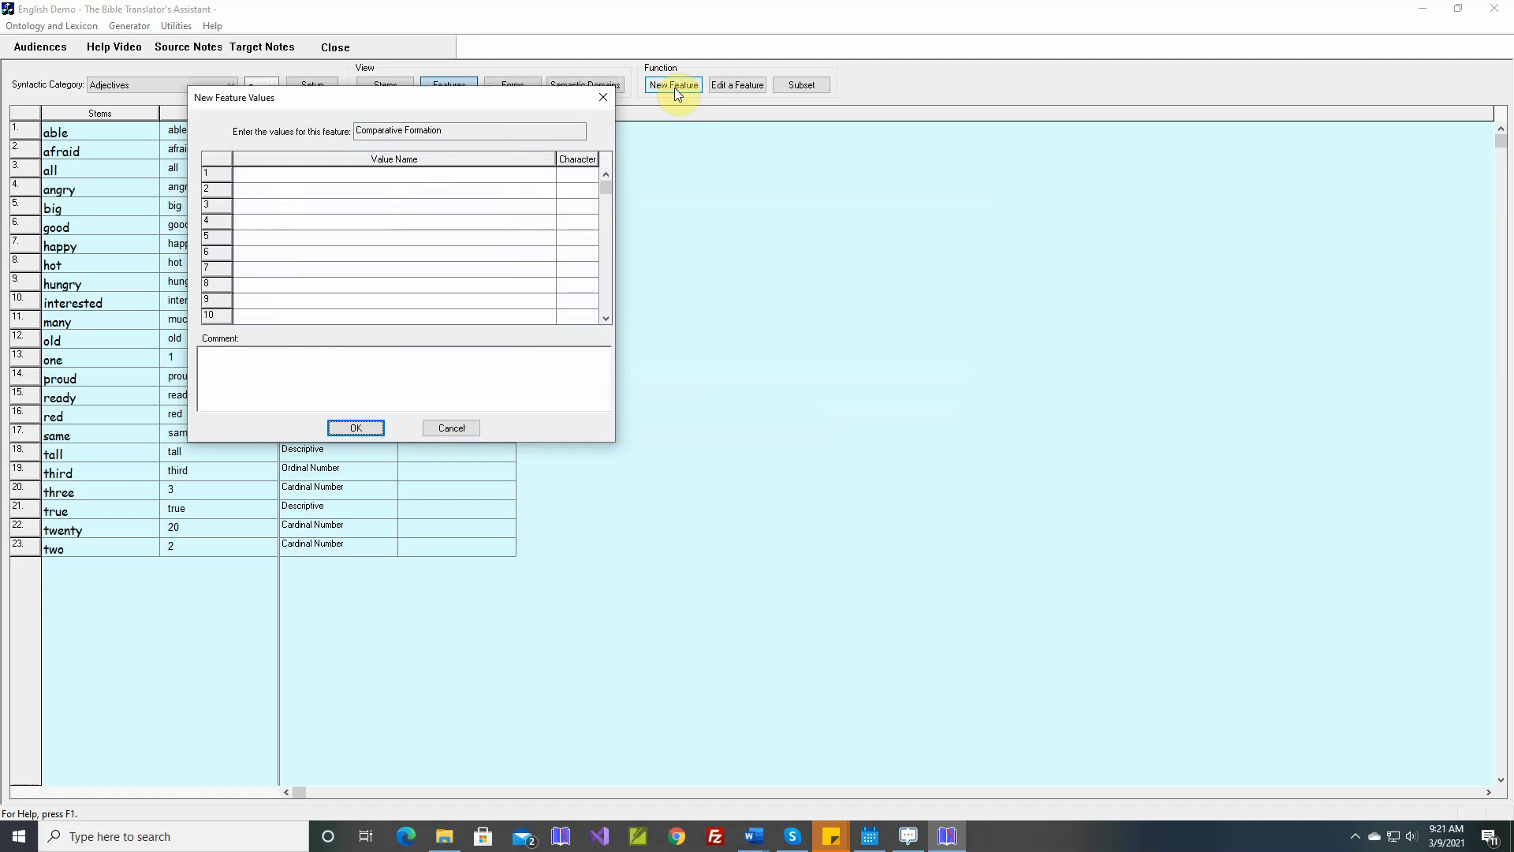
- Define the values '-er', 'more' and Not Applicable for the Comparative Formation feature and save them
{"action": "left_click", "coordinate": [382, 175]}
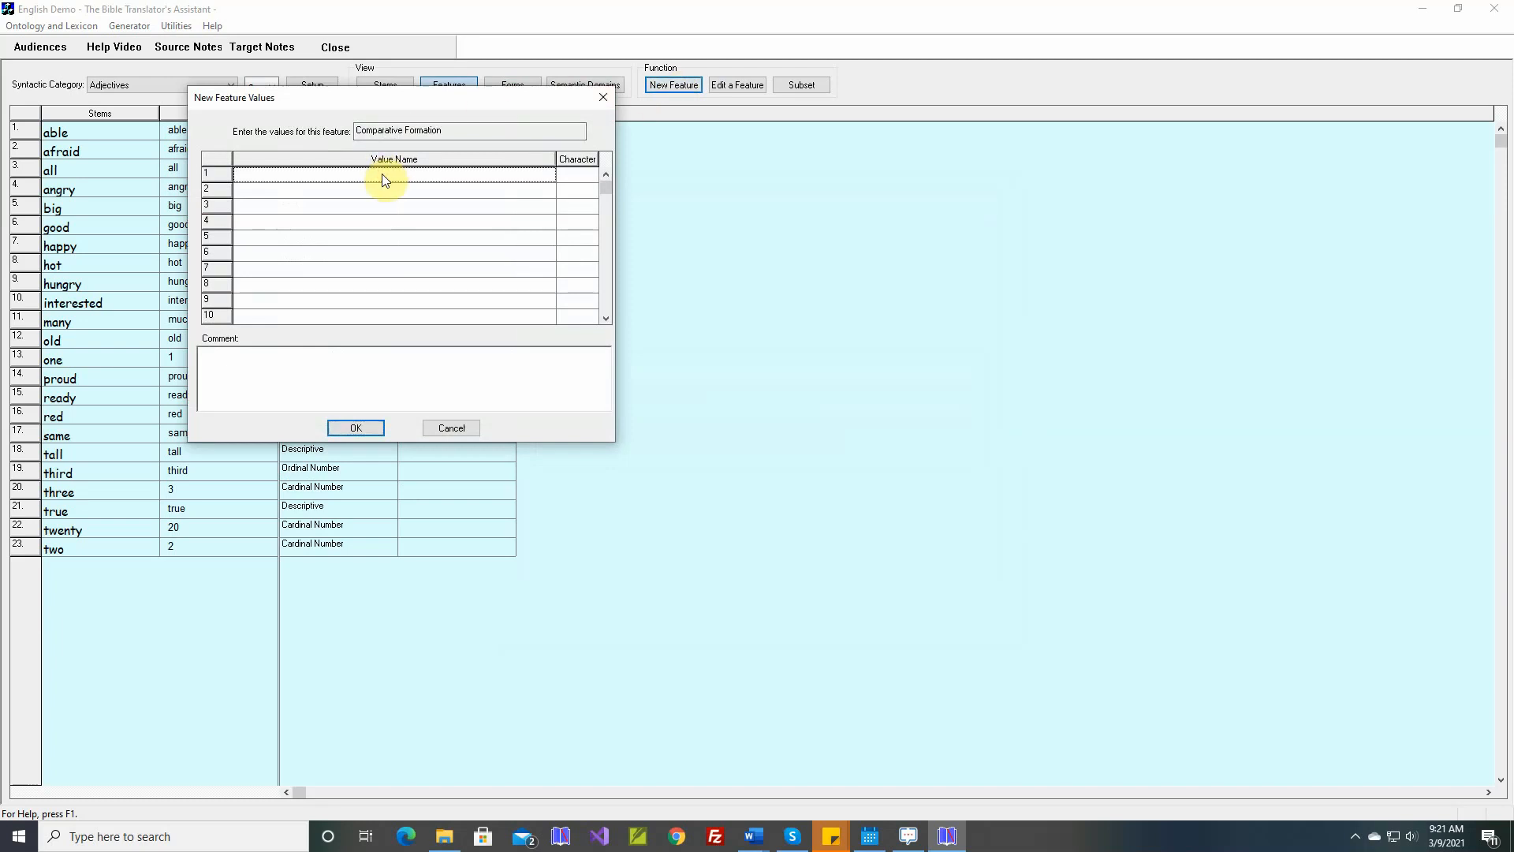
{"action": "type", "text": "'-er"}
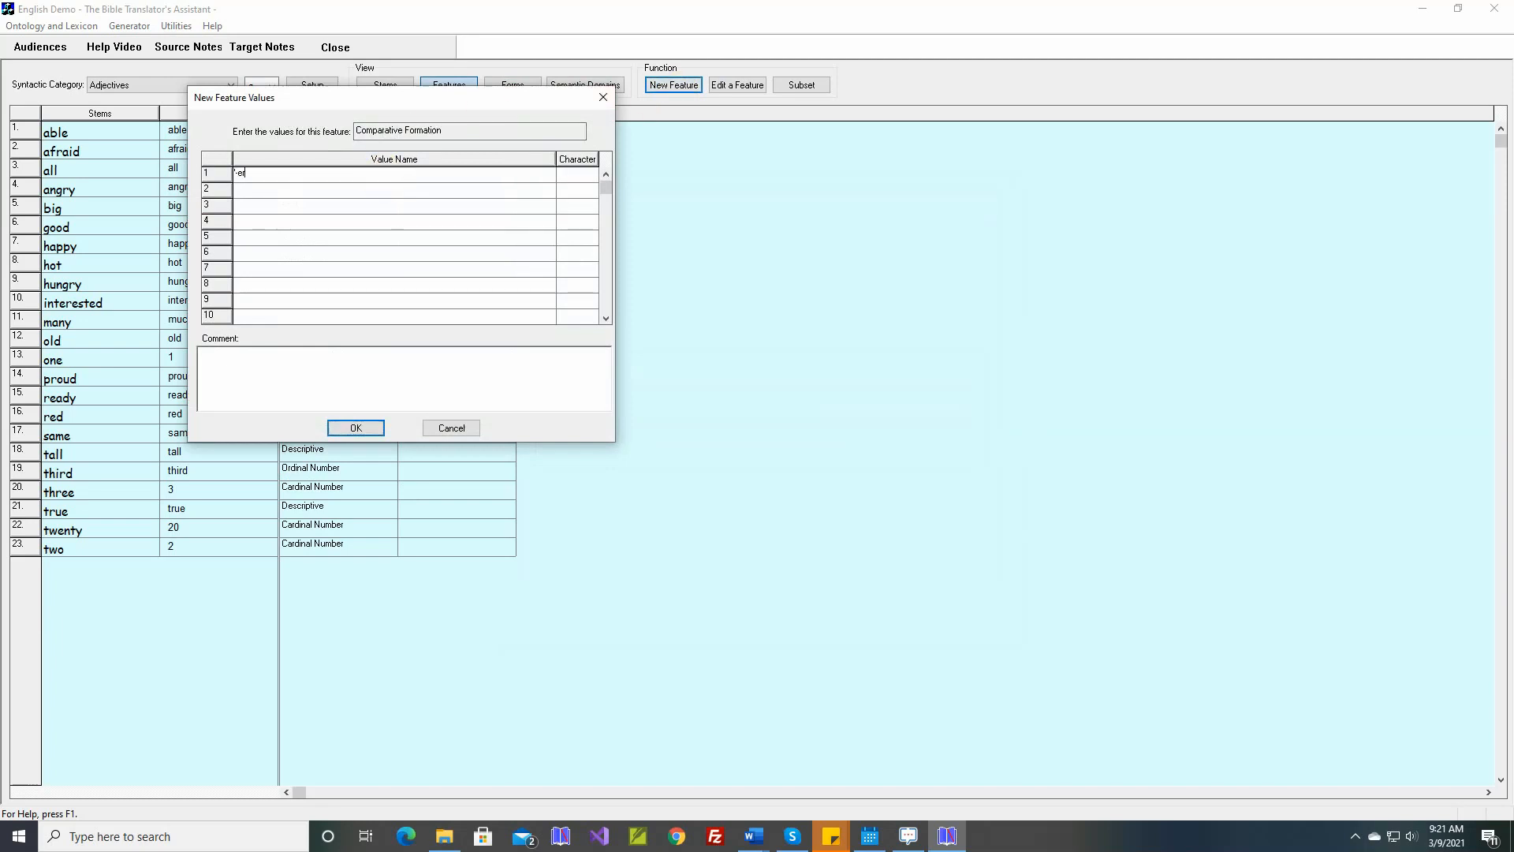
{"action": "type", "text": "'"}
{"action": "key", "text": "Return"}
{"action": "left_click", "coordinate": [355, 191]}
{"action": "type", "text": "'more'"}
{"action": "left_click", "coordinate": [357, 207]}
{"action": "type", "text": "Not Ap"}
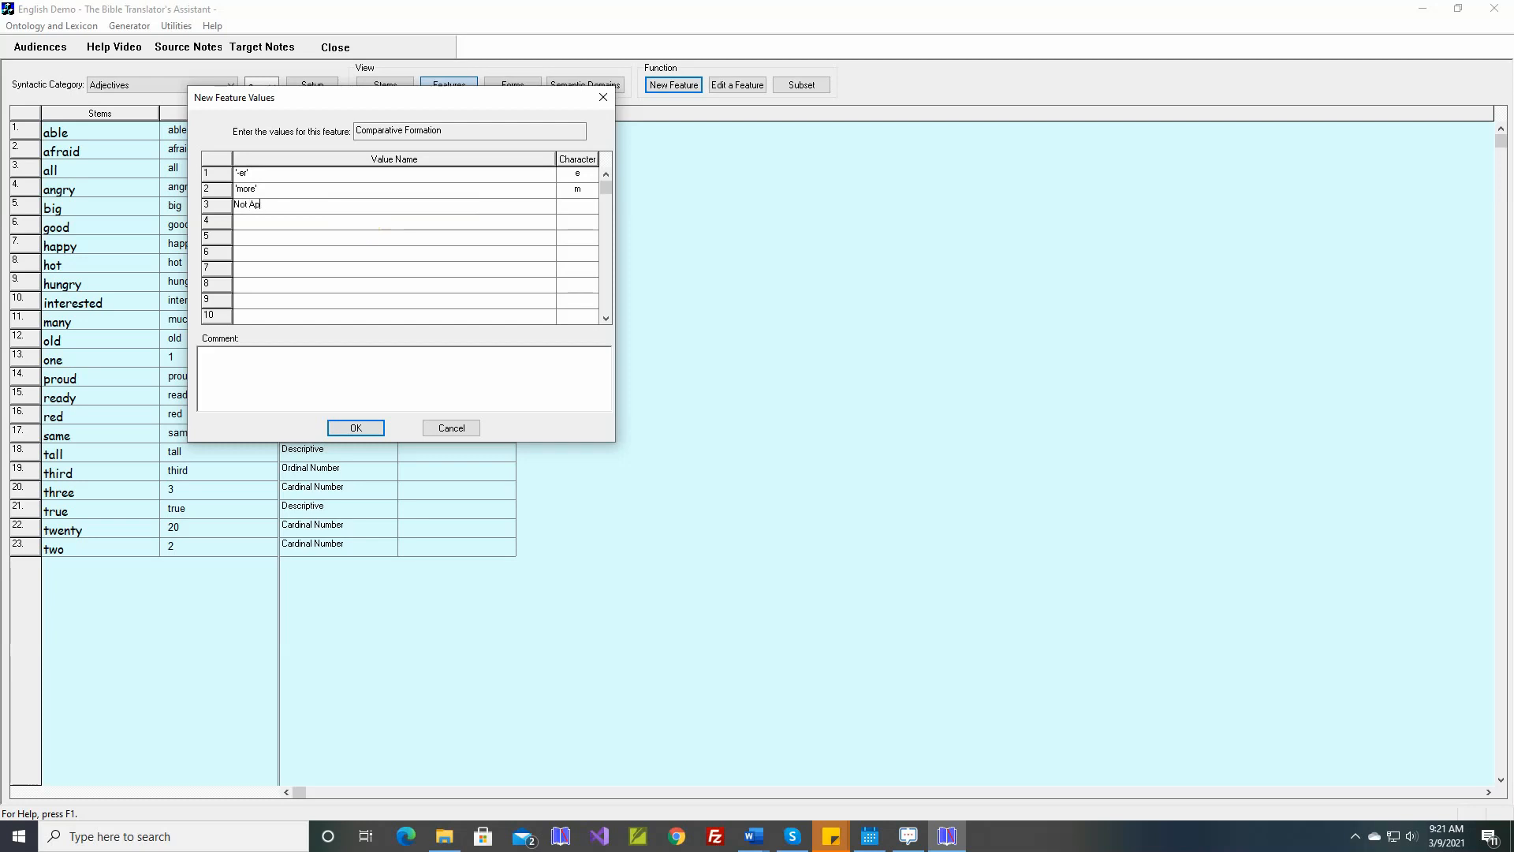
{"action": "type", "text": "plicable"}
{"action": "key", "text": "Return"}
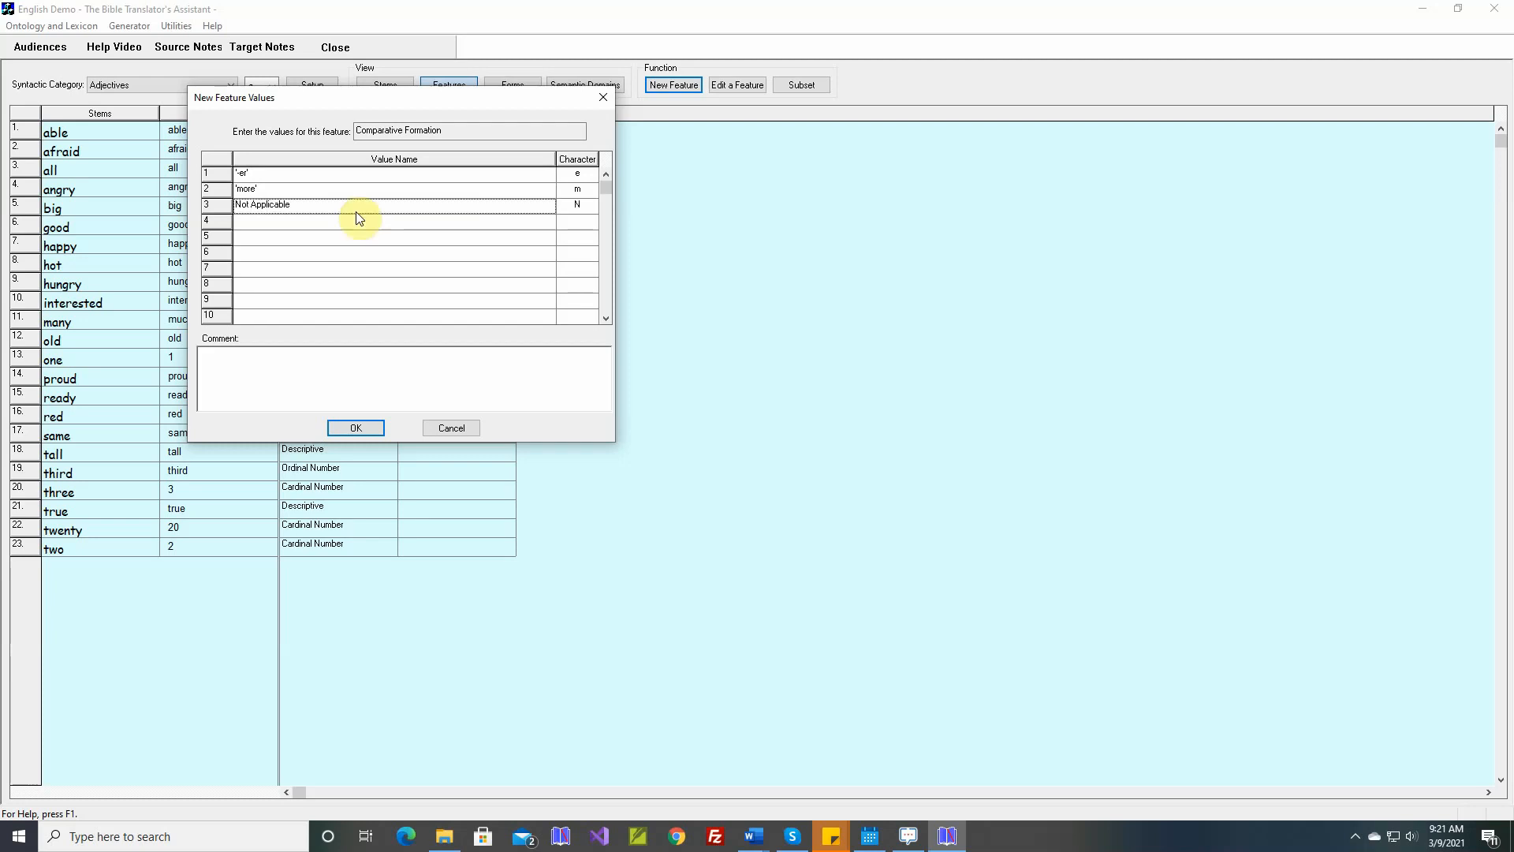
{"action": "left_click", "coordinate": [356, 427]}
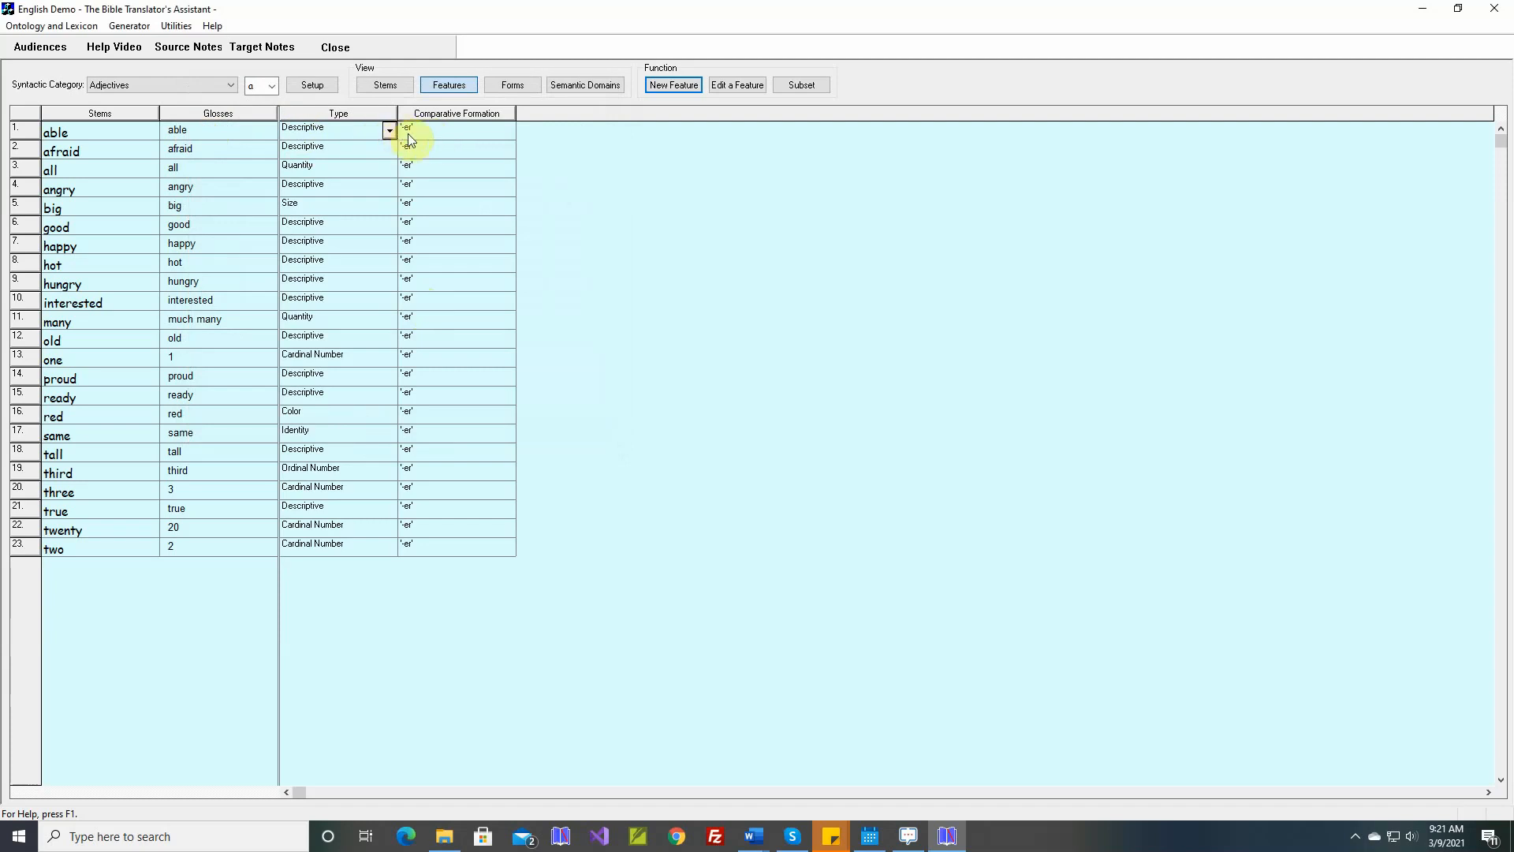
- Set the Comparative Formation of able and afraid to 'more' and of all to Not Applicable
{"action": "left_click", "coordinate": [507, 129]}
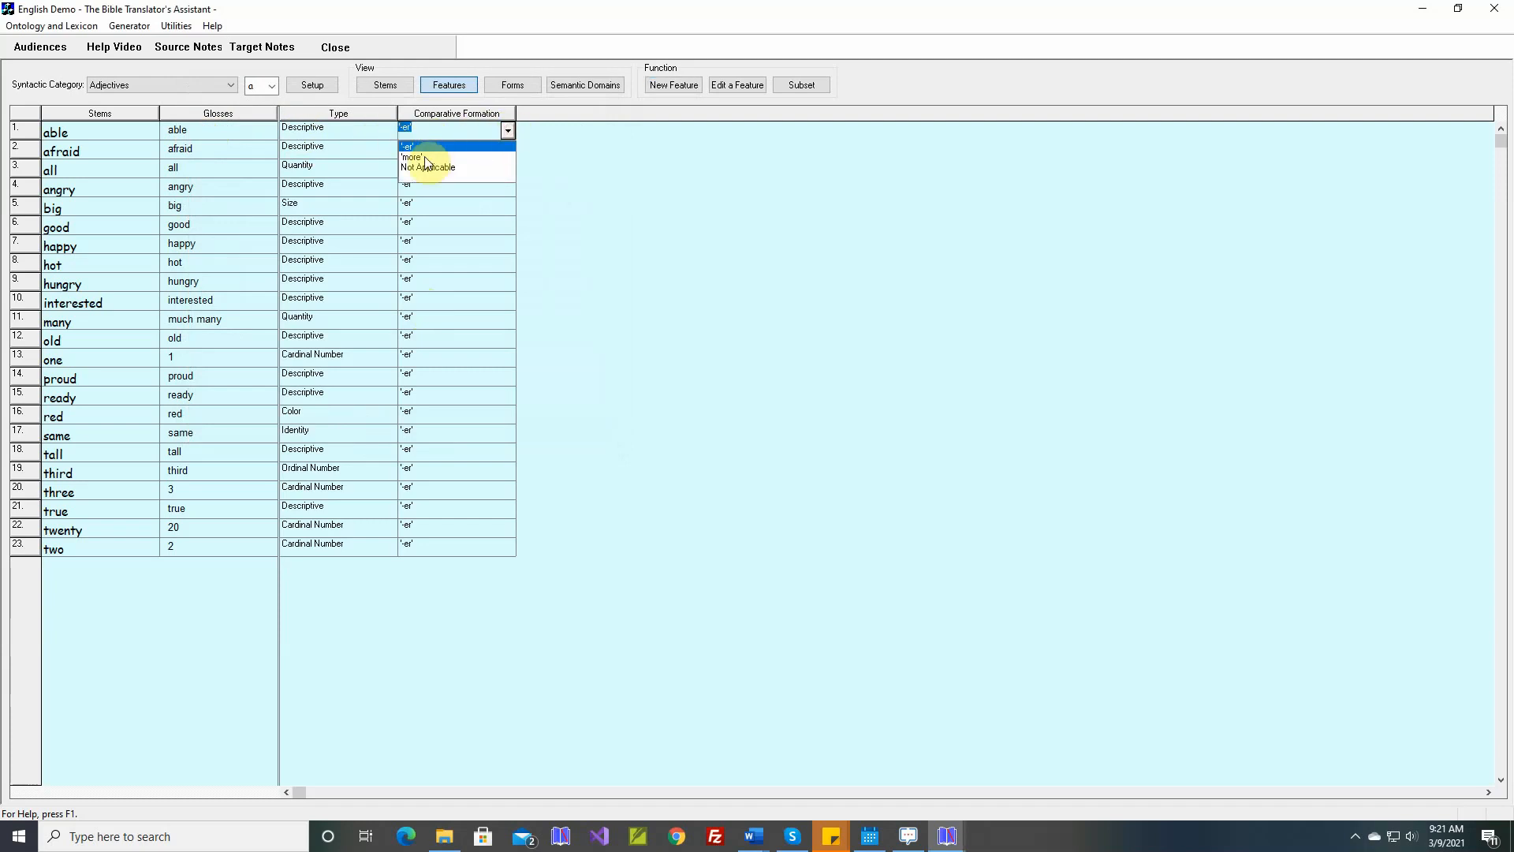
{"action": "left_click", "coordinate": [425, 157]}
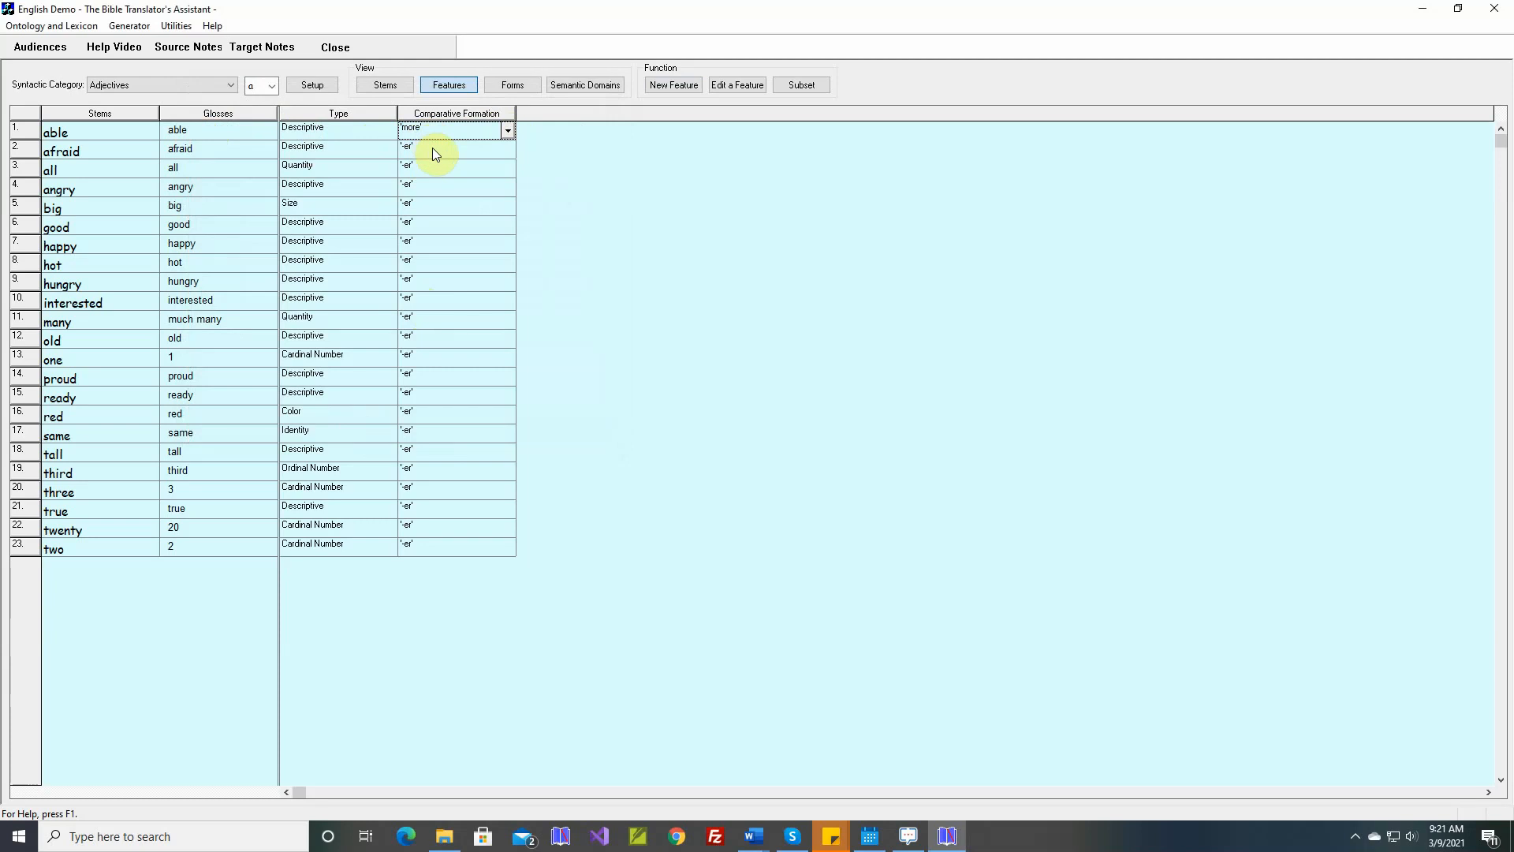
{"action": "left_click", "coordinate": [509, 150]}
{"action": "left_click", "coordinate": [427, 175]}
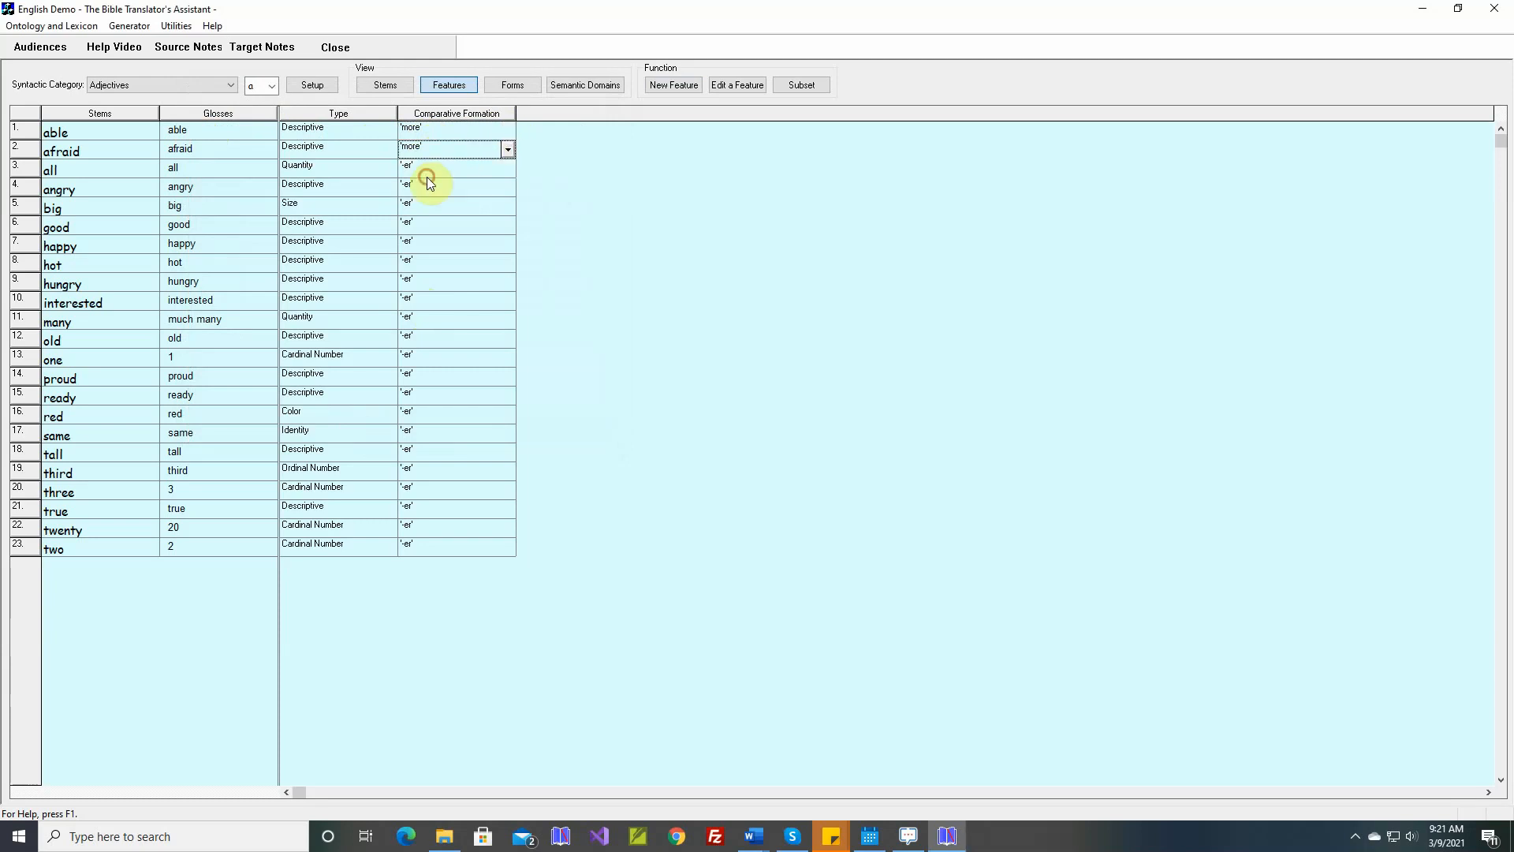
{"action": "left_click", "coordinate": [509, 168]}
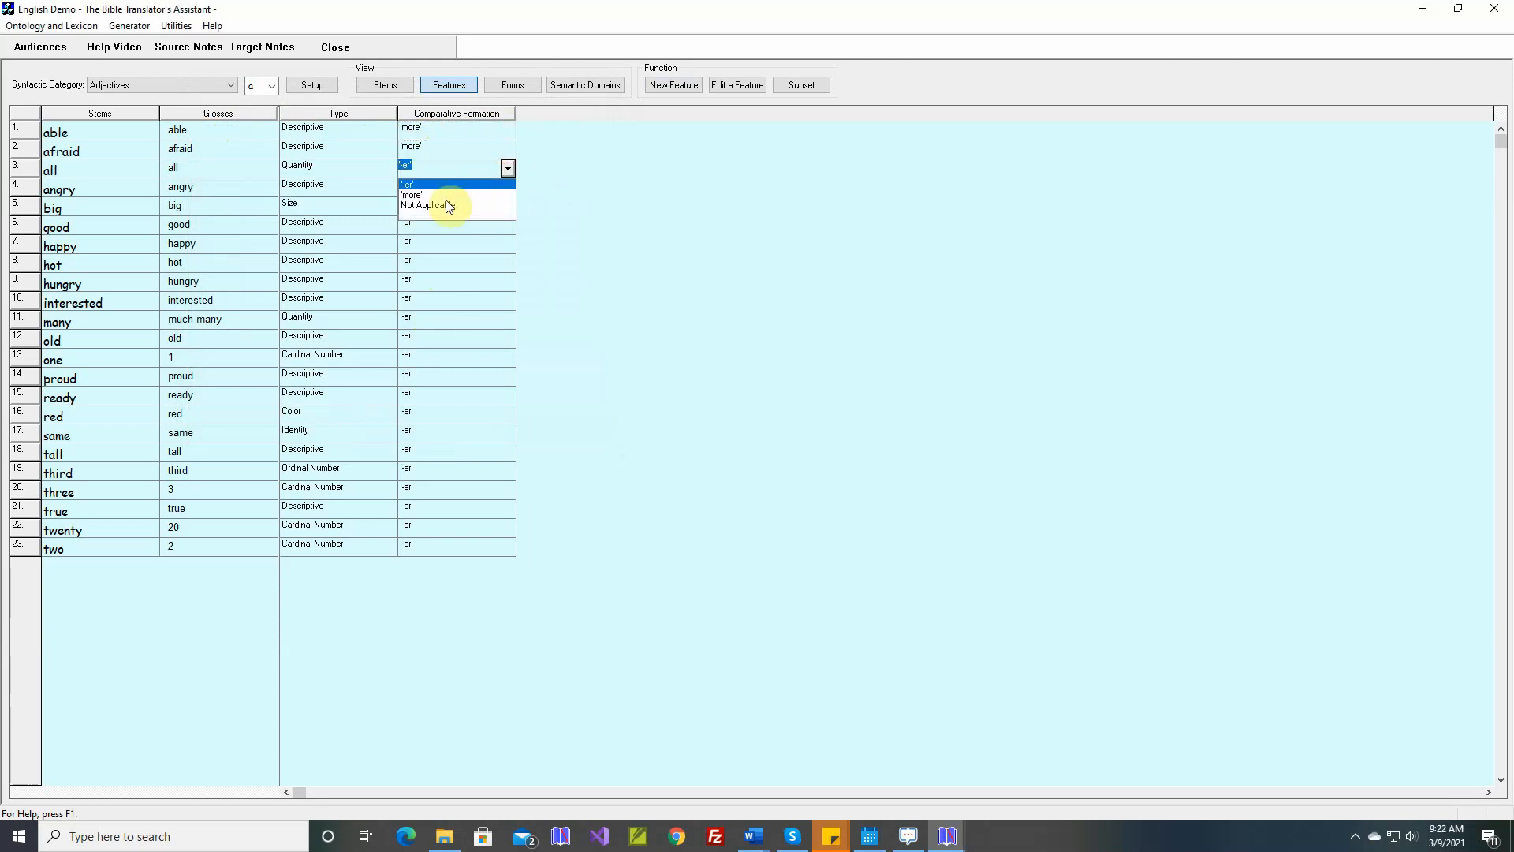
{"action": "left_click", "coordinate": [425, 200]}
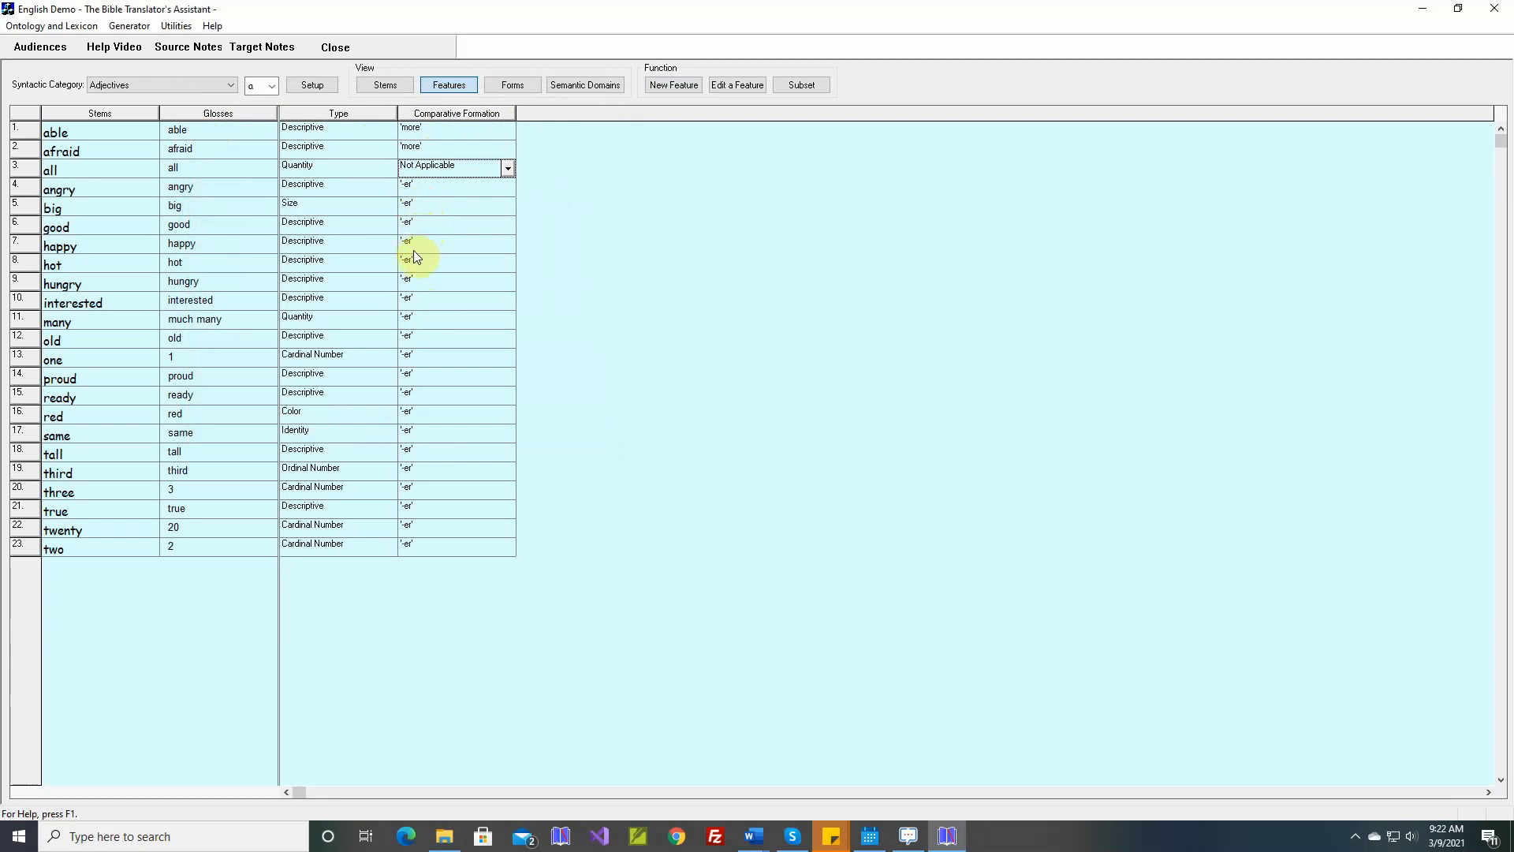
- Set the Comparative Formation of interested to 'more' and of many and one to Not Applicable
{"action": "left_click", "coordinate": [508, 305]}
{"action": "left_click", "coordinate": [434, 327]}
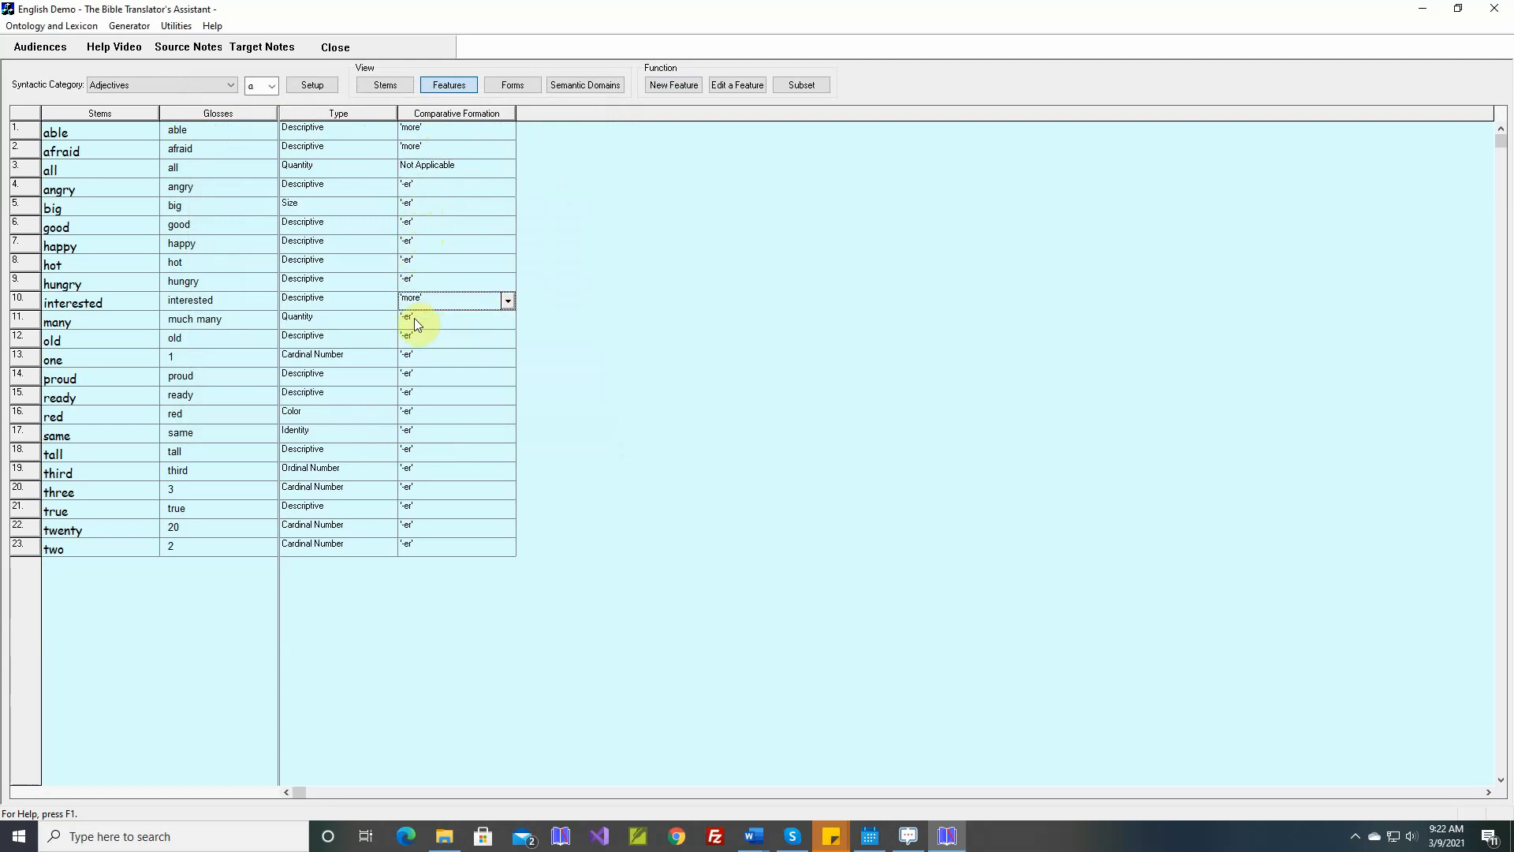
{"action": "left_click", "coordinate": [512, 319]}
{"action": "left_click", "coordinate": [434, 365]}
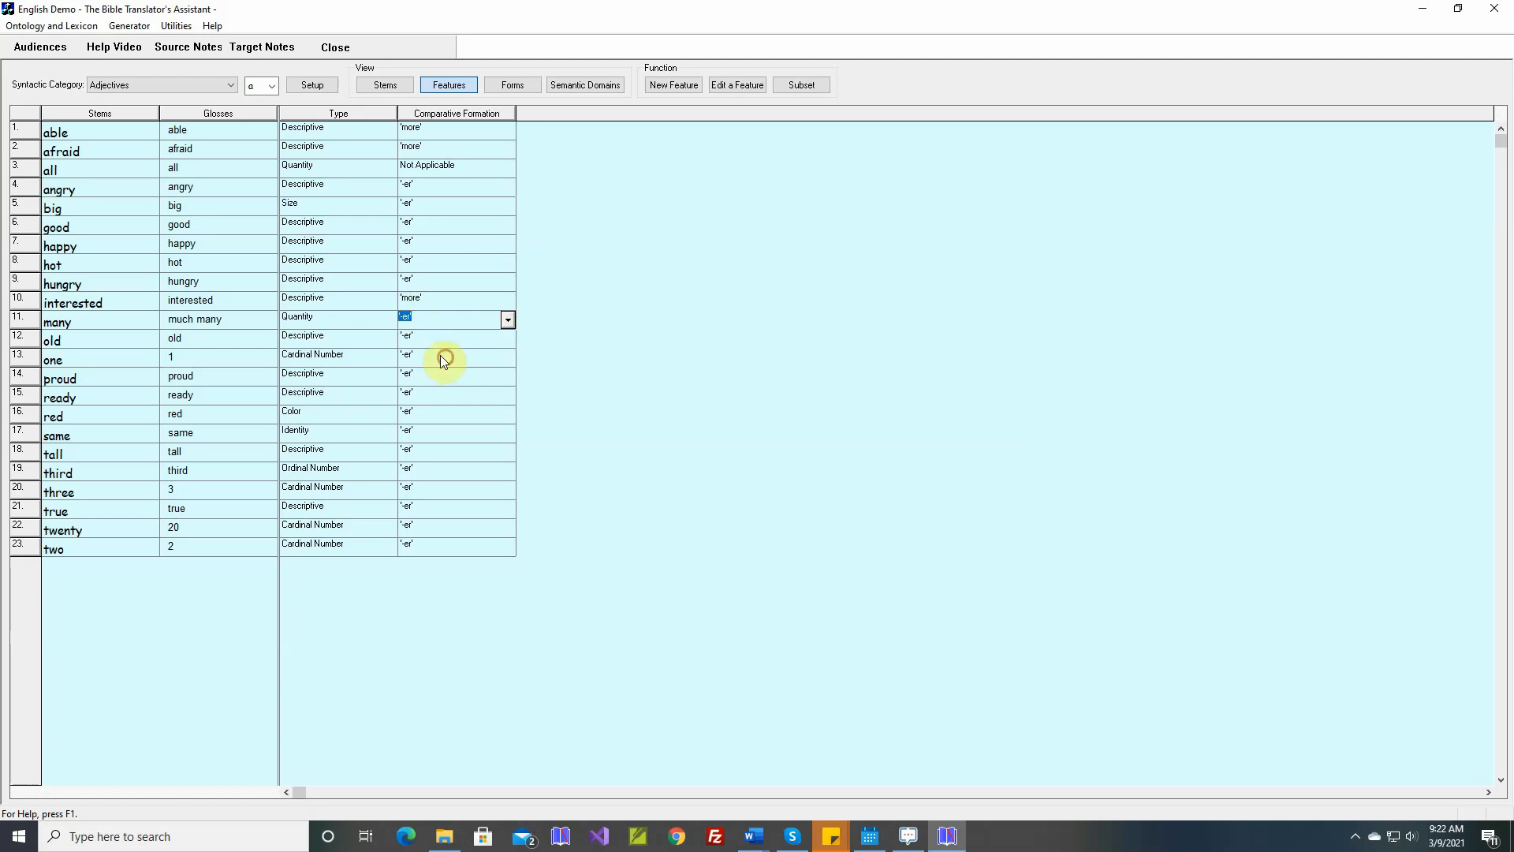
{"action": "left_click", "coordinate": [508, 358]}
{"action": "left_click", "coordinate": [438, 394]}
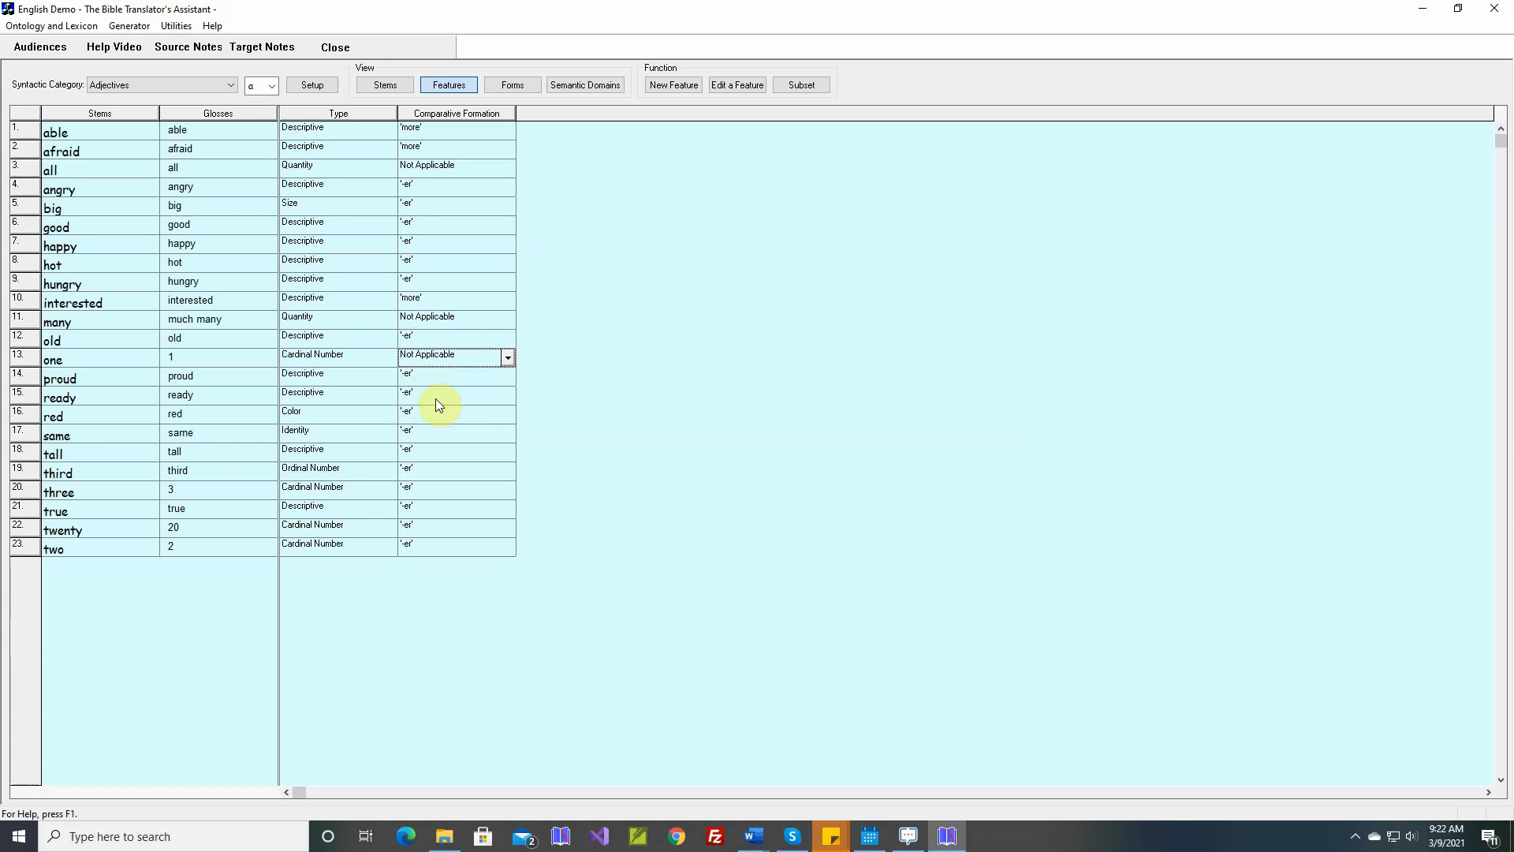
- Set the Comparative Formation of ready to 'more' and of same to Not Applicable
{"action": "left_click", "coordinate": [509, 396]}
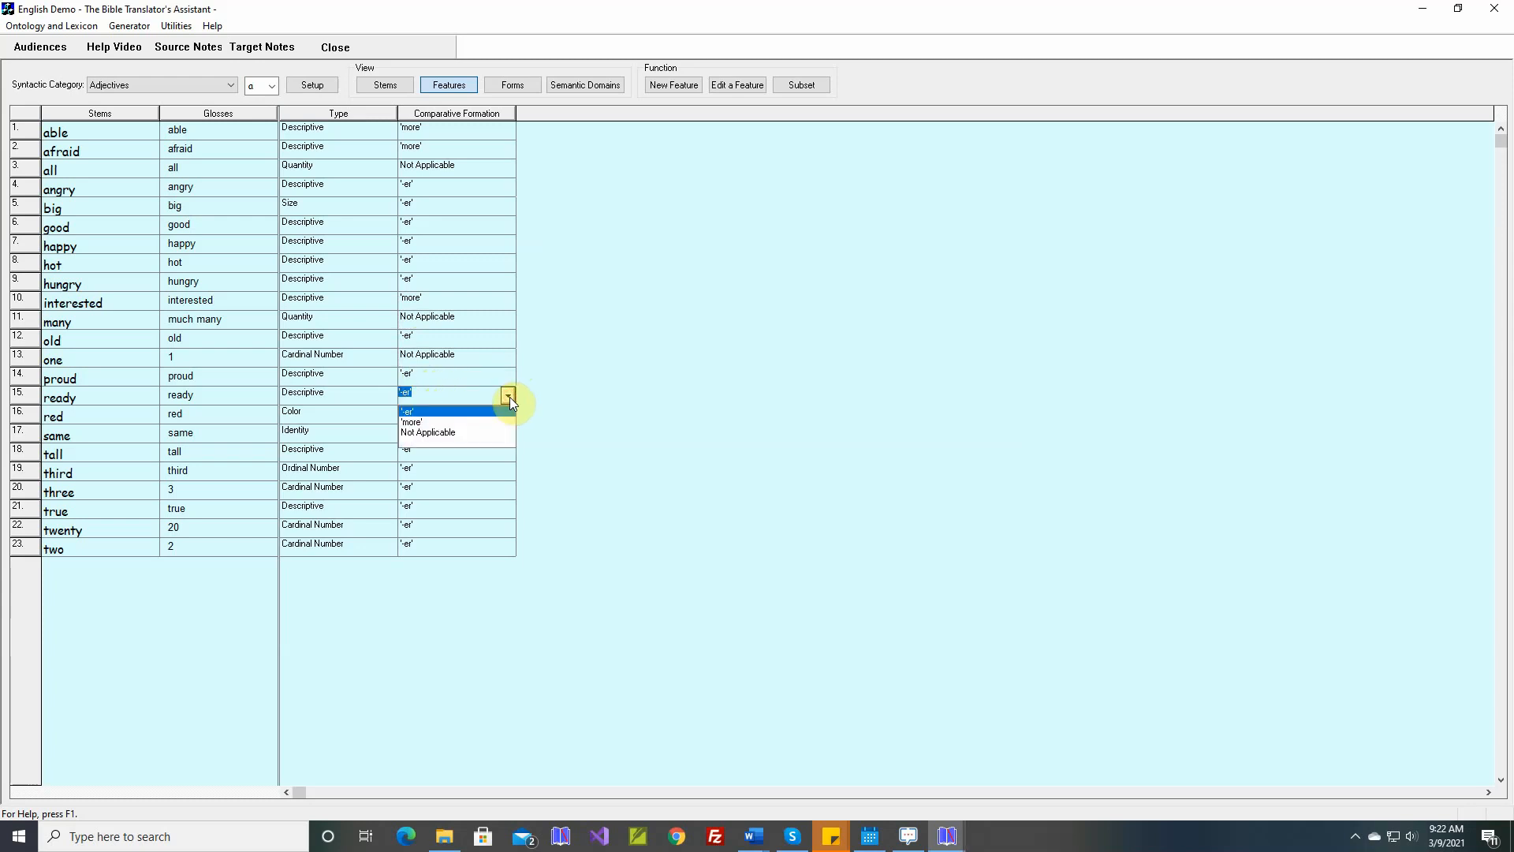
{"action": "left_click", "coordinate": [425, 422]}
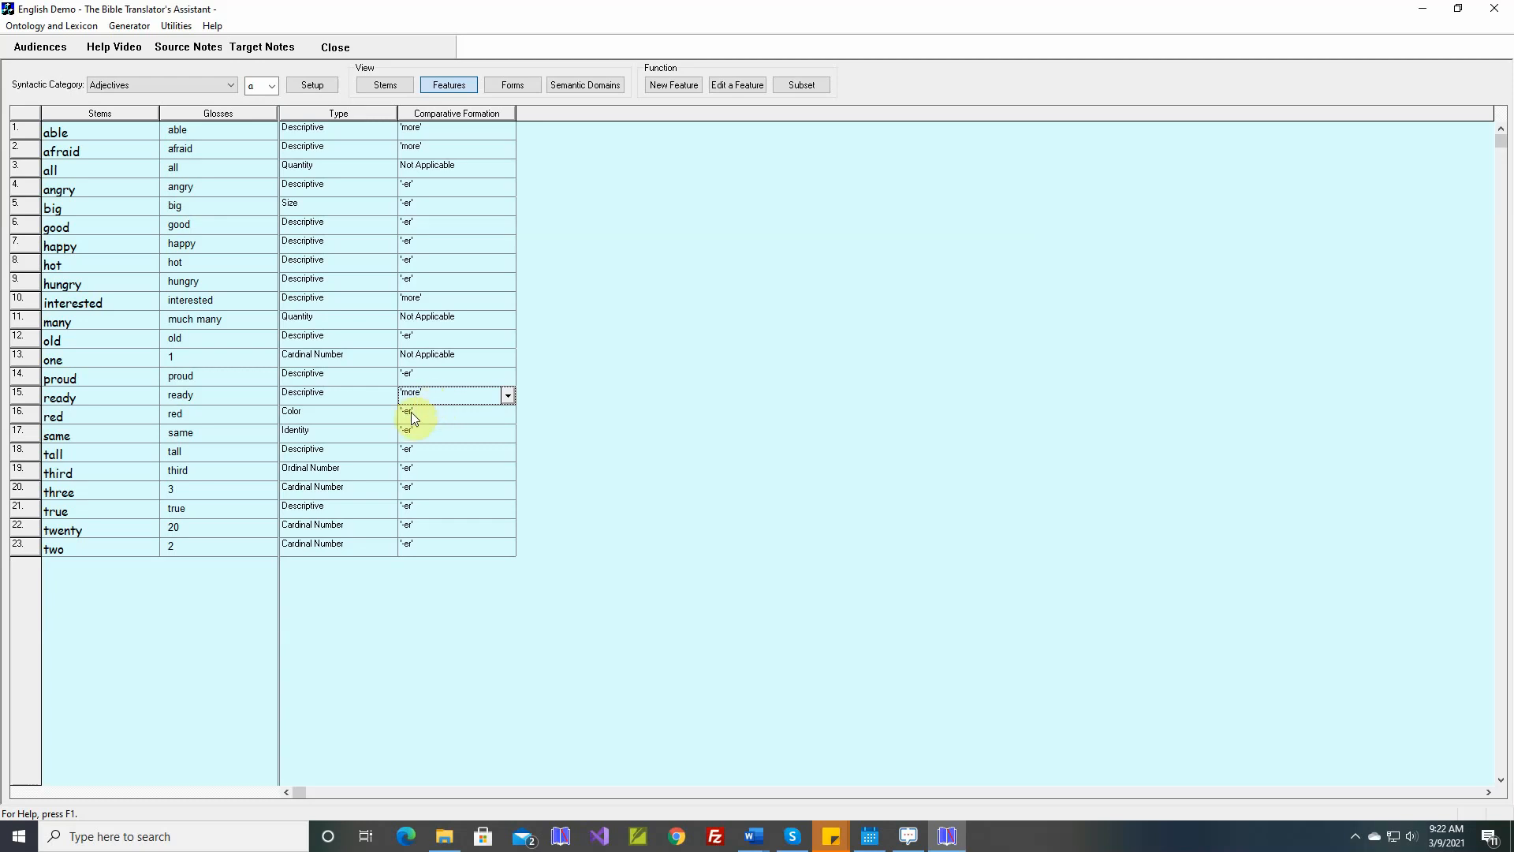
{"action": "left_click", "coordinate": [486, 434]}
{"action": "left_click", "coordinate": [507, 433]}
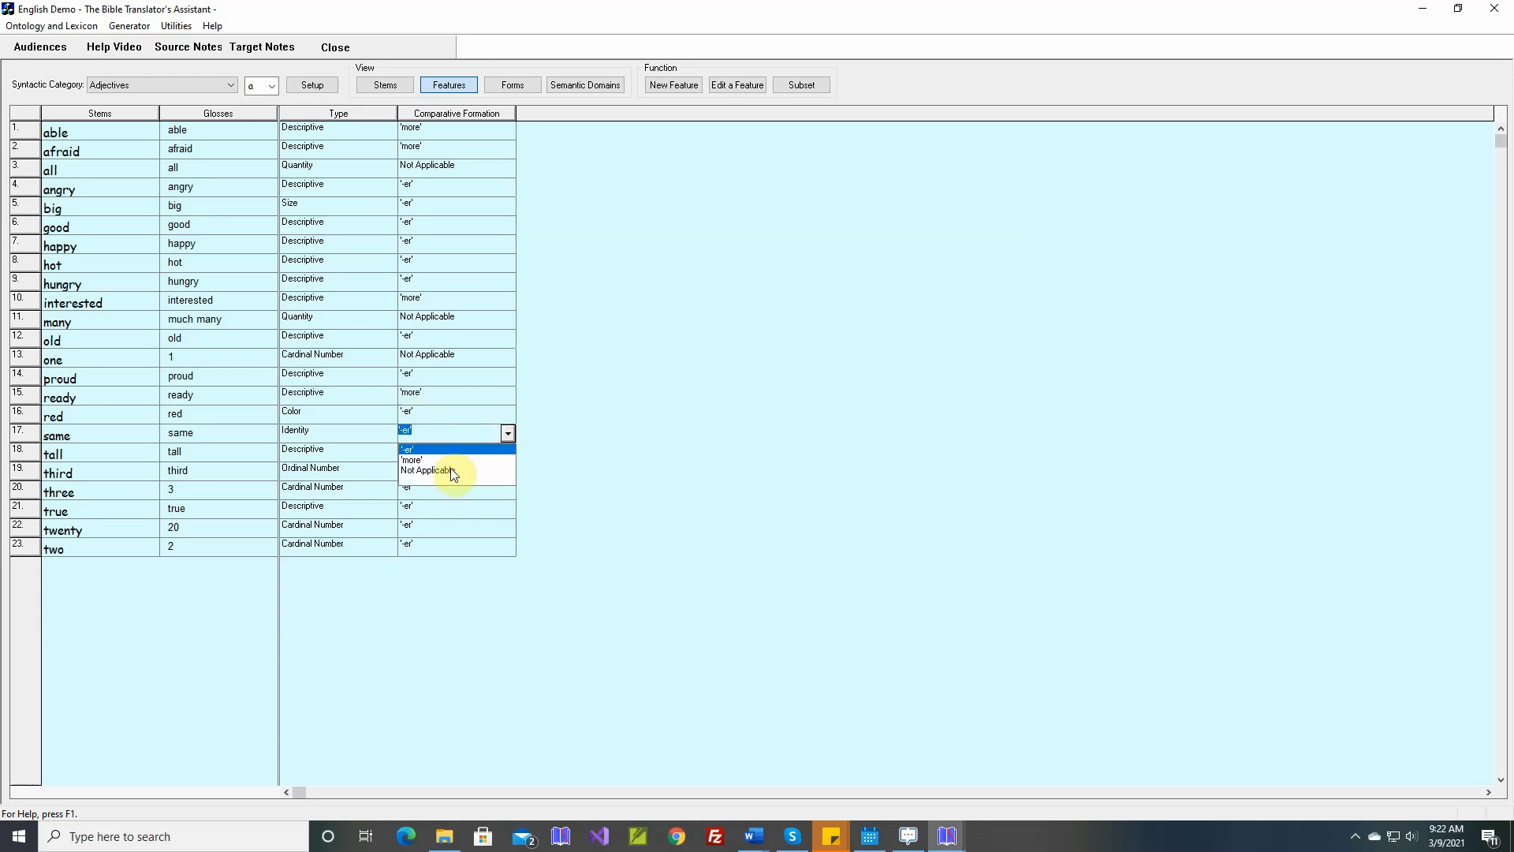
{"action": "left_click", "coordinate": [441, 470]}
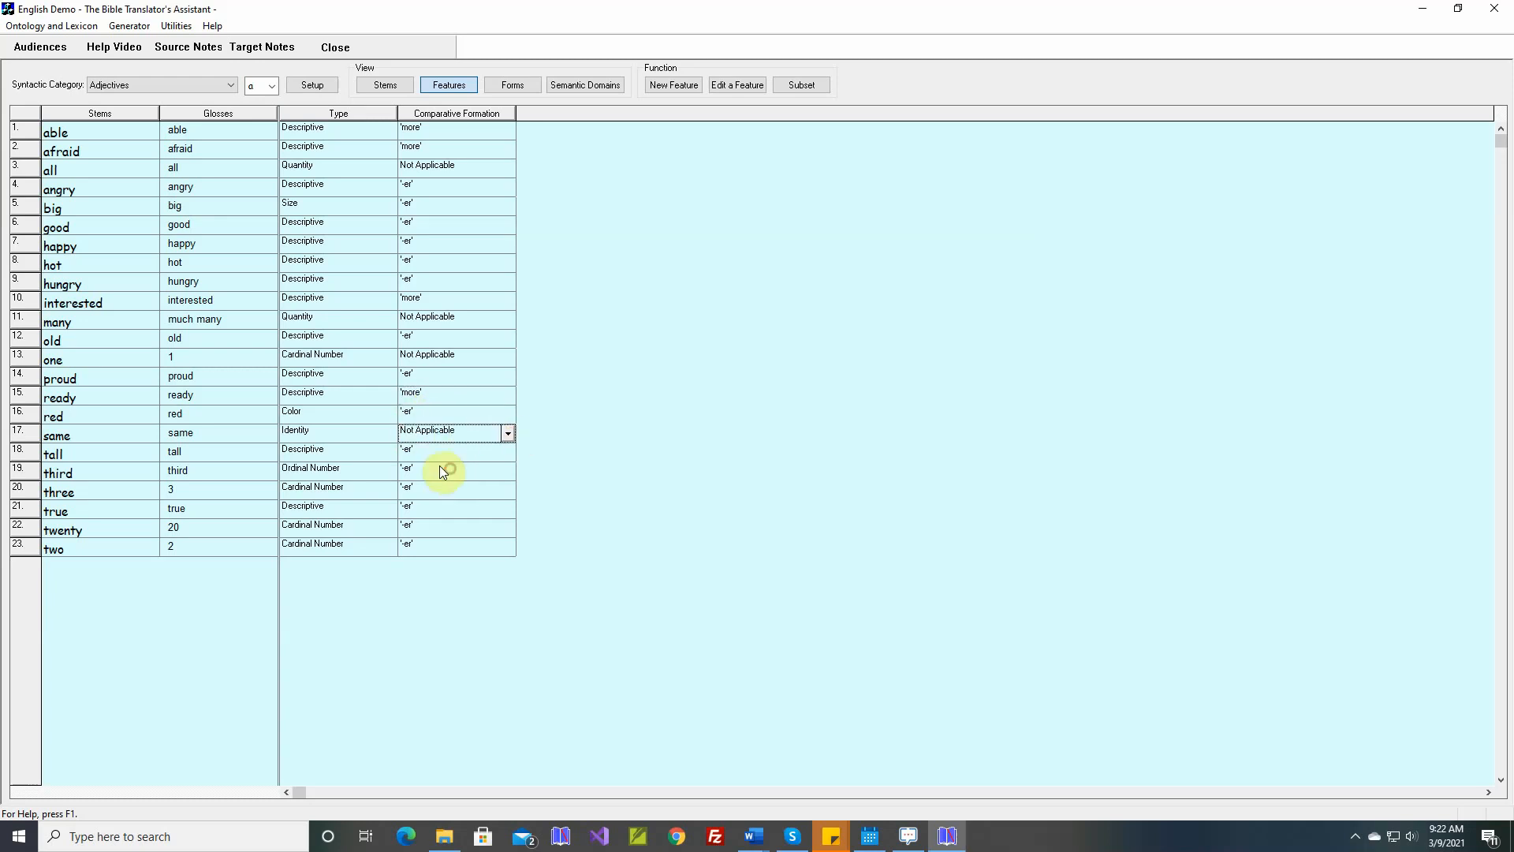
- Set the Comparative Formation of third and three to Not Applicable
{"action": "left_click", "coordinate": [500, 471]}
{"action": "left_click", "coordinate": [507, 471]}
{"action": "left_click", "coordinate": [433, 508]}
{"action": "left_click", "coordinate": [499, 490]}
{"action": "left_click", "coordinate": [507, 490]}
{"action": "left_click", "coordinate": [435, 522]}
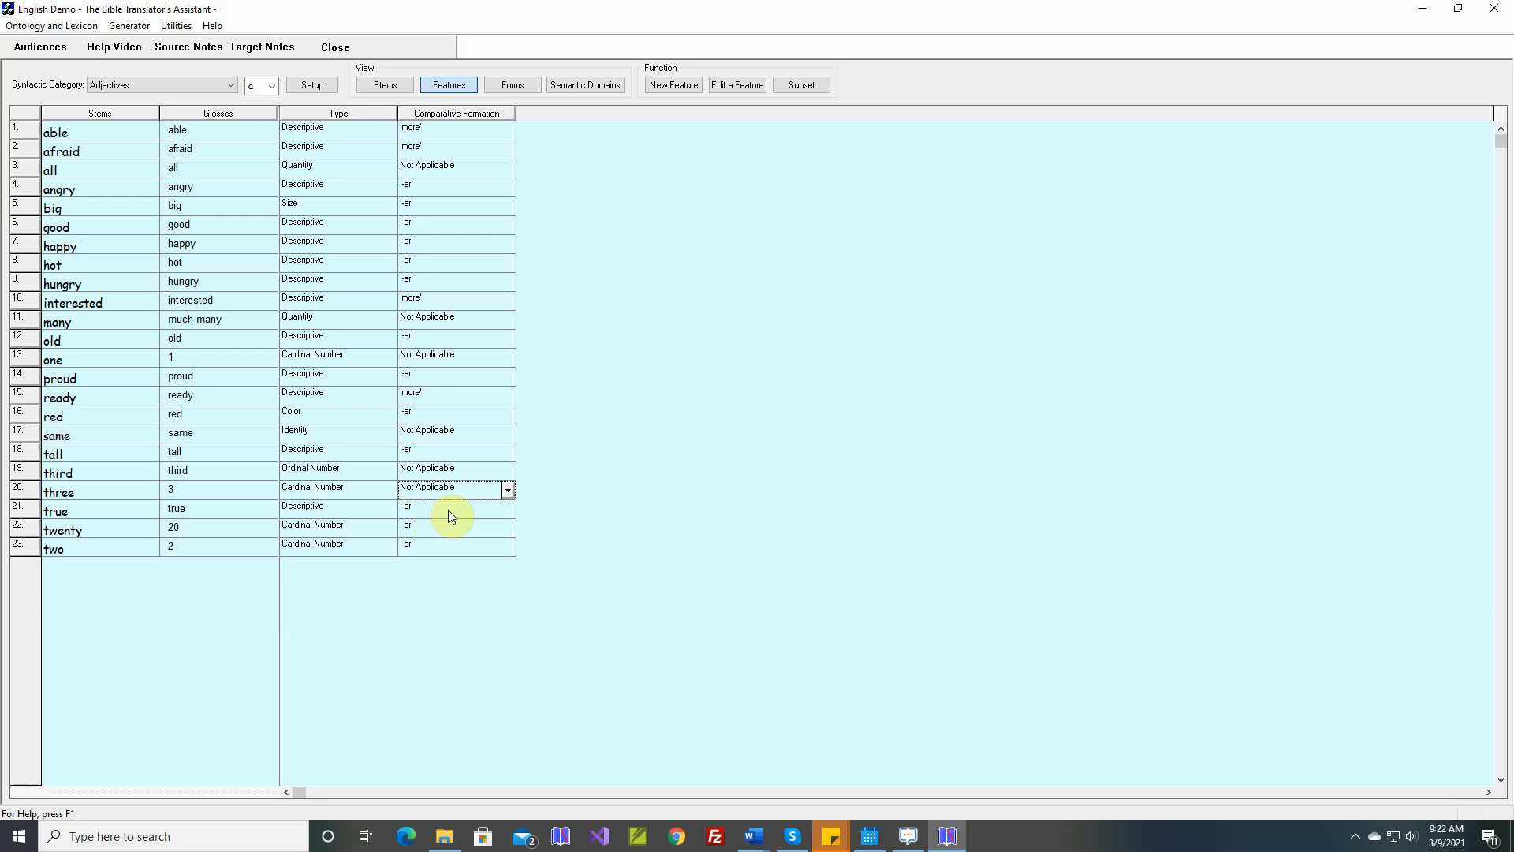
- Set the Comparative Formation of true to 'more' and of twenty and two to Not Applicable
{"action": "left_click", "coordinate": [500, 508]}
{"action": "left_click", "coordinate": [507, 509]}
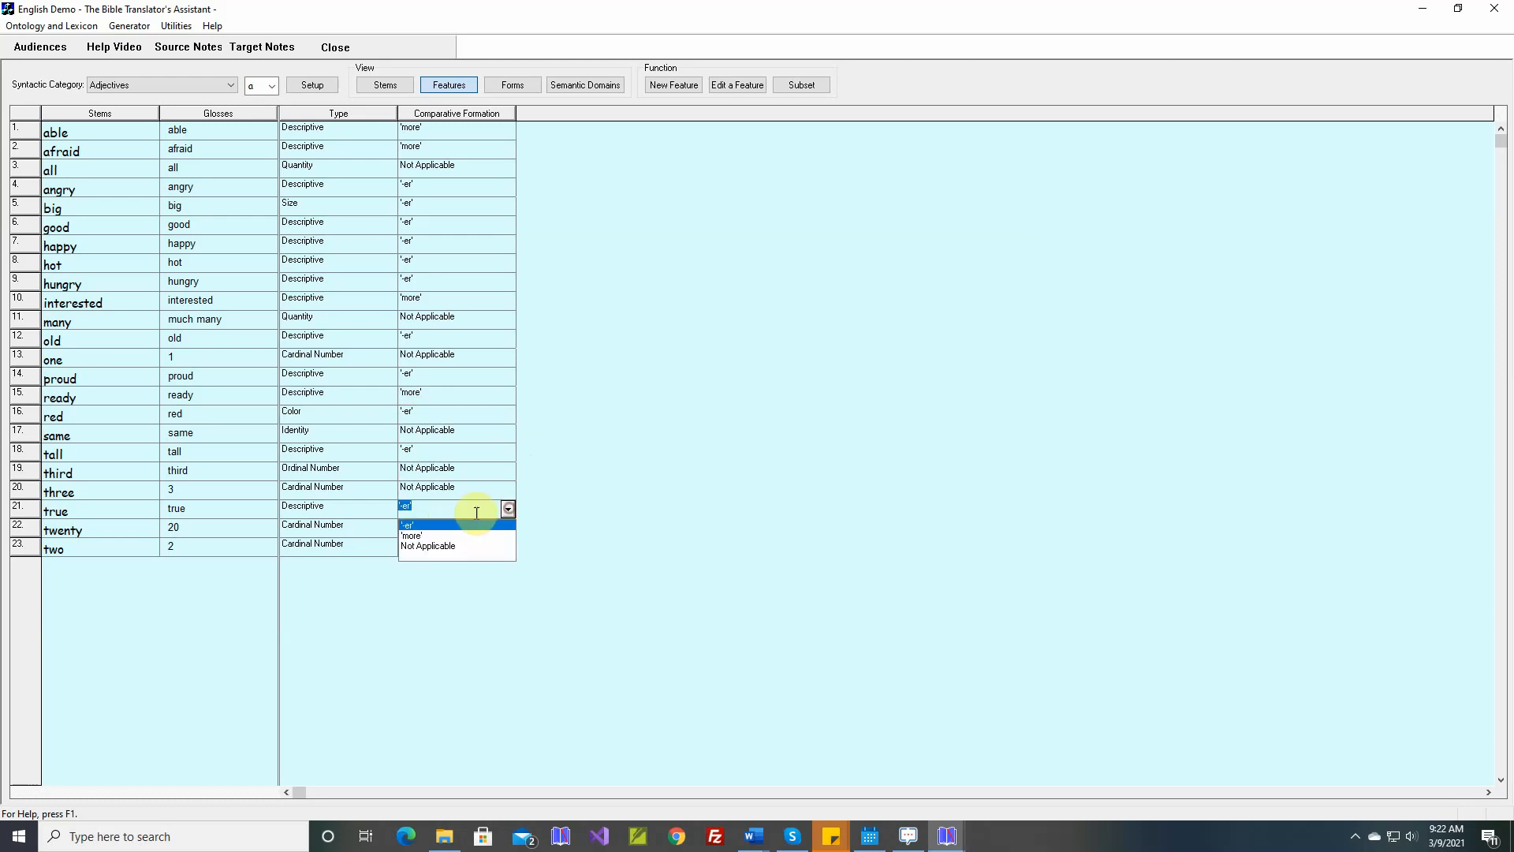
{"action": "left_click", "coordinate": [437, 535]}
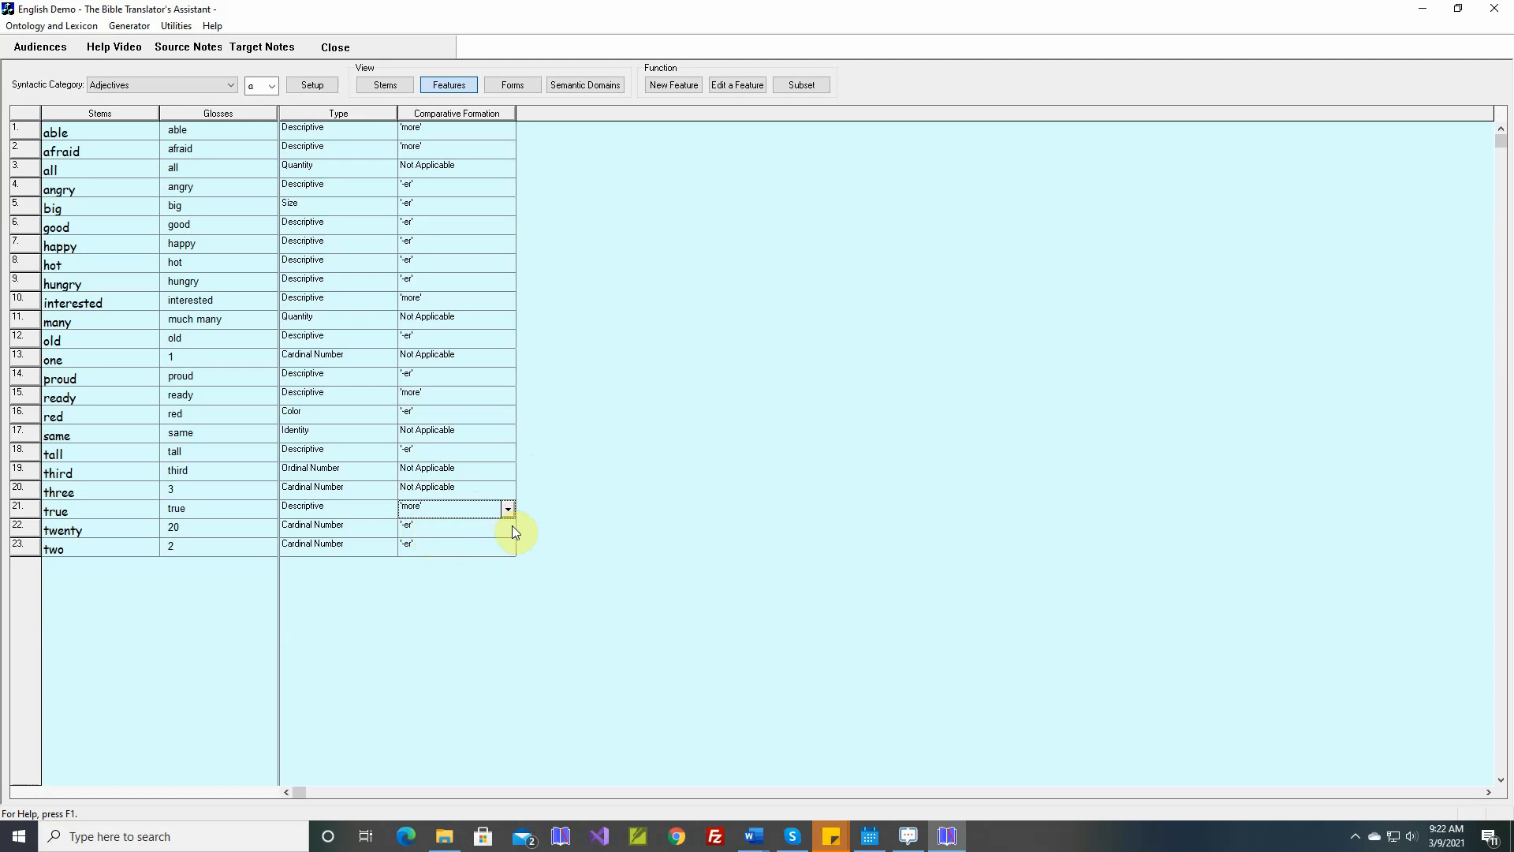
{"action": "left_click", "coordinate": [510, 528]}
{"action": "left_click", "coordinate": [442, 561]}
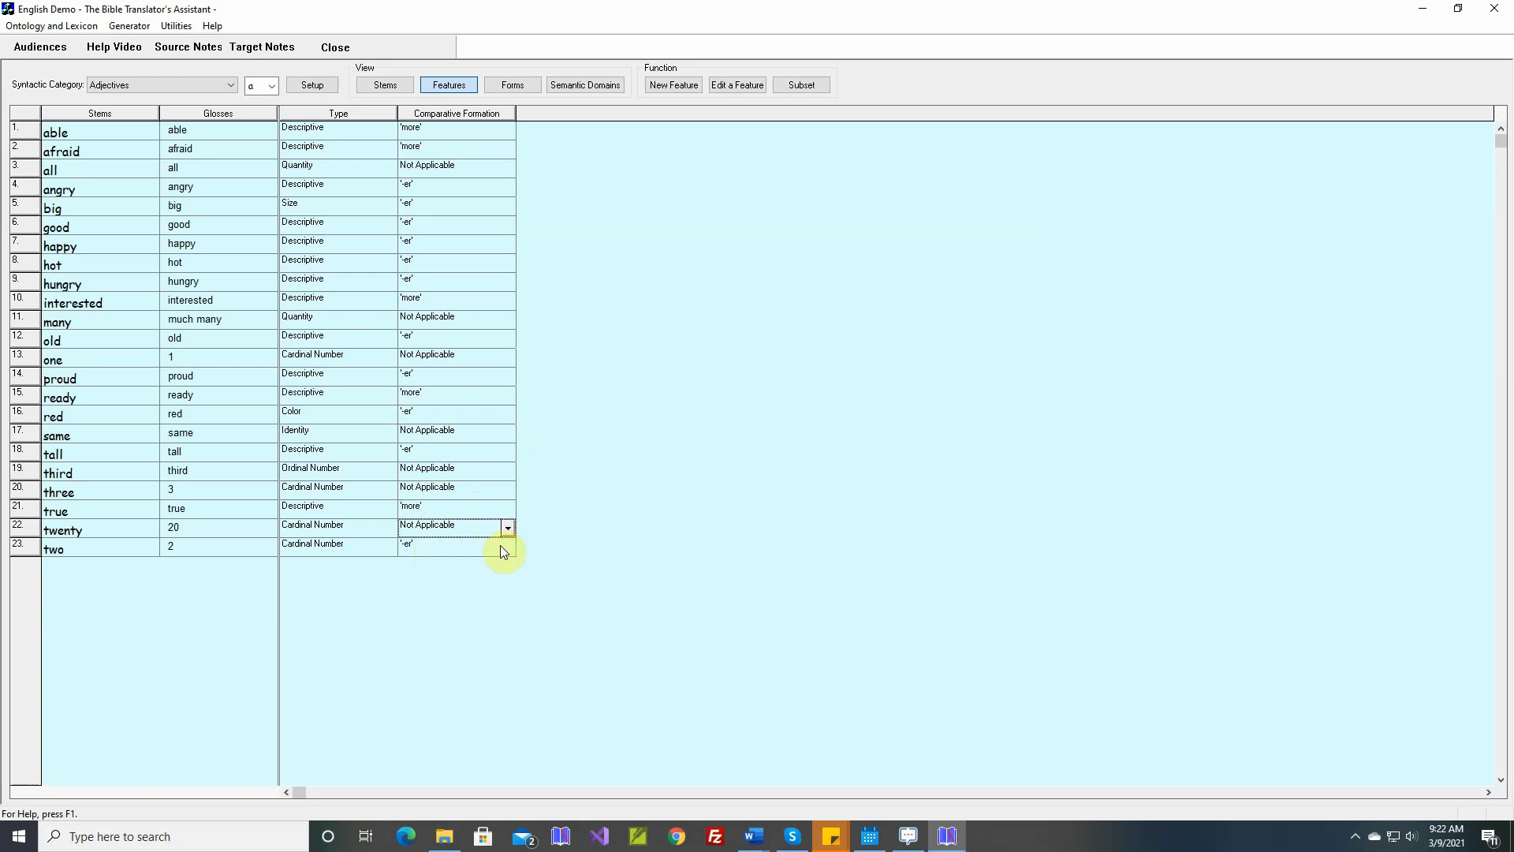
{"action": "left_click", "coordinate": [505, 549]}
{"action": "left_click", "coordinate": [450, 591]}
- Restrict the Comparative form's er suffix rule to adjectives whose Comparative Formation is '-er' and save the form rules
{"action": "left_click", "coordinate": [509, 87]}
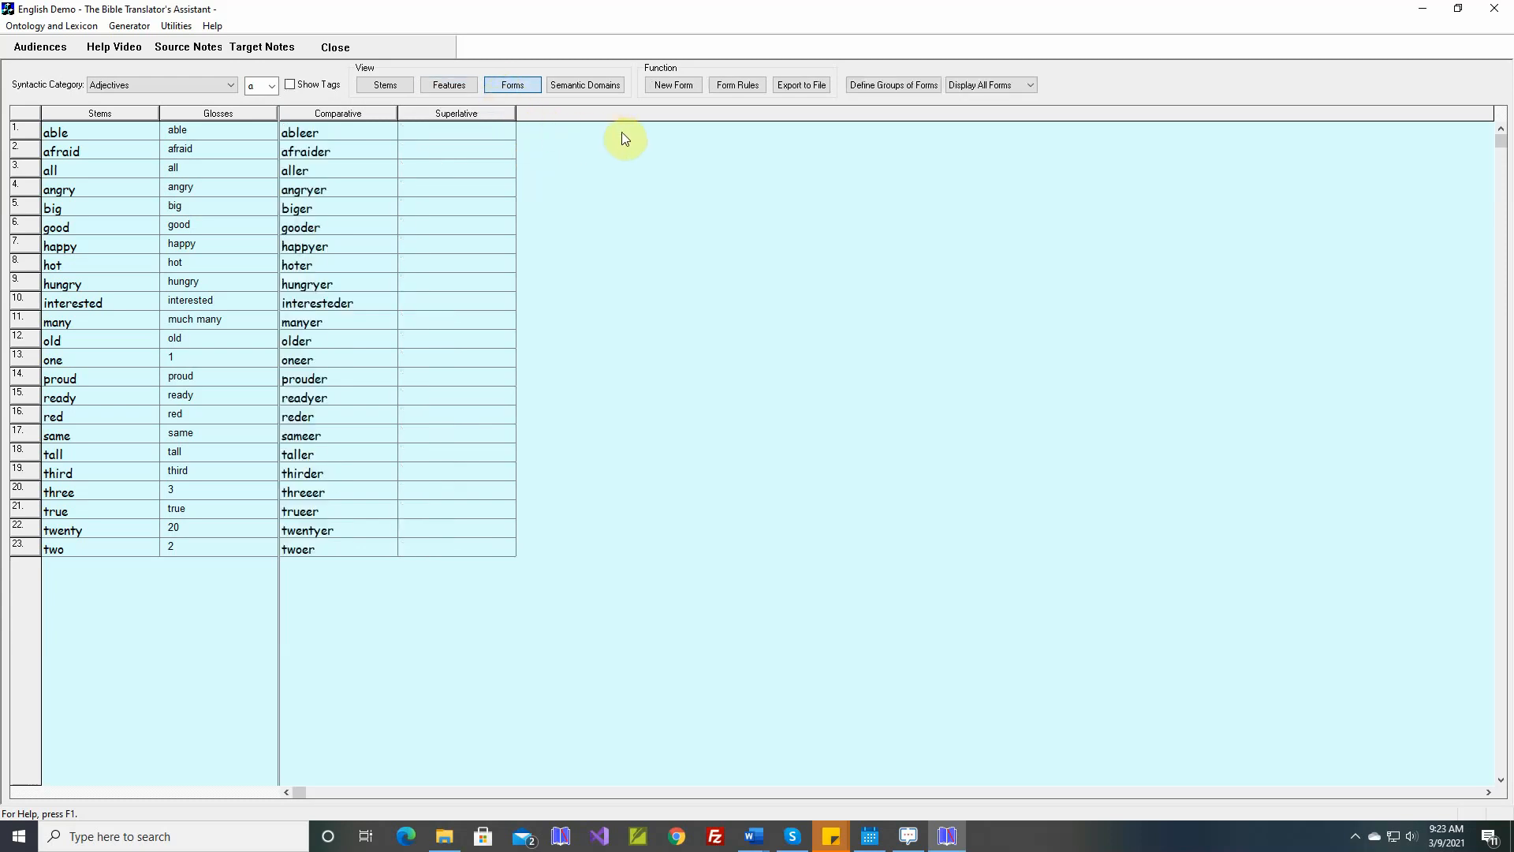
{"action": "left_click", "coordinate": [738, 85]}
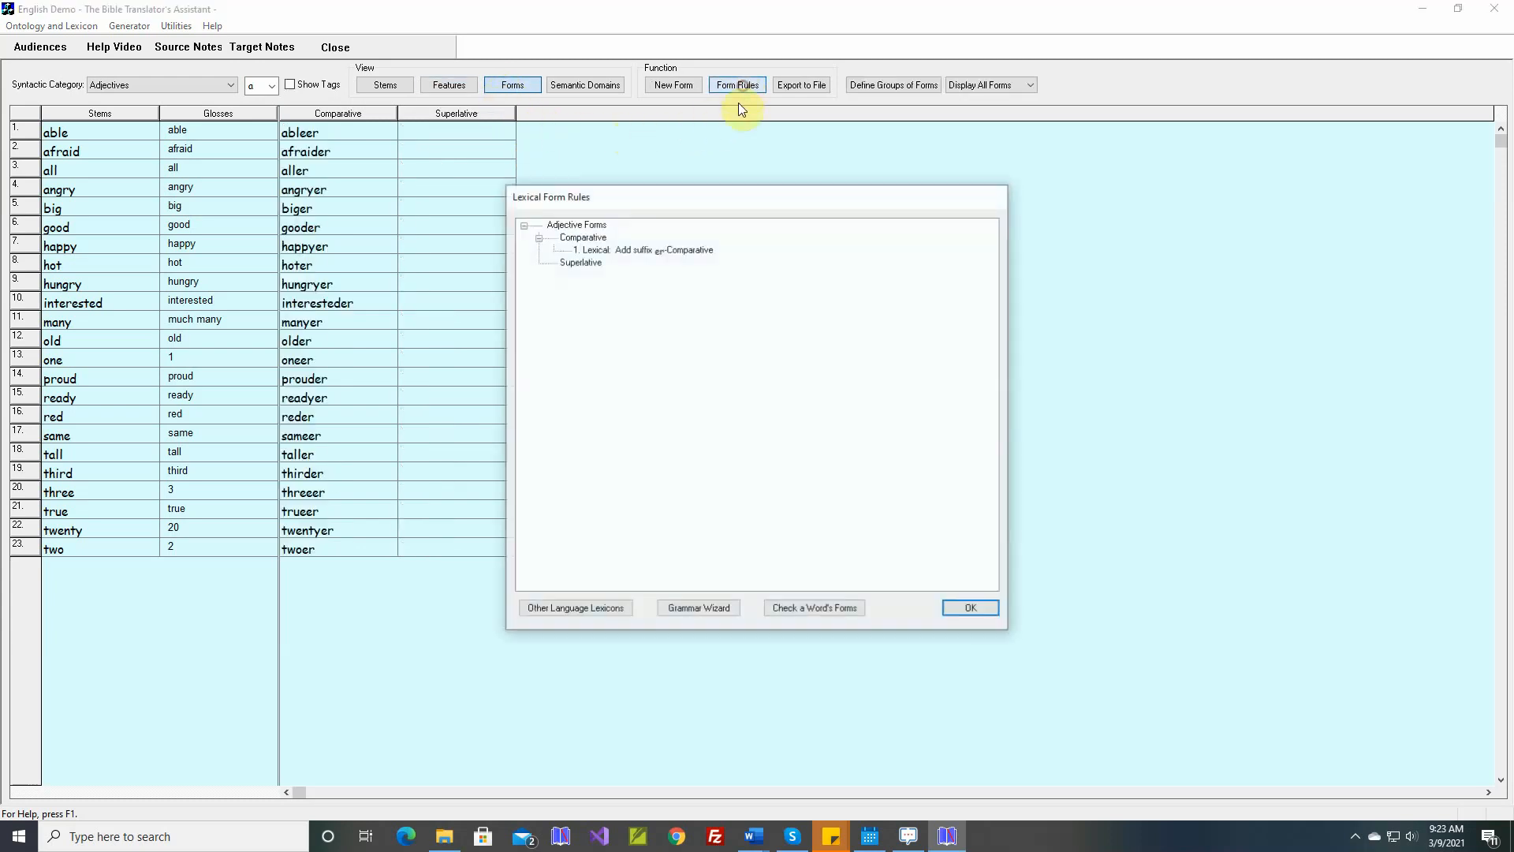
{"action": "double_click", "coordinate": [625, 249]}
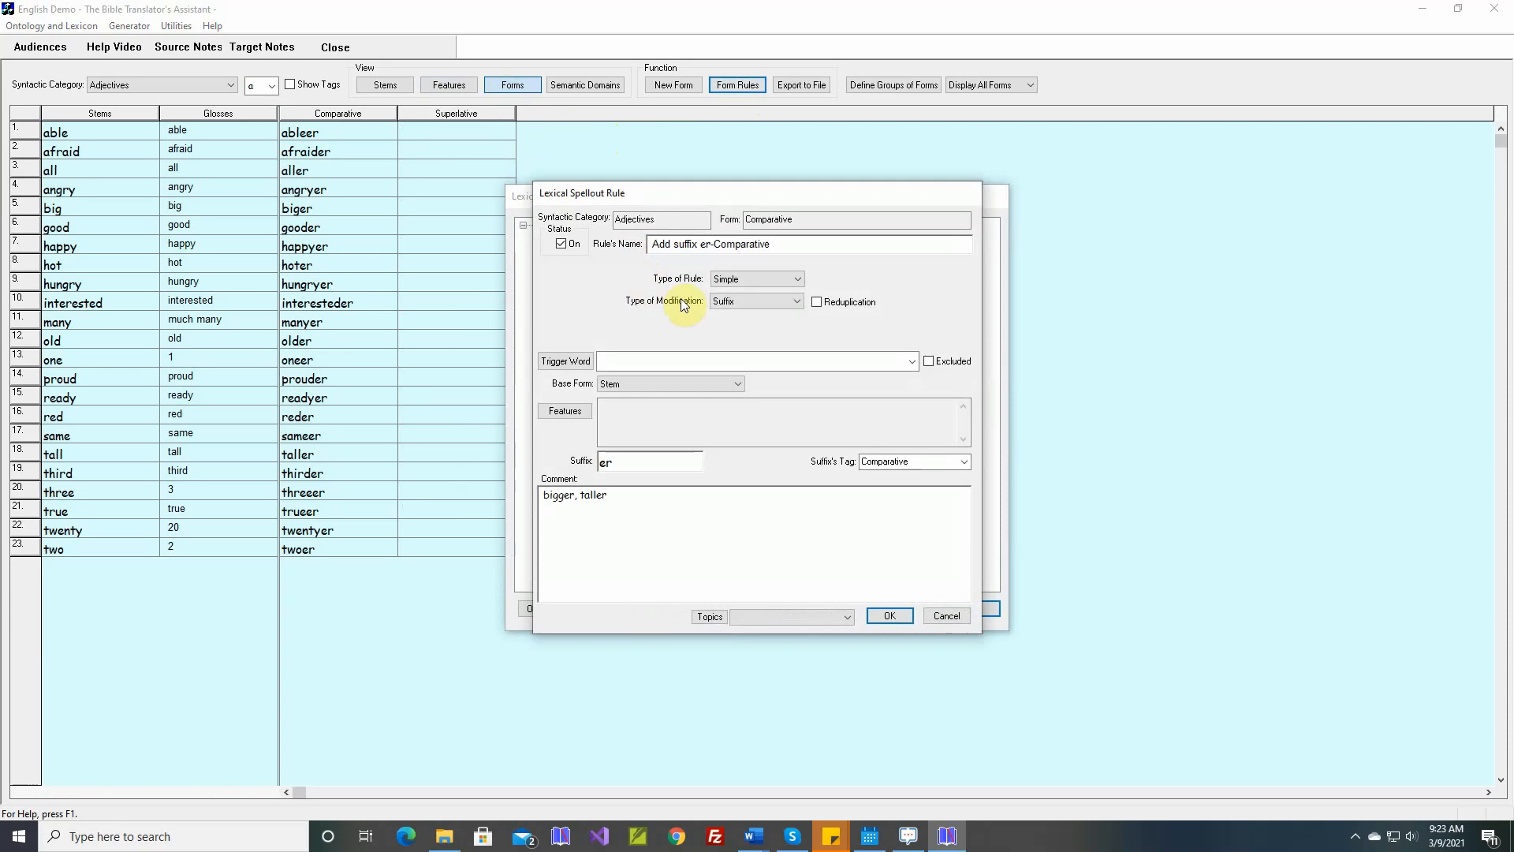
{"action": "left_click", "coordinate": [575, 411]}
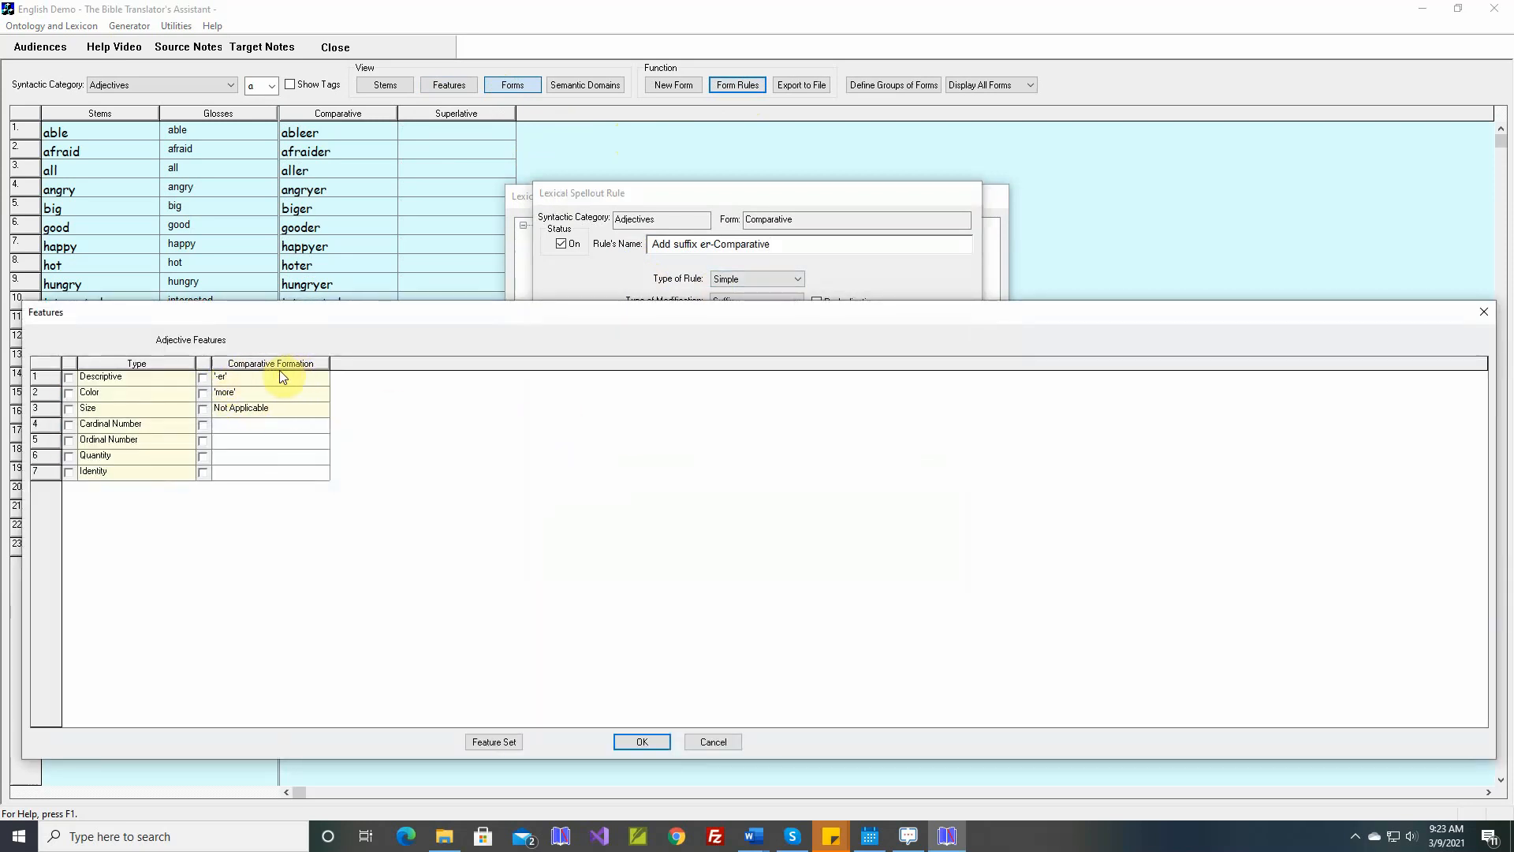
{"action": "left_click", "coordinate": [203, 377]}
{"action": "left_click", "coordinate": [640, 741]}
{"action": "left_click", "coordinate": [877, 618]}
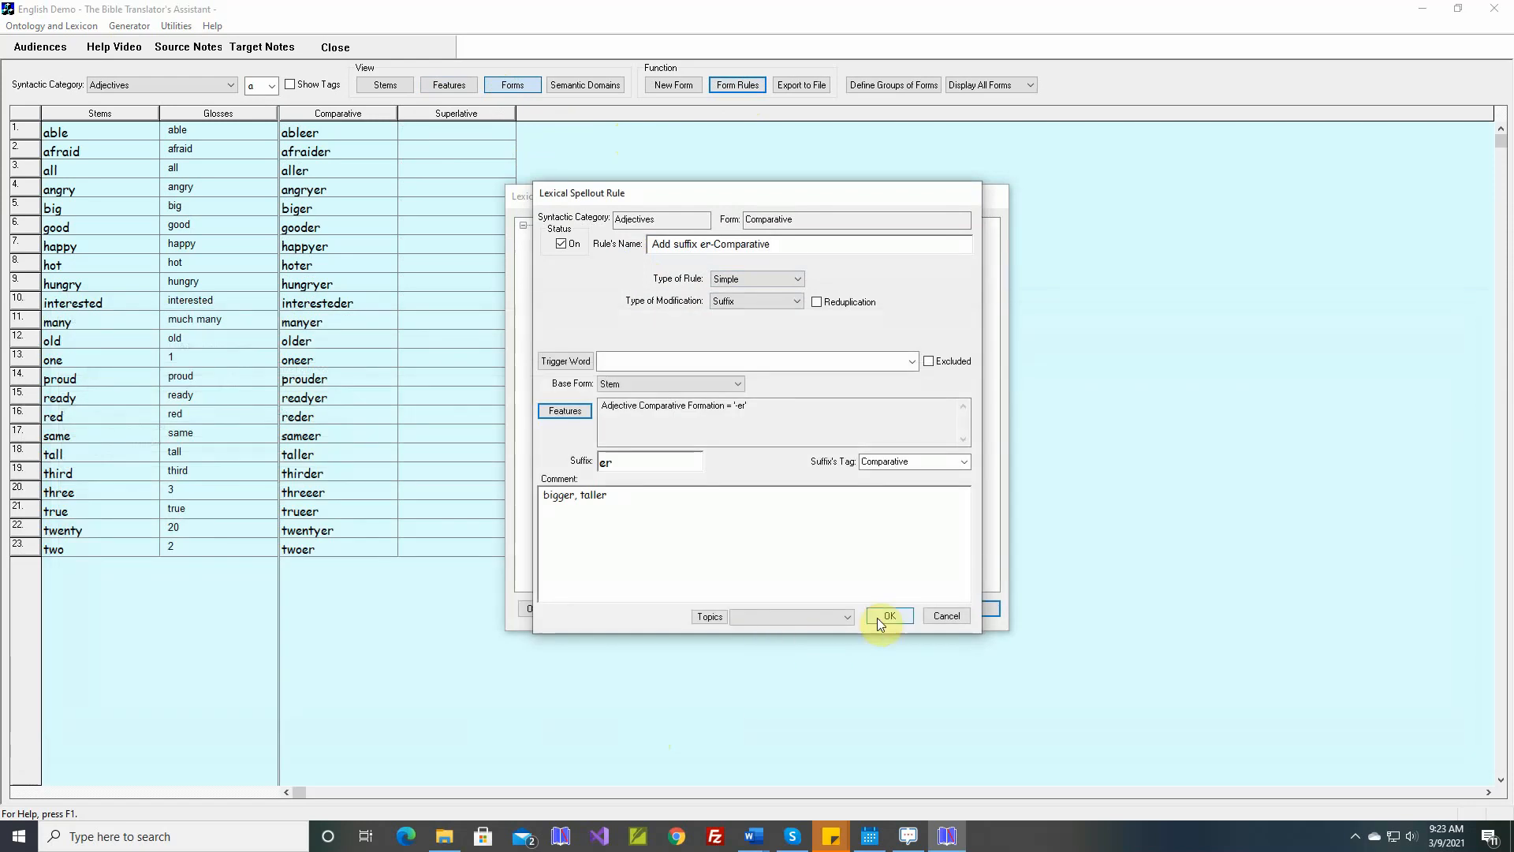
{"action": "left_click", "coordinate": [958, 607]}
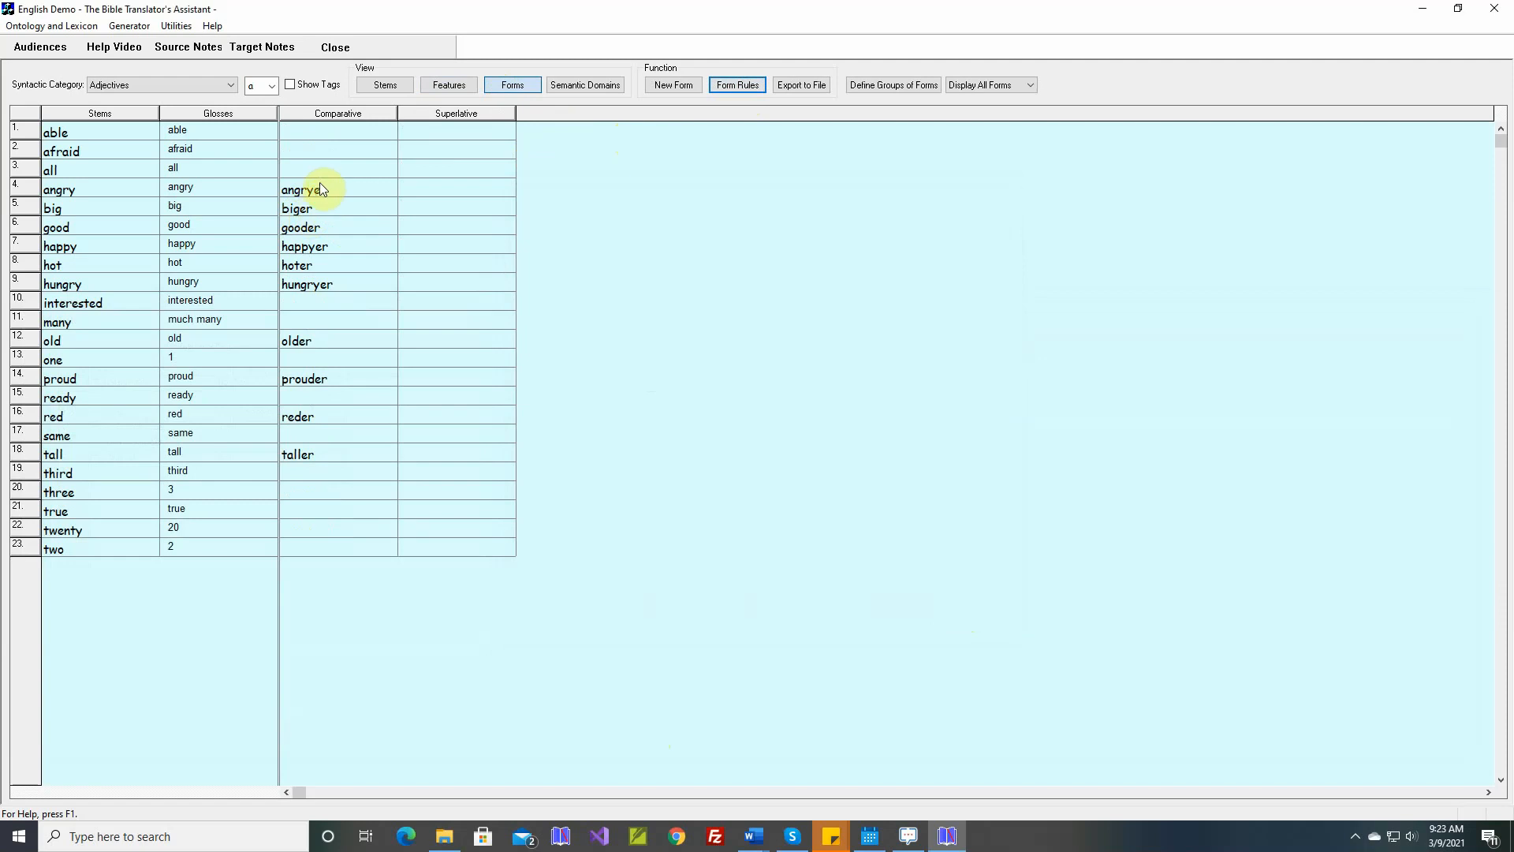
- Change the comparative form of good to better and check the Comparative entries in the form rules
{"action": "double_click", "coordinate": [321, 225]}
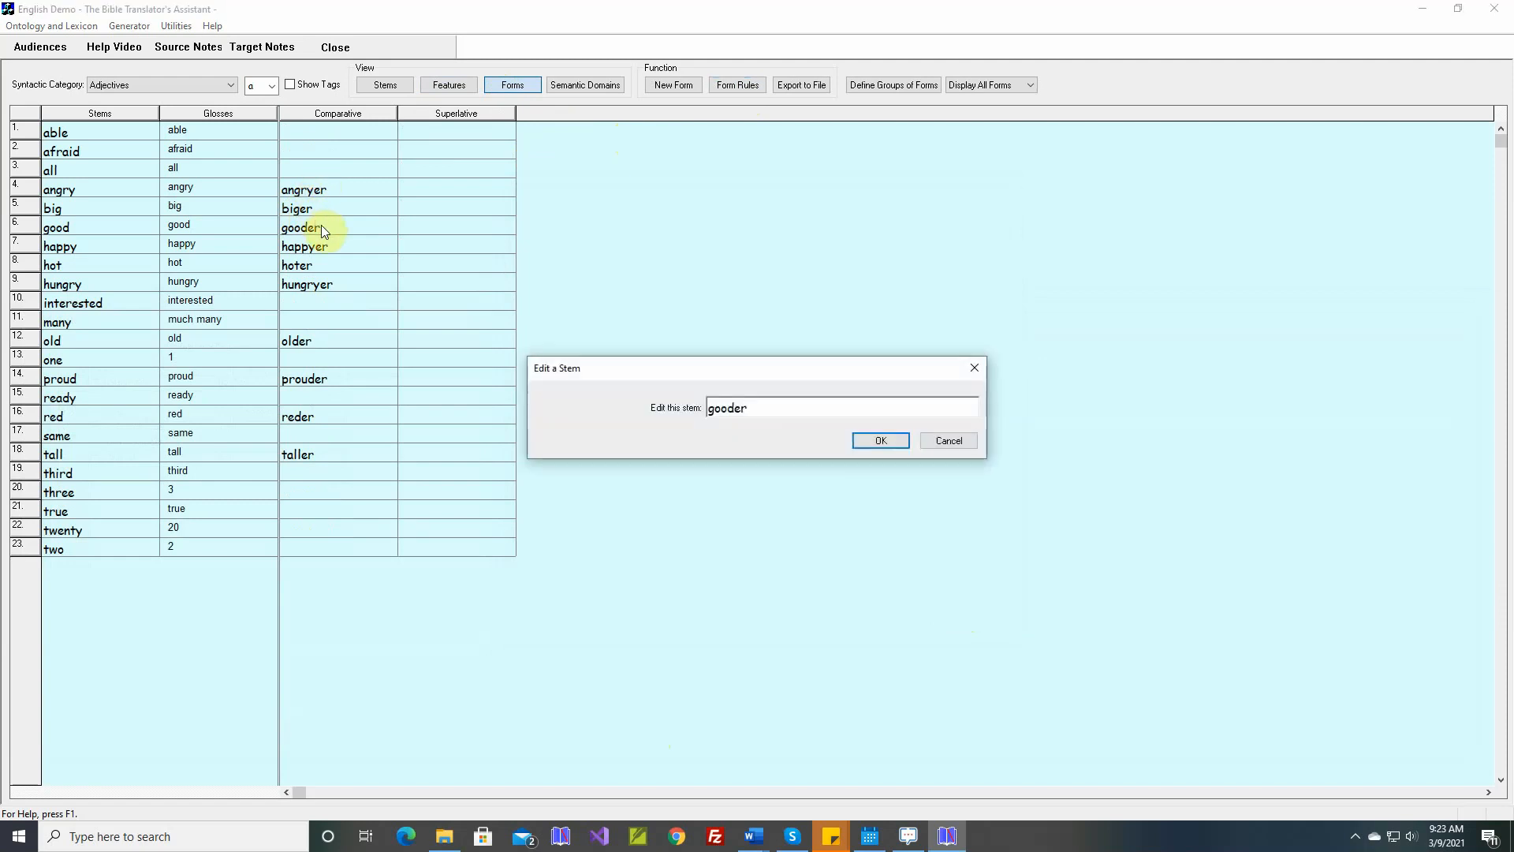
{"action": "key", "text": "BackSpace"}
{"action": "key", "text": "BackSpace"}
{"action": "key", "text": "BackSpace"}
{"action": "key", "text": "BackSpace"}
{"action": "key", "text": "BackSpace"}
{"action": "key", "text": "BackSpace"}
{"action": "type", "text": "better"}
{"action": "key", "text": "Return"}
{"action": "key", "text": "Return"}
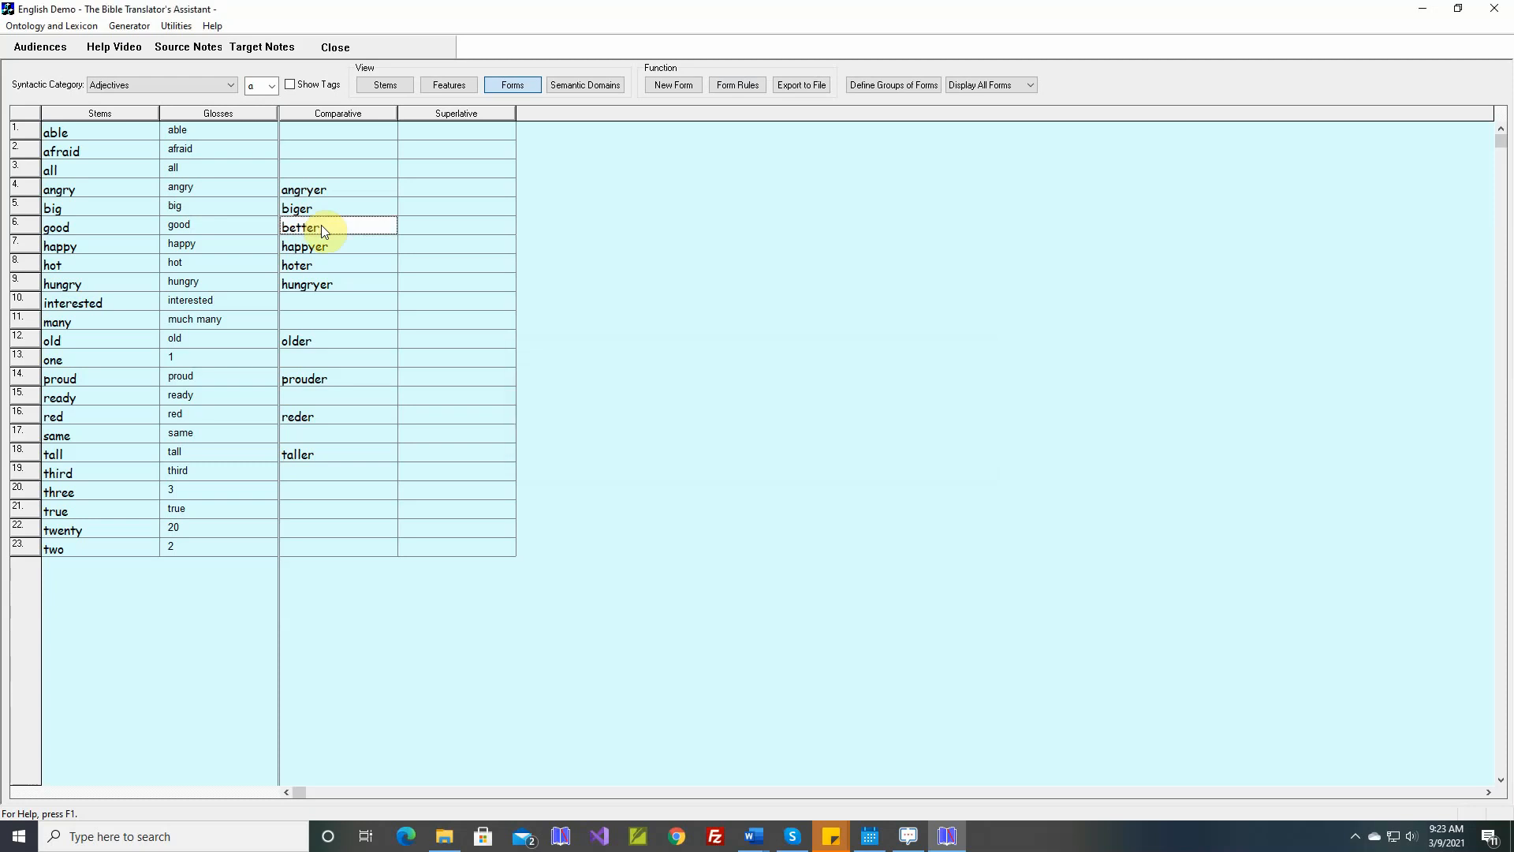
{"action": "left_click", "coordinate": [738, 87]}
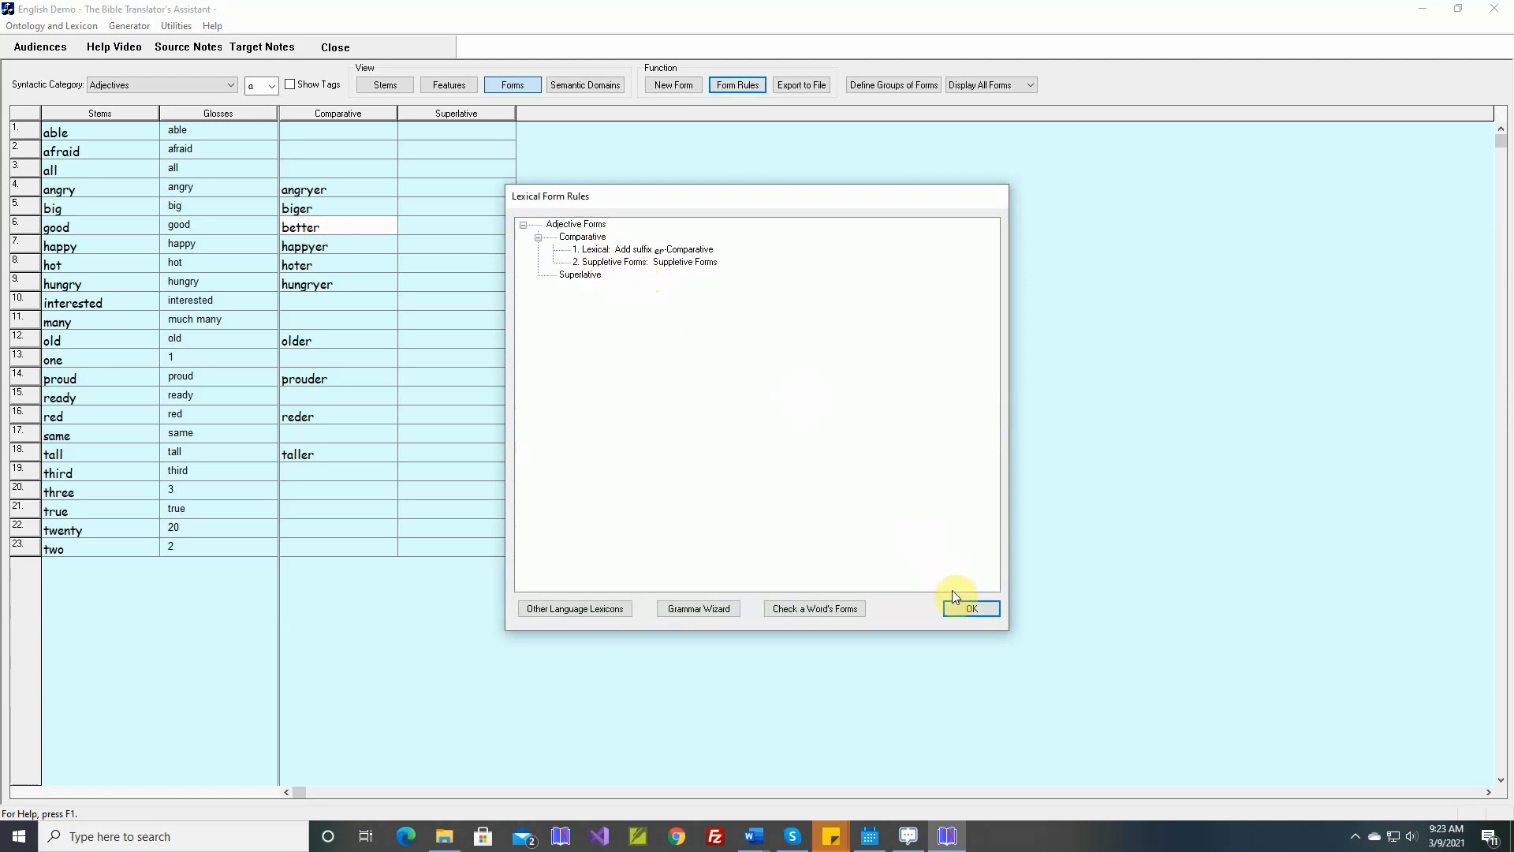
{"action": "left_click", "coordinate": [967, 609]}
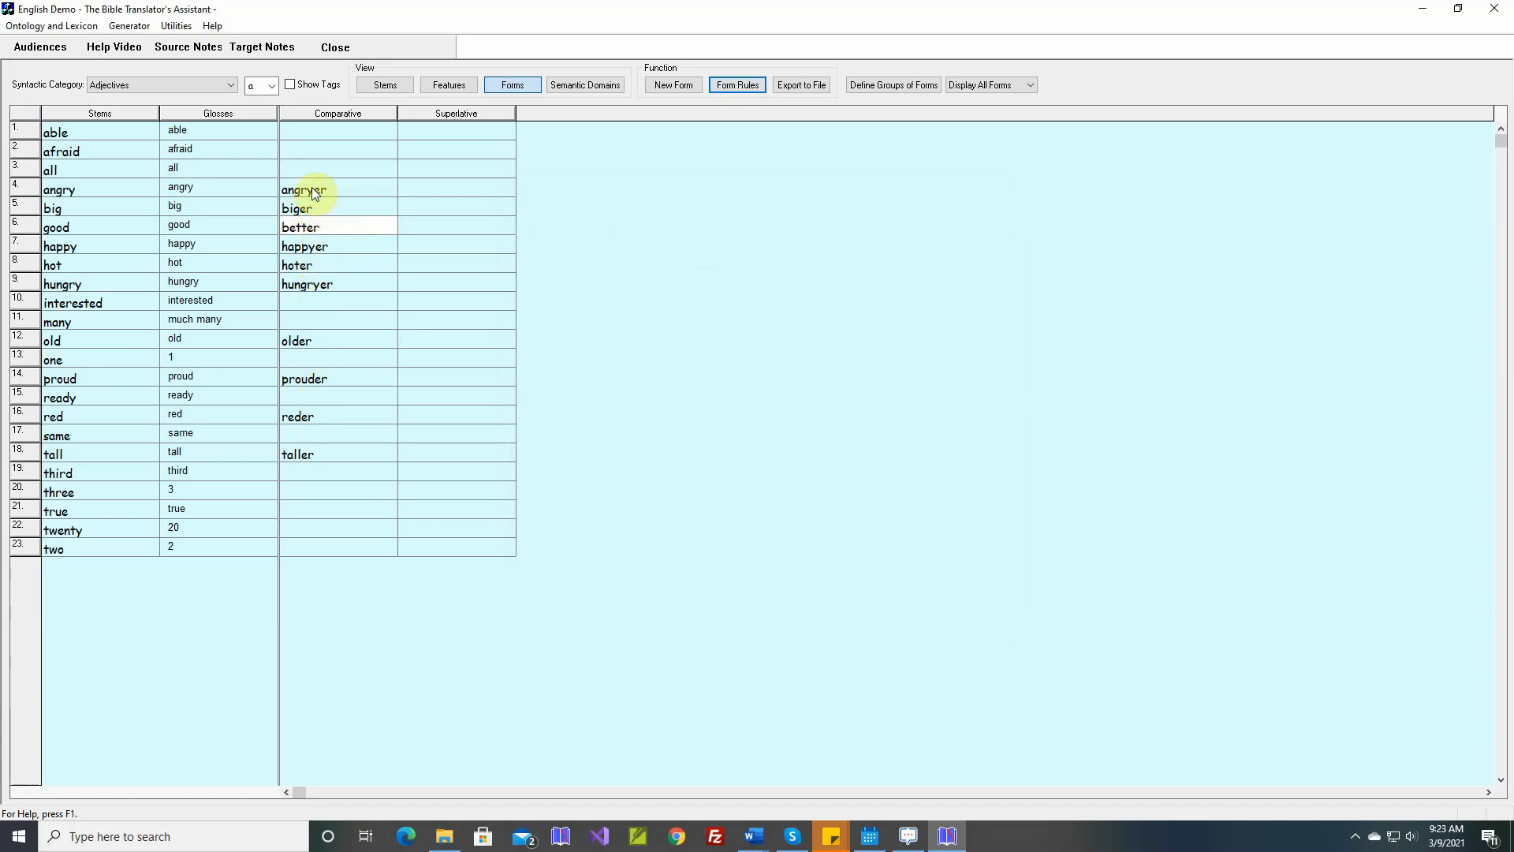
- Start a morphophonemic spellout rule with the Grammar Wizard for what an adjective ends with
{"action": "left_click", "coordinate": [740, 87]}
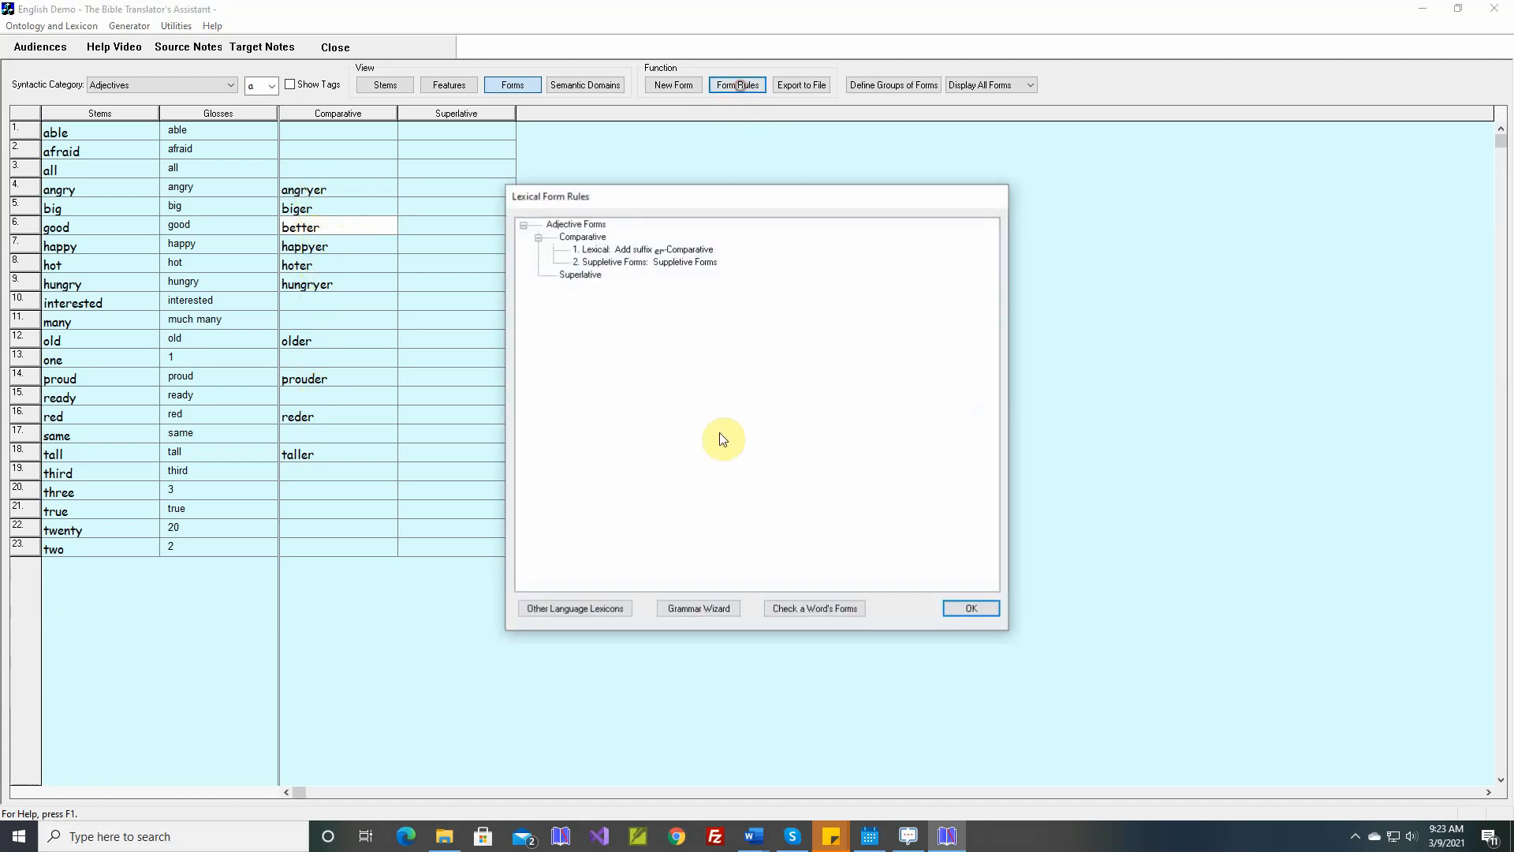
{"action": "left_click", "coordinate": [686, 611]}
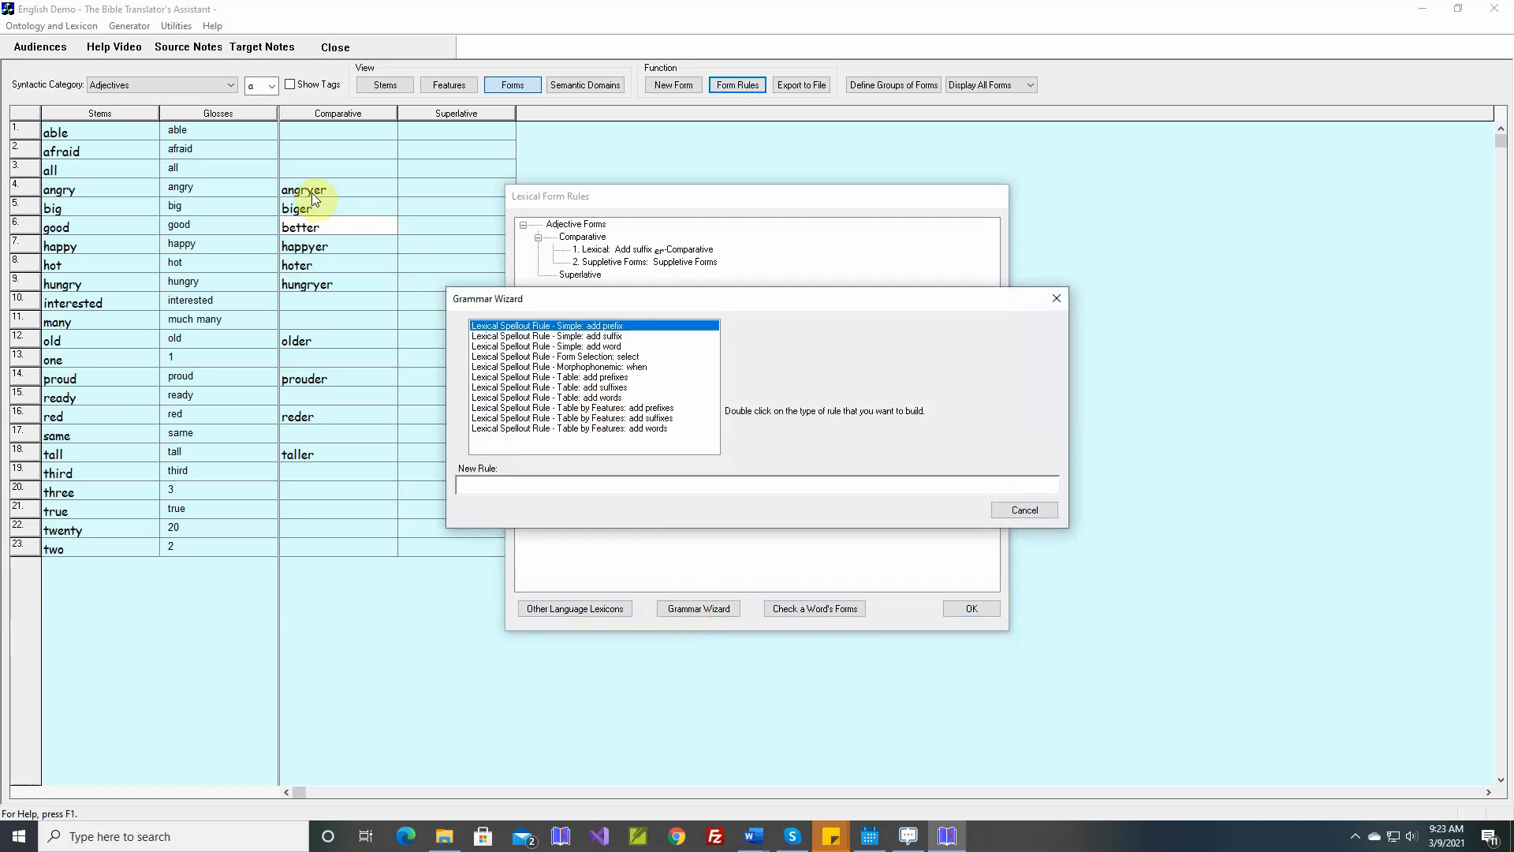
{"action": "left_click", "coordinate": [605, 367]}
{"action": "double_click", "coordinate": [605, 367]}
{"action": "left_click", "coordinate": [579, 327]}
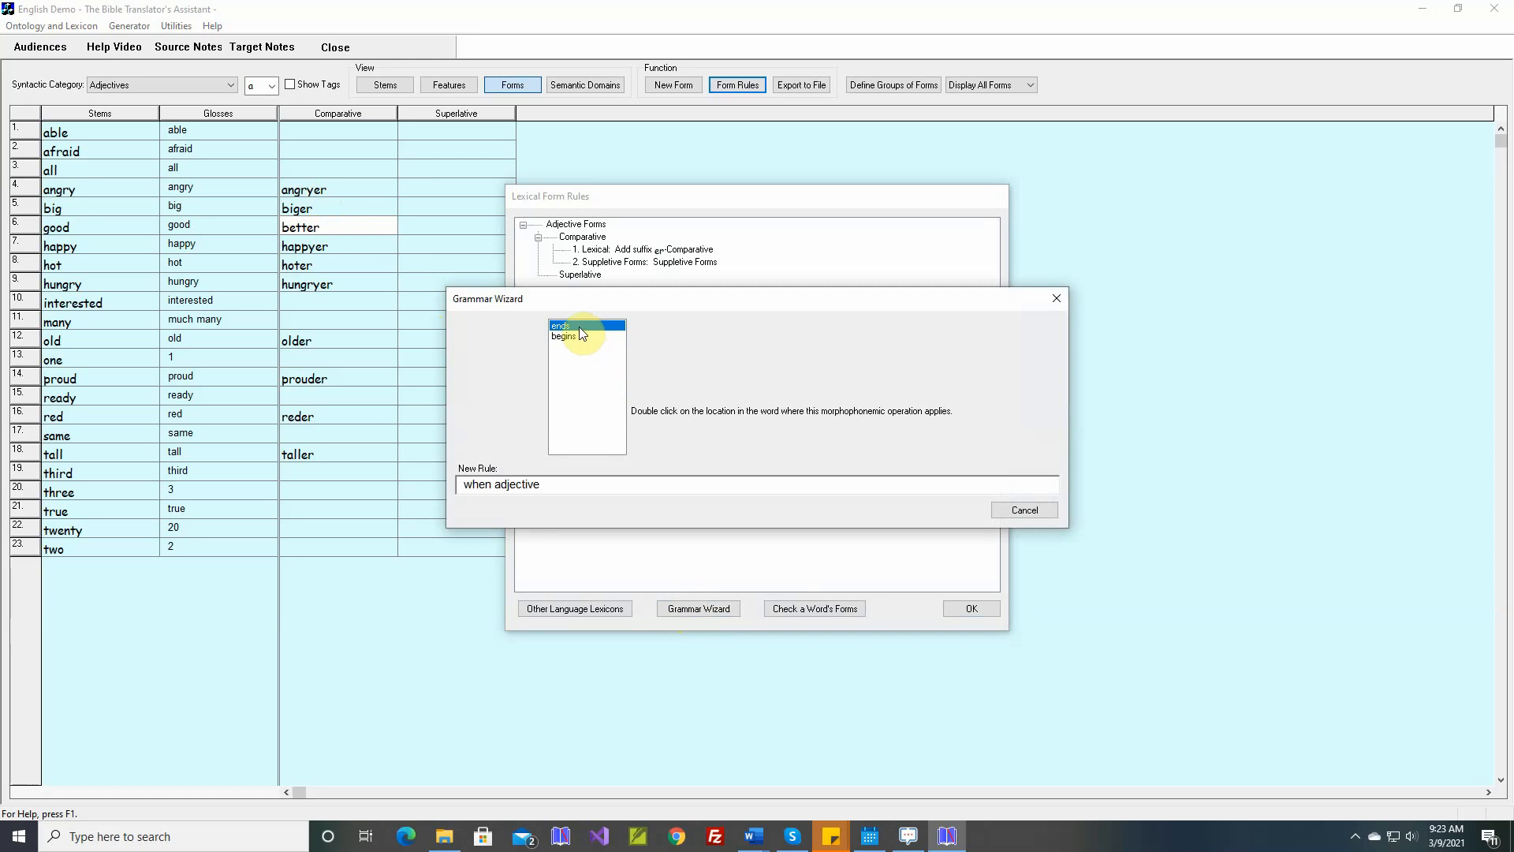
{"action": "double_click", "coordinate": [579, 327]}
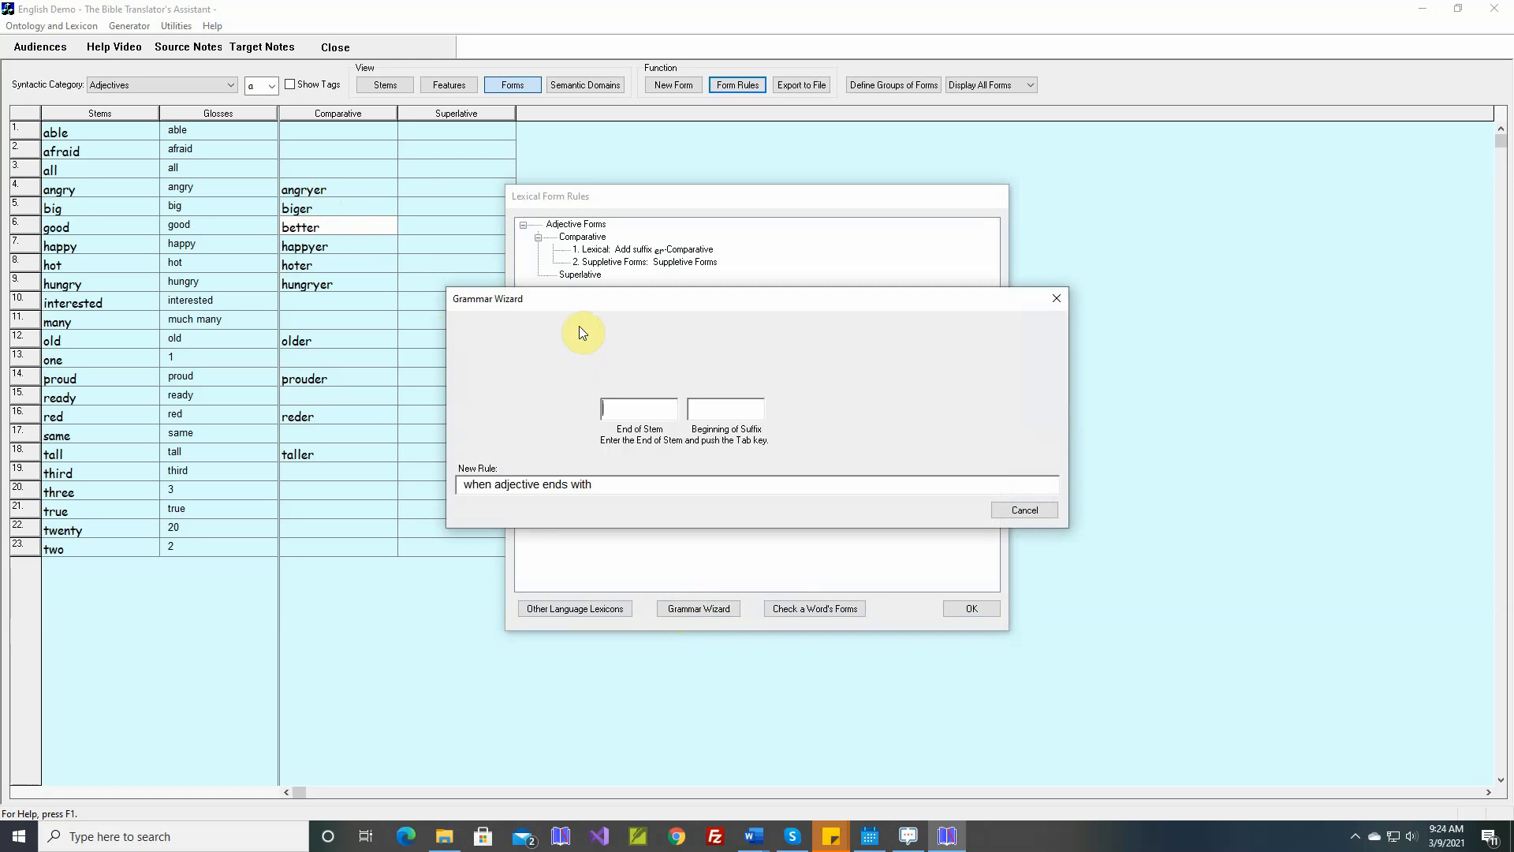
- Define the rule to change stem-final y before the Comparative suffix er to i plus er
{"action": "type", "text": "y"}
{"action": "key", "text": "Tab"}
{"action": "type", "text": "es"}
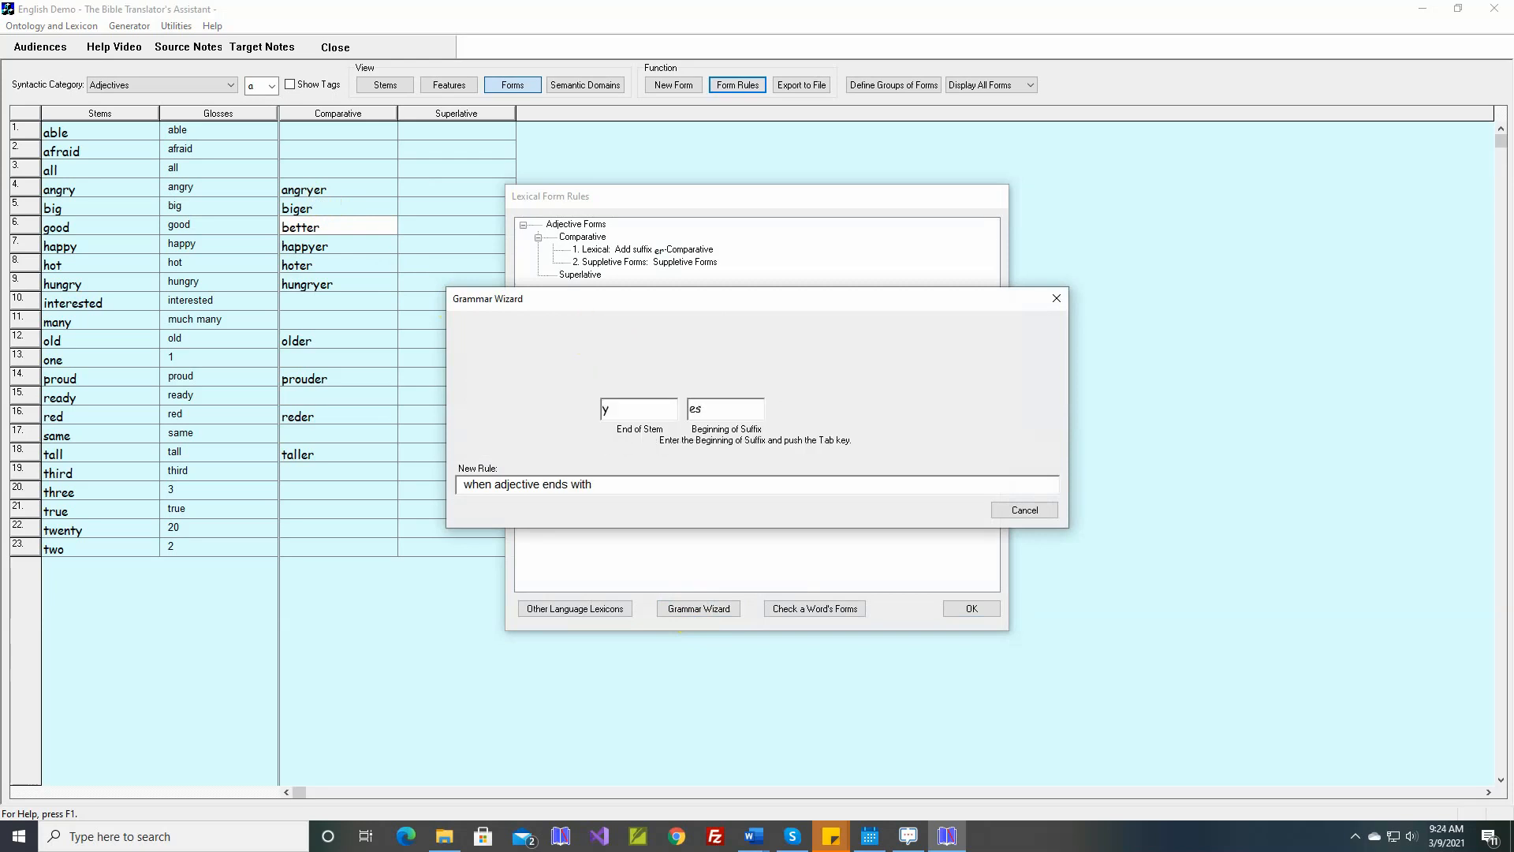
{"action": "key", "text": "BackSpace"}
{"action": "type", "text": "r"}
{"action": "key", "text": "Tab"}
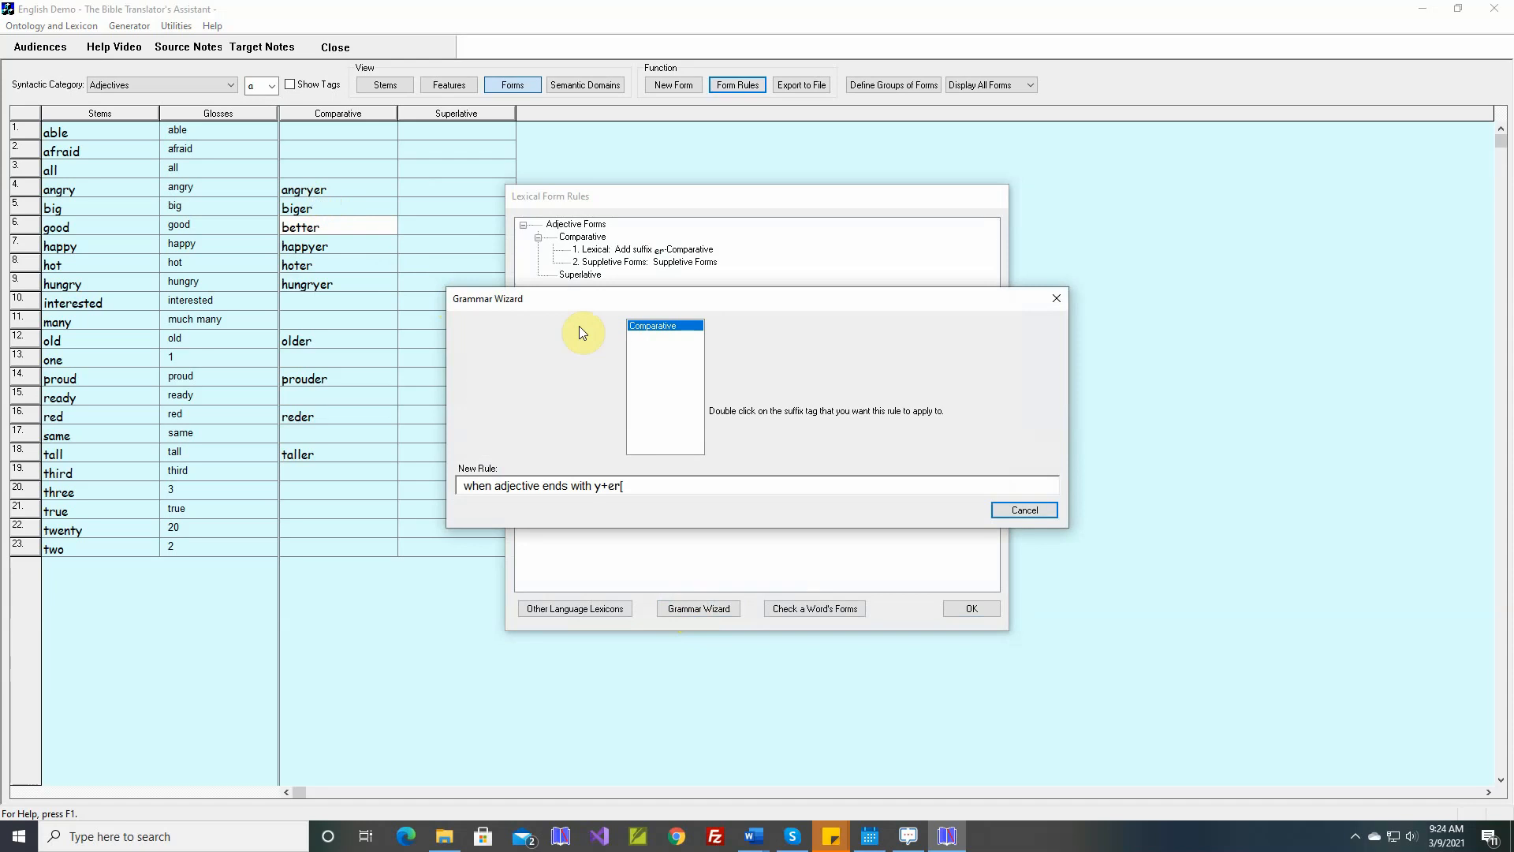
{"action": "double_click", "coordinate": [666, 326]}
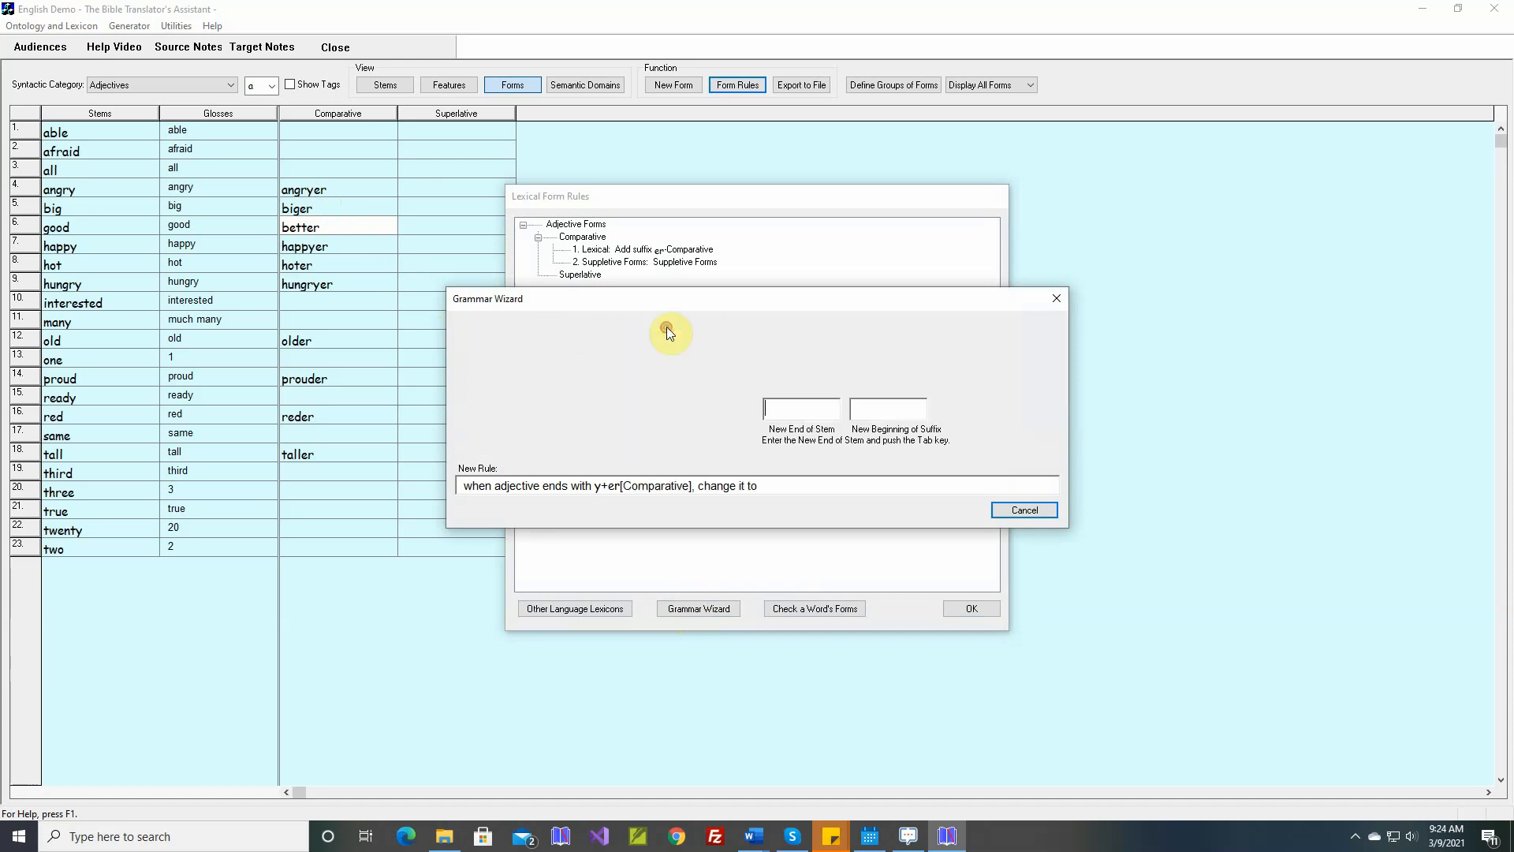
{"action": "type", "text": "i"}
{"action": "key", "text": "Tab"}
{"action": "type", "text": "er"}
{"action": "key", "text": "Tab"}
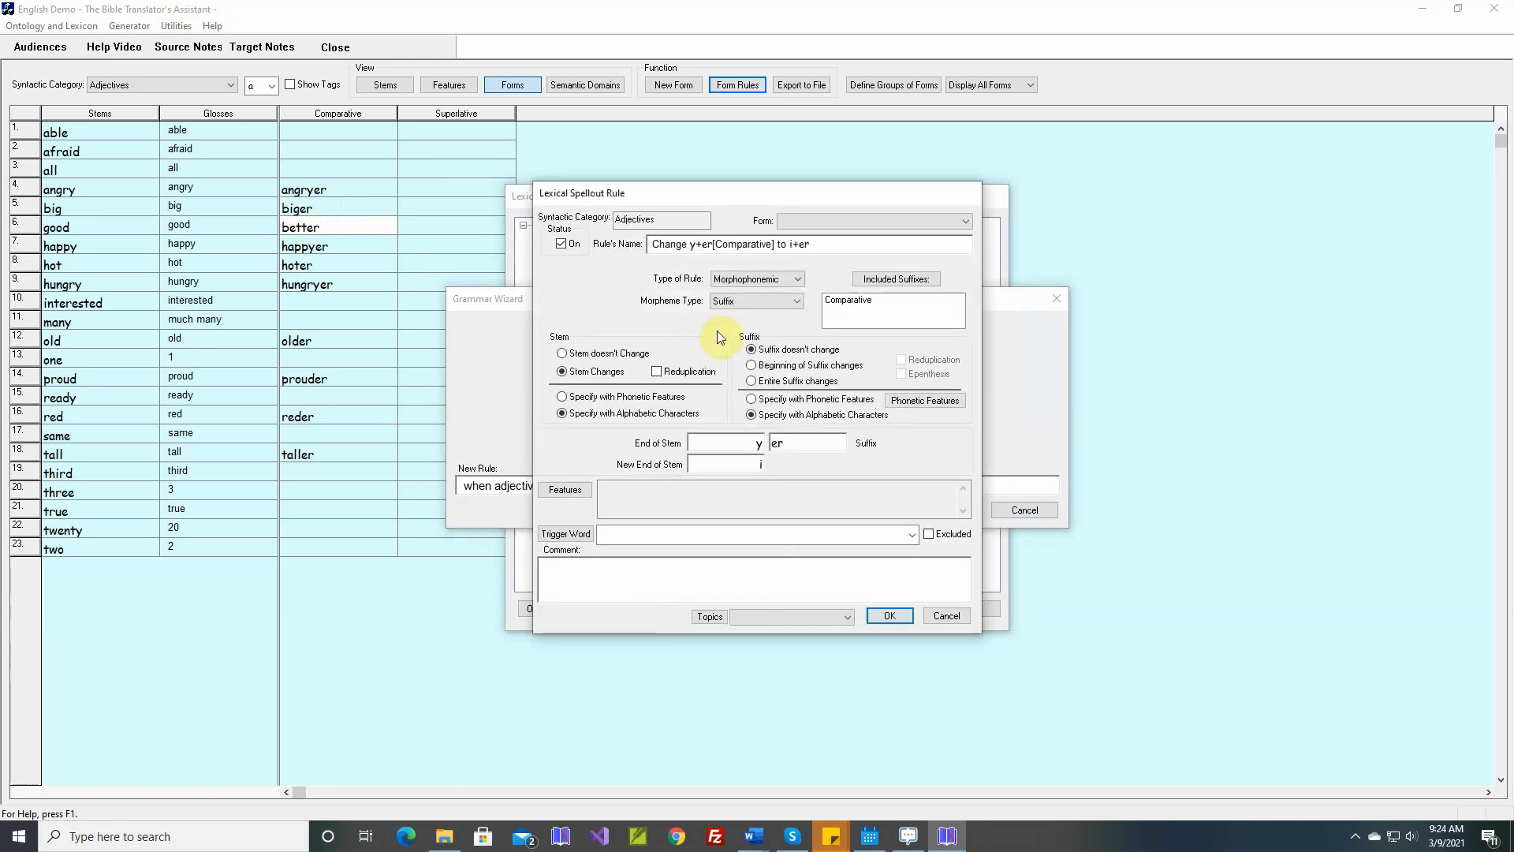
- Assign the y-to-i rule to the Comparative form, add the comment "angrier, happier, hungrier" and save the rule
{"action": "left_click", "coordinate": [967, 224]}
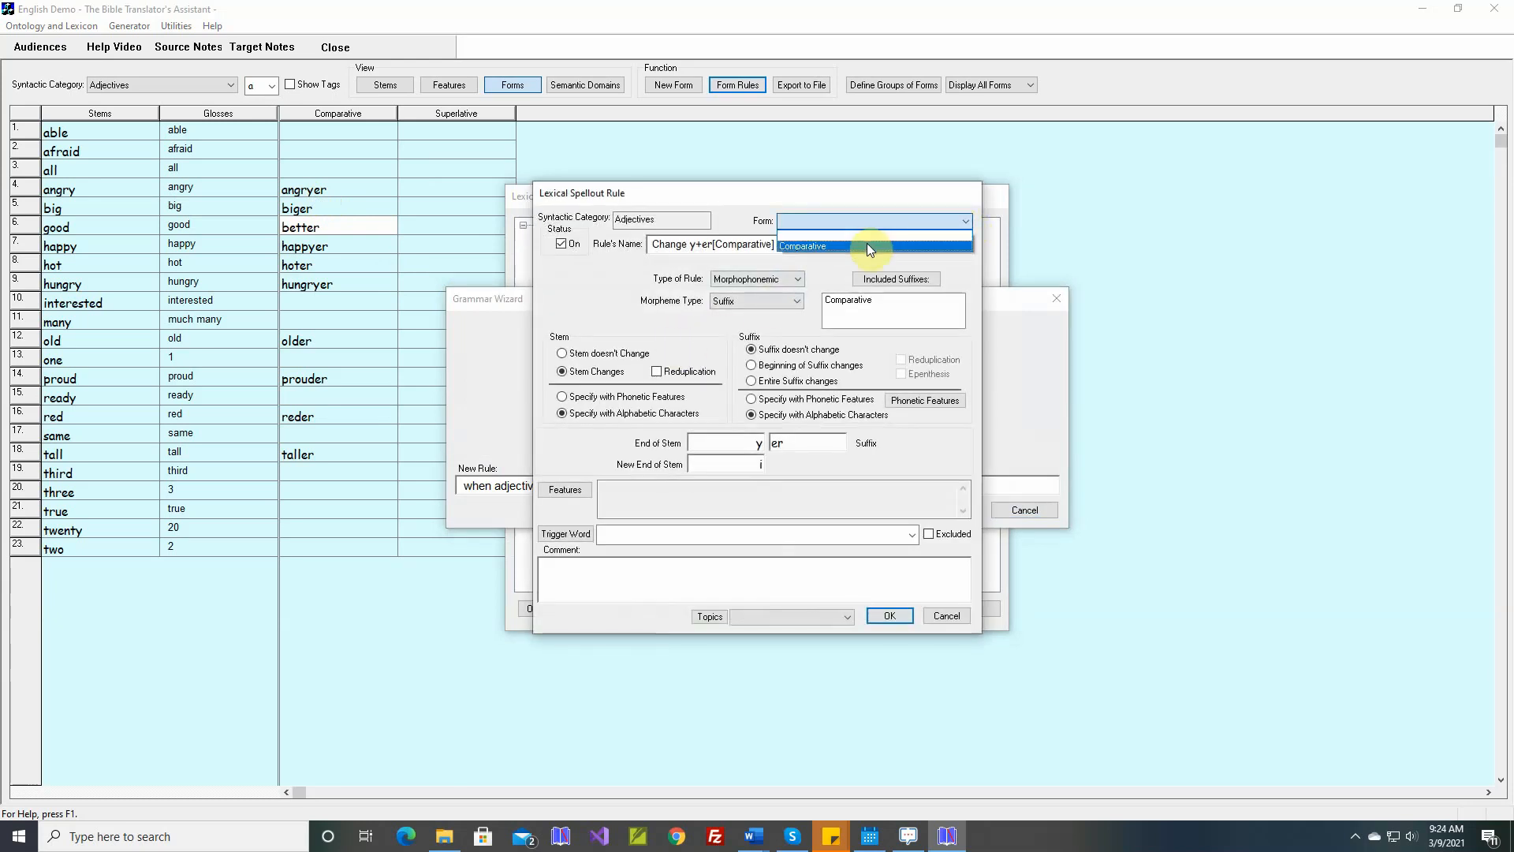
{"action": "left_click", "coordinate": [867, 243]}
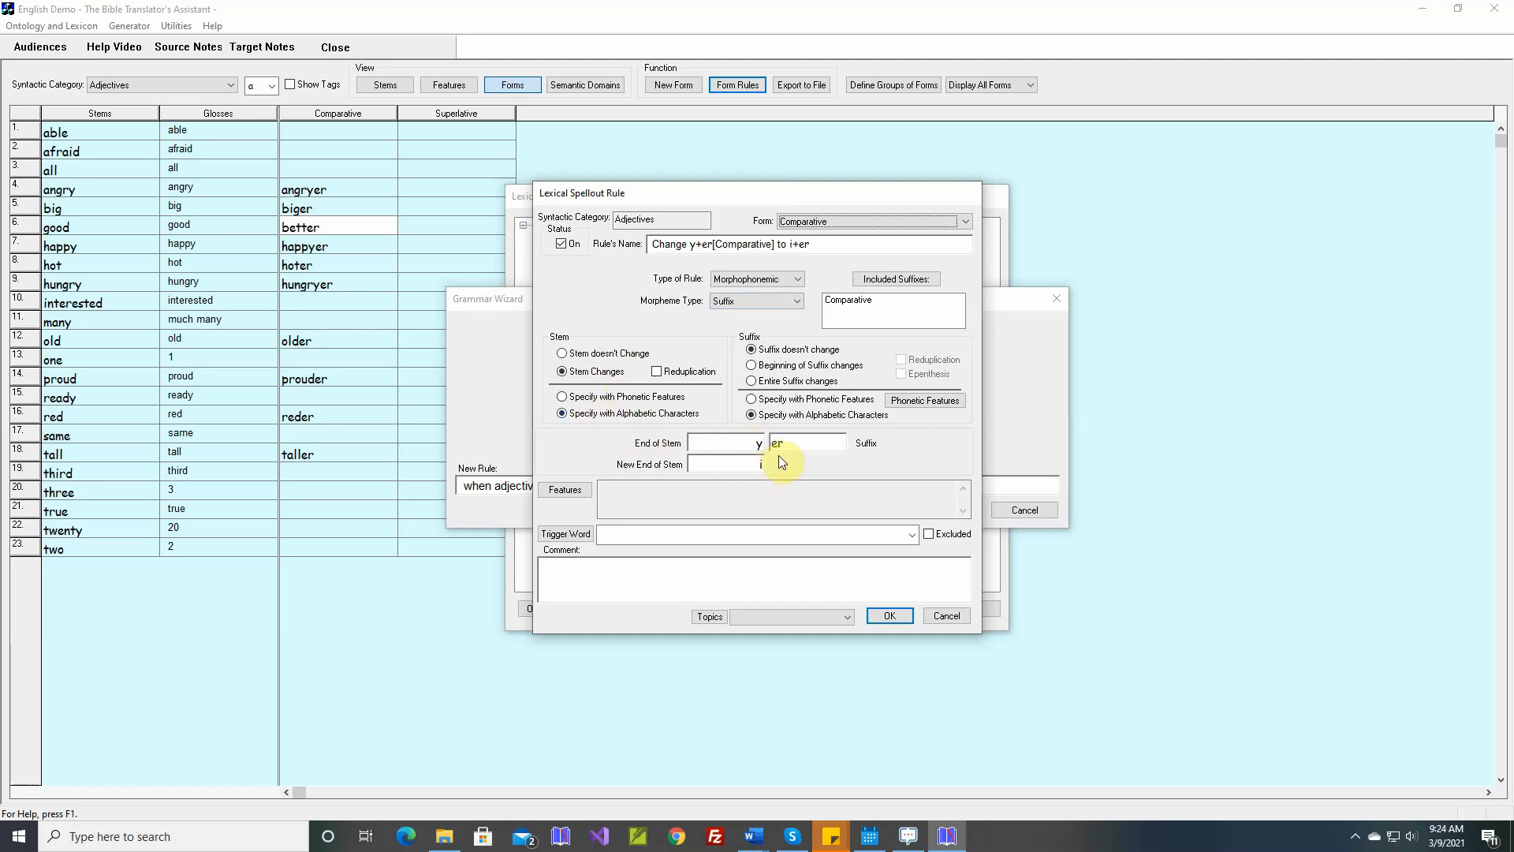
{"action": "left_click", "coordinate": [684, 567]}
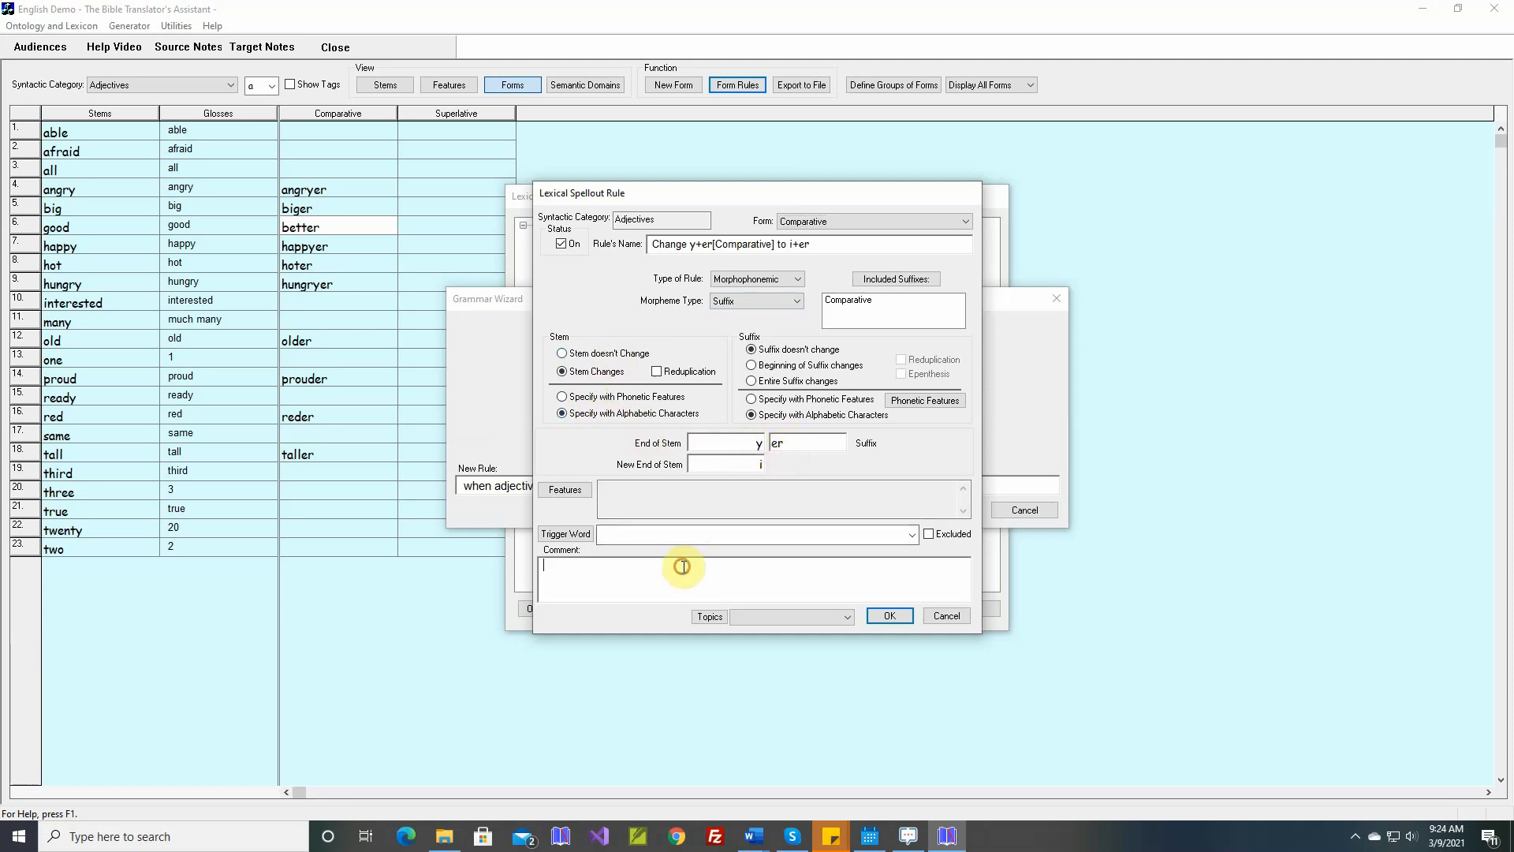
{"action": "left_click", "coordinate": [684, 567]}
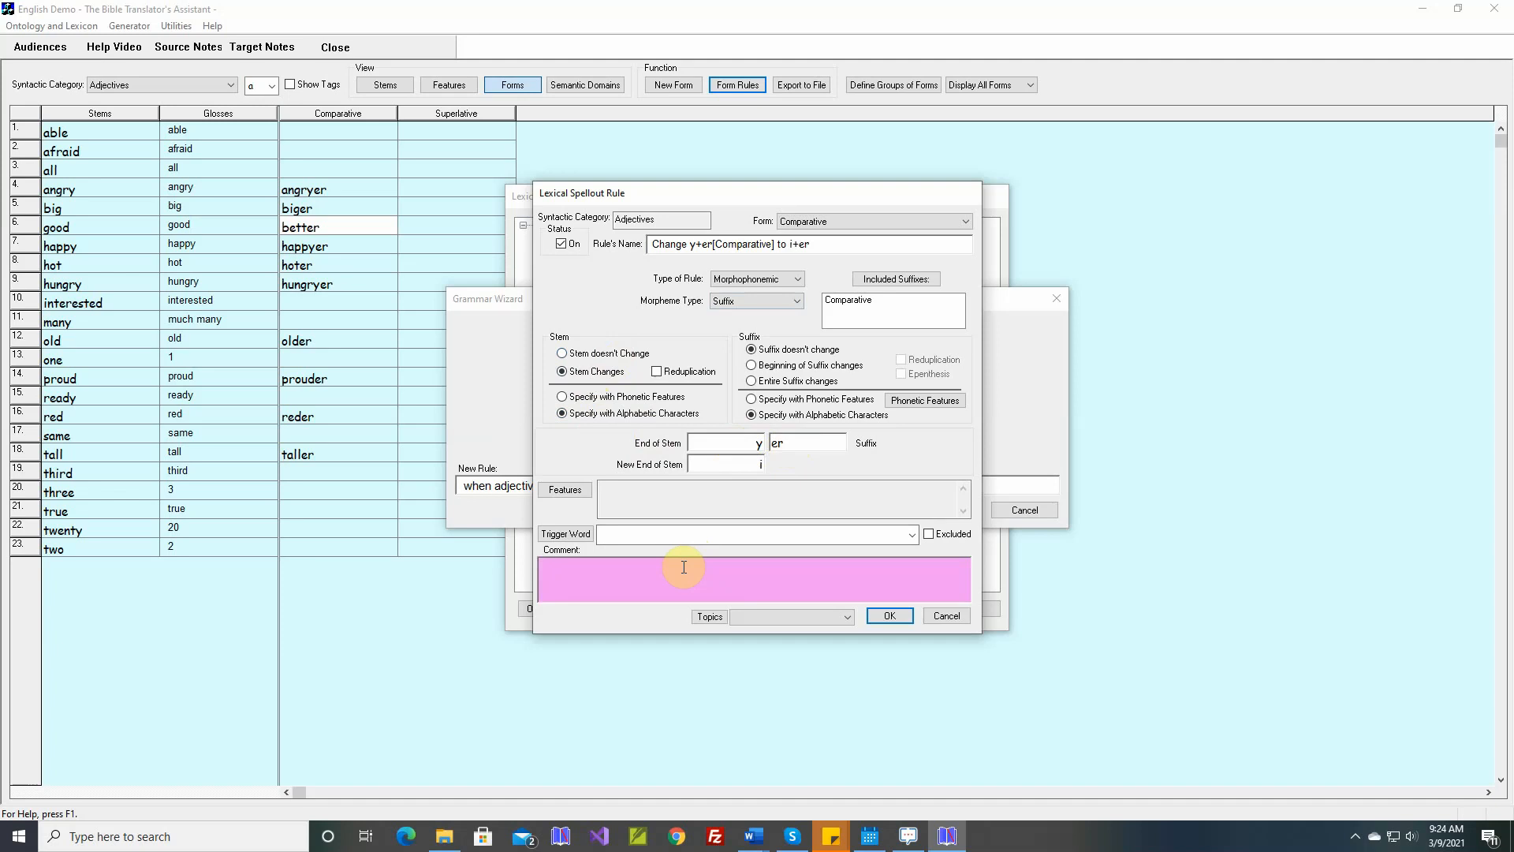
{"action": "type", "text": "angrier, happier, hungrier"}
{"action": "left_click", "coordinate": [888, 616]}
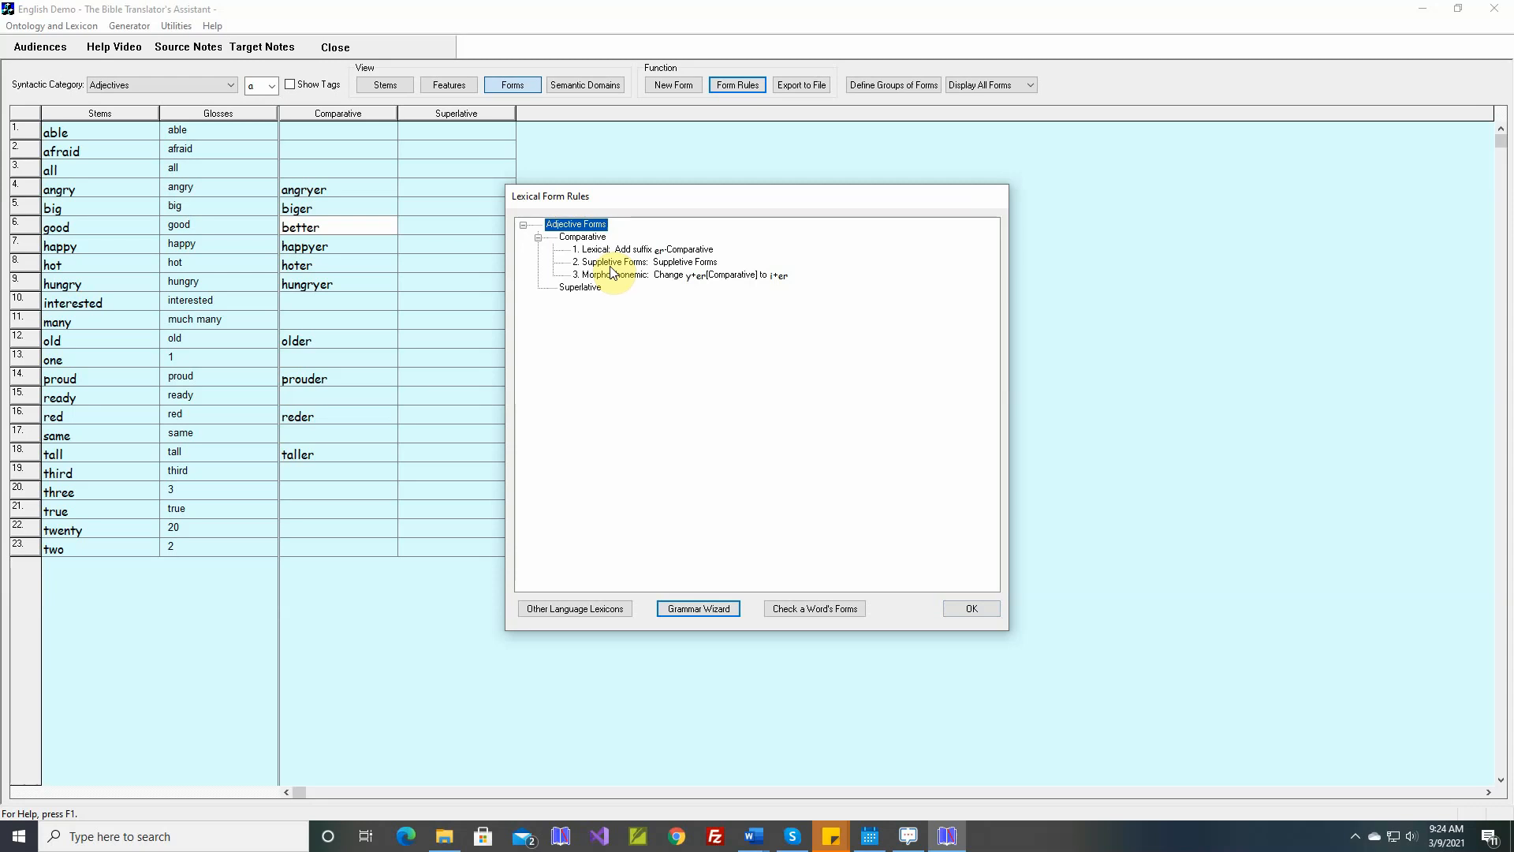
- Move the y-to-i morphophonemic rule above the Suppletive Forms rule and apply the form rules
{"action": "left_click_drag", "start_coordinate": [611, 272], "coordinate": [611, 261]}
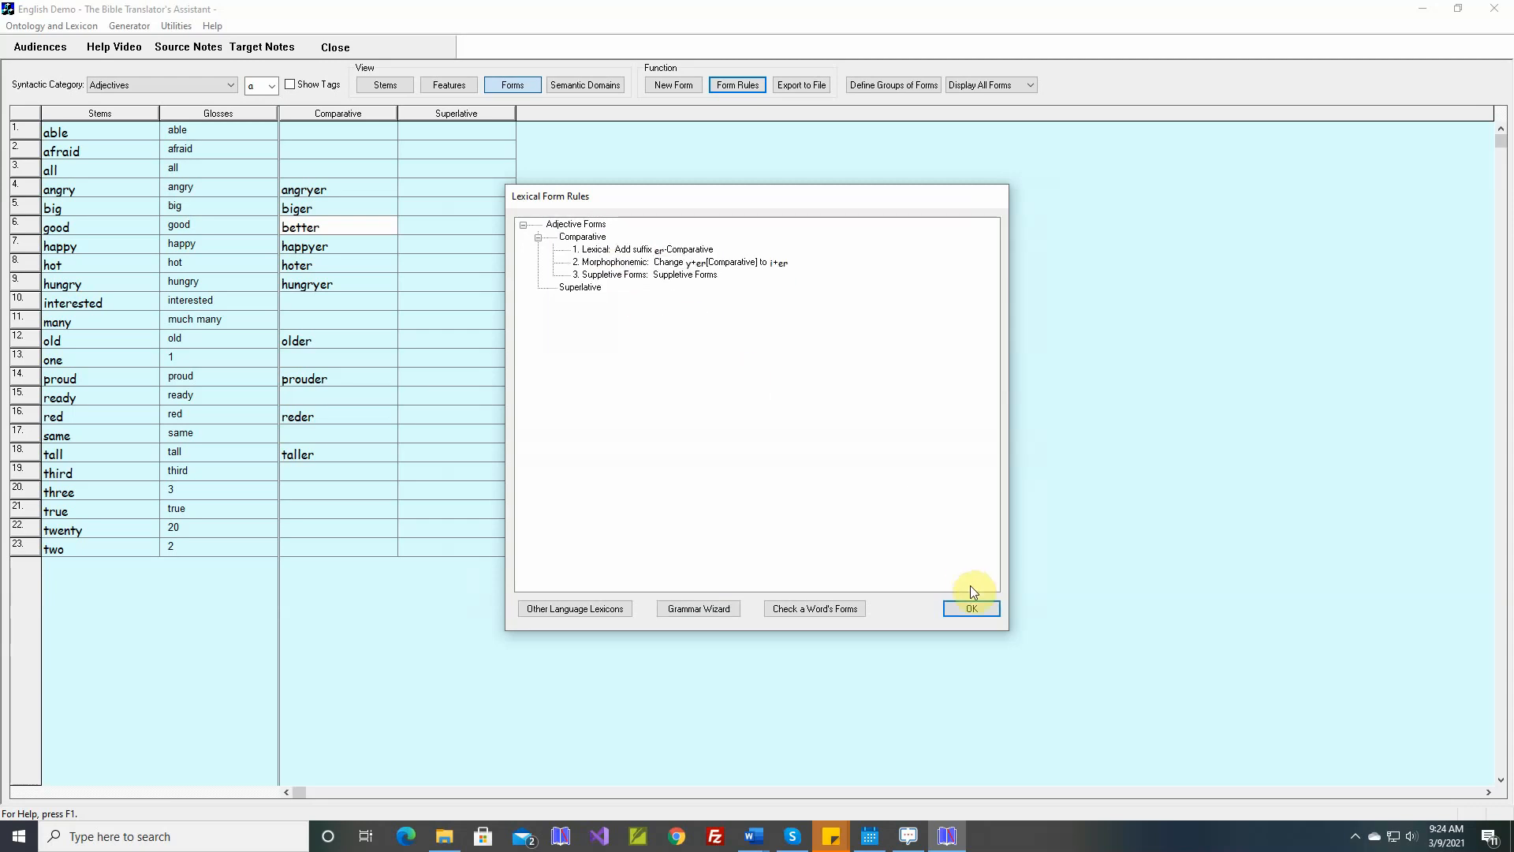
{"action": "left_click", "coordinate": [972, 605]}
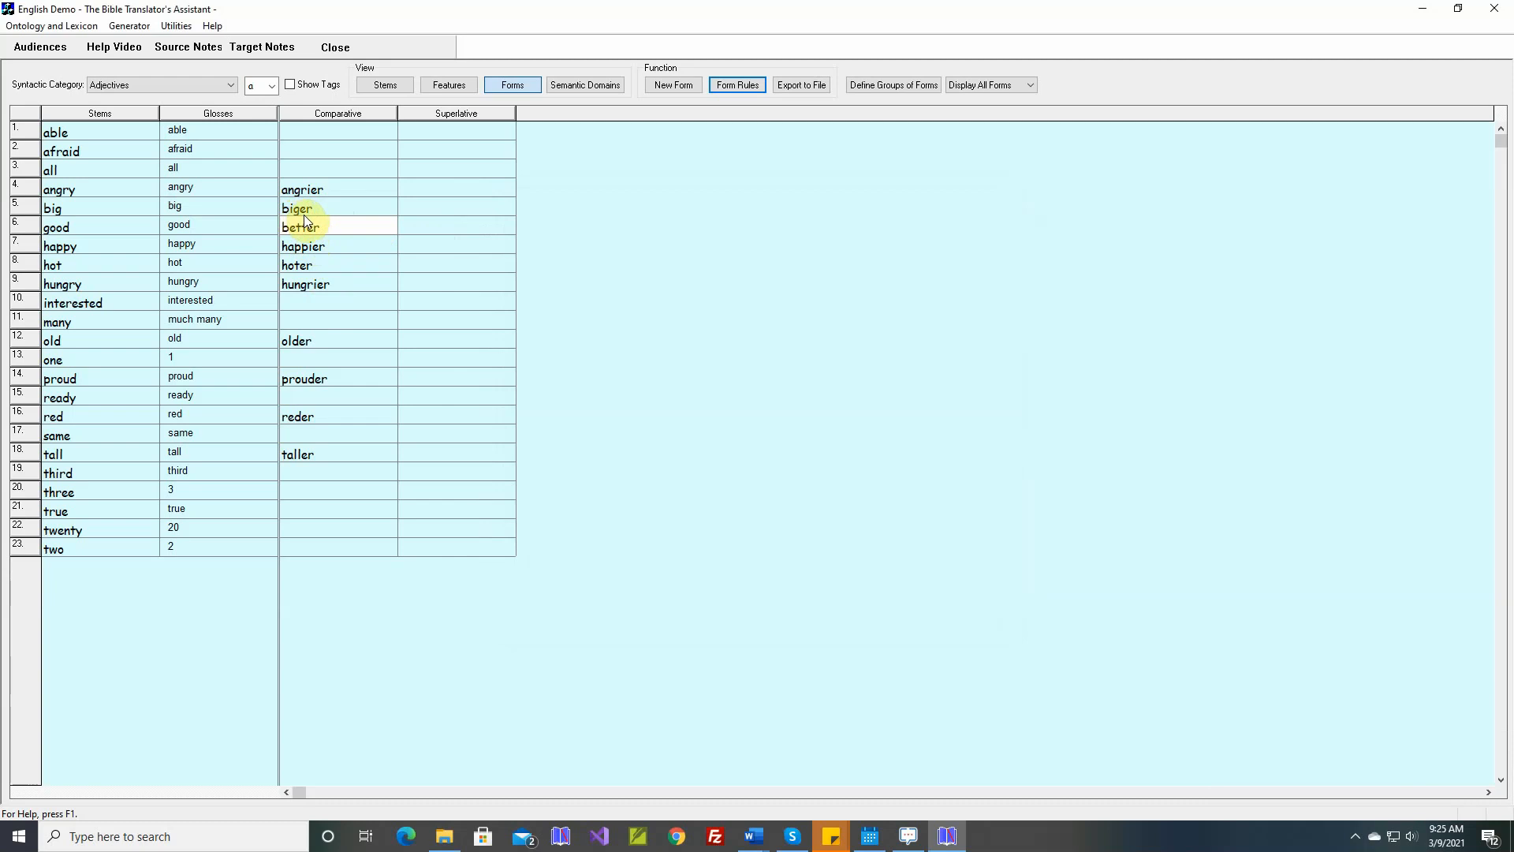
- Create a new Comparative form rule named "When a stem ends with CVC, reduplicate the final Consonant"
{"action": "left_click", "coordinate": [737, 87]}
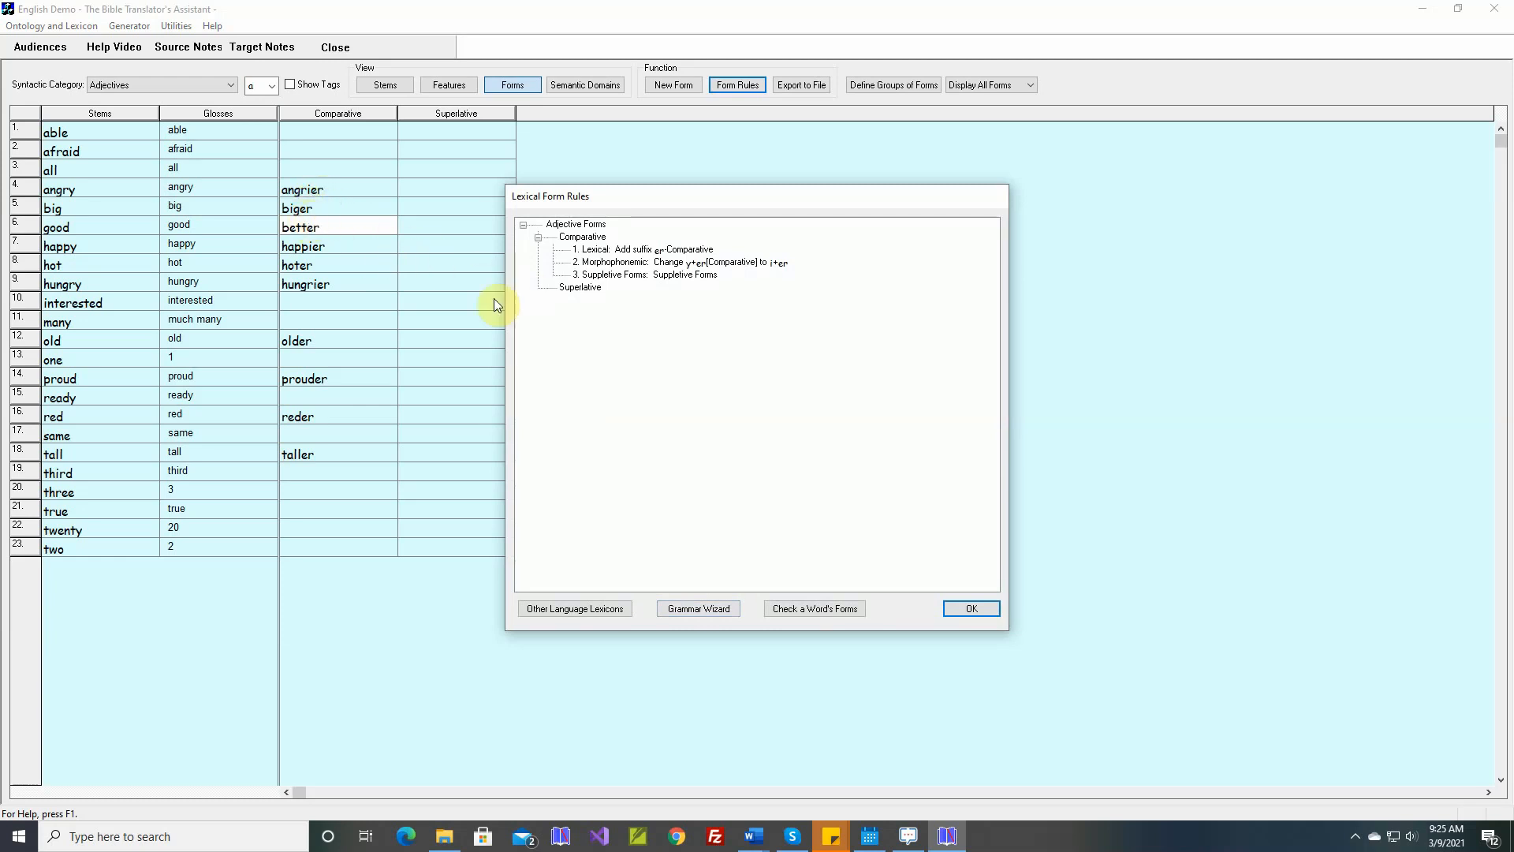
{"action": "double_click", "coordinate": [596, 239]}
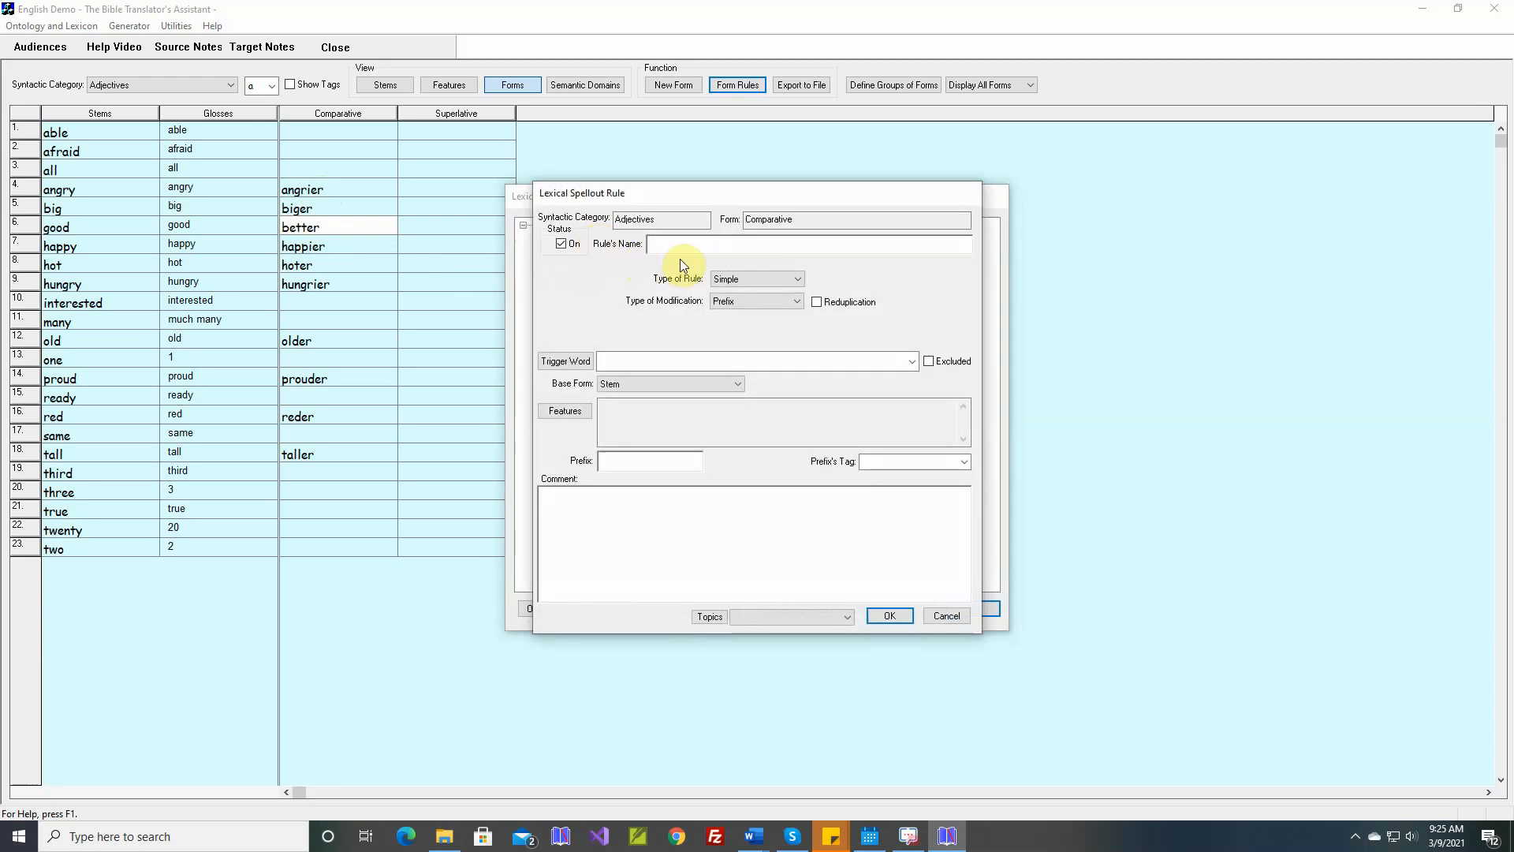
{"action": "type", "text": "When a stem ends with CVC"}
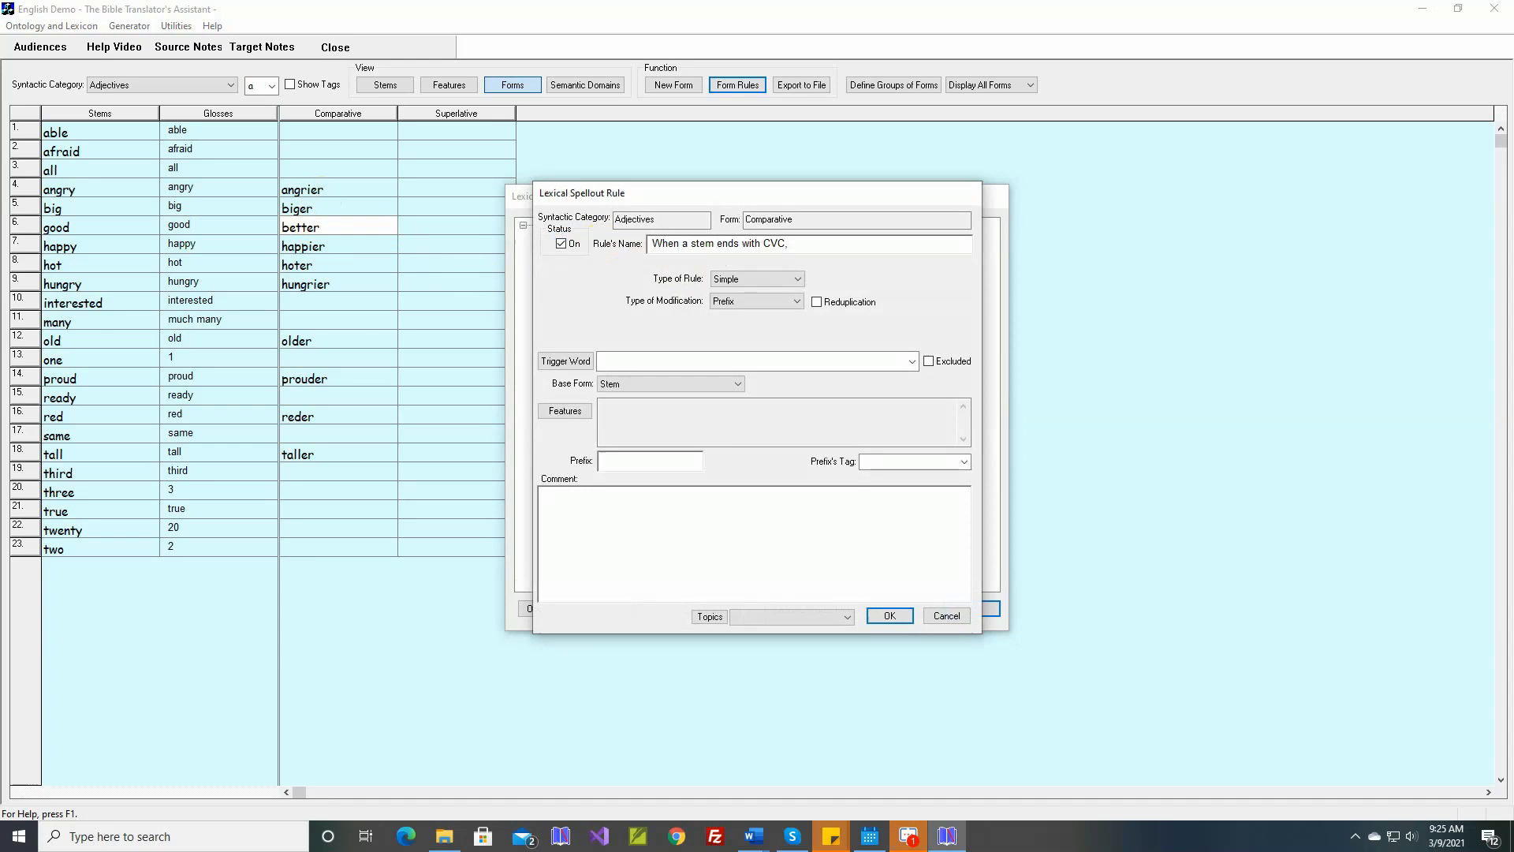
{"action": "type", "text": ", reduplicate the final Consonant"}
- Make the new rule Morphophonemic with morpheme type Suffix, and include the Comparative suffix
{"action": "left_click", "coordinate": [797, 280]}
{"action": "left_click", "coordinate": [771, 304]}
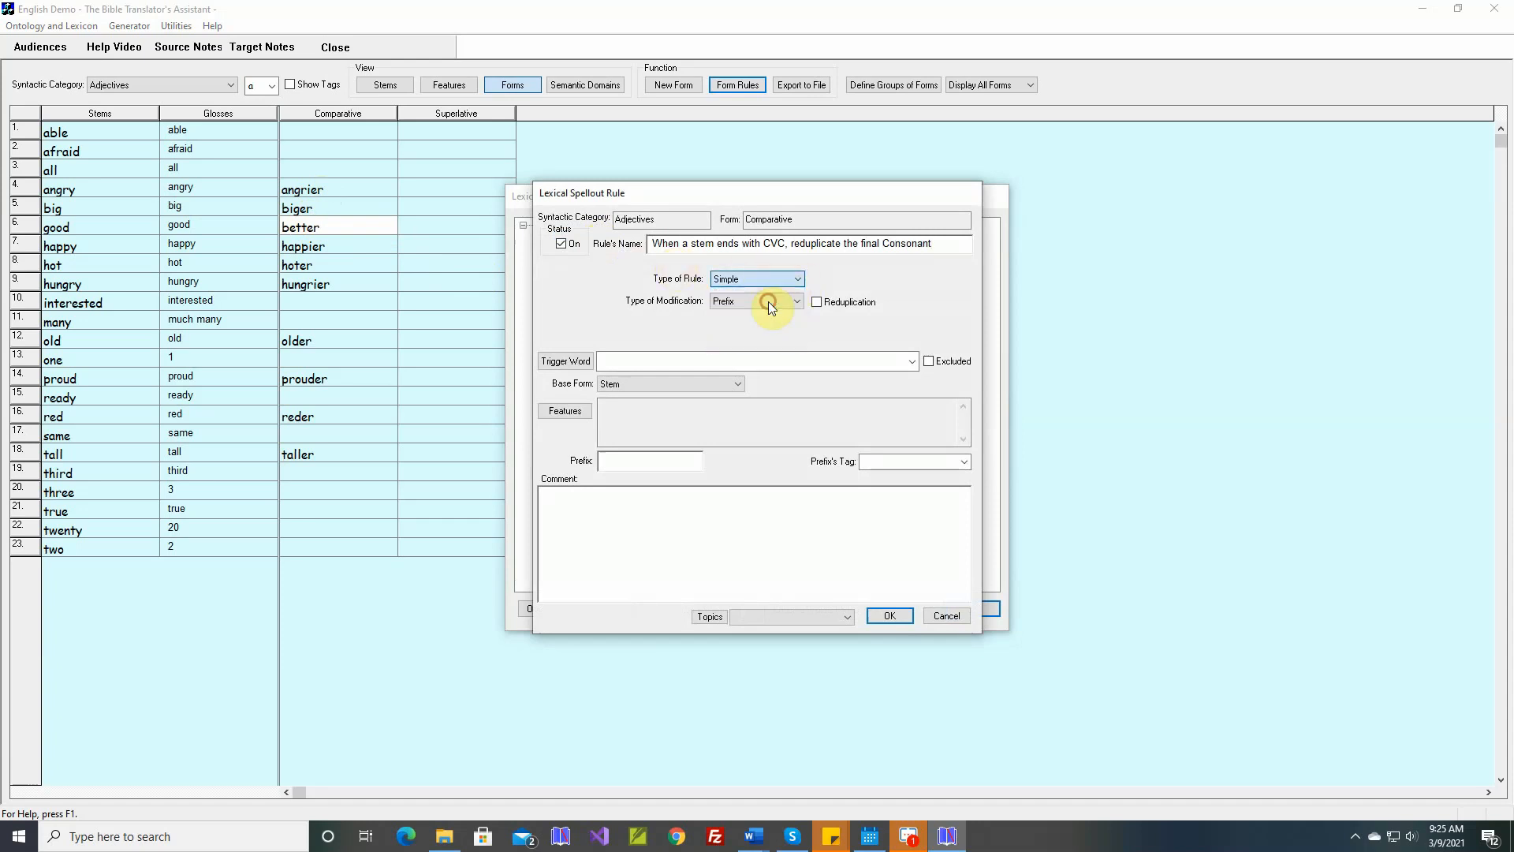
{"action": "left_click", "coordinate": [798, 300]}
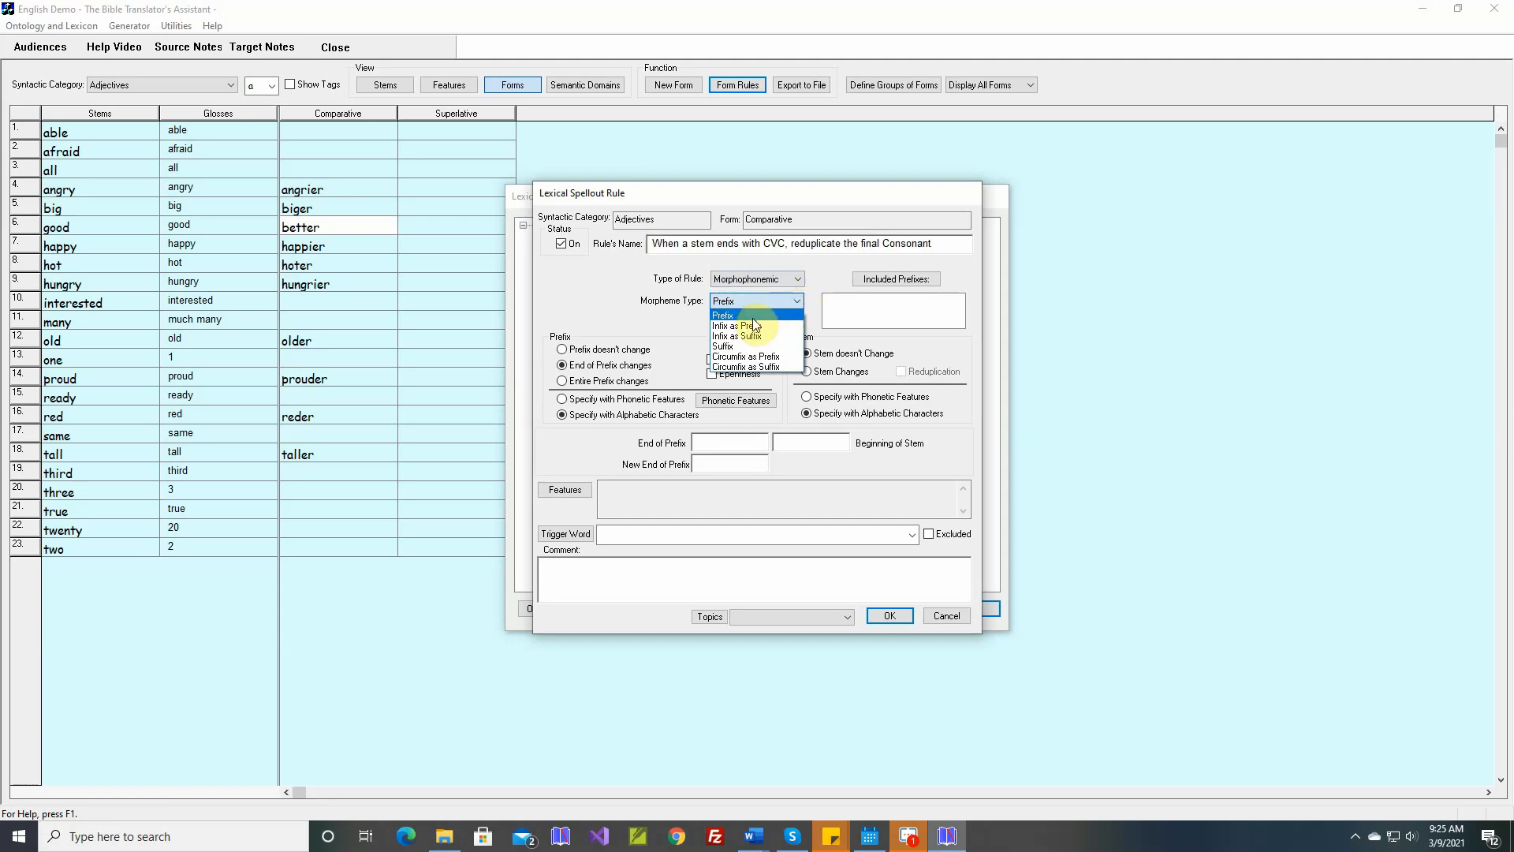
{"action": "left_click", "coordinate": [749, 349]}
{"action": "left_click", "coordinate": [909, 279]}
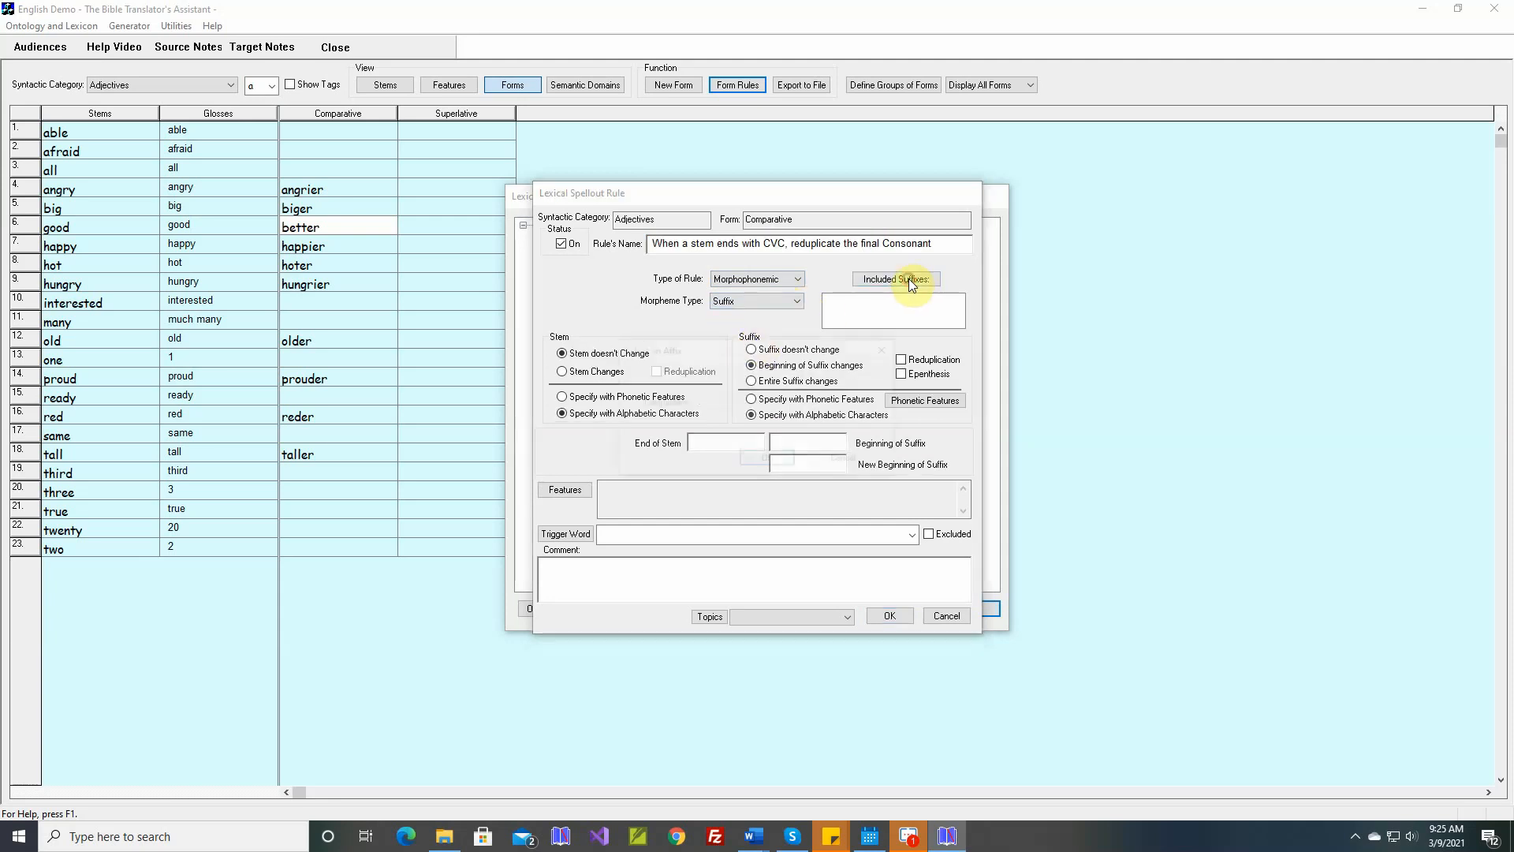
{"action": "left_click", "coordinate": [765, 461]}
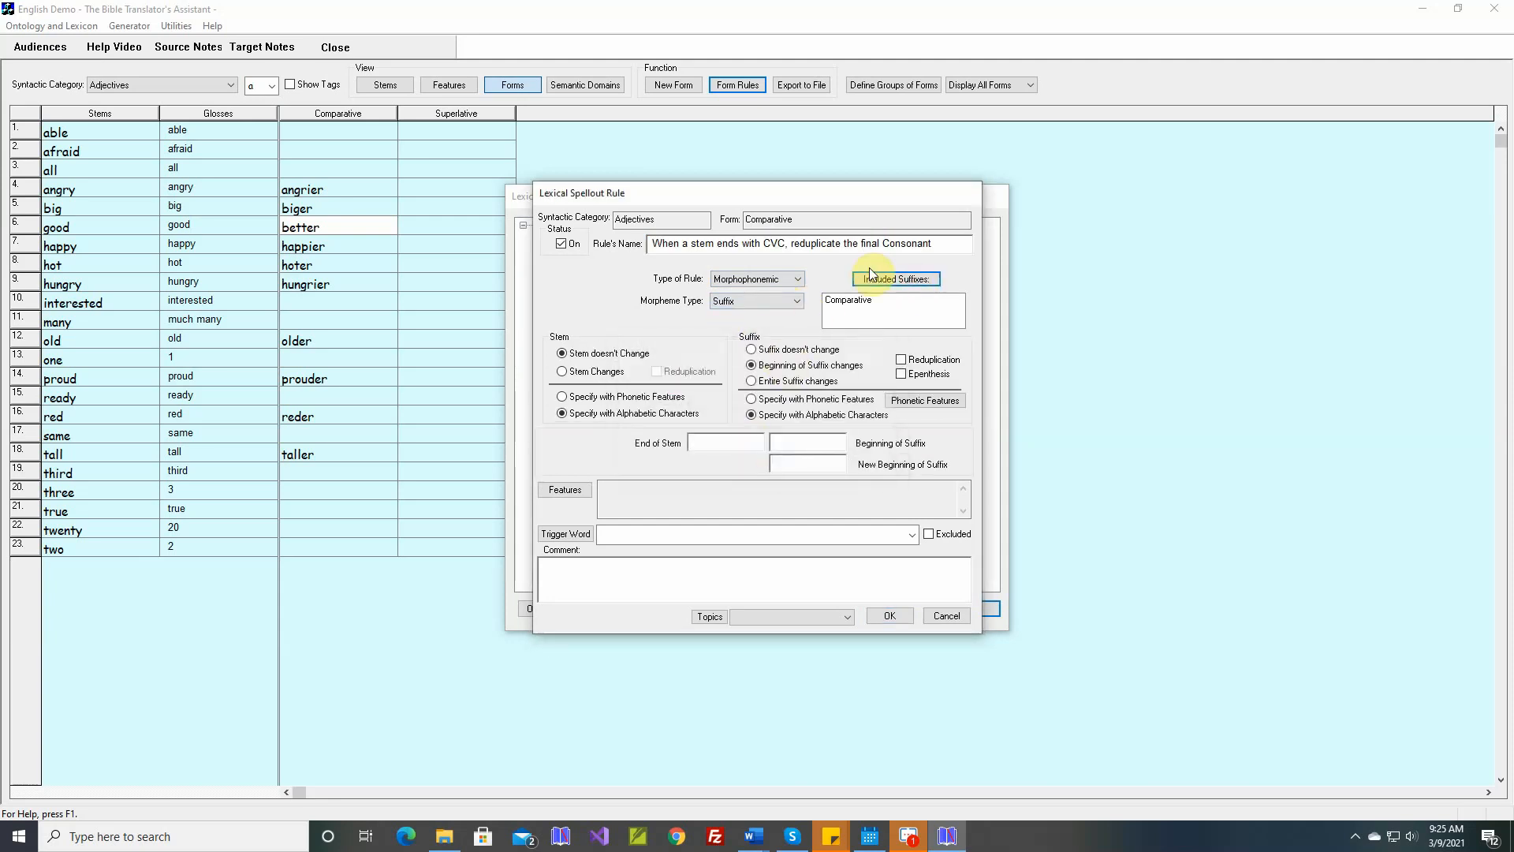
- Set the rule's stem to change by reduplication, using "Reduplicate last character of stem."
{"action": "left_click", "coordinate": [585, 374]}
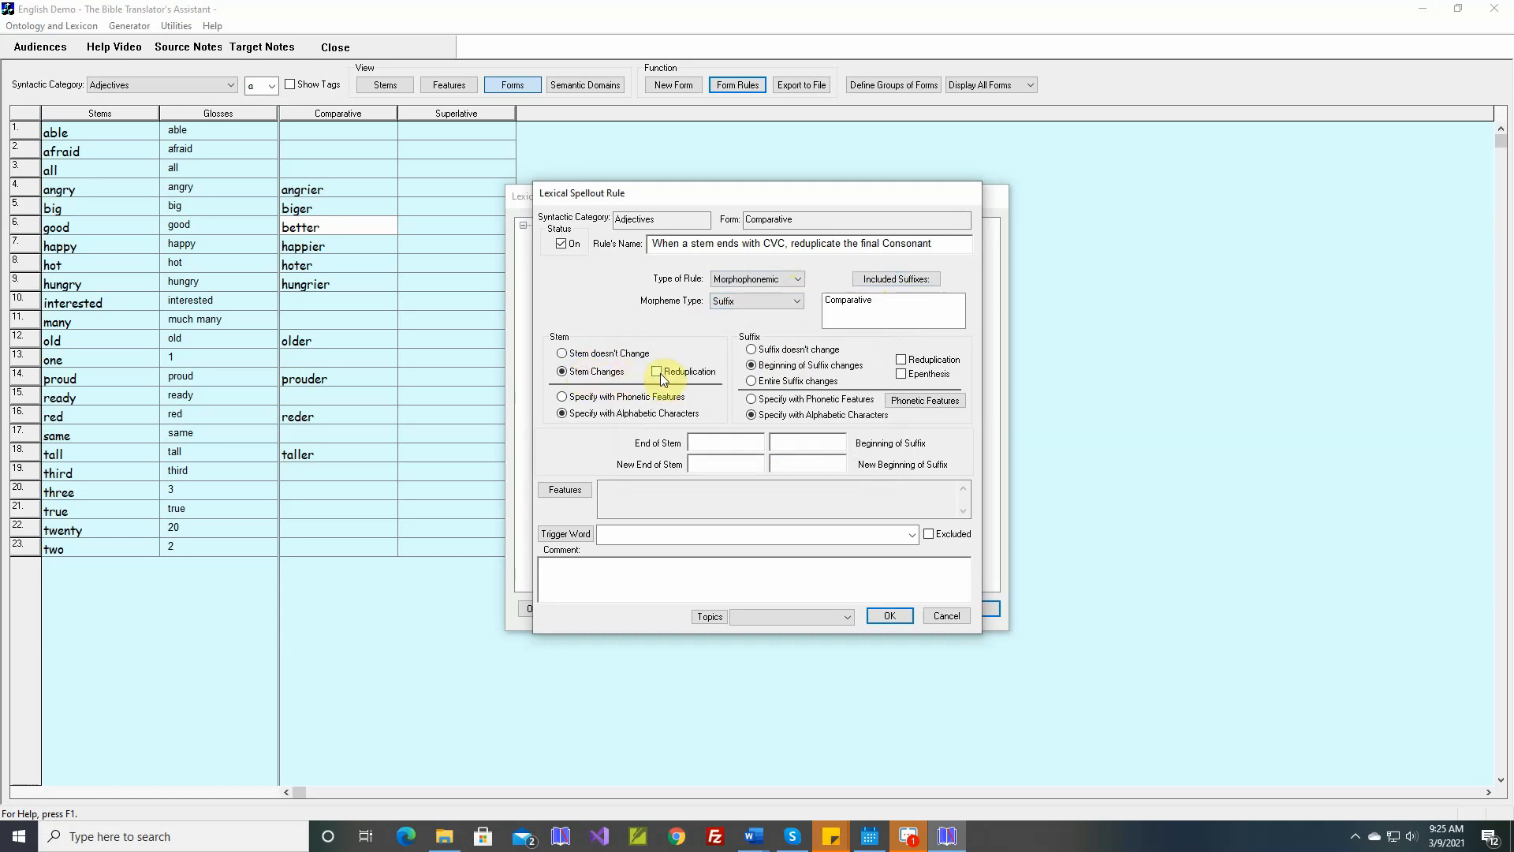
{"action": "left_click", "coordinate": [660, 373]}
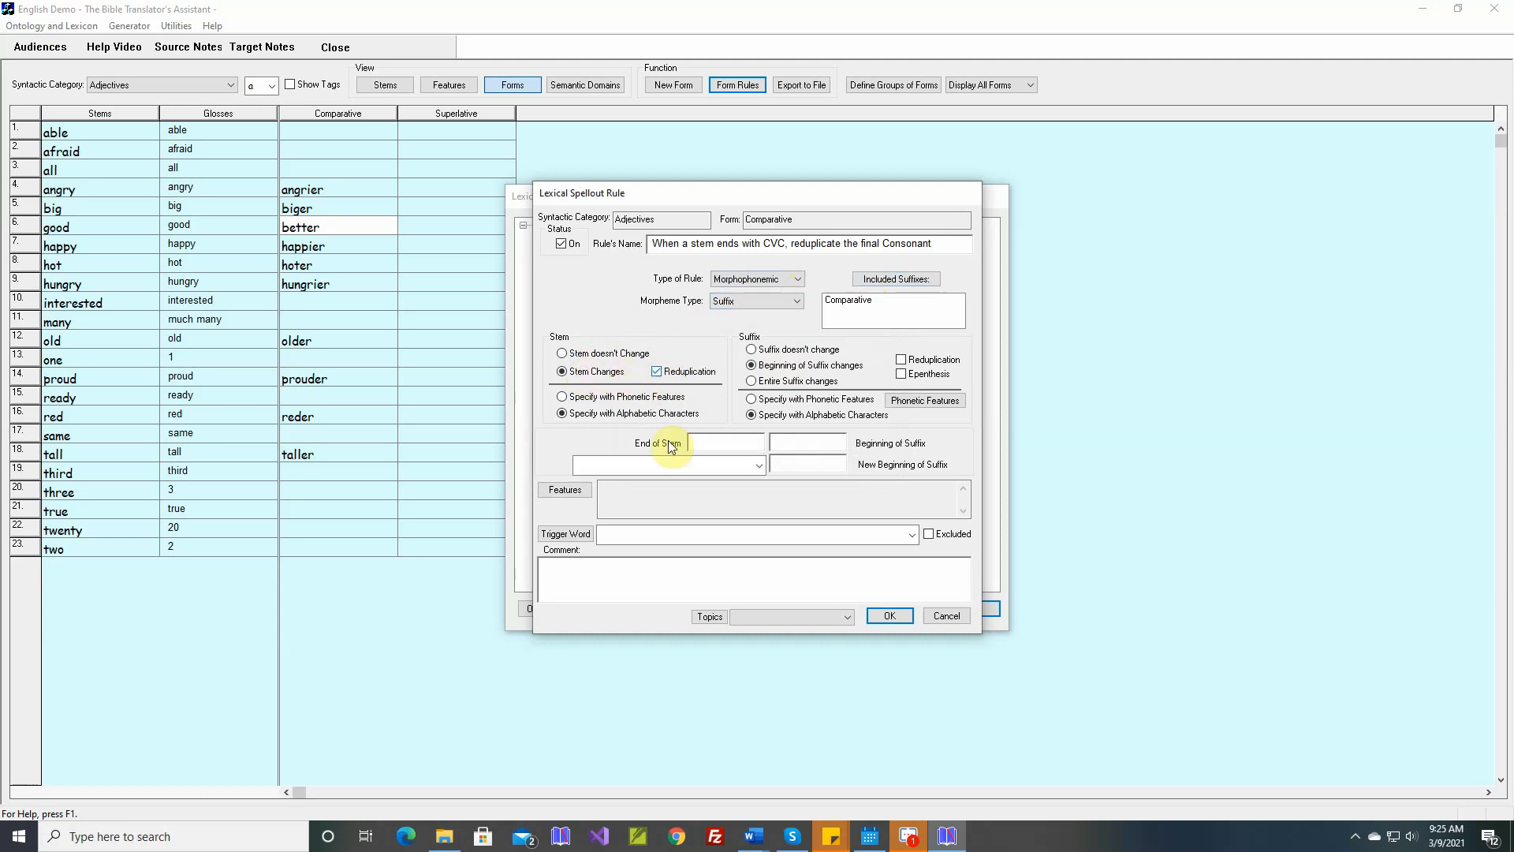
{"action": "left_click", "coordinate": [760, 467]}
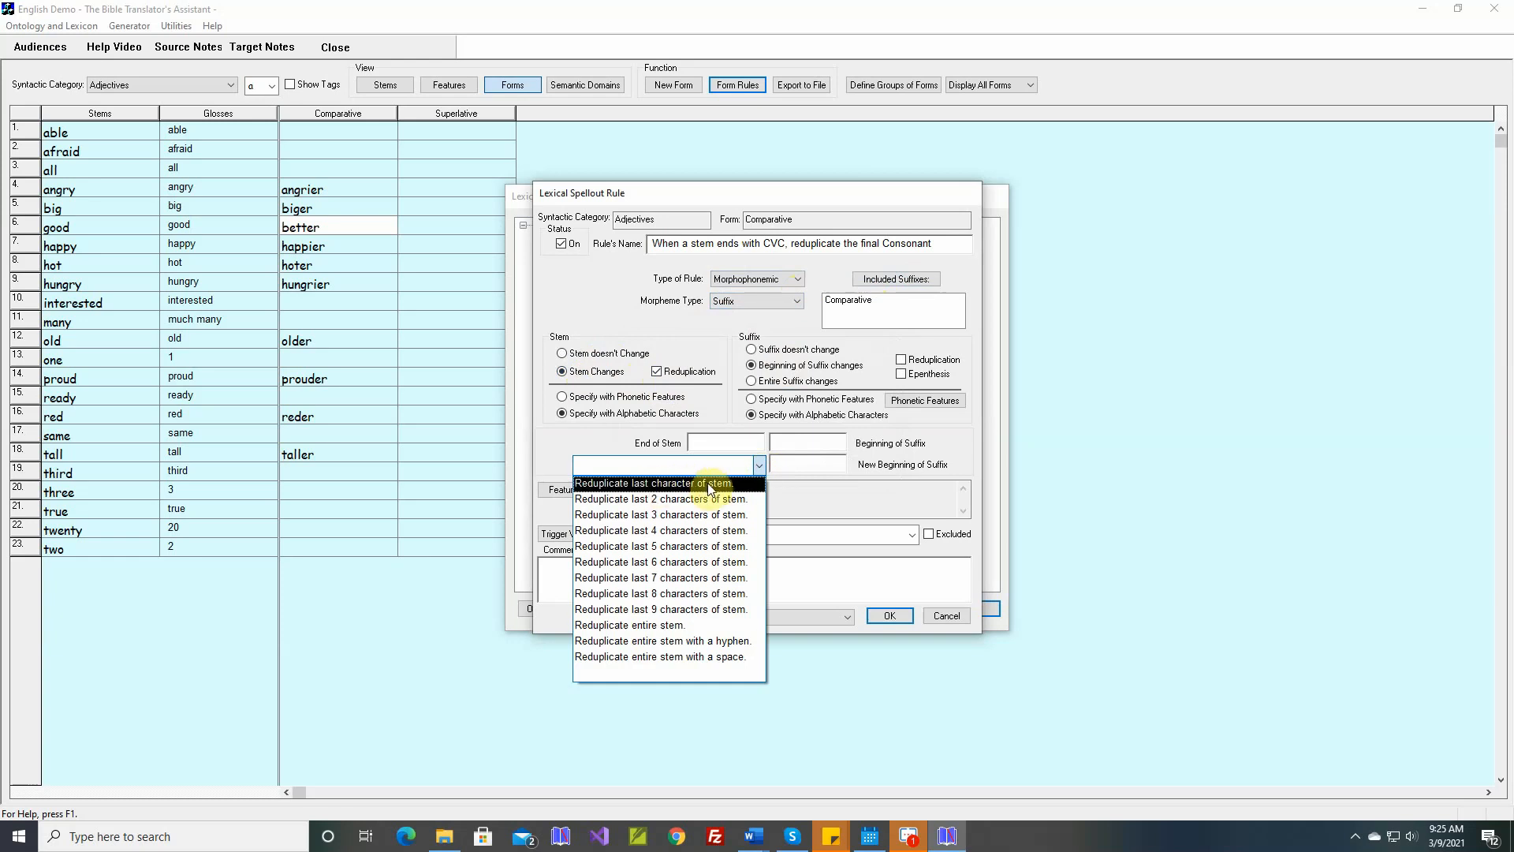
{"action": "left_click", "coordinate": [710, 484]}
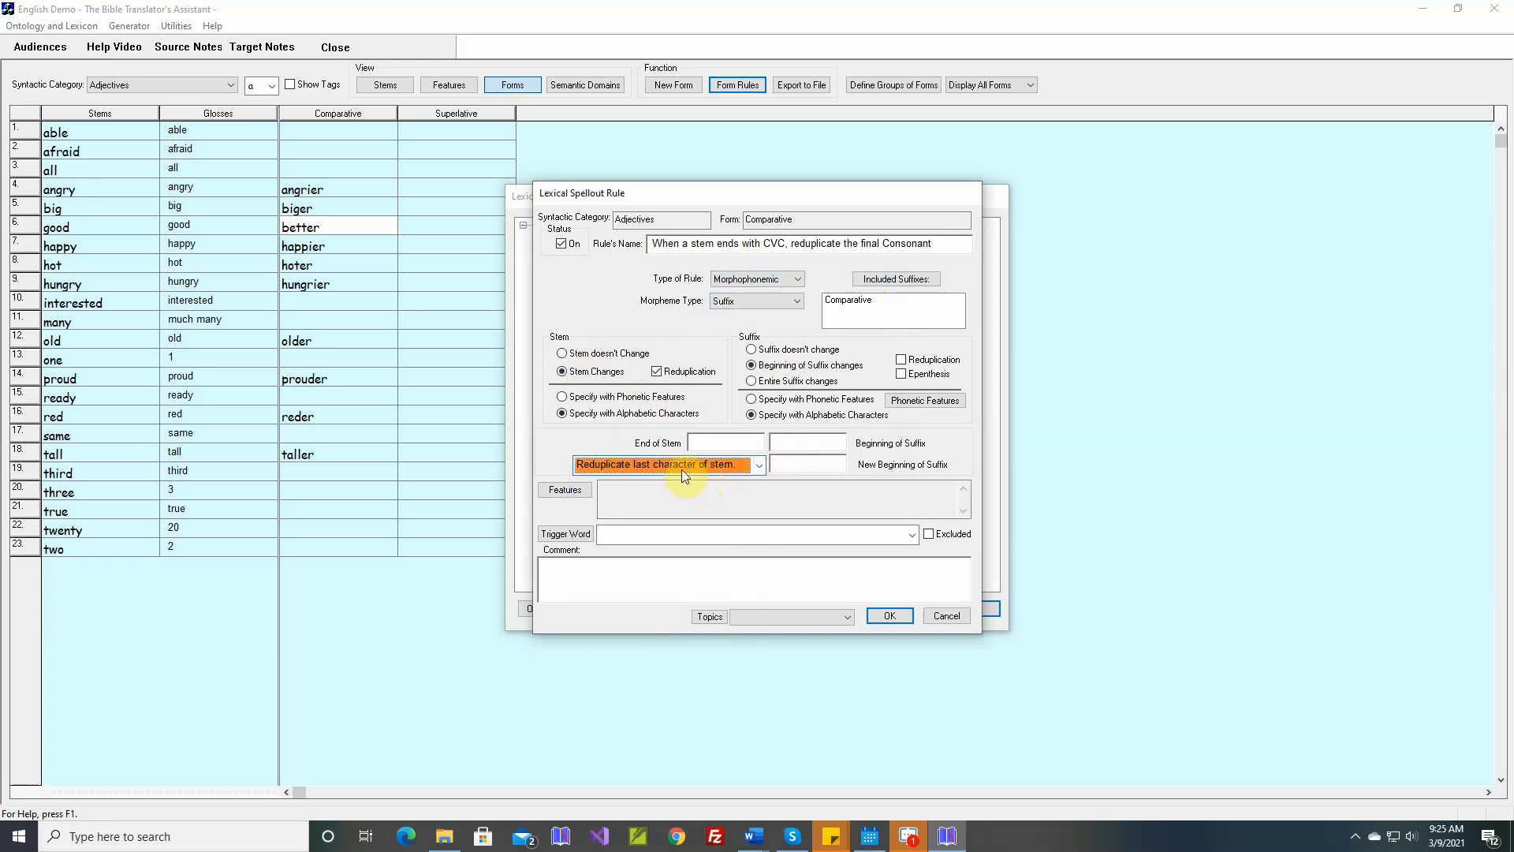
- Specify the end of the stem with phonetic features as Consonant, Vowel, Consonant in its last three positions
{"action": "left_click", "coordinate": [624, 398]}
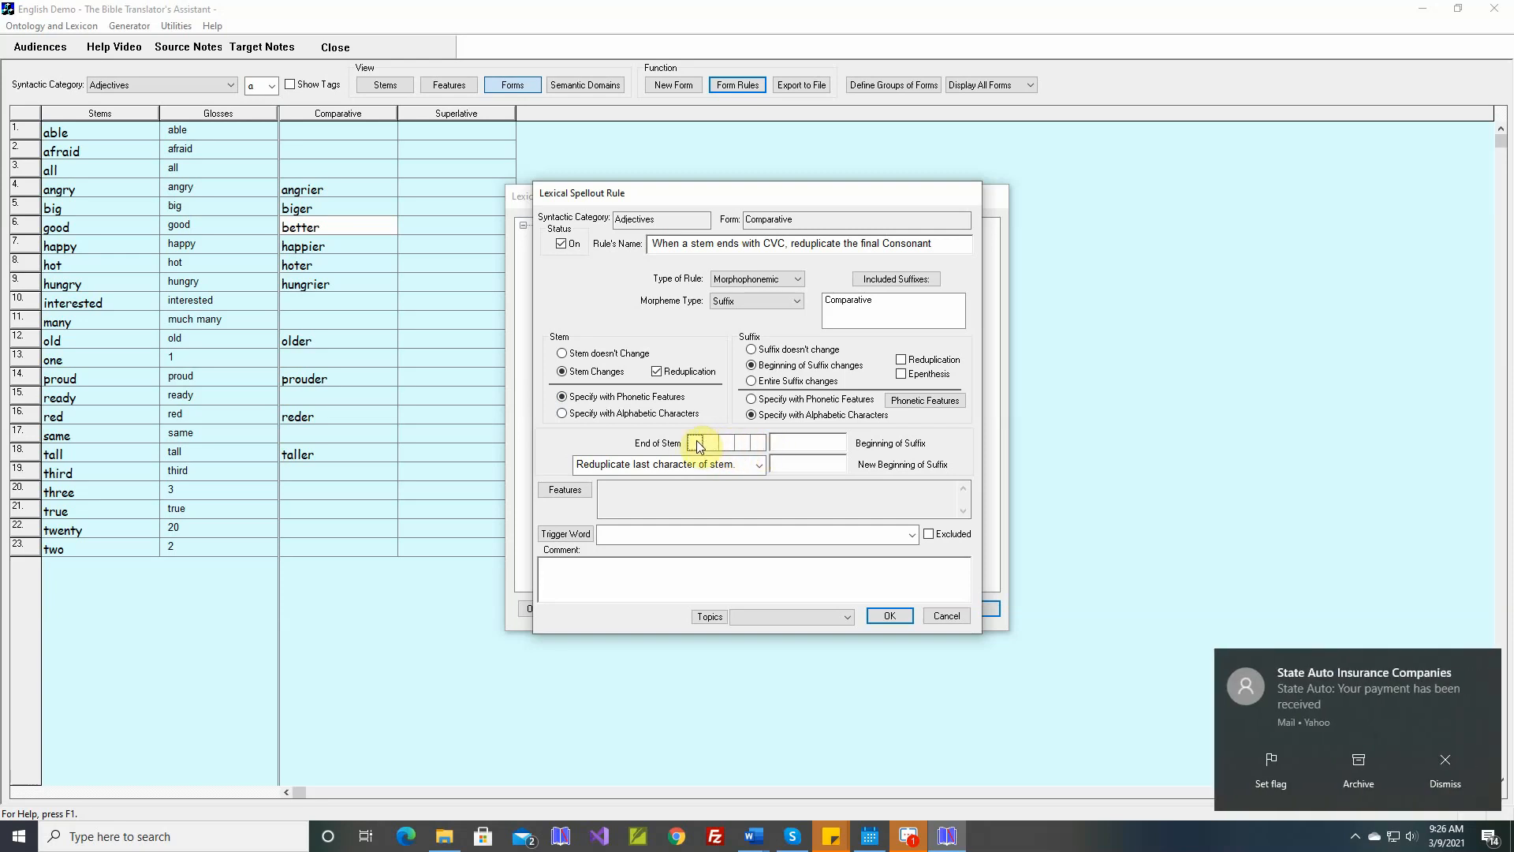
{"action": "left_click", "coordinate": [758, 443]}
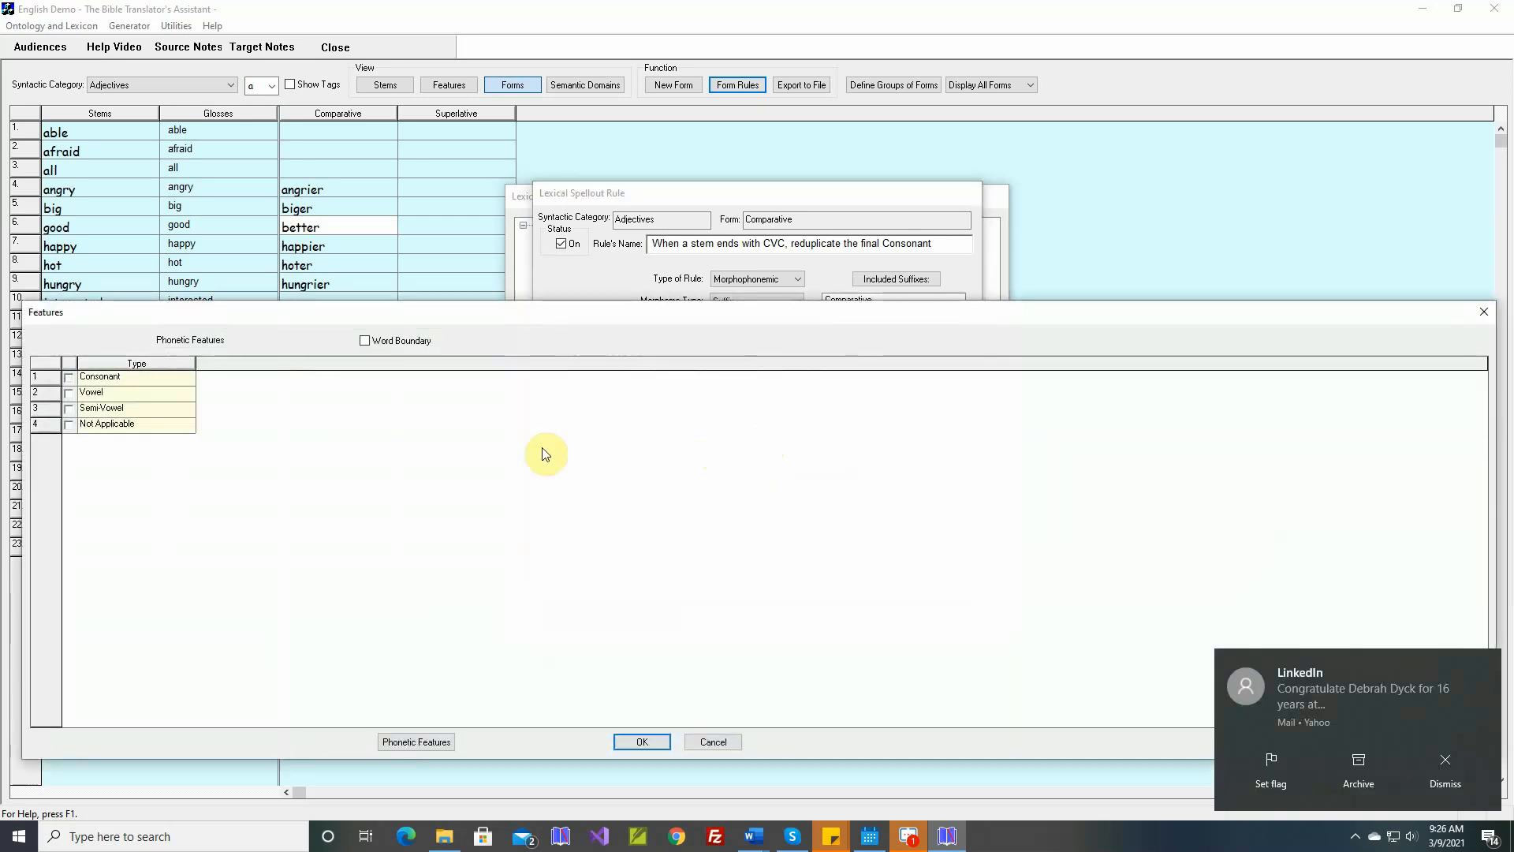
{"action": "left_click", "coordinate": [69, 377]}
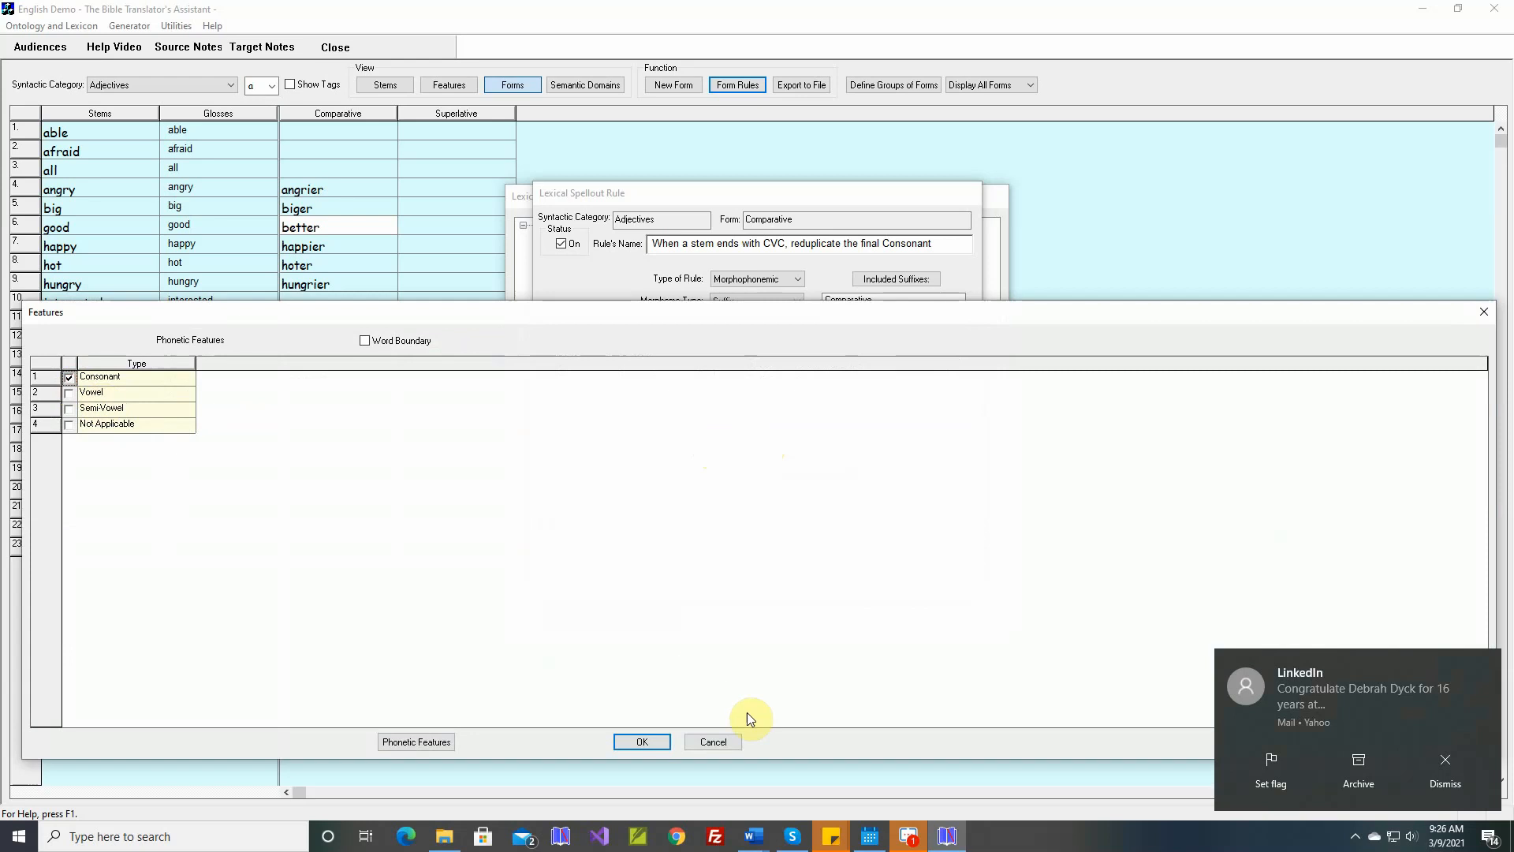
{"action": "left_click", "coordinate": [653, 741]}
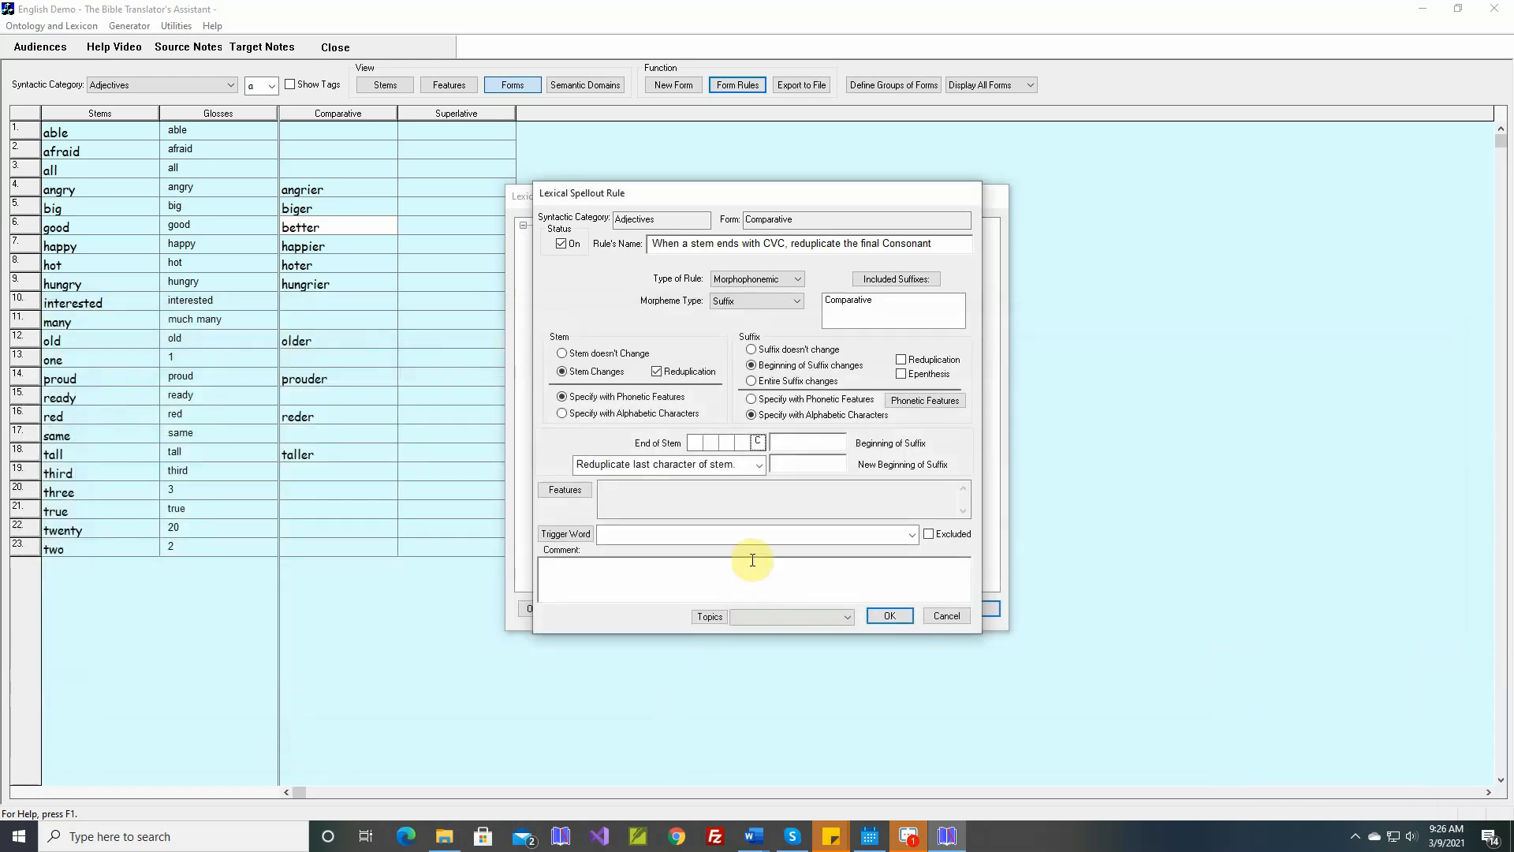
{"action": "left_click", "coordinate": [744, 446]}
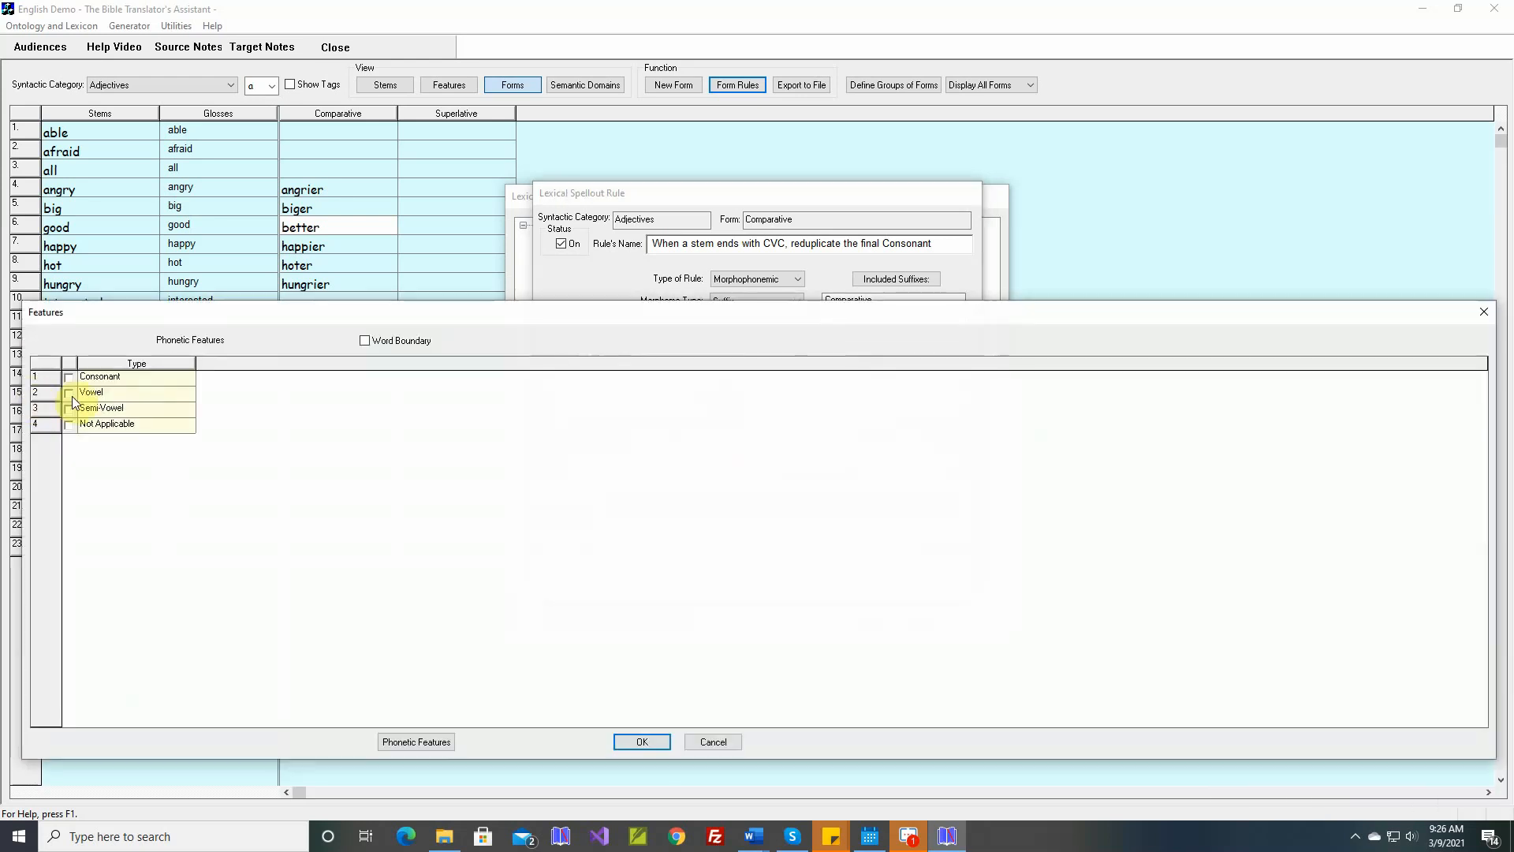
{"action": "left_click", "coordinate": [70, 393]}
{"action": "left_click", "coordinate": [664, 743]}
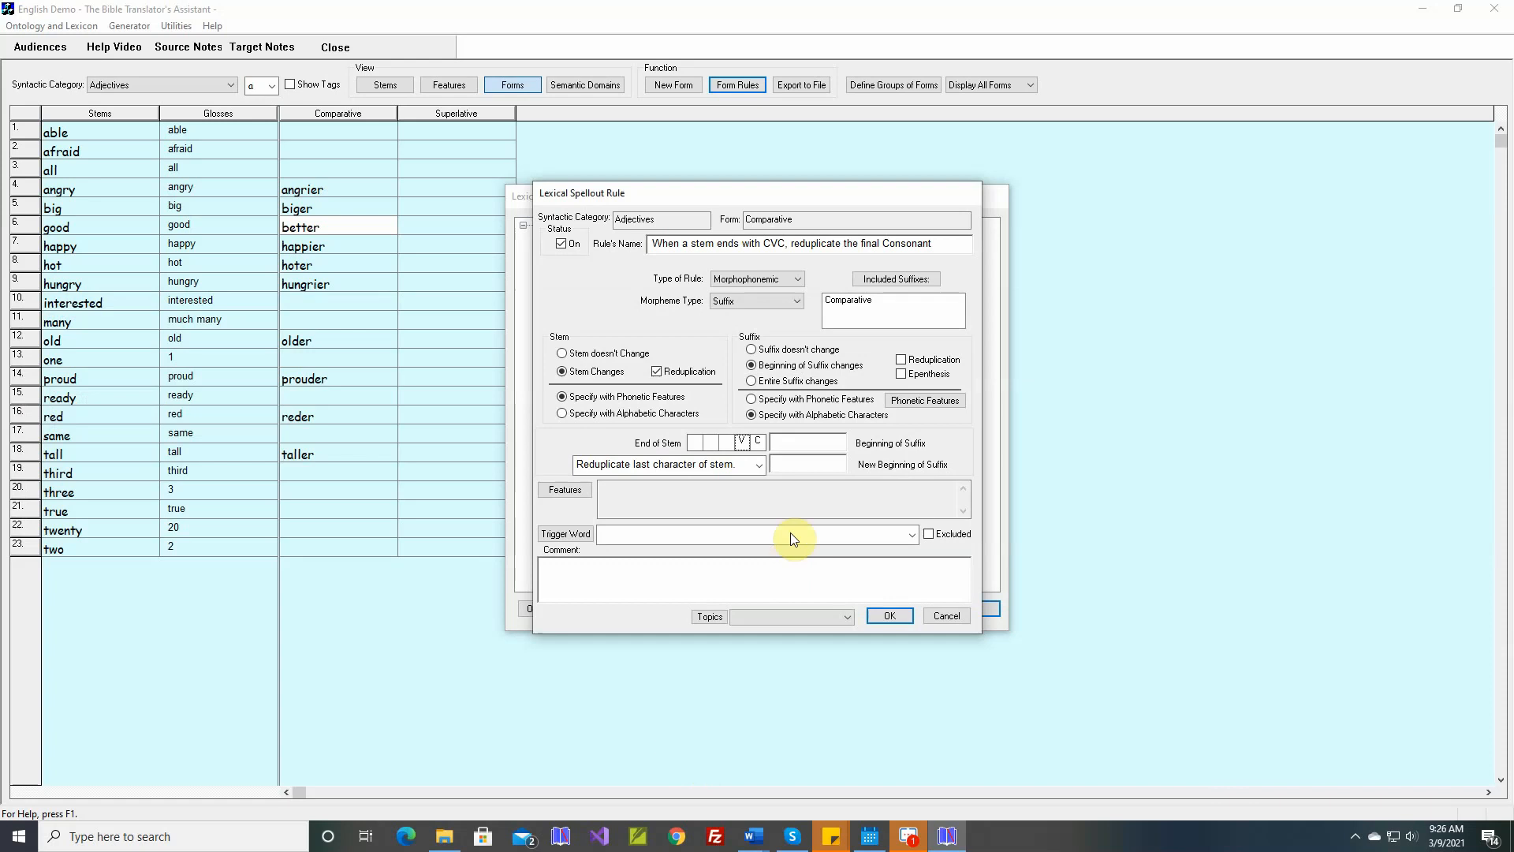
{"action": "left_click", "coordinate": [725, 446]}
{"action": "left_click", "coordinate": [69, 377]}
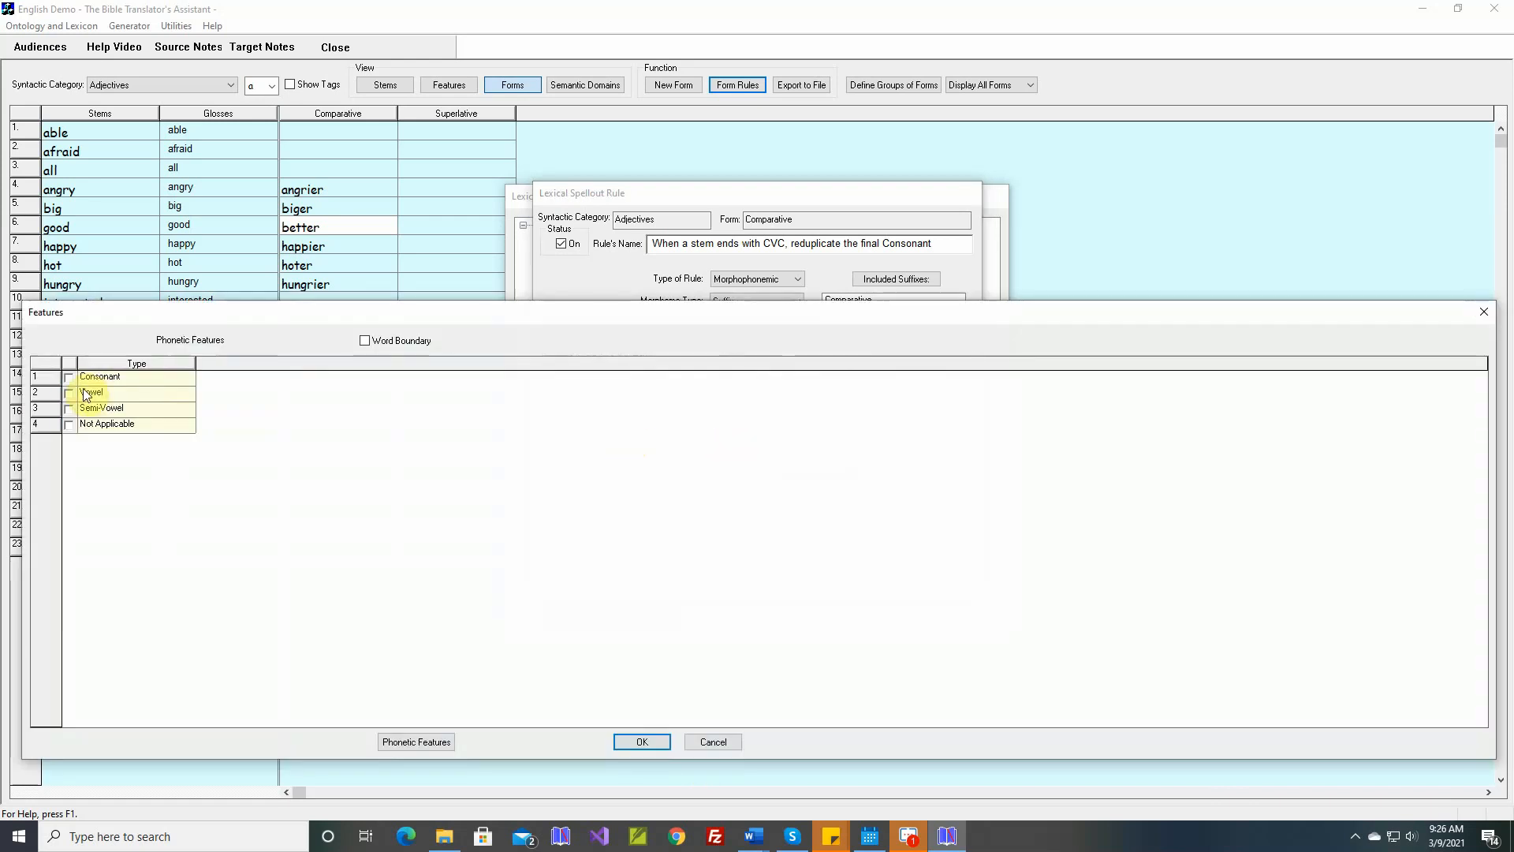
{"action": "left_click", "coordinate": [645, 743]}
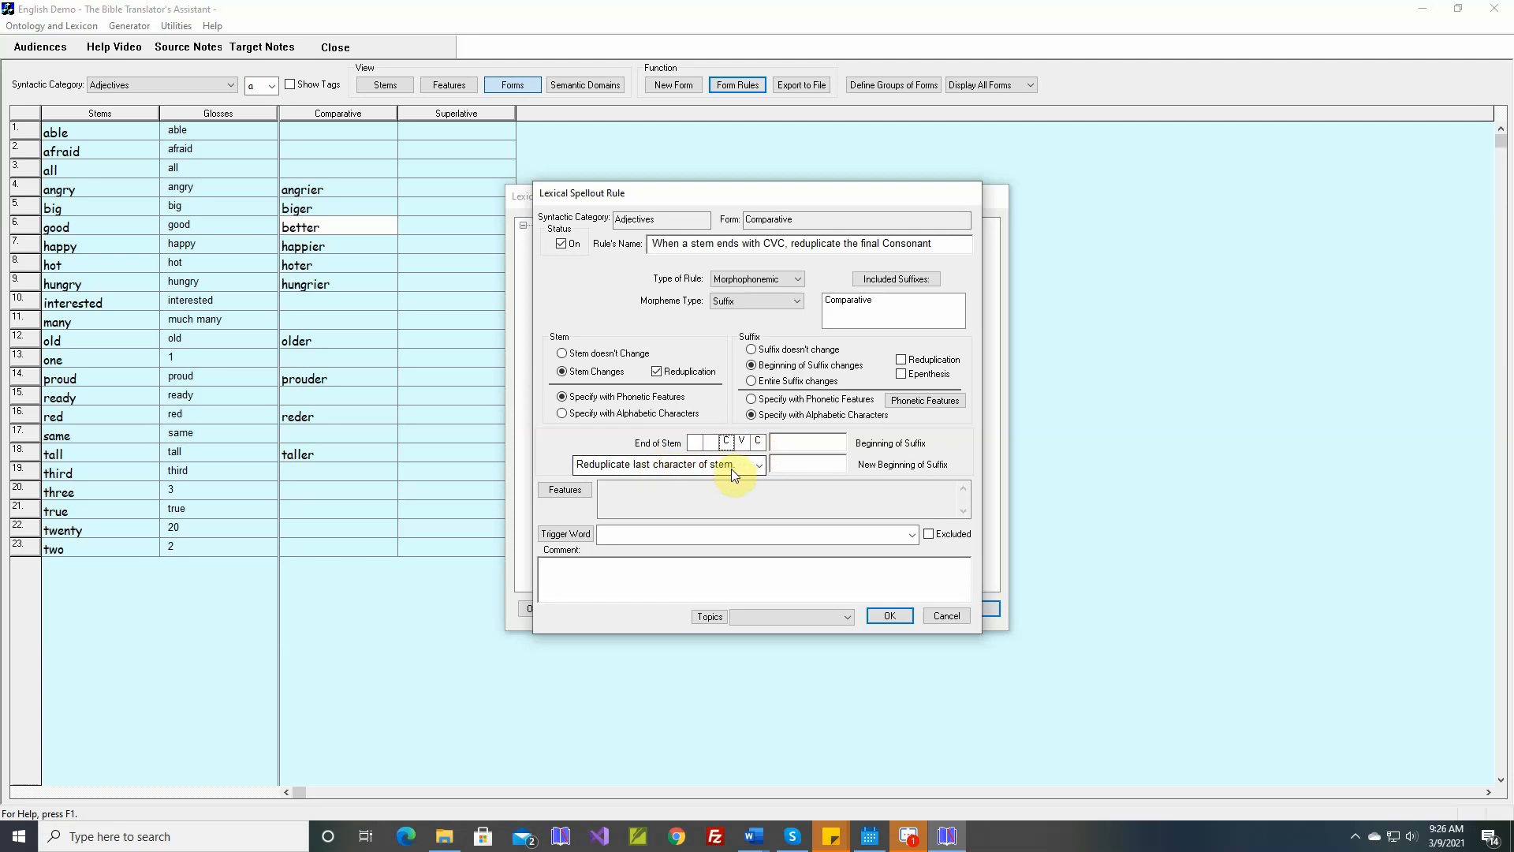
- Leave the suffix unchanged in the reduplication rule, specify suffix "er", add the comment "bigger, redder" and save the rule
{"action": "left_click", "coordinate": [781, 350]}
{"action": "left_click", "coordinate": [799, 442]}
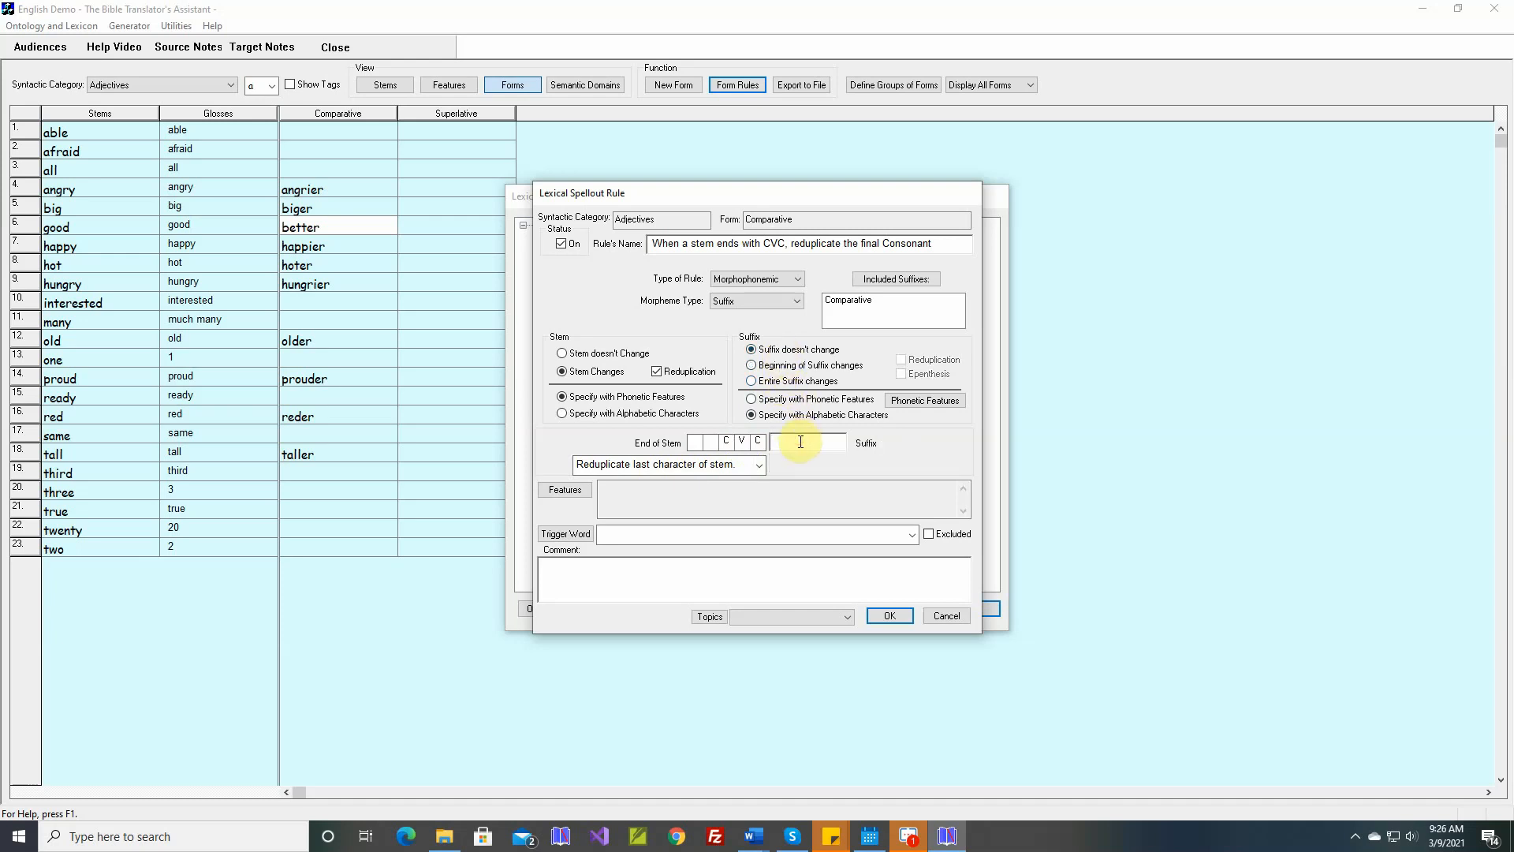
{"action": "type", "text": "er"}
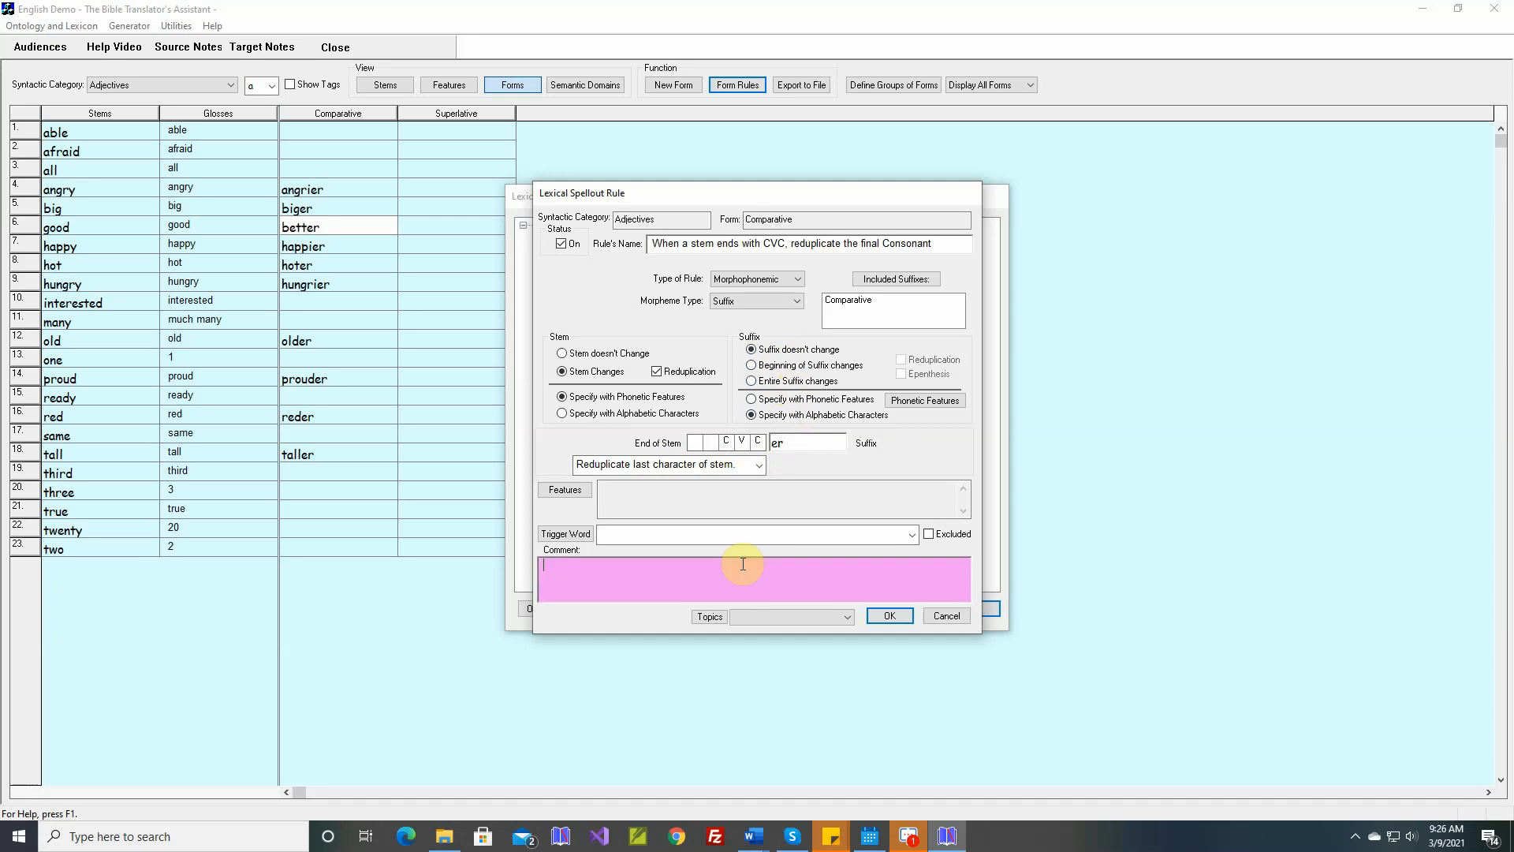
{"action": "type", "text": "bigger, redder"}
{"action": "left_click", "coordinate": [888, 615]}
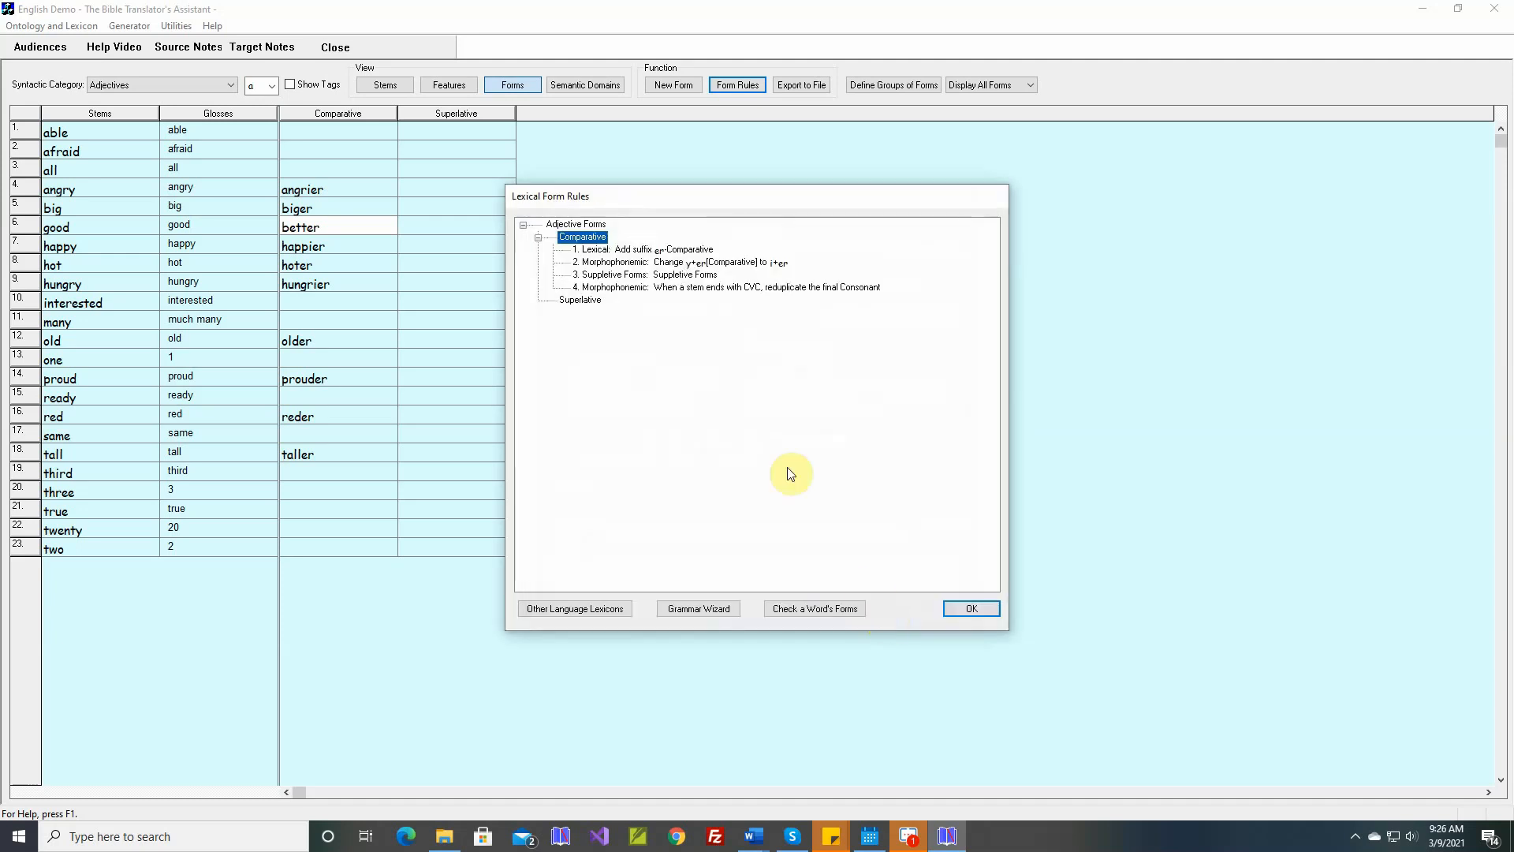
- Reorder the Comparative rules so Suppletive Forms follows the CVC reduplication rule, and apply the form rules
{"action": "left_click", "coordinate": [624, 275]}
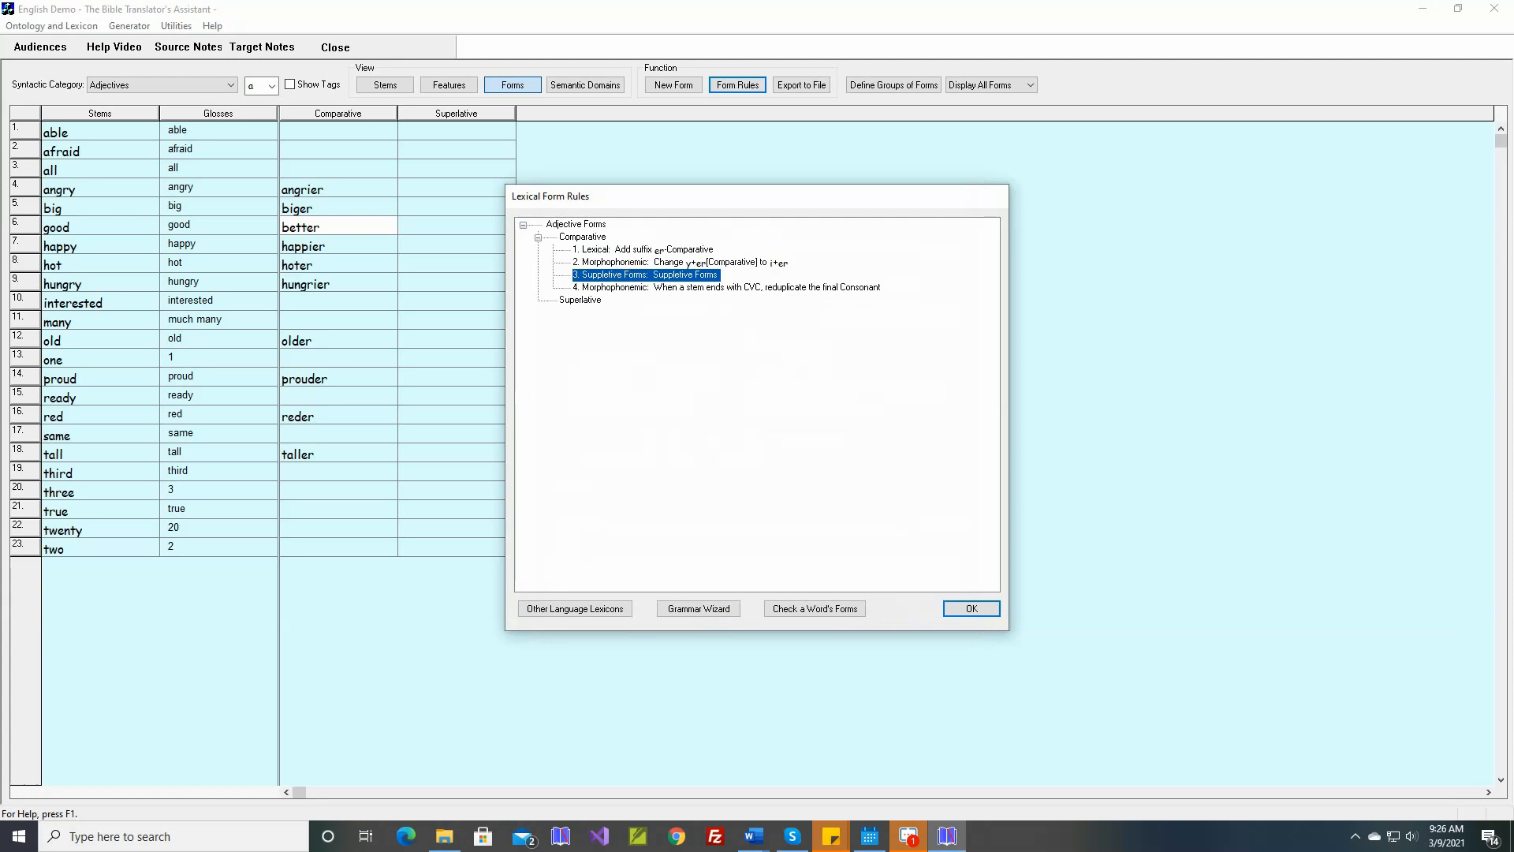
{"action": "left_click_drag", "start_coordinate": [624, 275], "coordinate": [665, 289]}
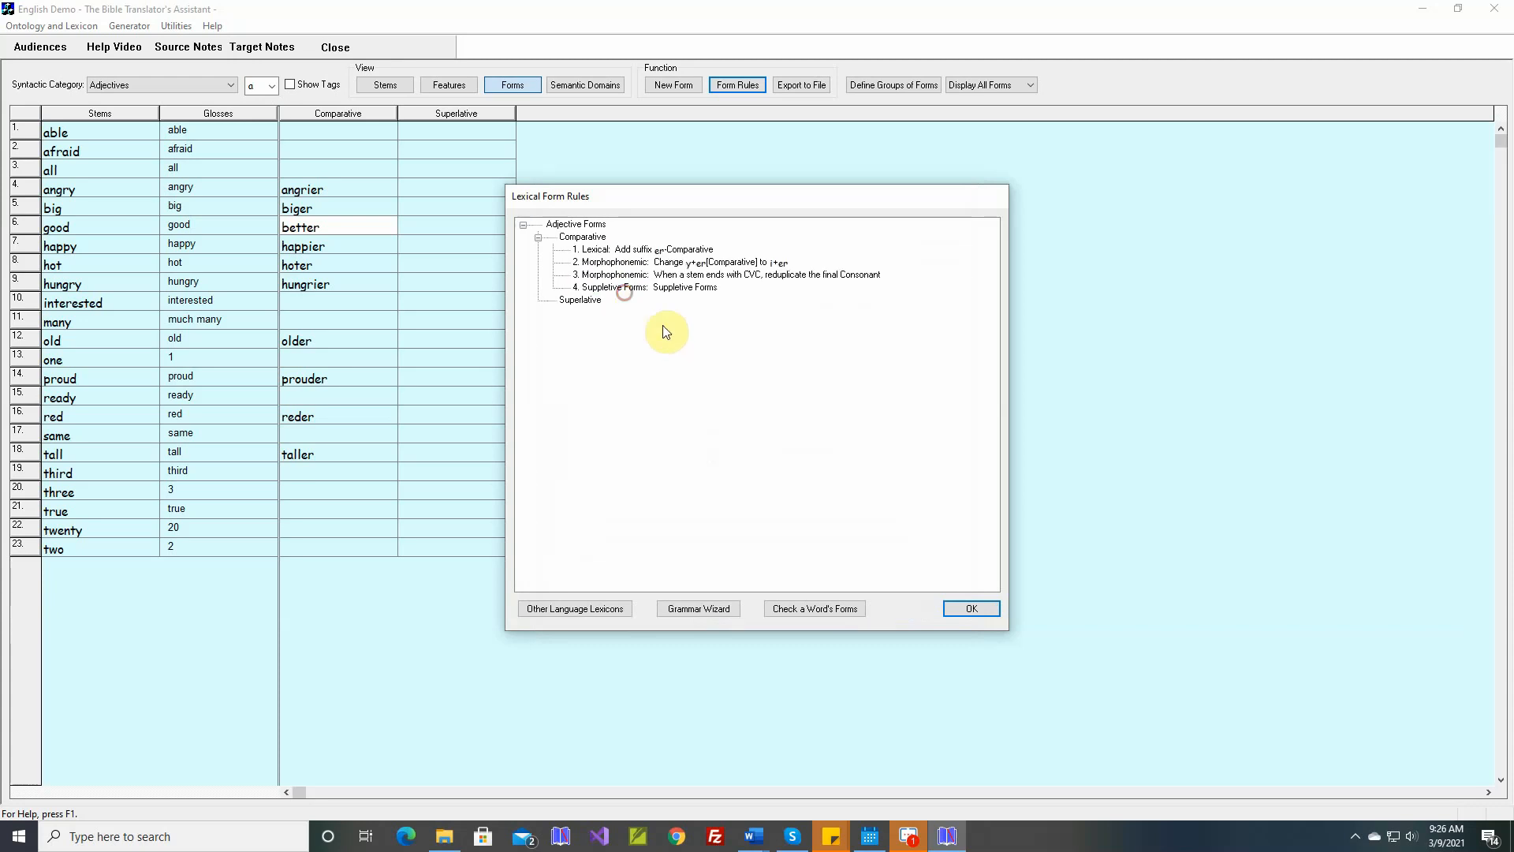
{"action": "left_click", "coordinate": [970, 612]}
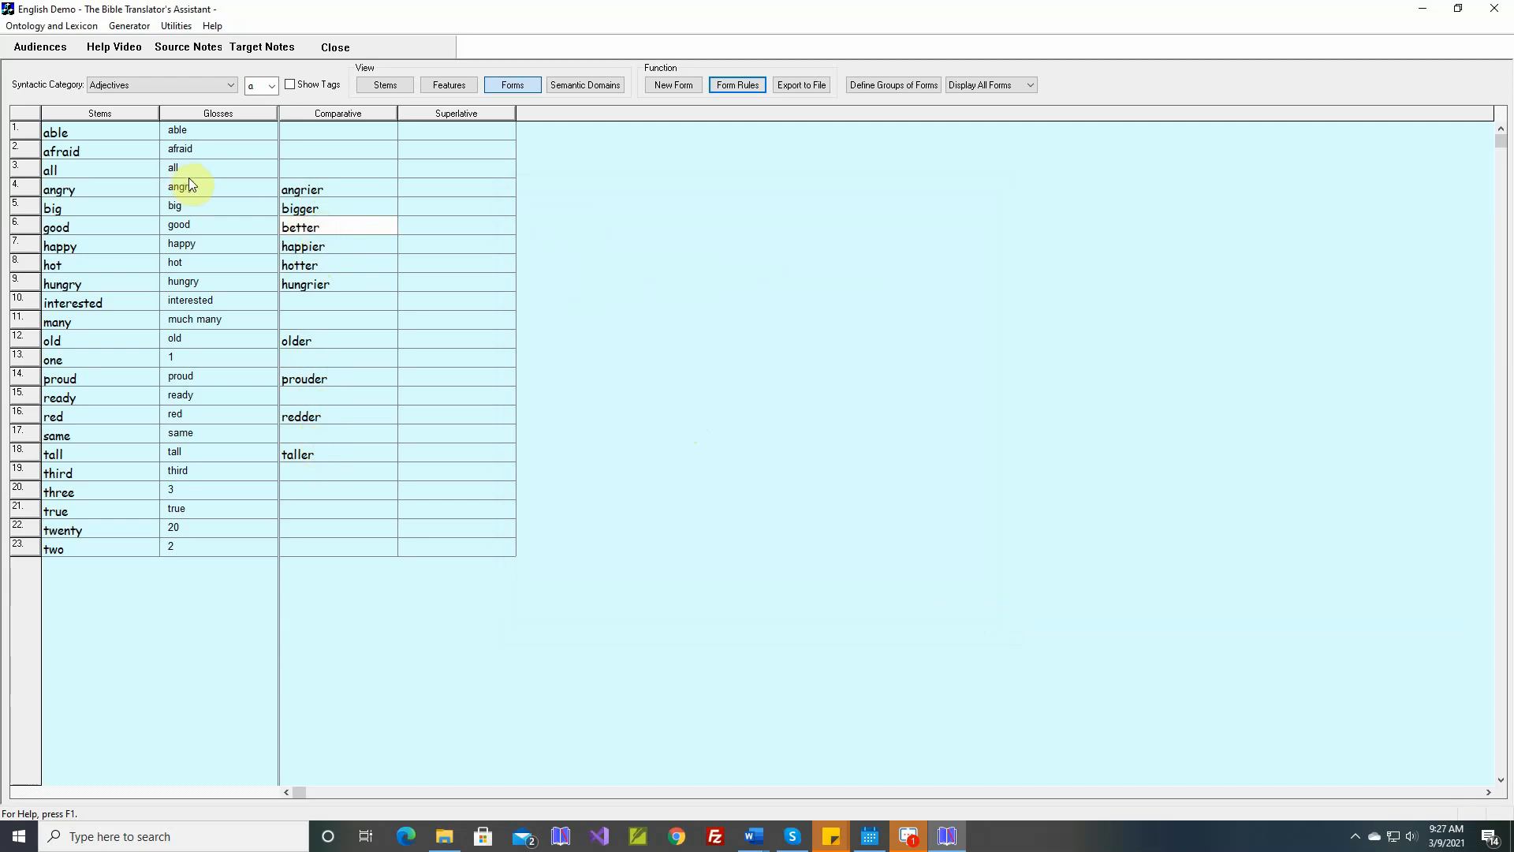
- Build a simple add-word rule with the Grammar Wizard for the word "more" tagged Comparative, and assign it to the Comparative form
{"action": "mouse_move", "coordinate": [124, 175]}
{"action": "left_click", "coordinate": [731, 87]}
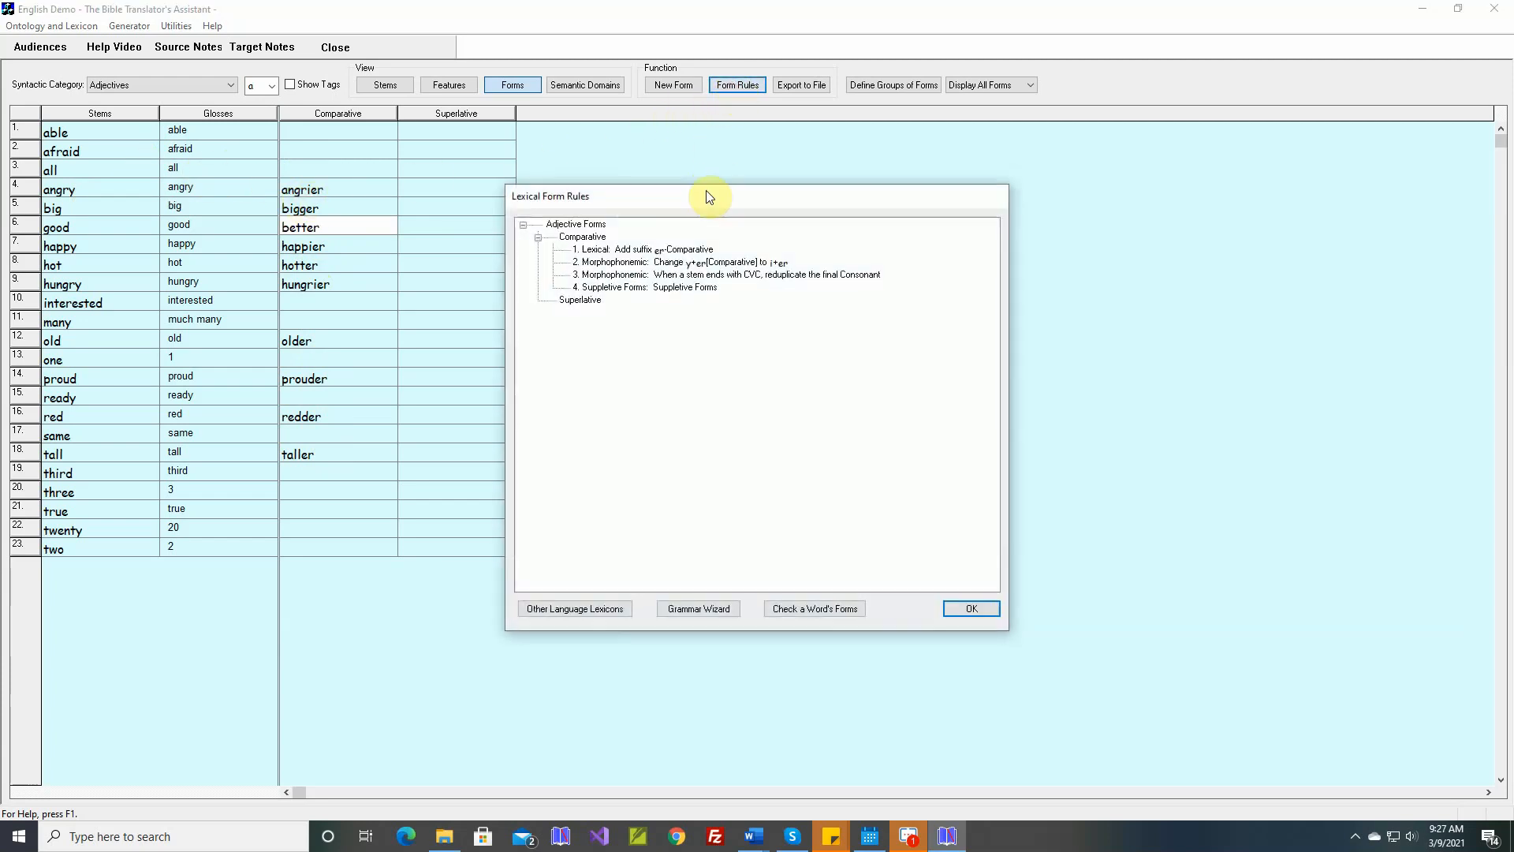
{"action": "left_click", "coordinate": [700, 608]}
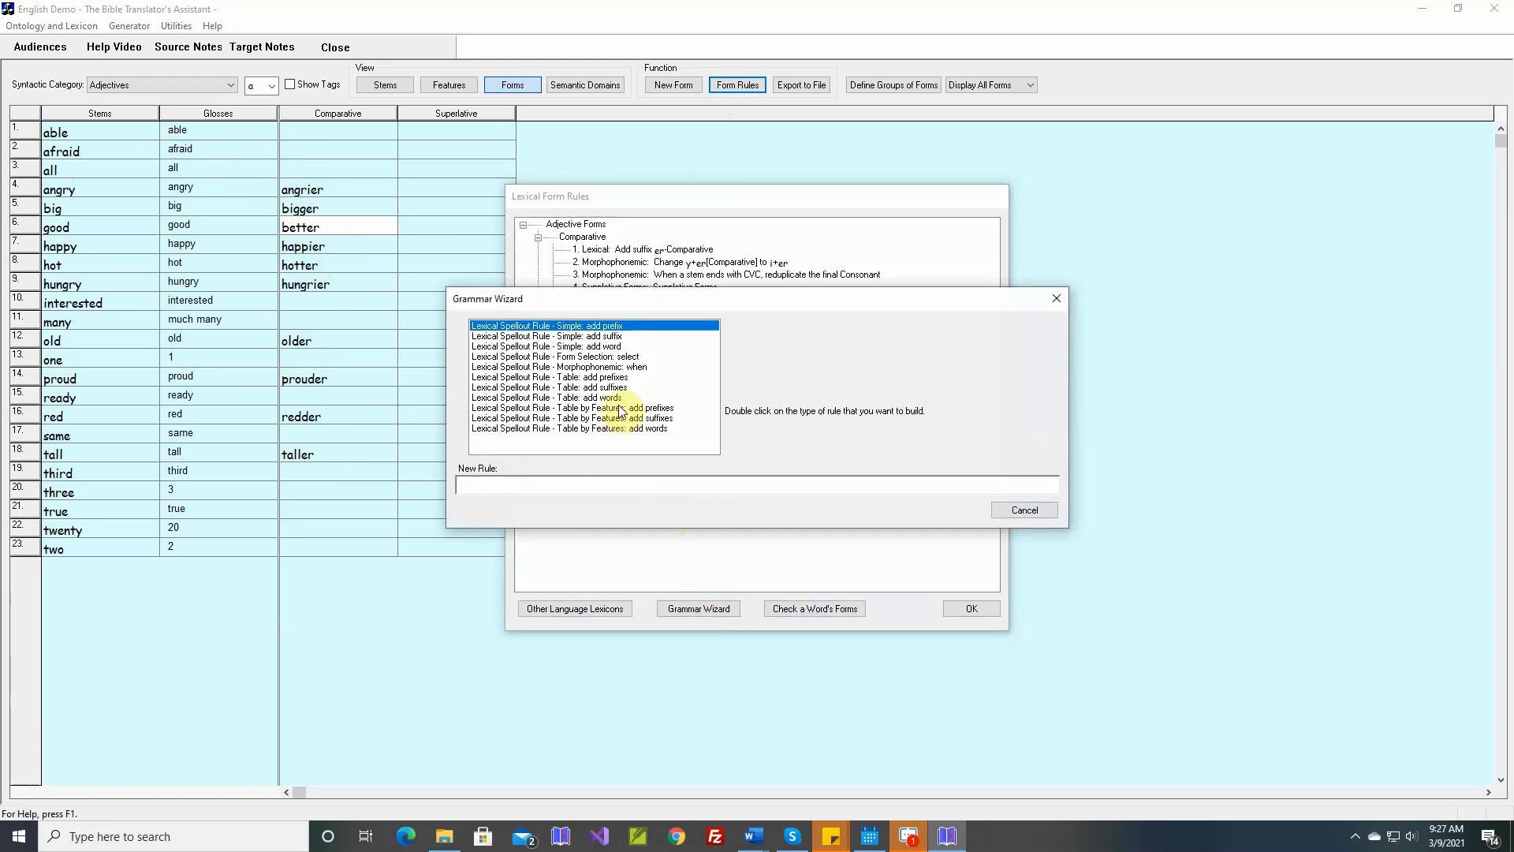
{"action": "double_click", "coordinate": [601, 346]}
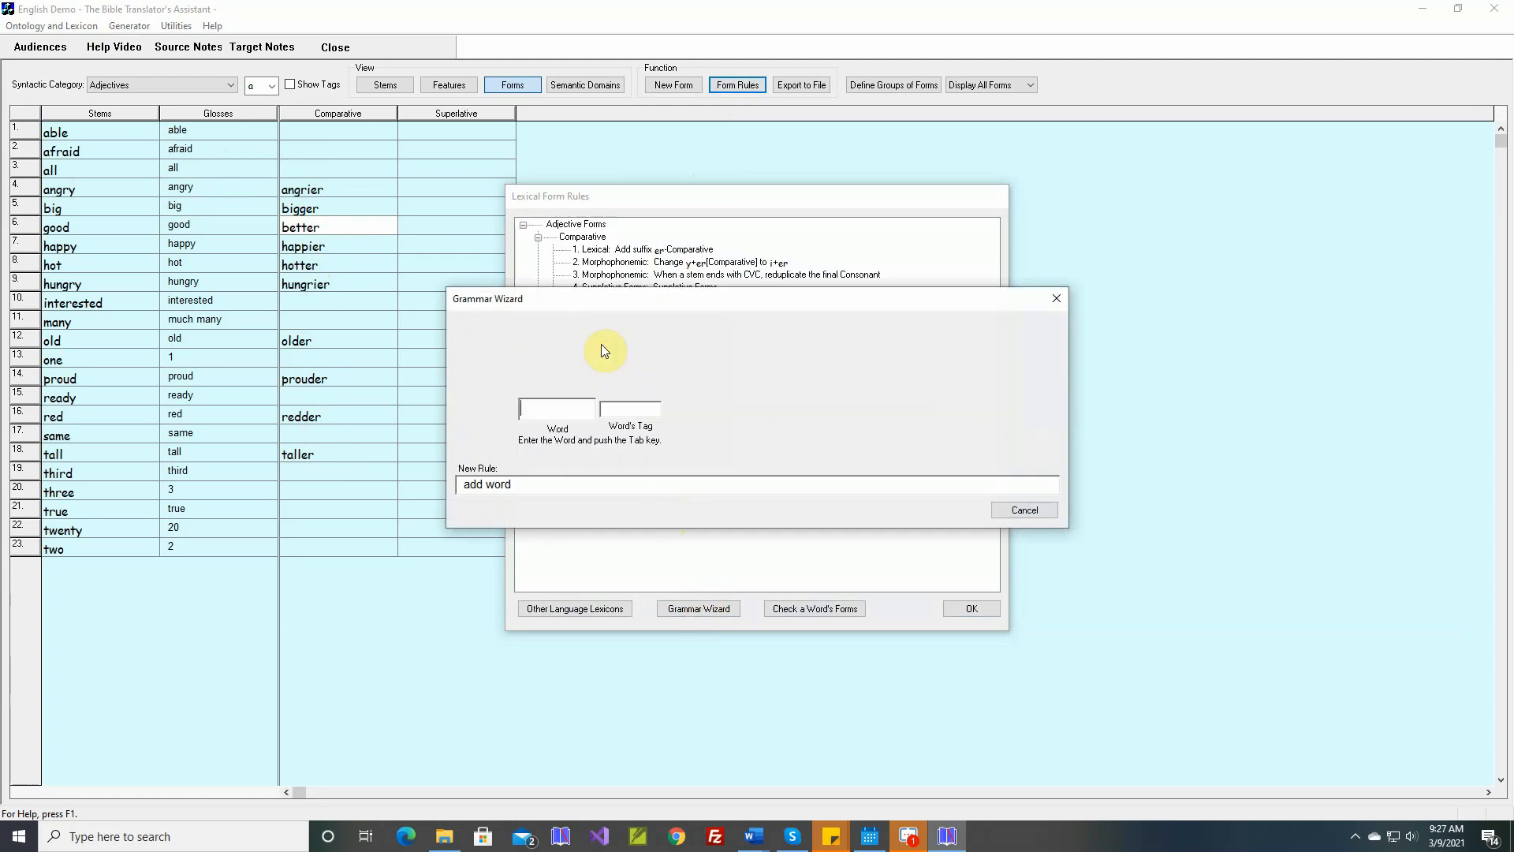
{"action": "type", "text": "more"}
{"action": "key", "text": "Tab"}
{"action": "type", "text": "Compara"}
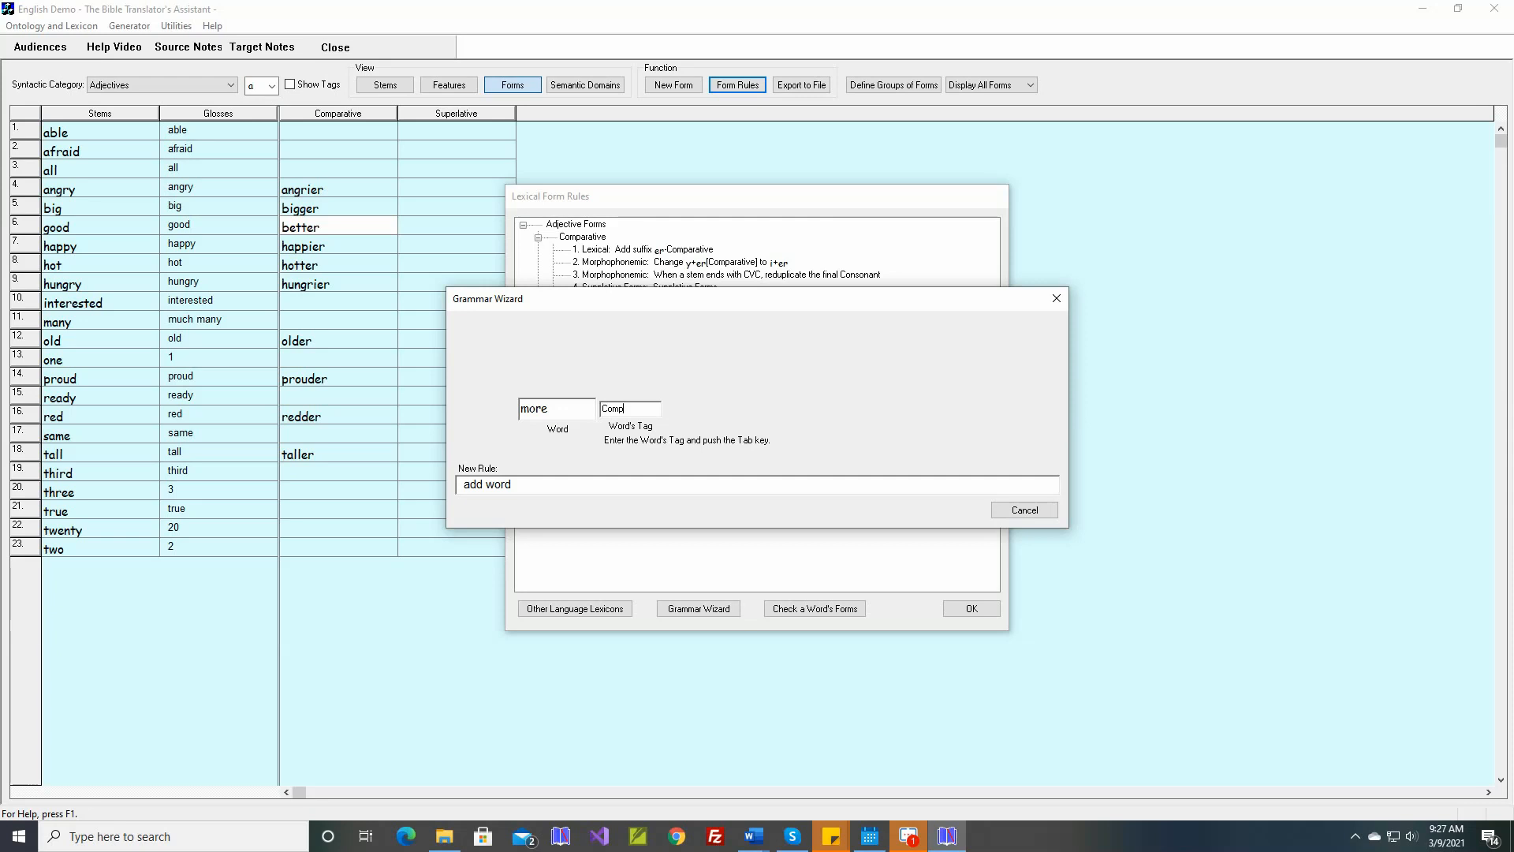
{"action": "key", "text": "Tab"}
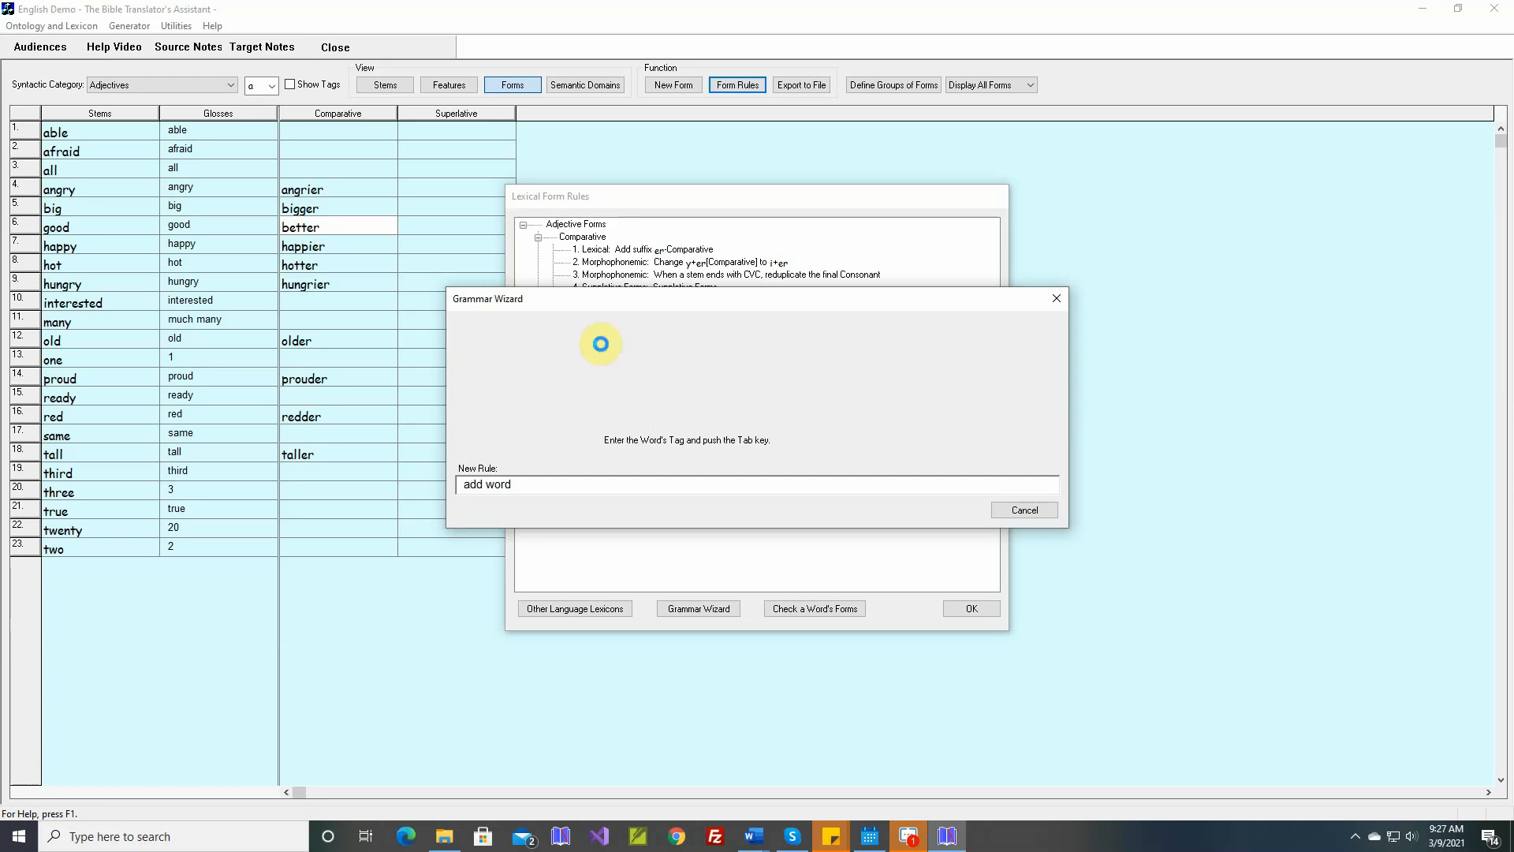
{"action": "left_click", "coordinate": [897, 220]}
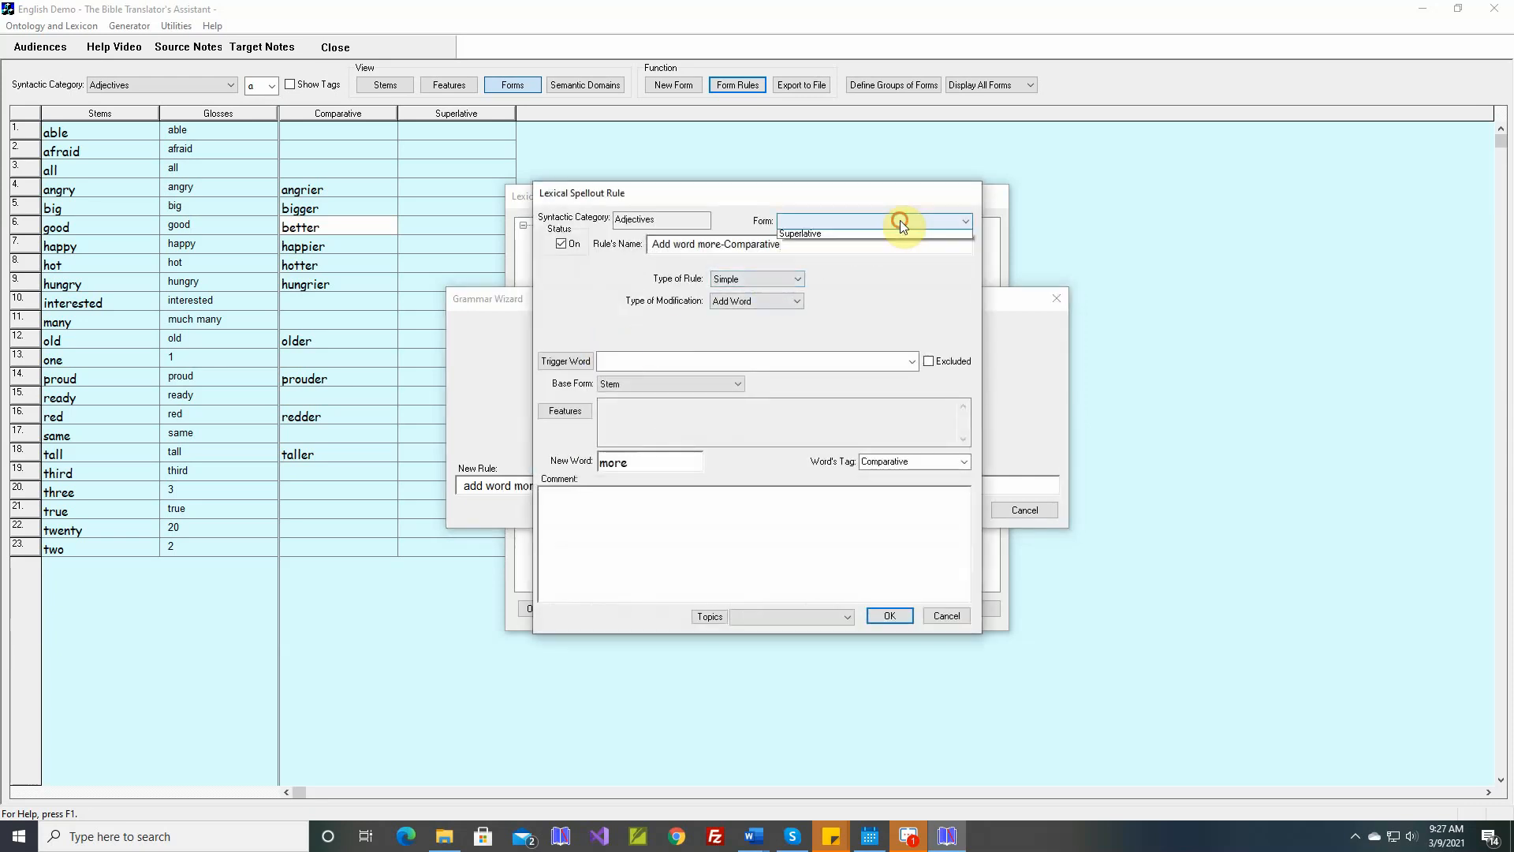
{"action": "left_click", "coordinate": [835, 238]}
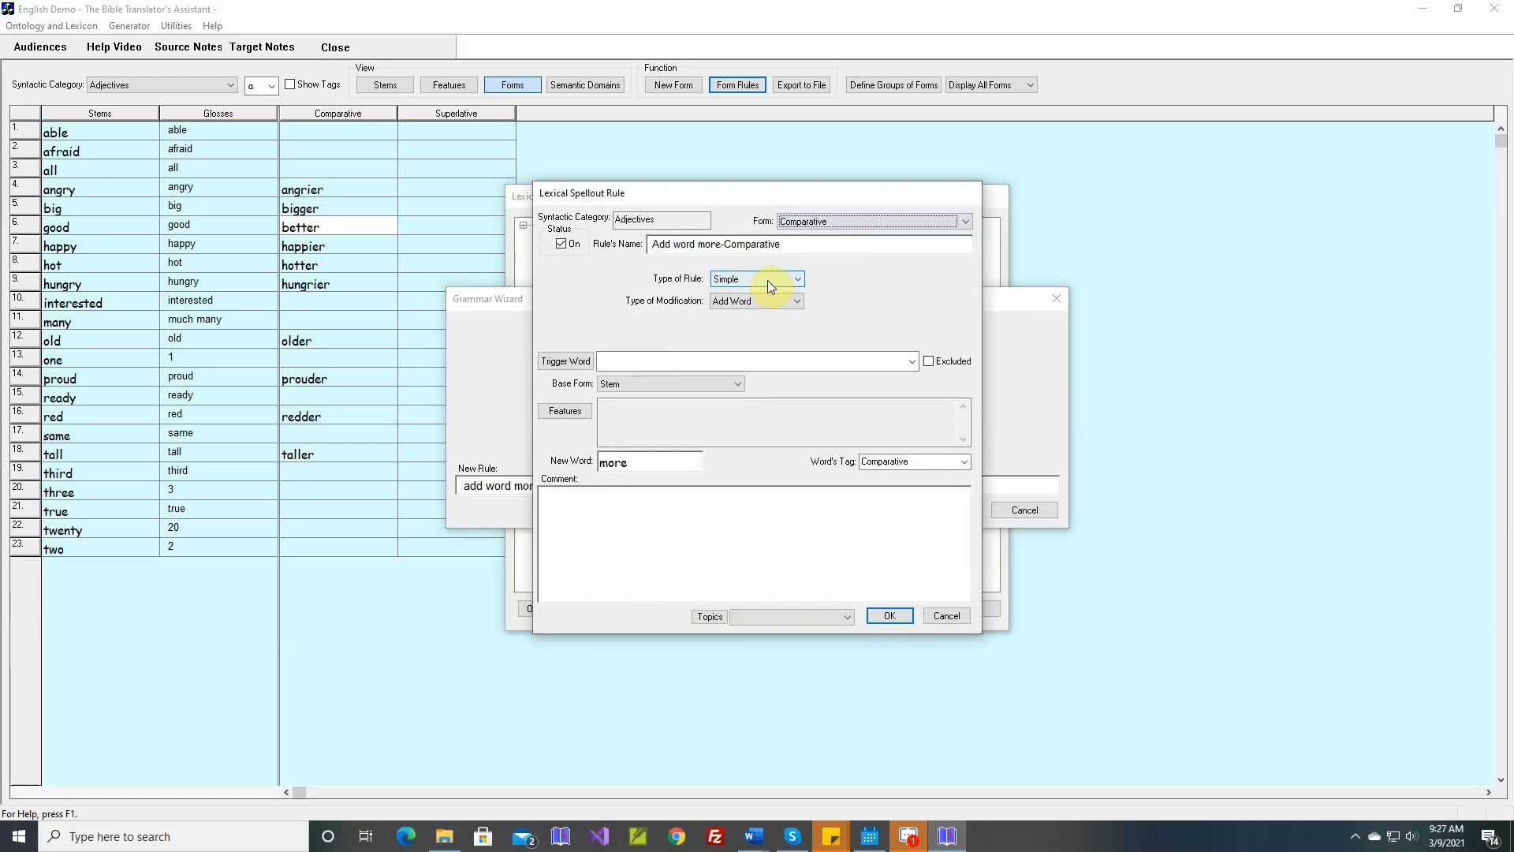
- Restrict the "more" rule to Comparative Formation 'more', comment it "more interested, more afraid" and save it
{"action": "left_click", "coordinate": [566, 411]}
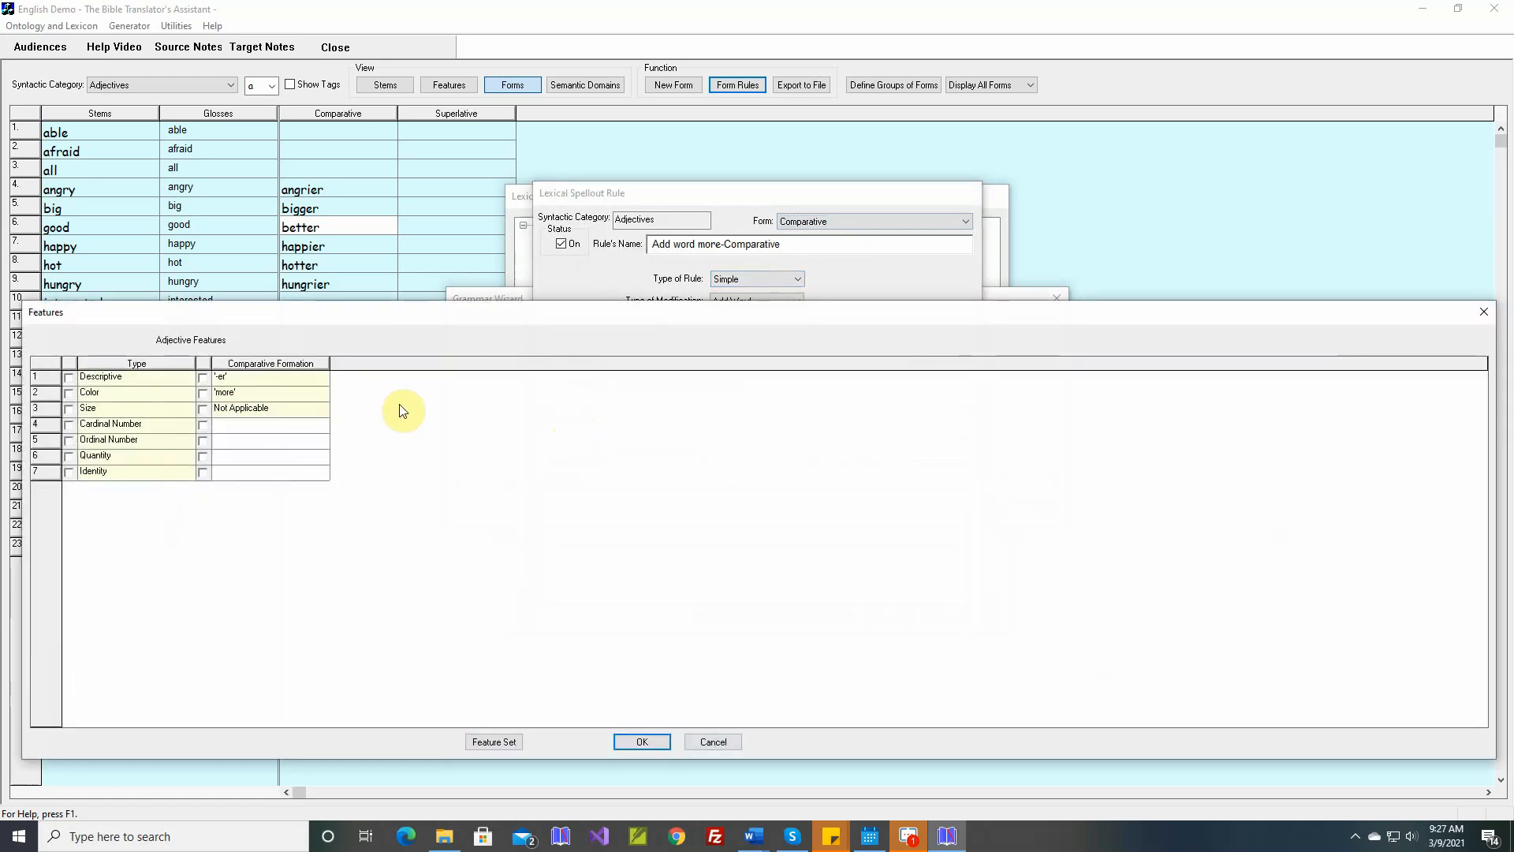
{"action": "left_click", "coordinate": [202, 394]}
{"action": "left_click", "coordinate": [644, 742]}
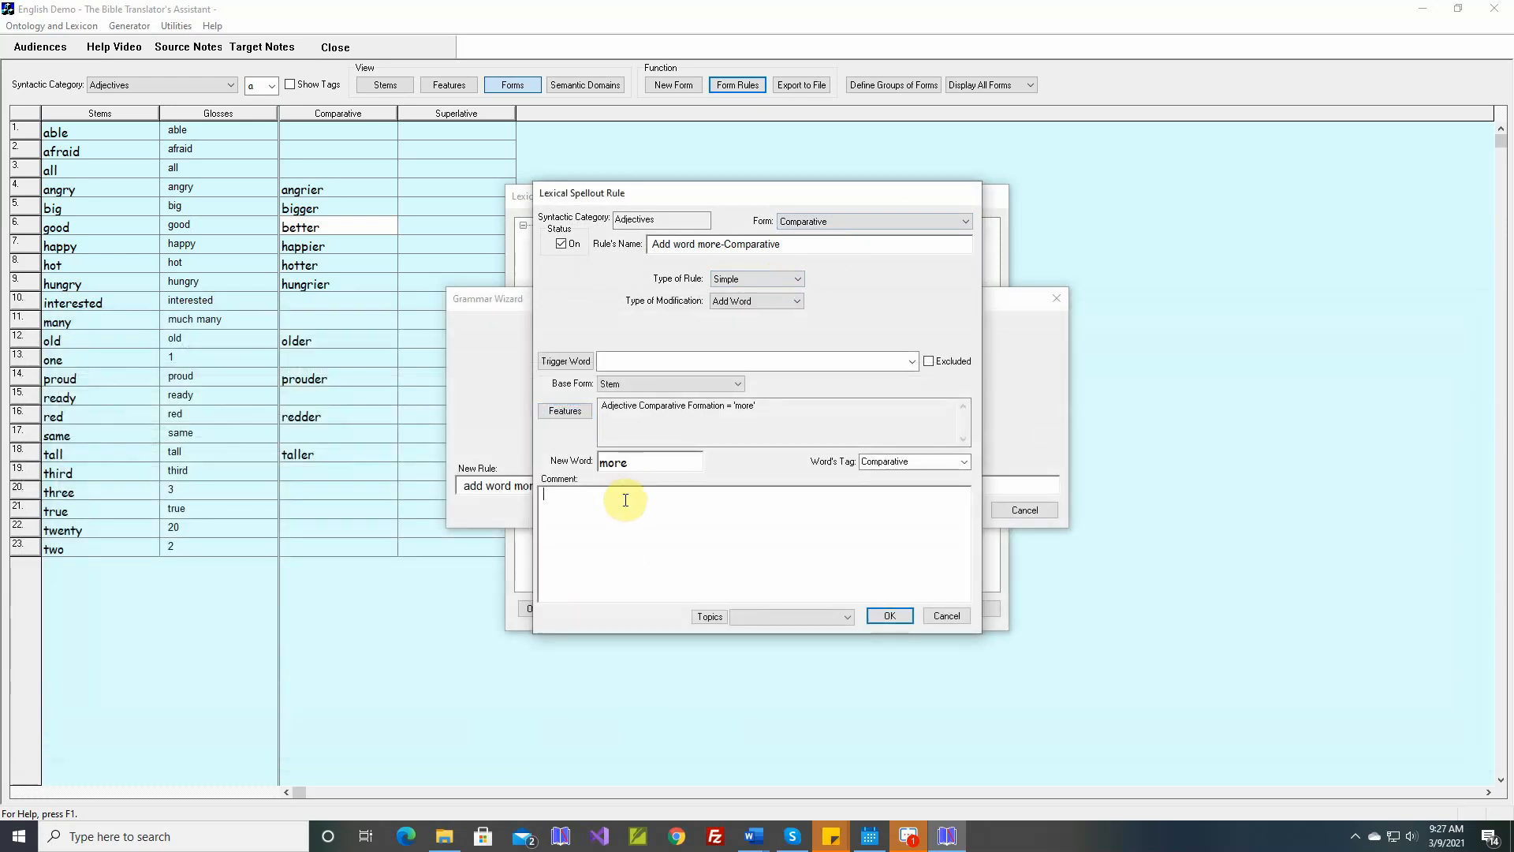
{"action": "left_click", "coordinate": [625, 500]}
{"action": "type", "text": "more intere"}
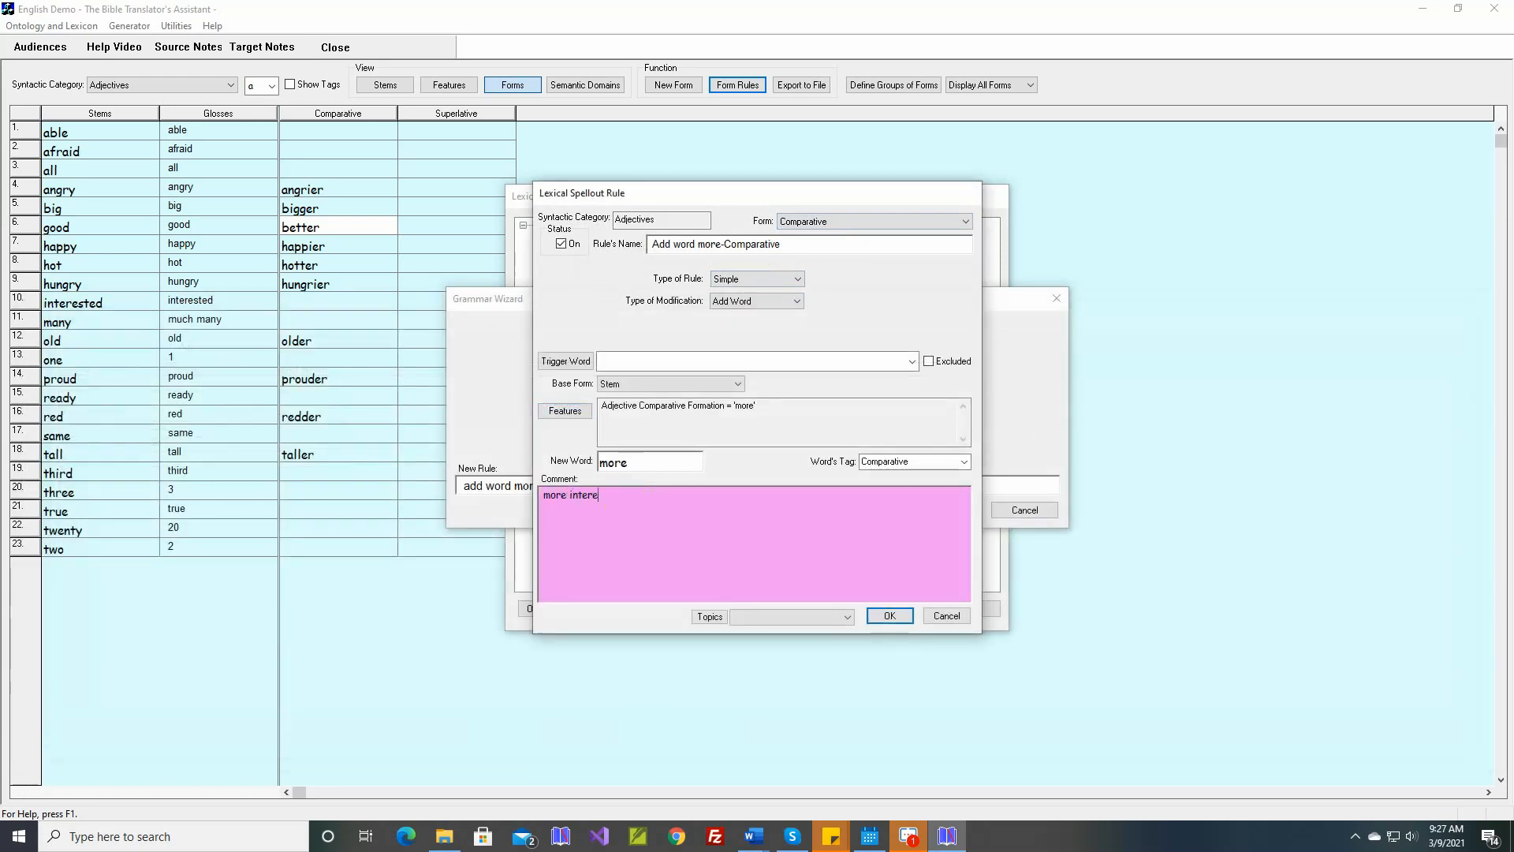
{"action": "type", "text": "sted"}
{"action": "type", "text": ", more afraid"}
{"action": "left_click", "coordinate": [880, 615]}
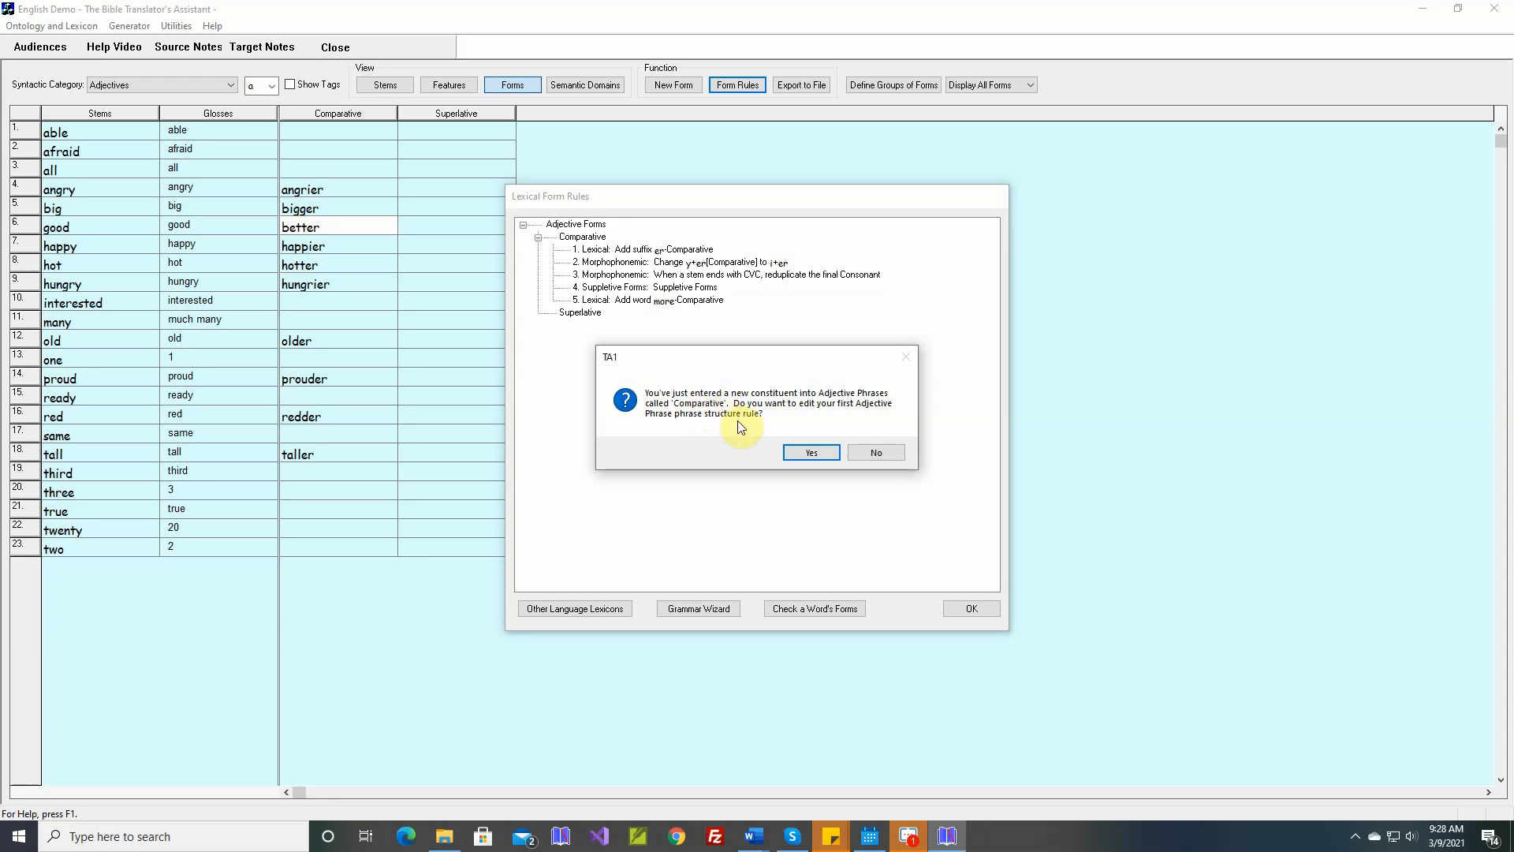
- Edit the Adjective Phrase structure rule, placing the Comparative constituent under Pre-Head Modifiers after Pre-Adjective, and save it
{"action": "left_click", "coordinate": [811, 456]}
{"action": "left_click", "coordinate": [628, 283]}
{"action": "mouse_move", "coordinate": [624, 285]}
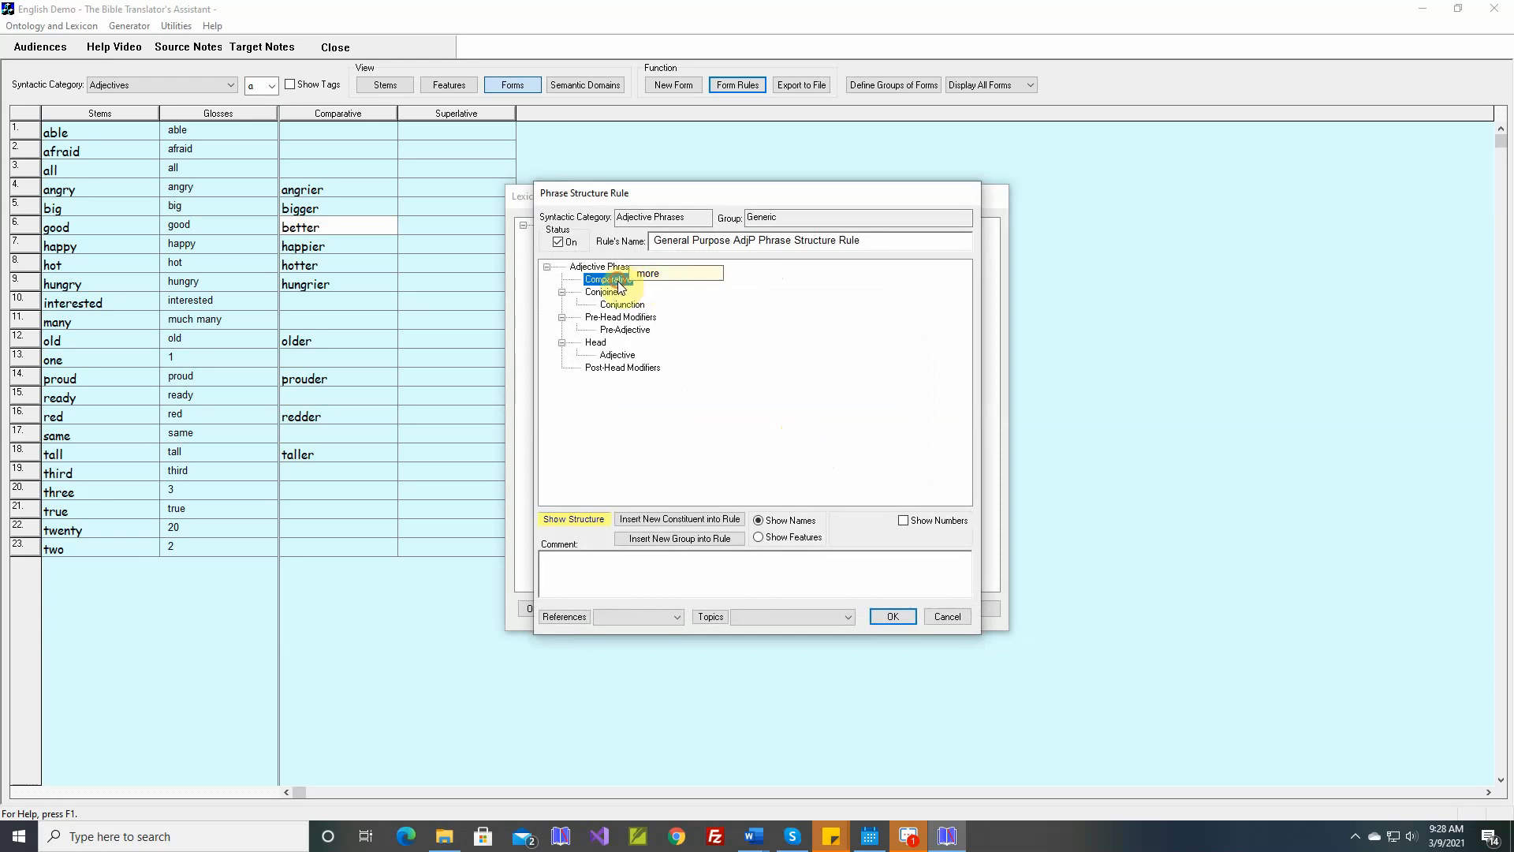
{"action": "left_click_drag", "start_coordinate": [620, 287], "coordinate": [629, 335]}
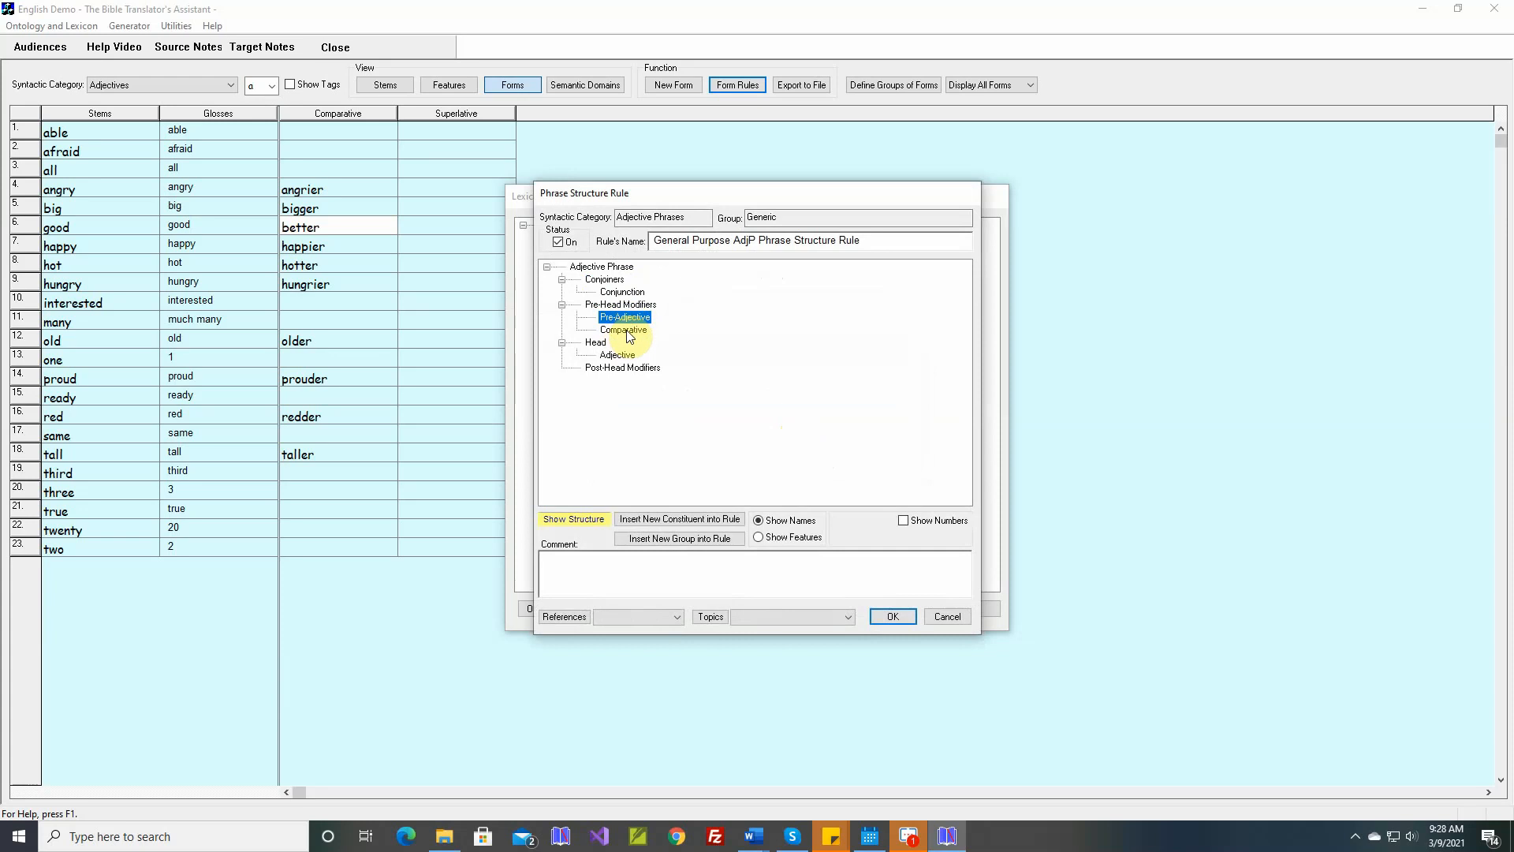
{"action": "left_click", "coordinate": [630, 332]}
{"action": "left_click", "coordinate": [899, 616]}
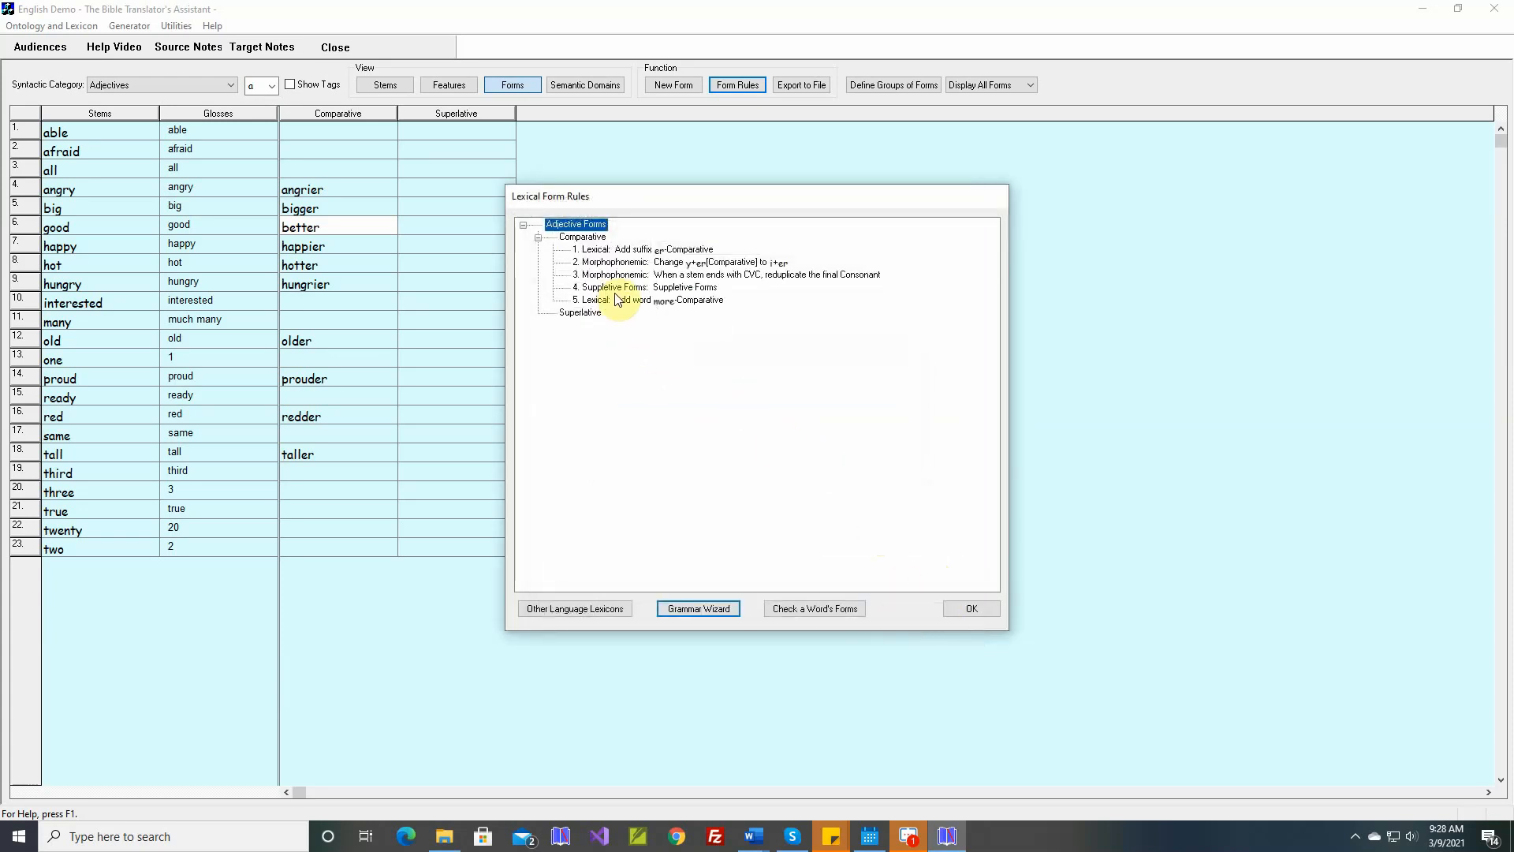
- Move the Suppletive Forms rule below the "more" rule under Comparative, and apply the form rules
{"action": "left_click", "coordinate": [614, 289]}
{"action": "left_click_drag", "start_coordinate": [614, 292], "coordinate": [617, 312]}
{"action": "left_click", "coordinate": [971, 608]}
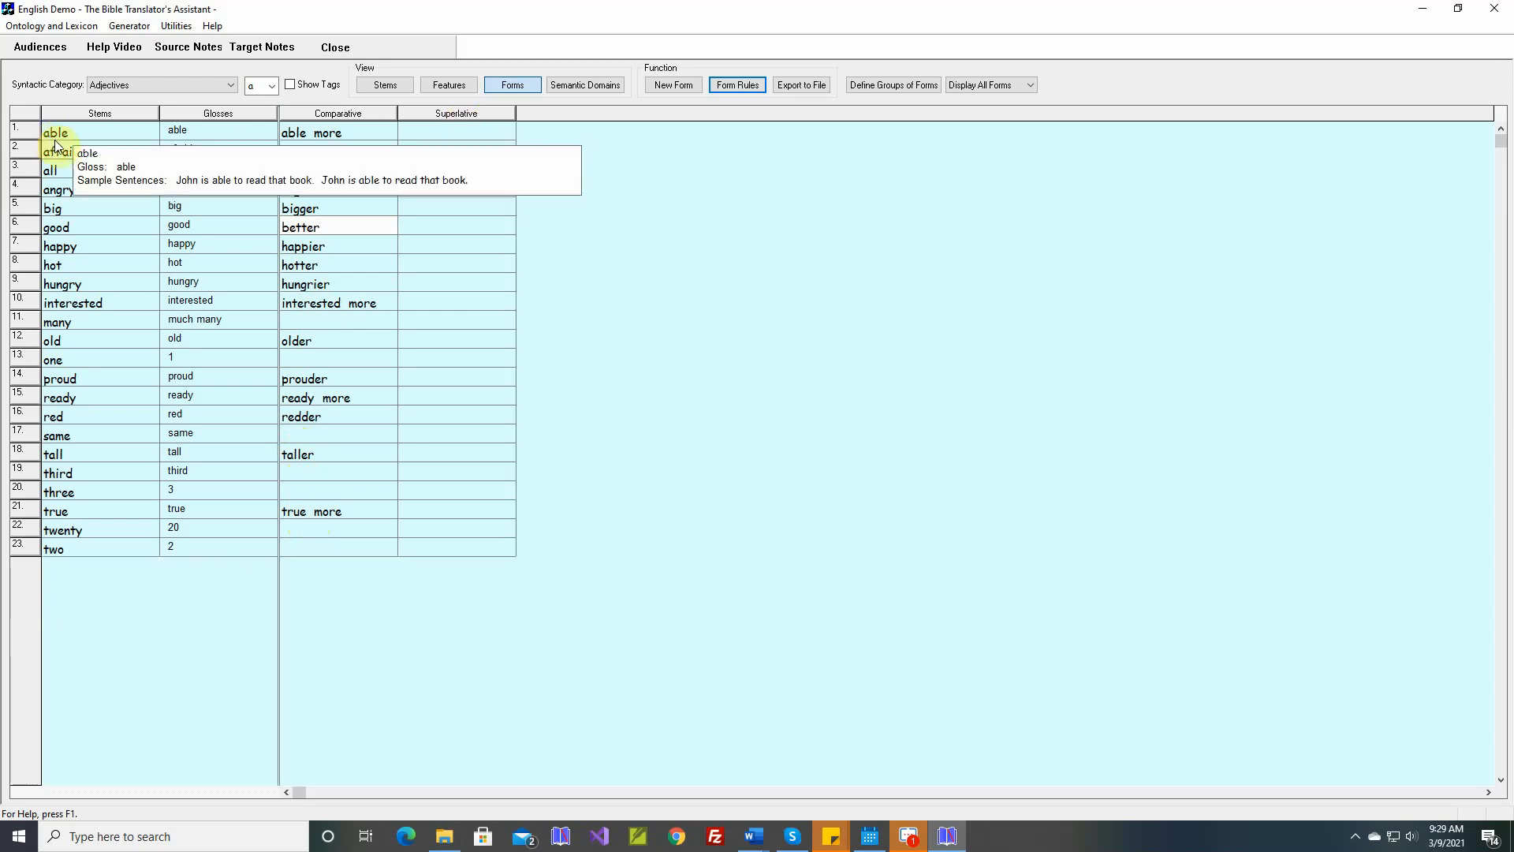
- Build a simple suffix rule with the Grammar Wizard for "est" tagged Superlative, and assign it to the Superlative form
{"action": "mouse_move", "coordinate": [67, 184]}
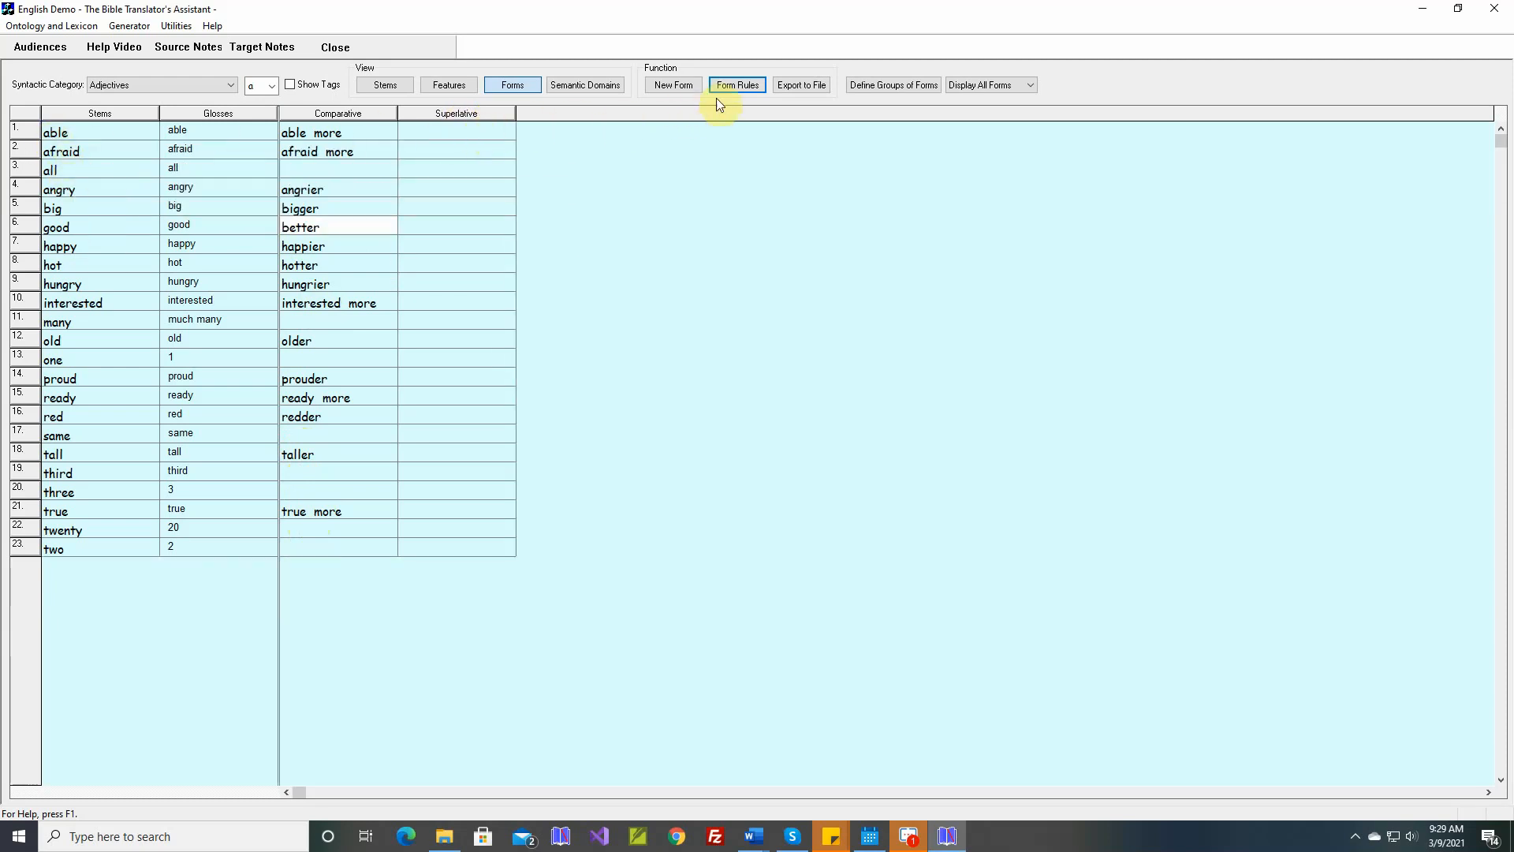
{"action": "left_click", "coordinate": [737, 85]}
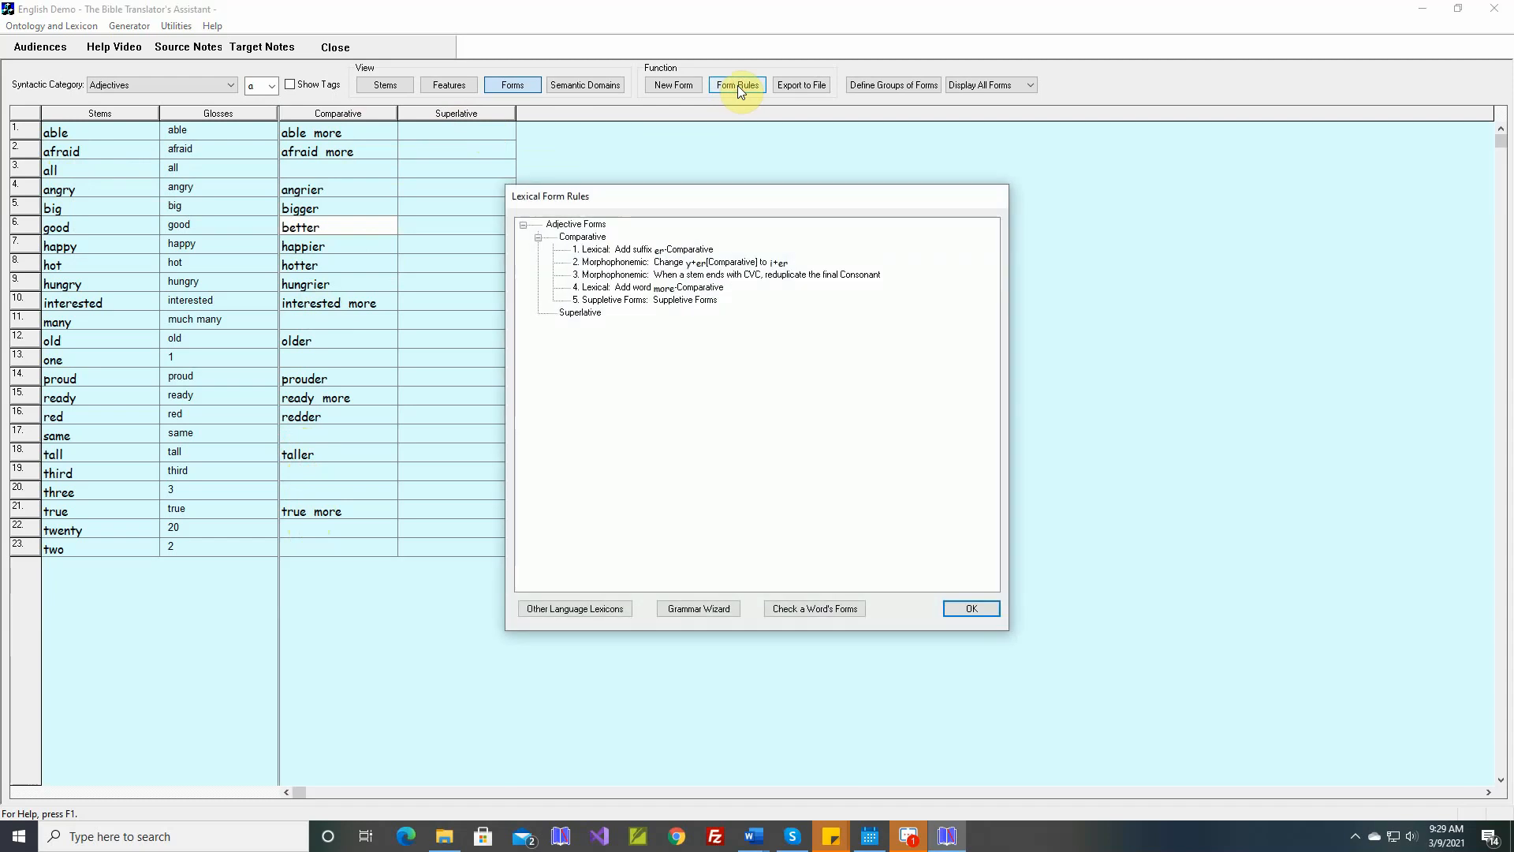
{"action": "left_click", "coordinate": [695, 610]}
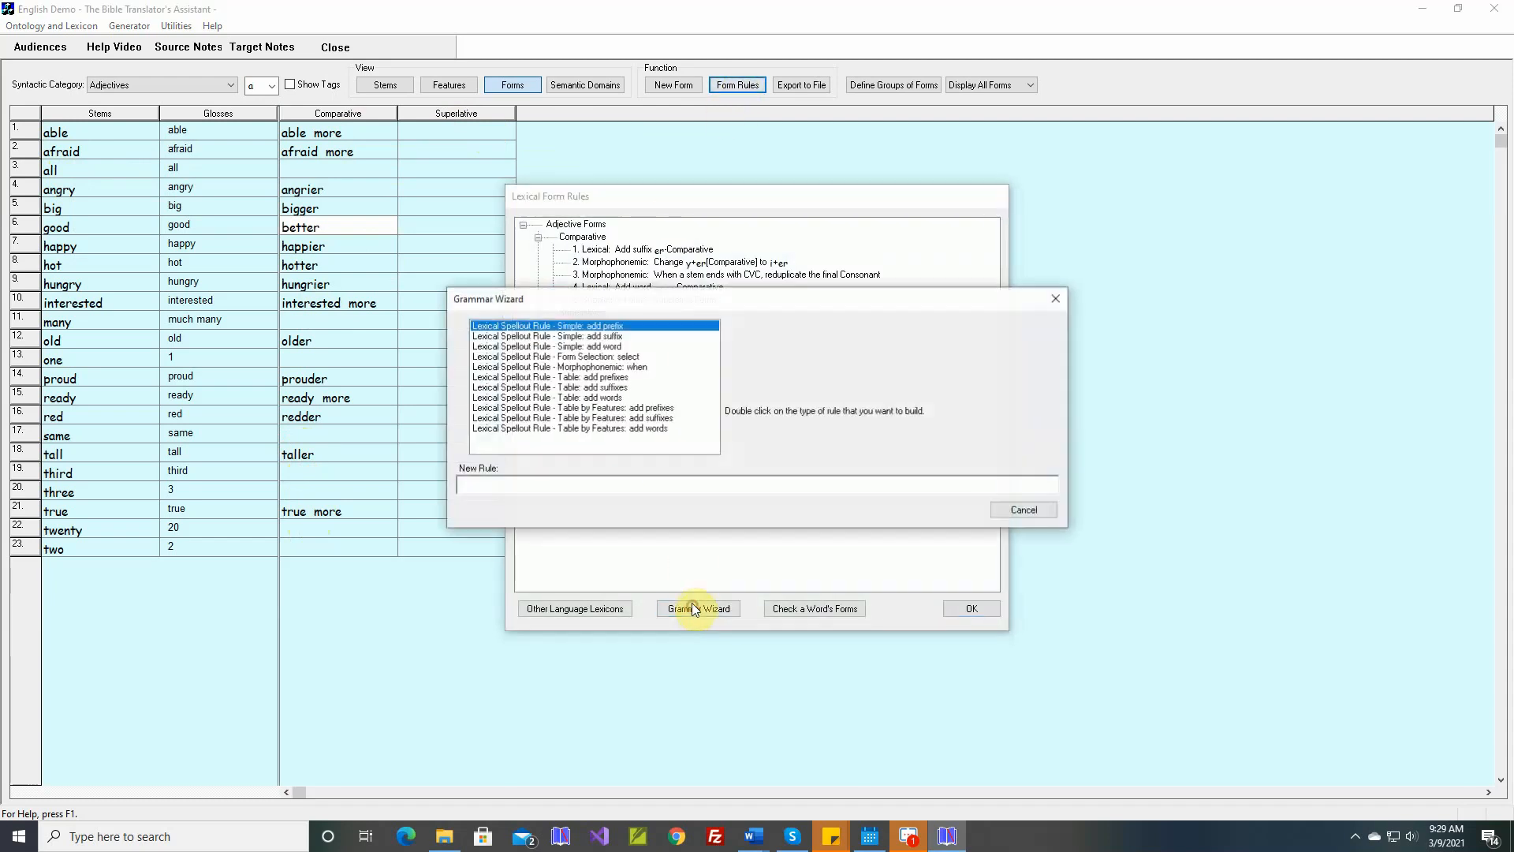
{"action": "left_click", "coordinate": [608, 338]}
{"action": "double_click", "coordinate": [608, 341]}
{"action": "type", "text": "est"}
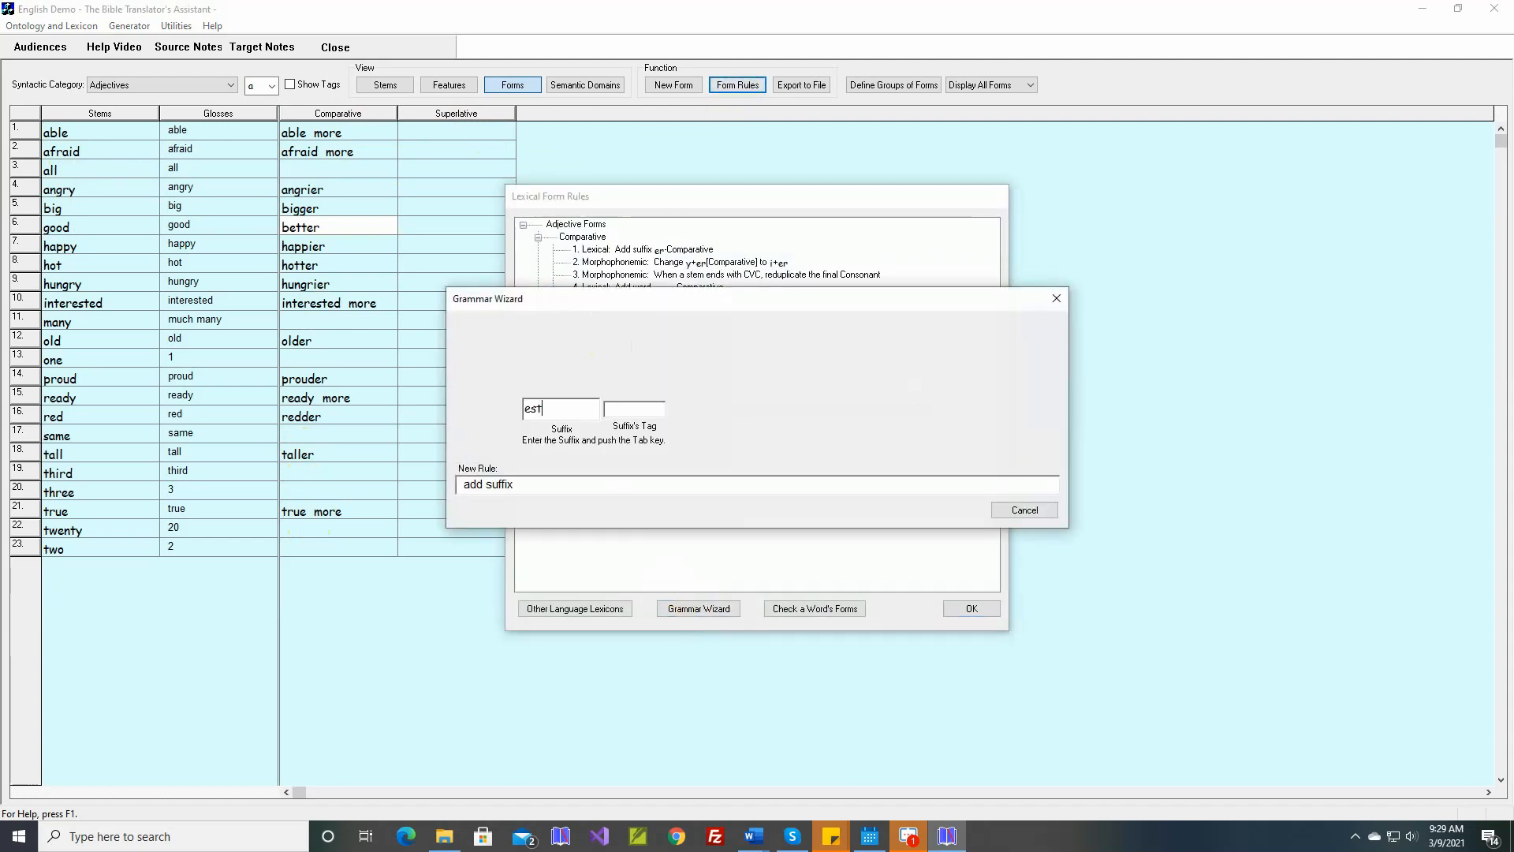
{"action": "key", "text": "Tab"}
{"action": "type", "text": "Superlative"}
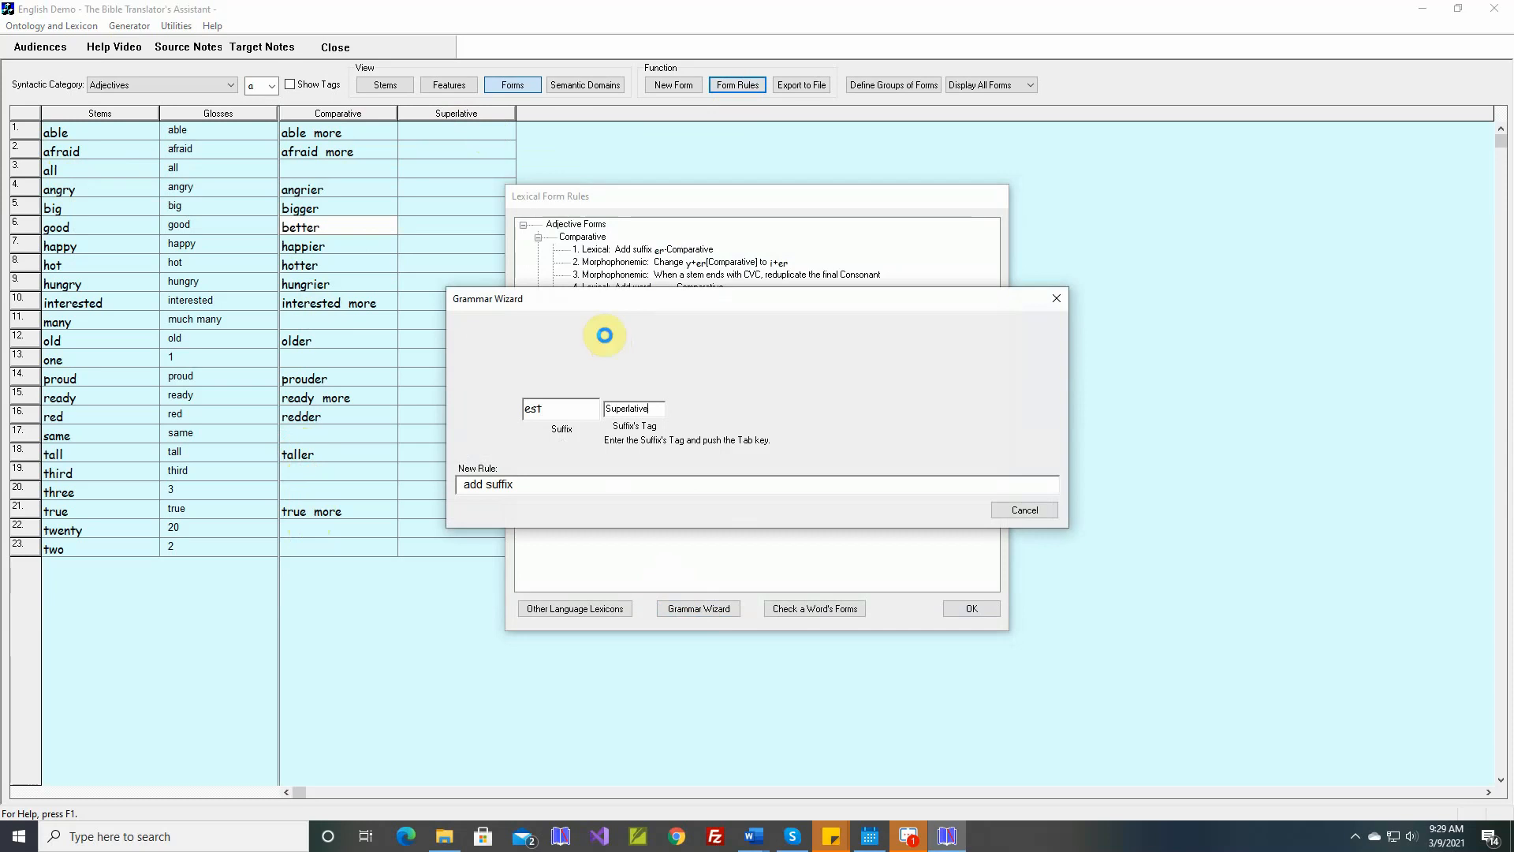
{"action": "key", "text": "Tab"}
{"action": "left_click", "coordinate": [825, 225]}
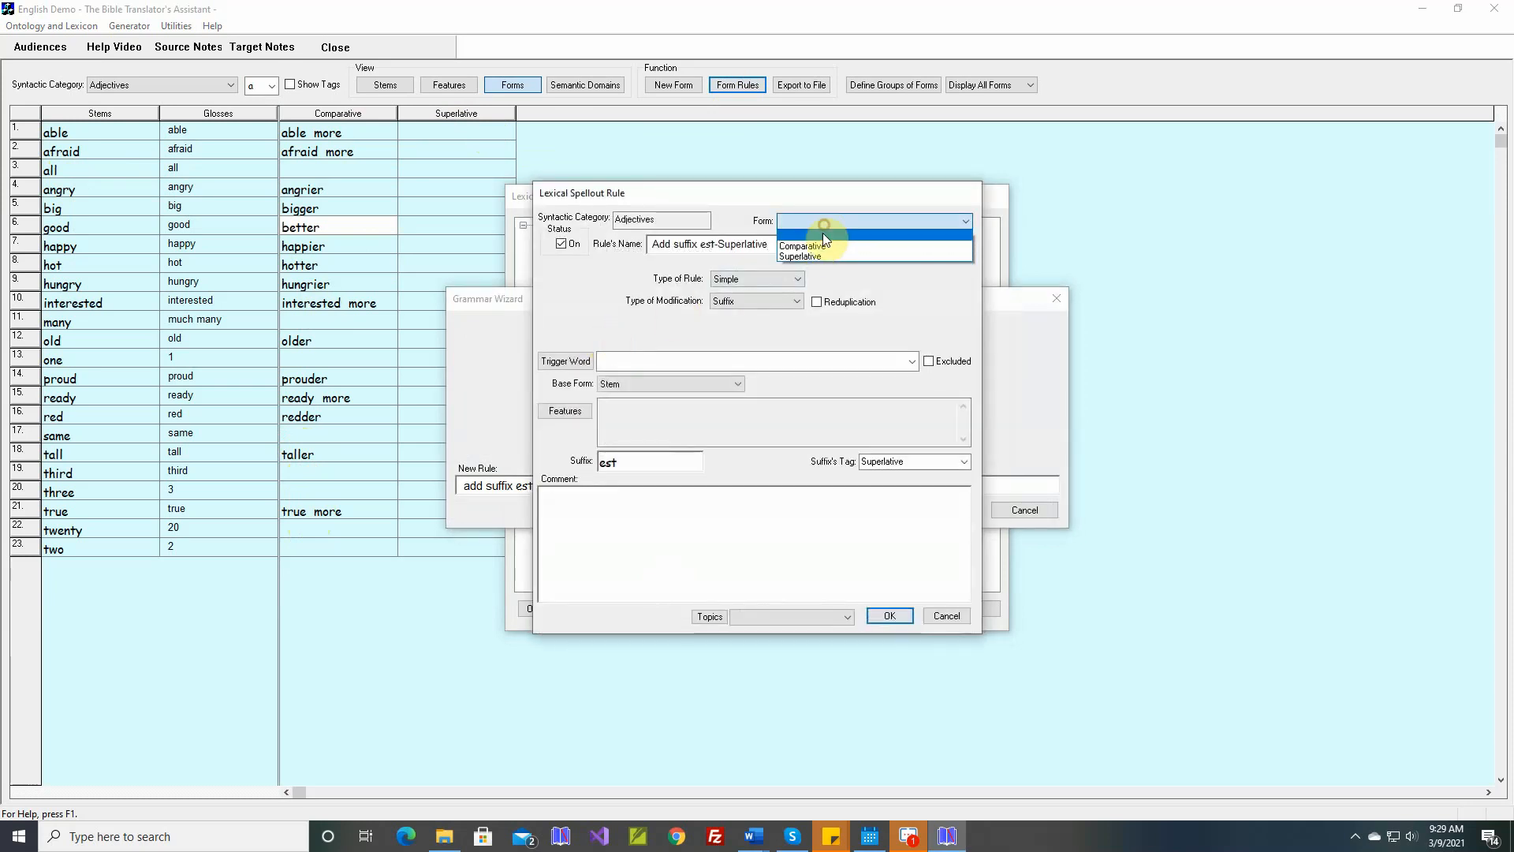
{"action": "left_click", "coordinate": [814, 254]}
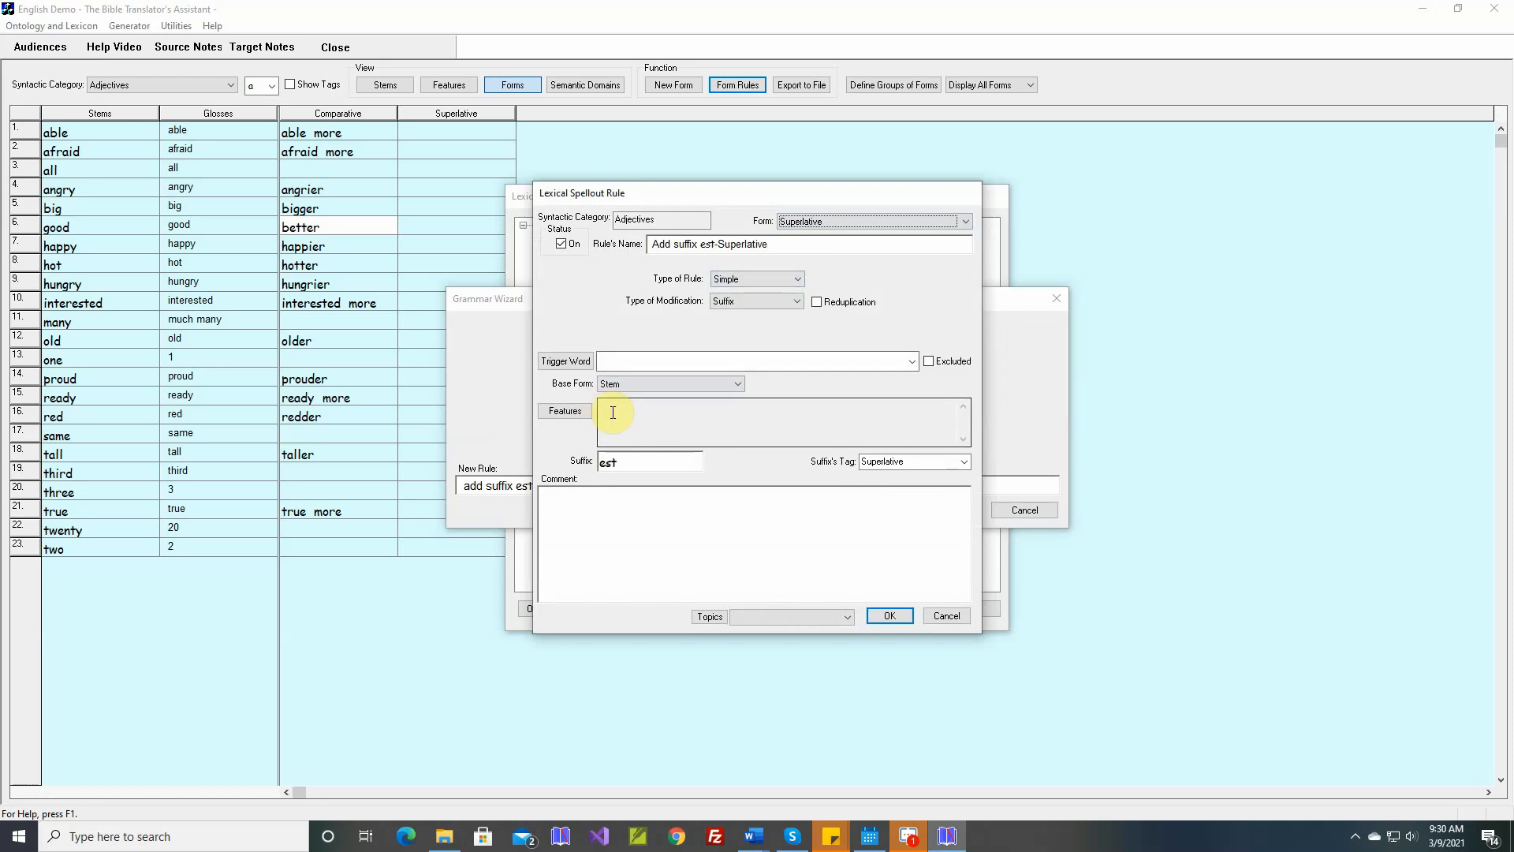
- Comment the "est" suffix rule "biggest, happiest, tallest" without restricting its features, save it and apply the form rules
{"action": "left_click", "coordinate": [576, 412]}
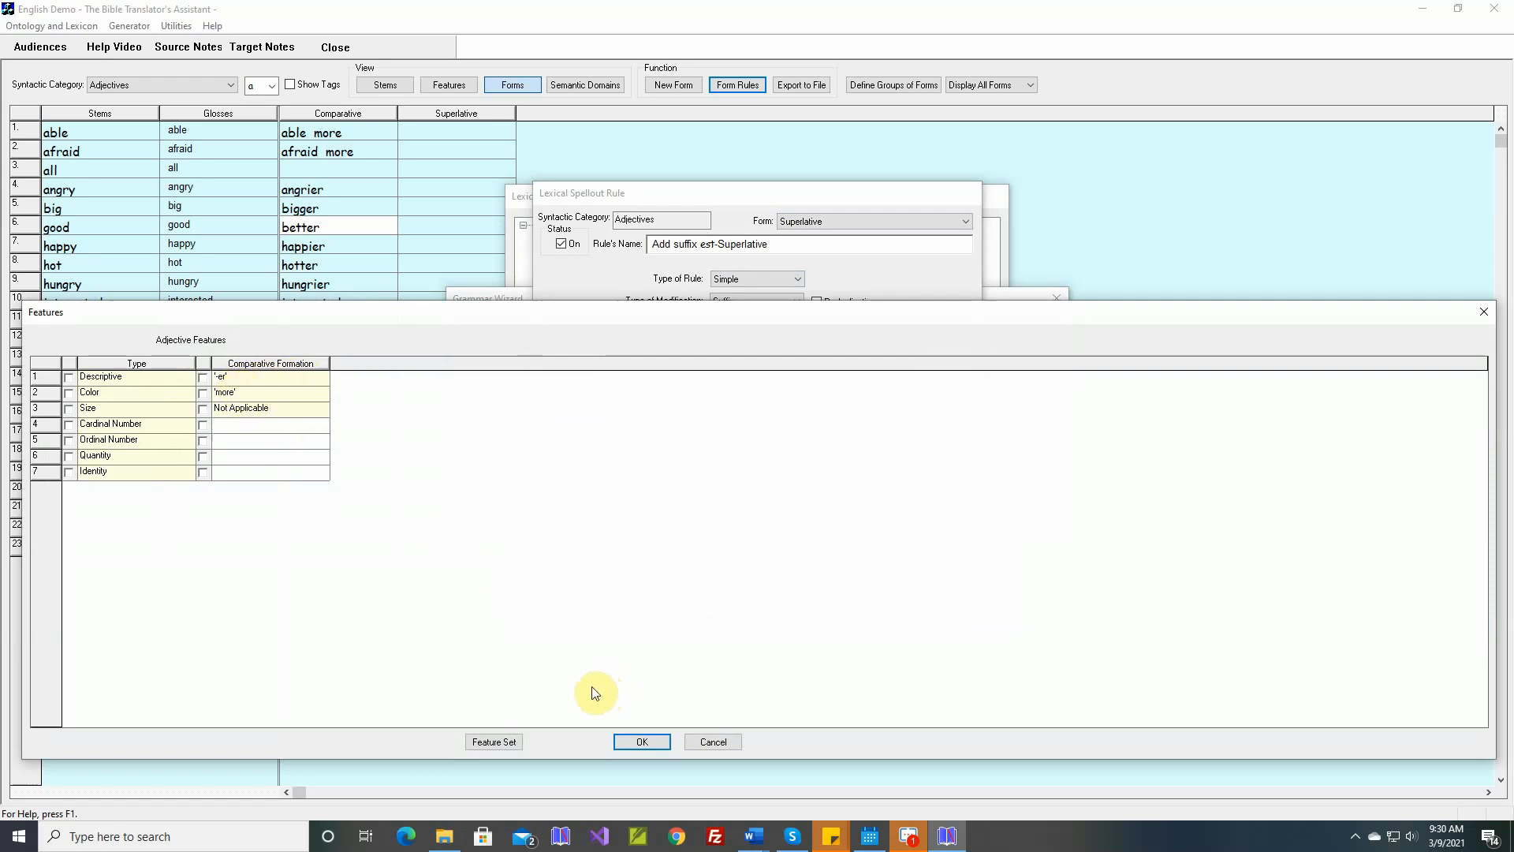
{"action": "left_click", "coordinate": [713, 741]}
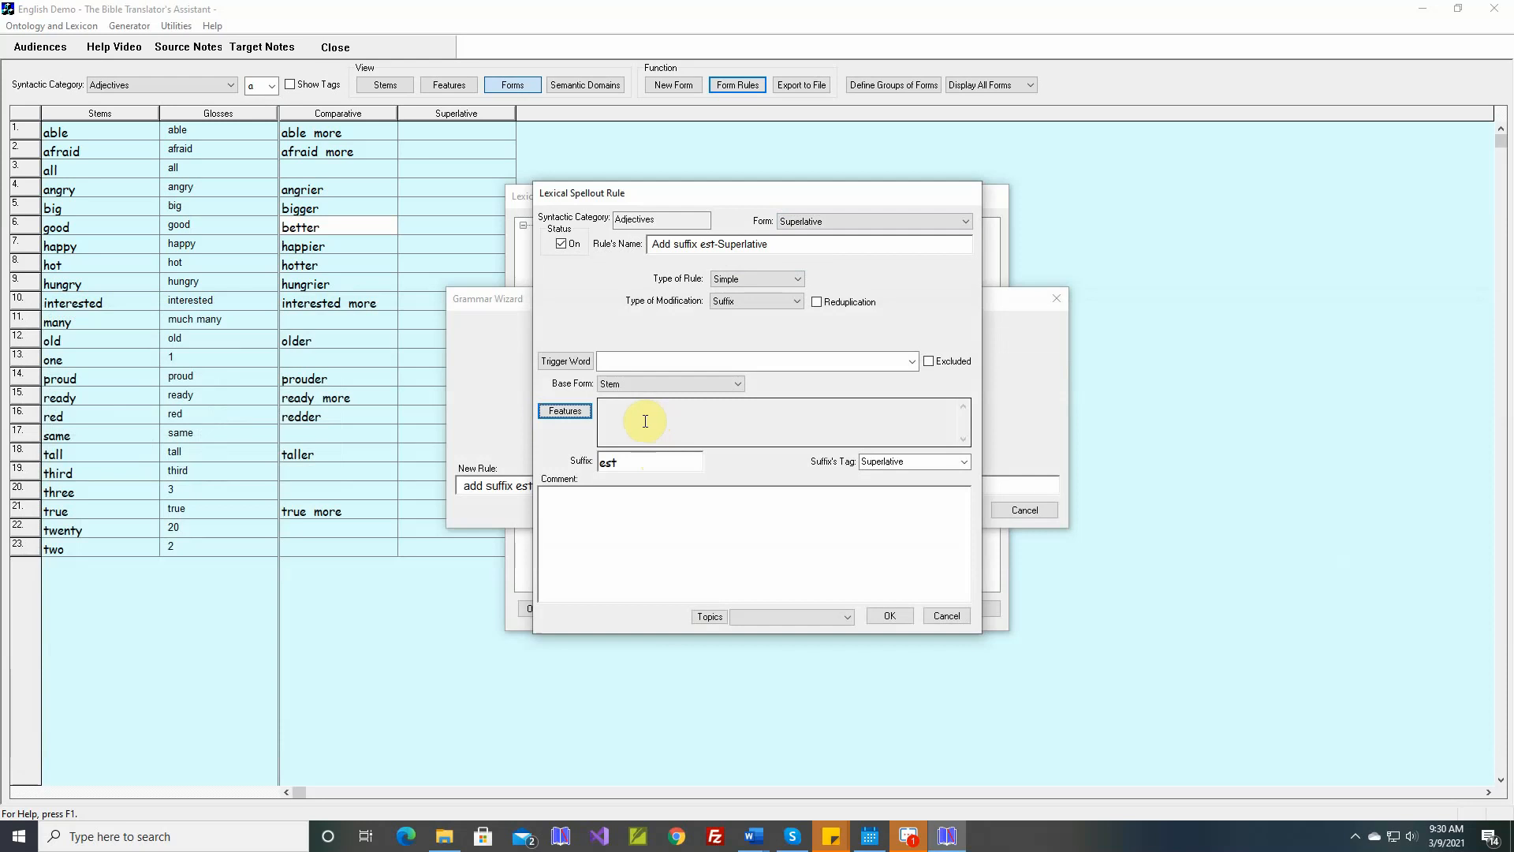
{"action": "left_click", "coordinate": [649, 495]}
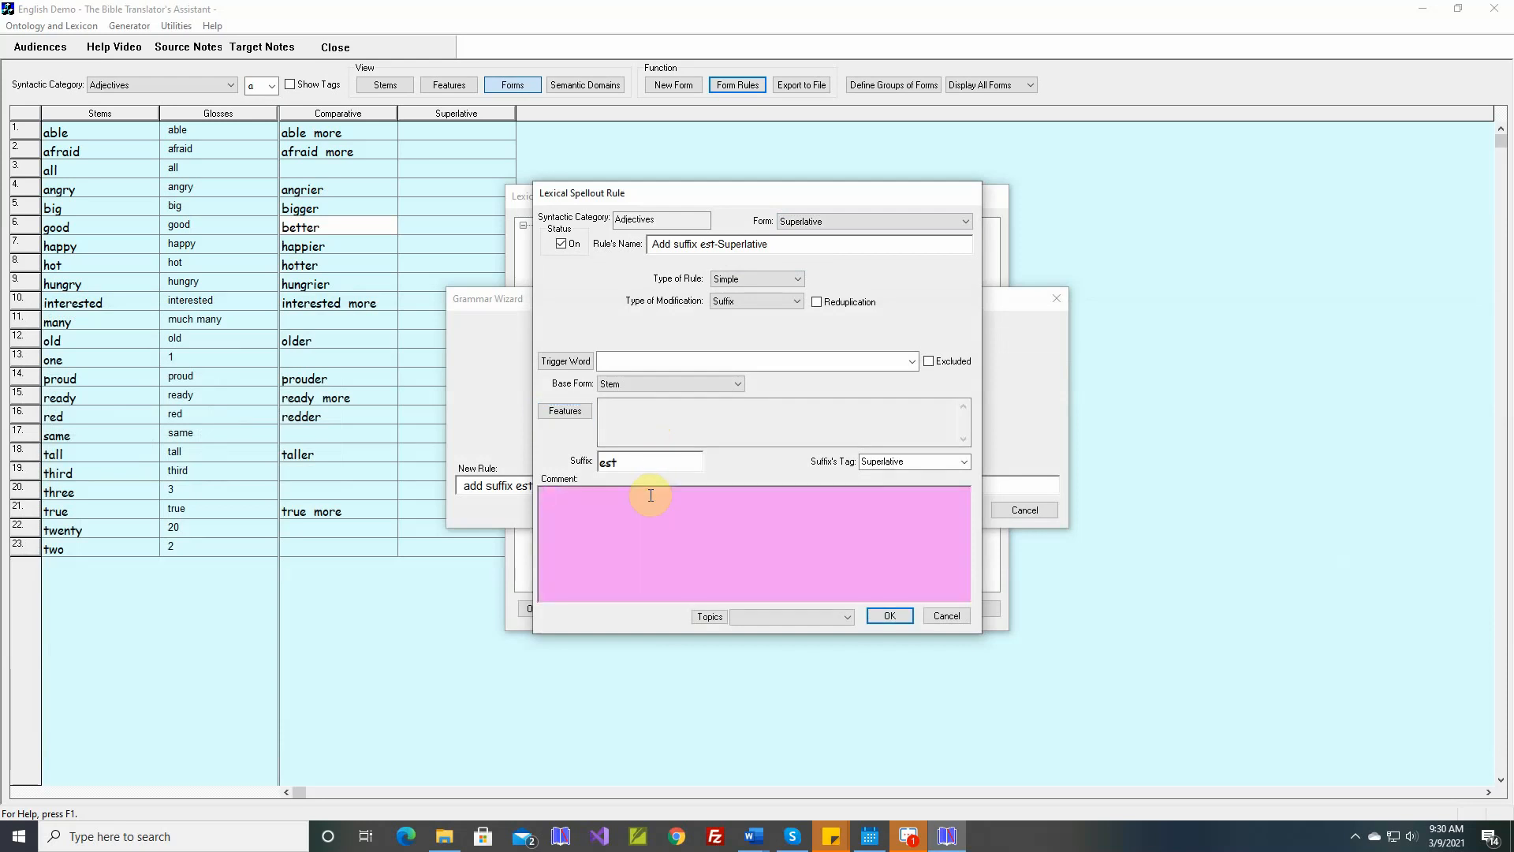
{"action": "type", "text": "biggest, happiest, tallest"}
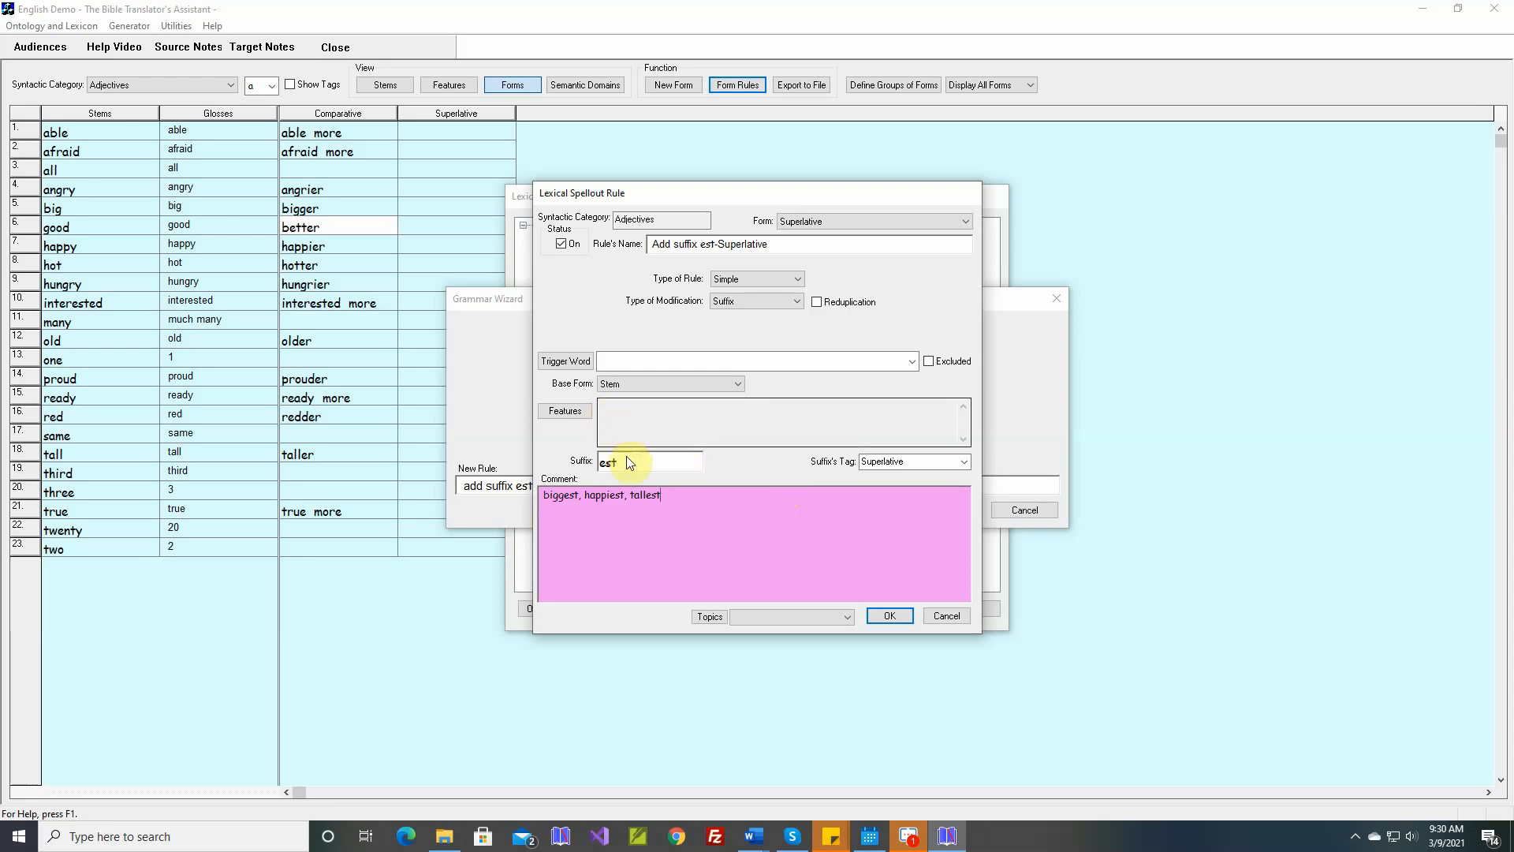
{"action": "left_click", "coordinate": [889, 614]}
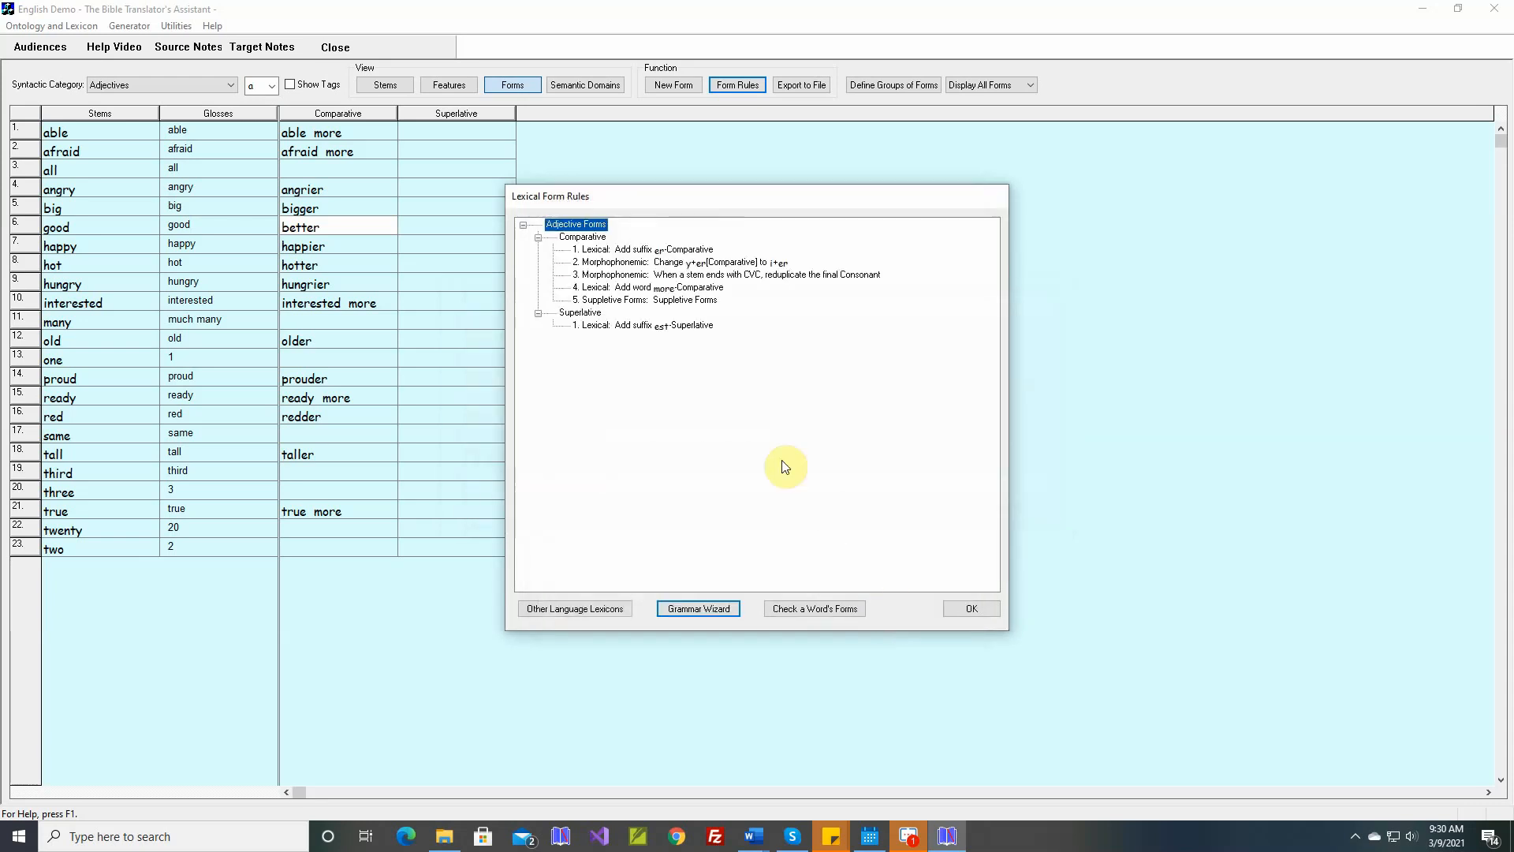
{"action": "left_click", "coordinate": [968, 610]}
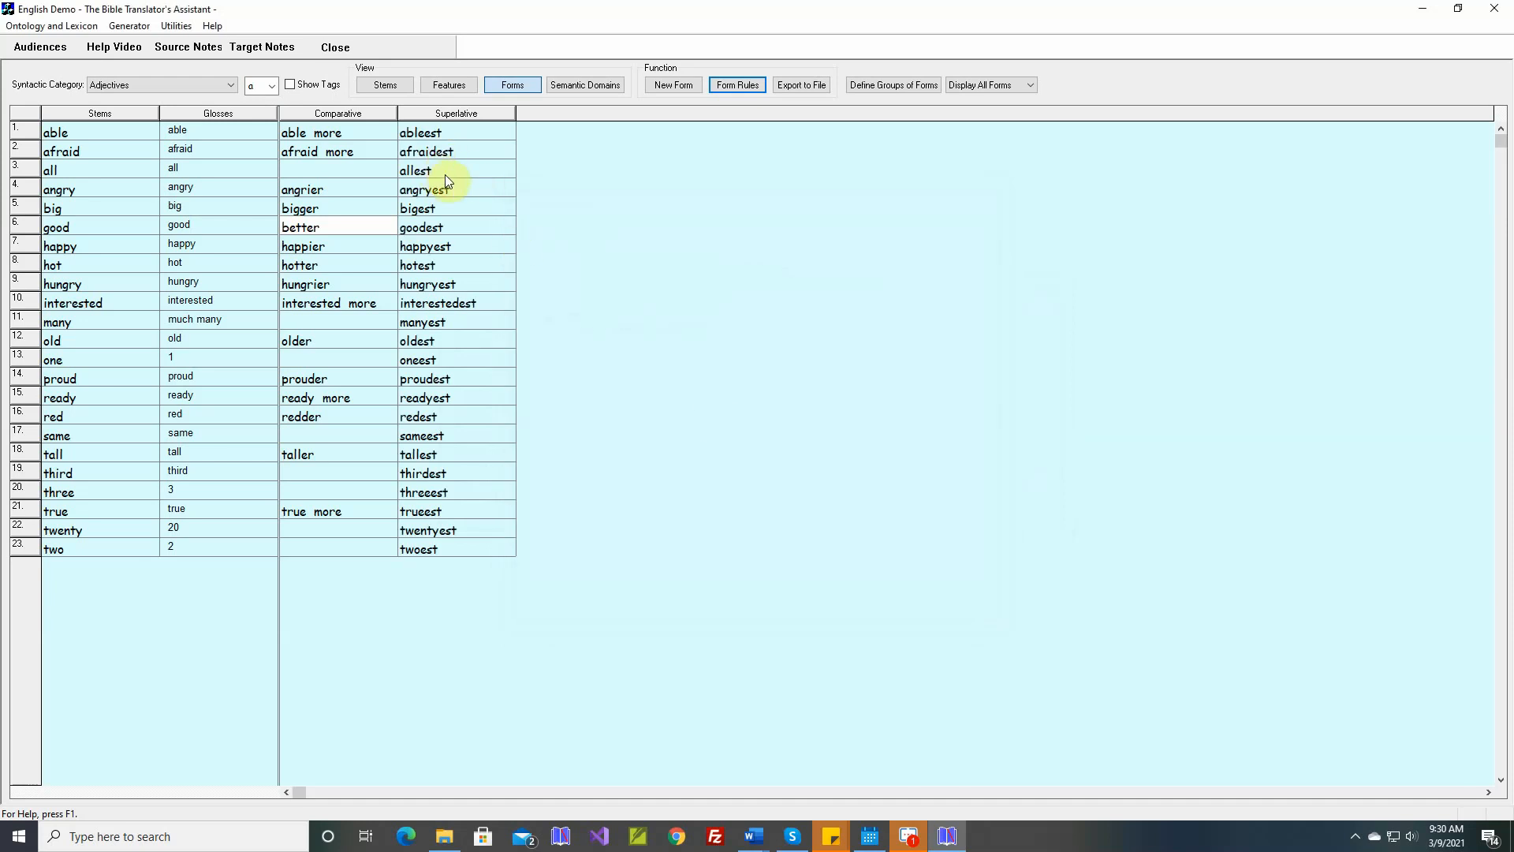
- Create a new adjective feature named "Superlative Formation"
{"action": "left_click", "coordinate": [454, 87]}
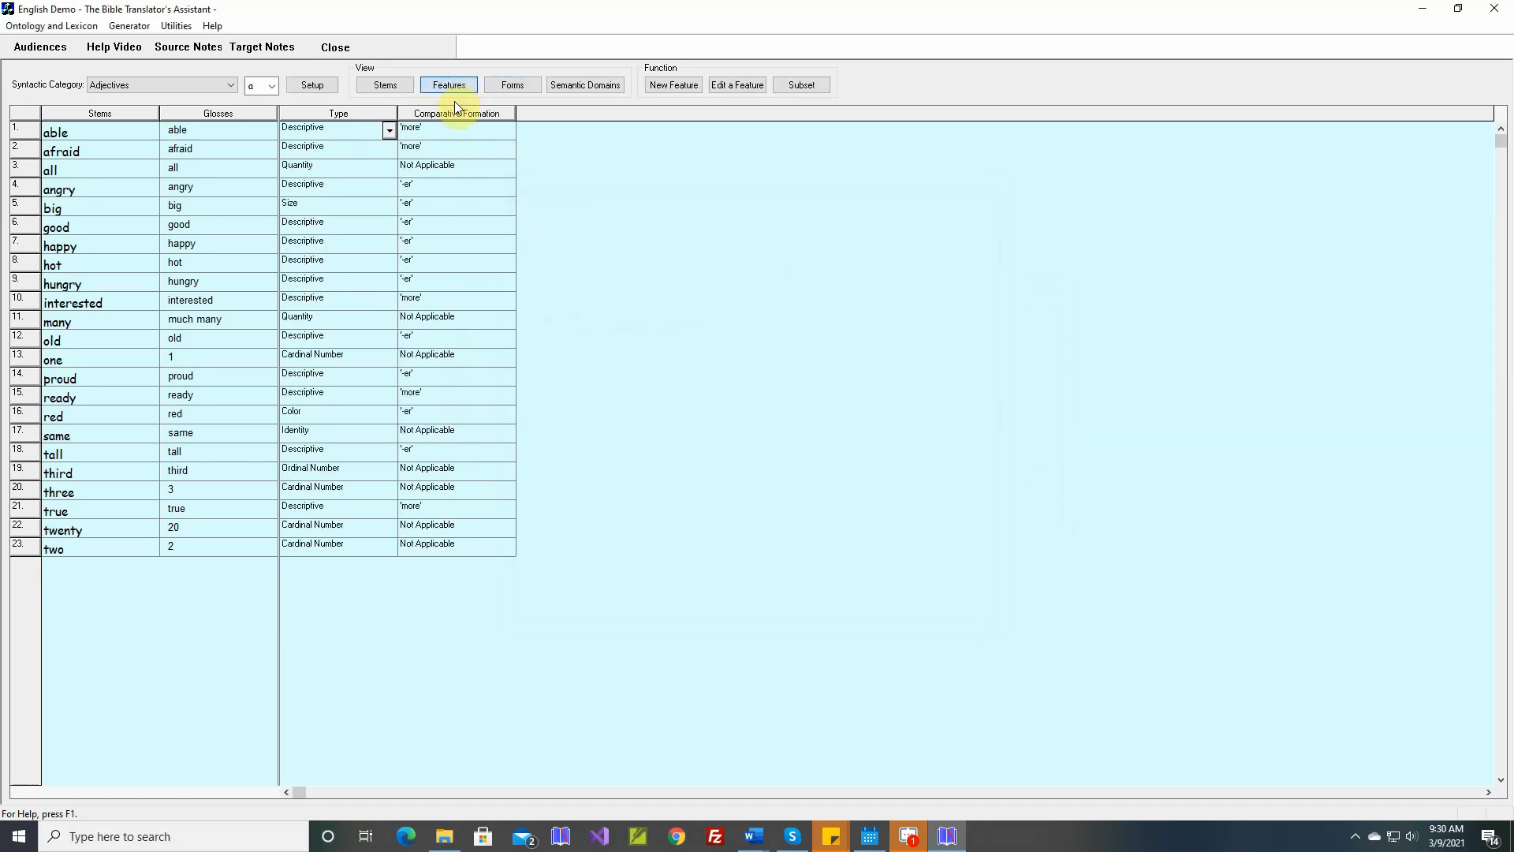
{"action": "left_click", "coordinate": [679, 88]}
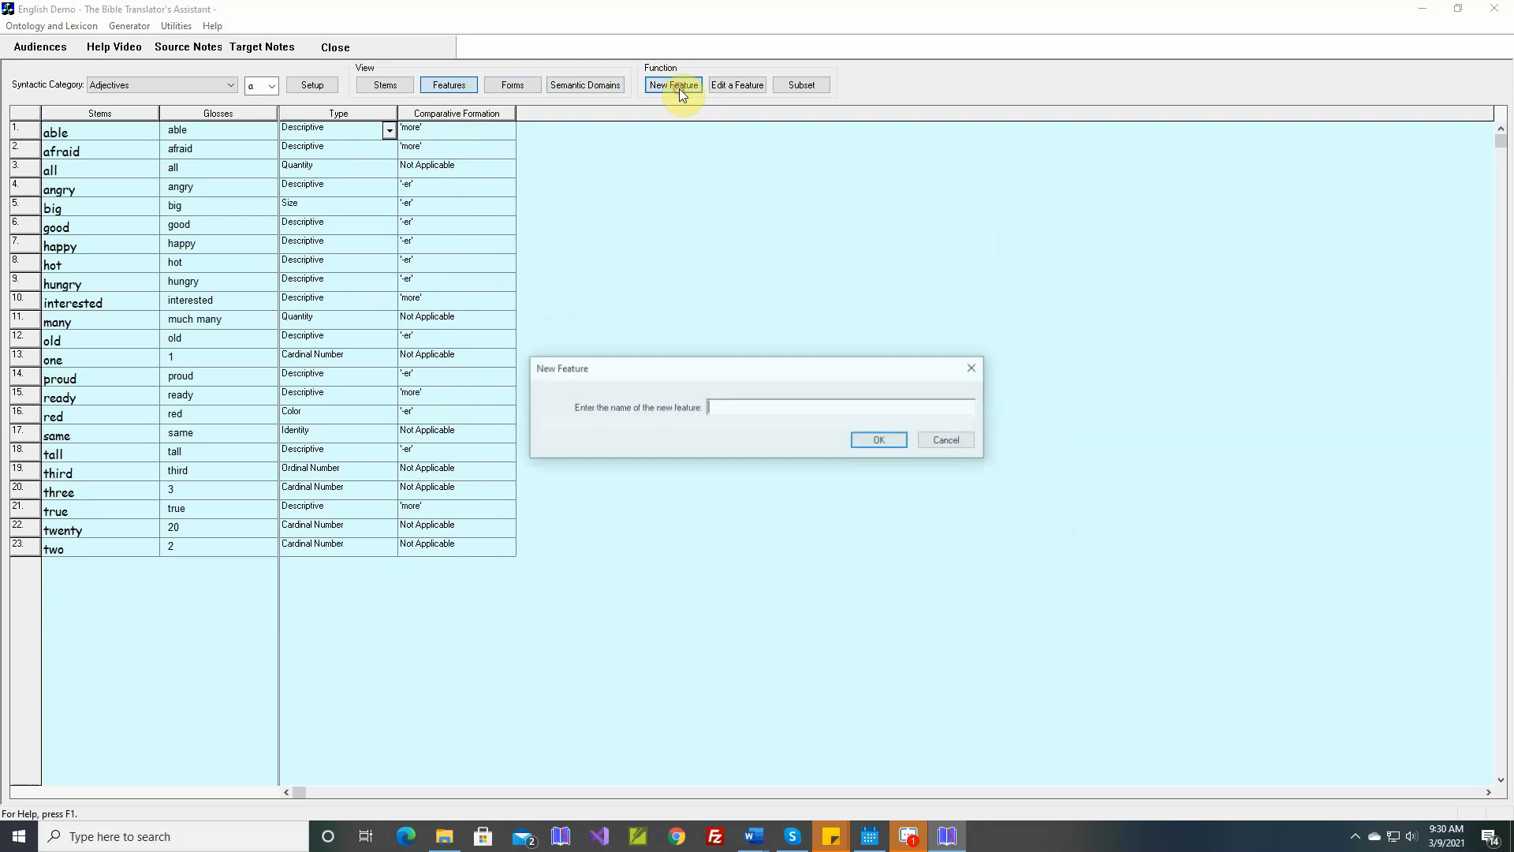
{"action": "type", "text": "Supe"}
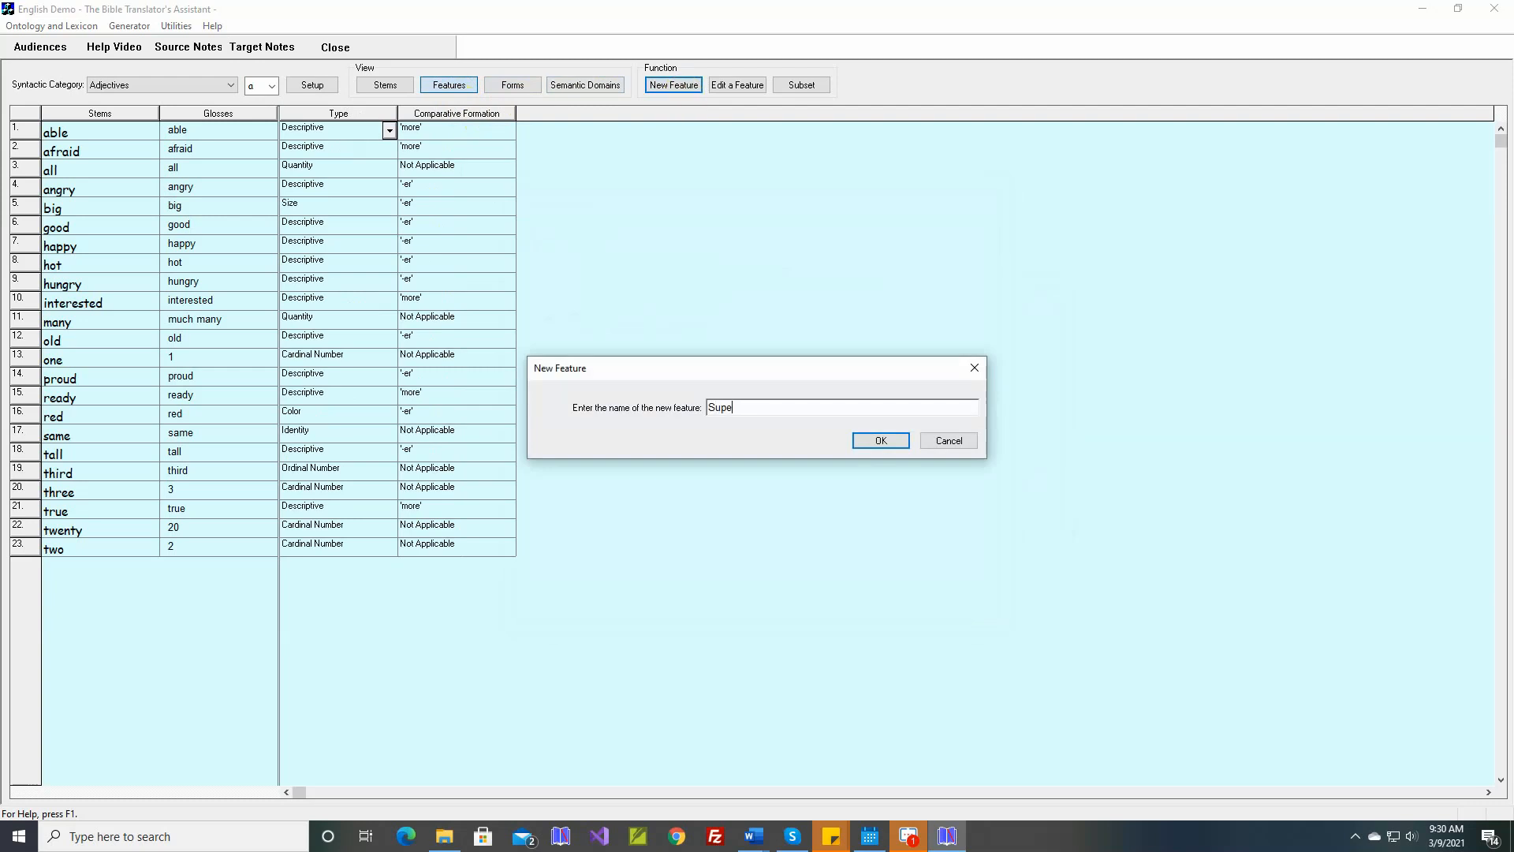
{"action": "type", "text": "rlative Formation"}
{"action": "key", "text": "Return"}
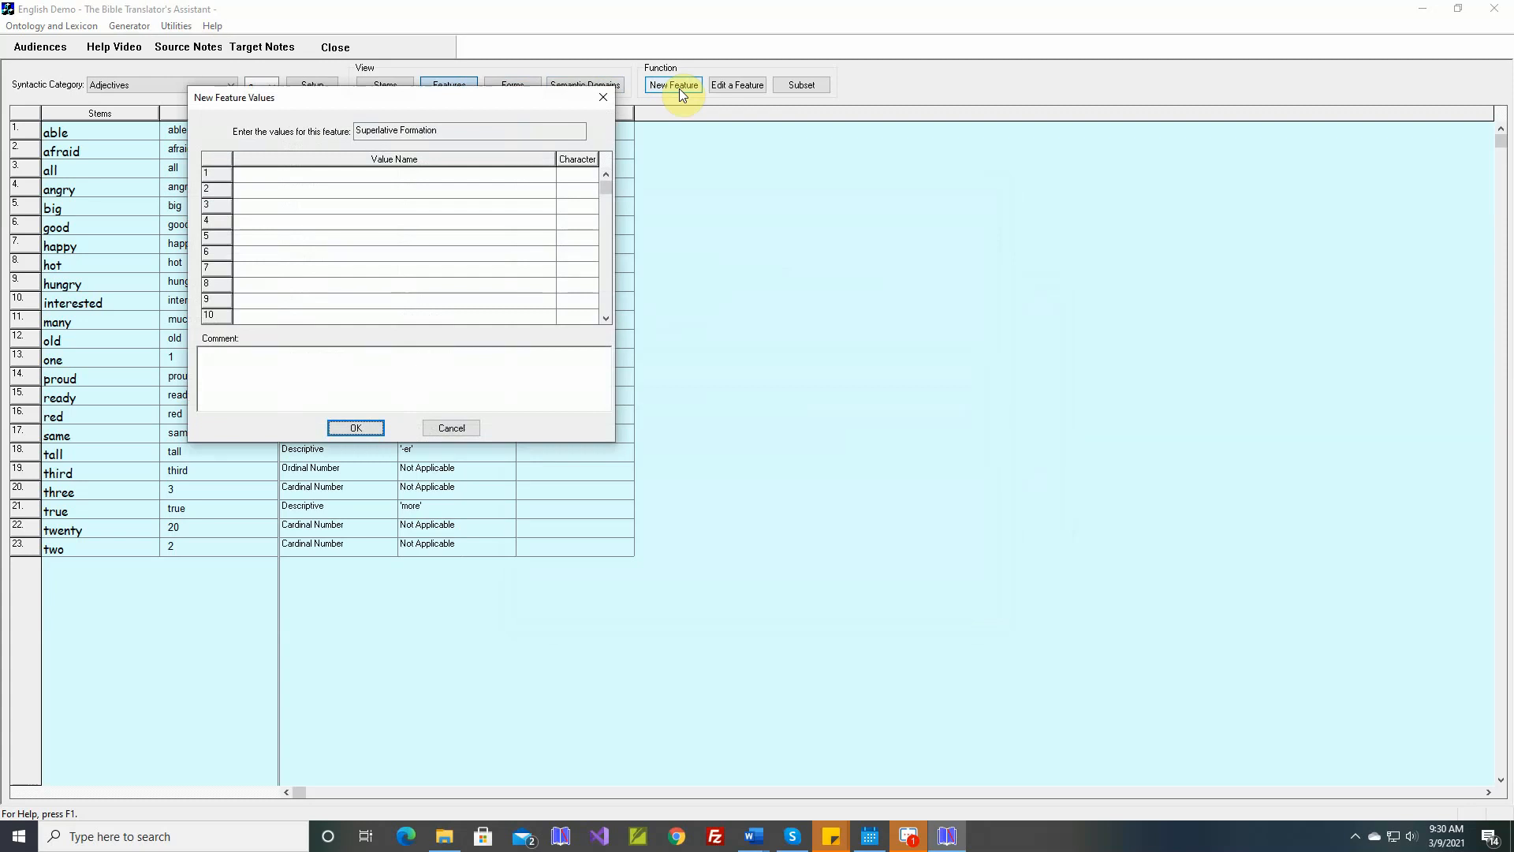
- Define the Superlative Formation feature's values as '-est', 'most' and Not Applicable, and save them
{"action": "left_click", "coordinate": [442, 178]}
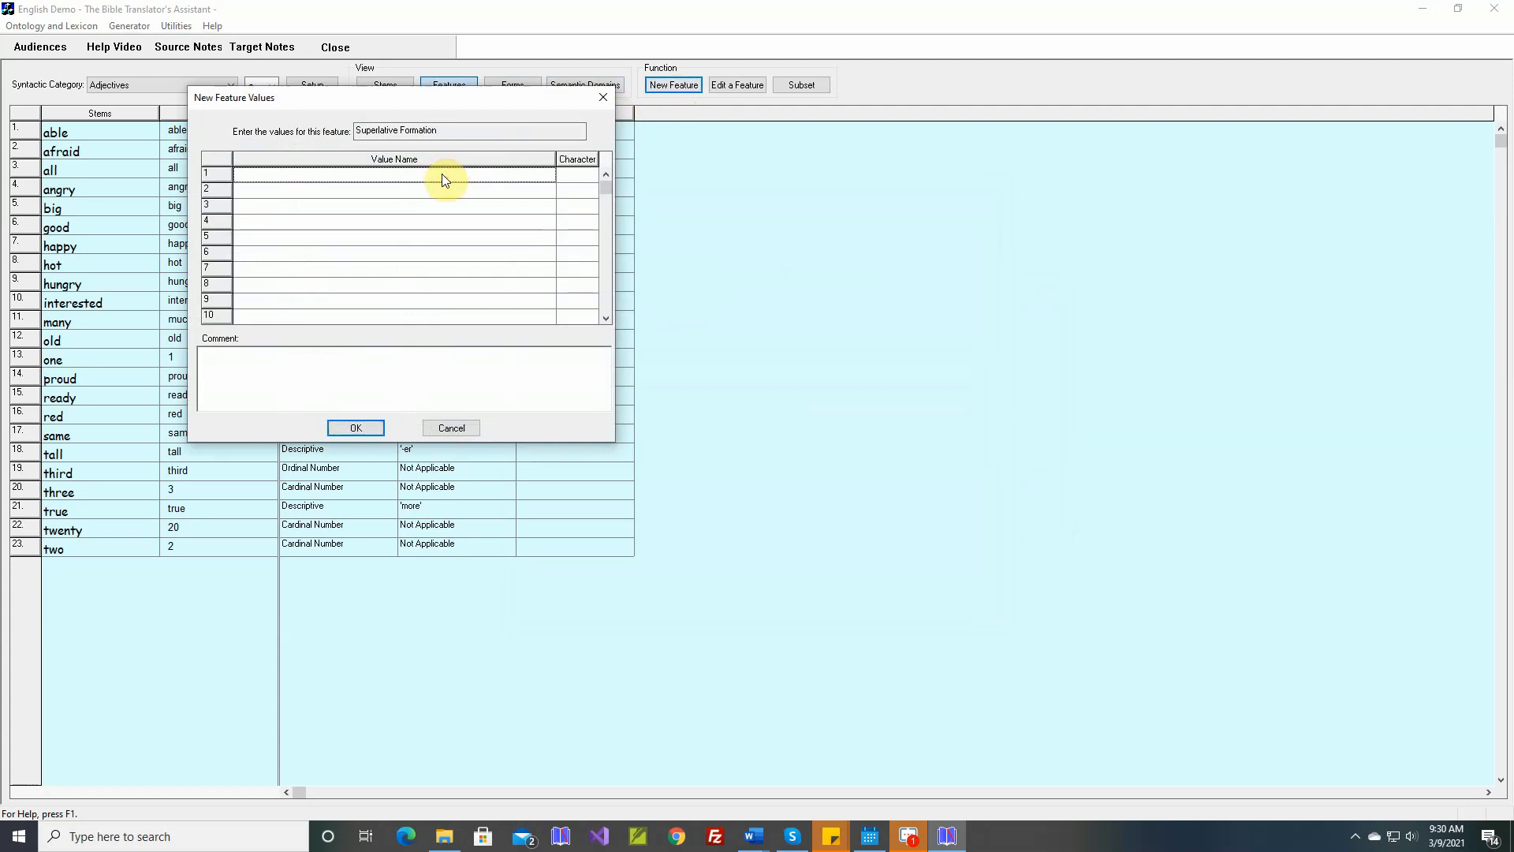
{"action": "type", "text": "'-est"}
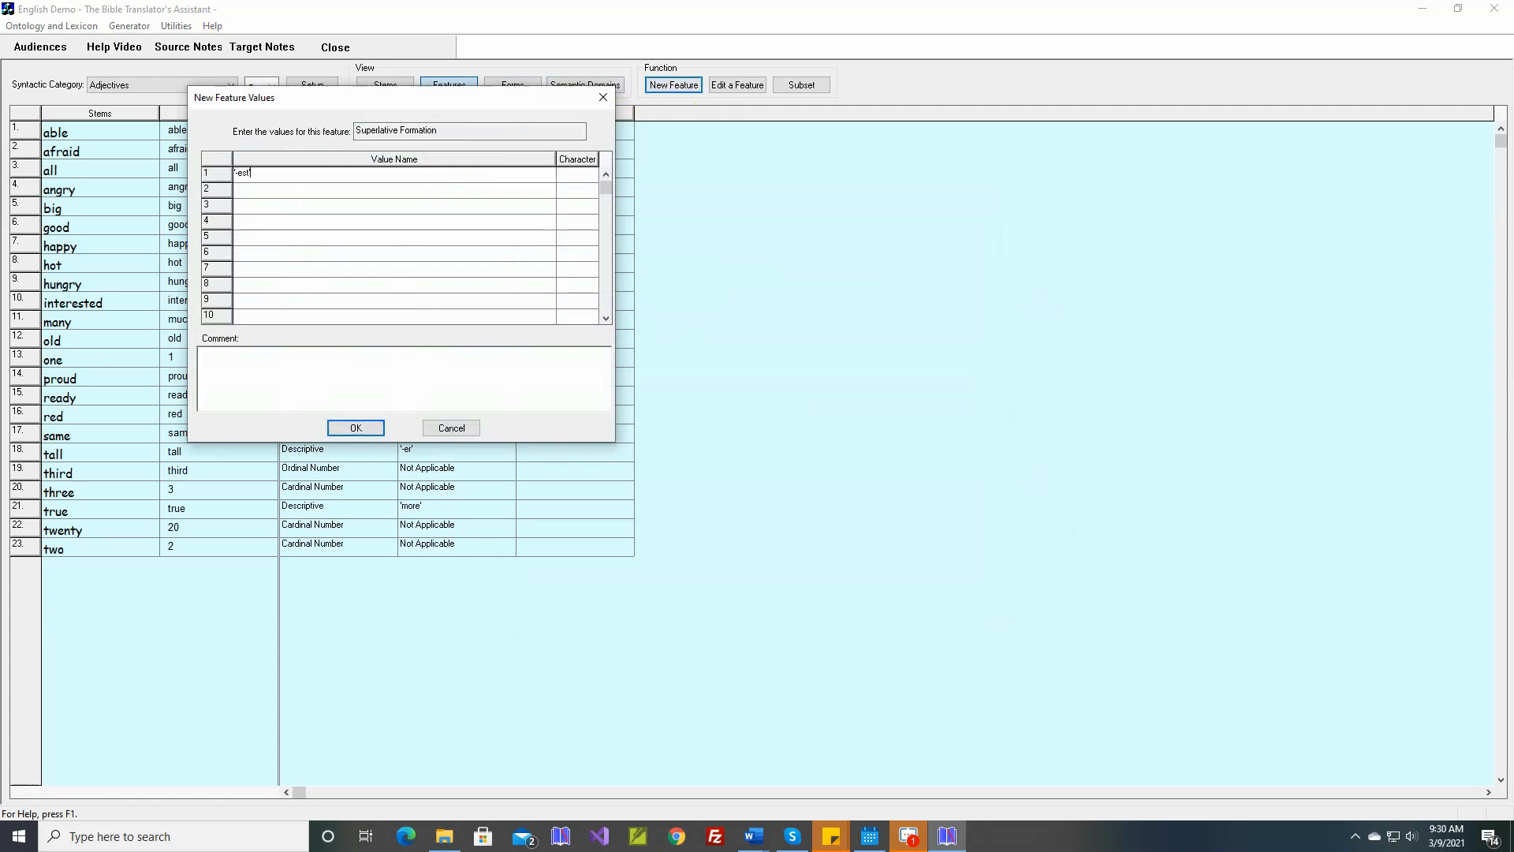
{"action": "left_click", "coordinate": [444, 180]}
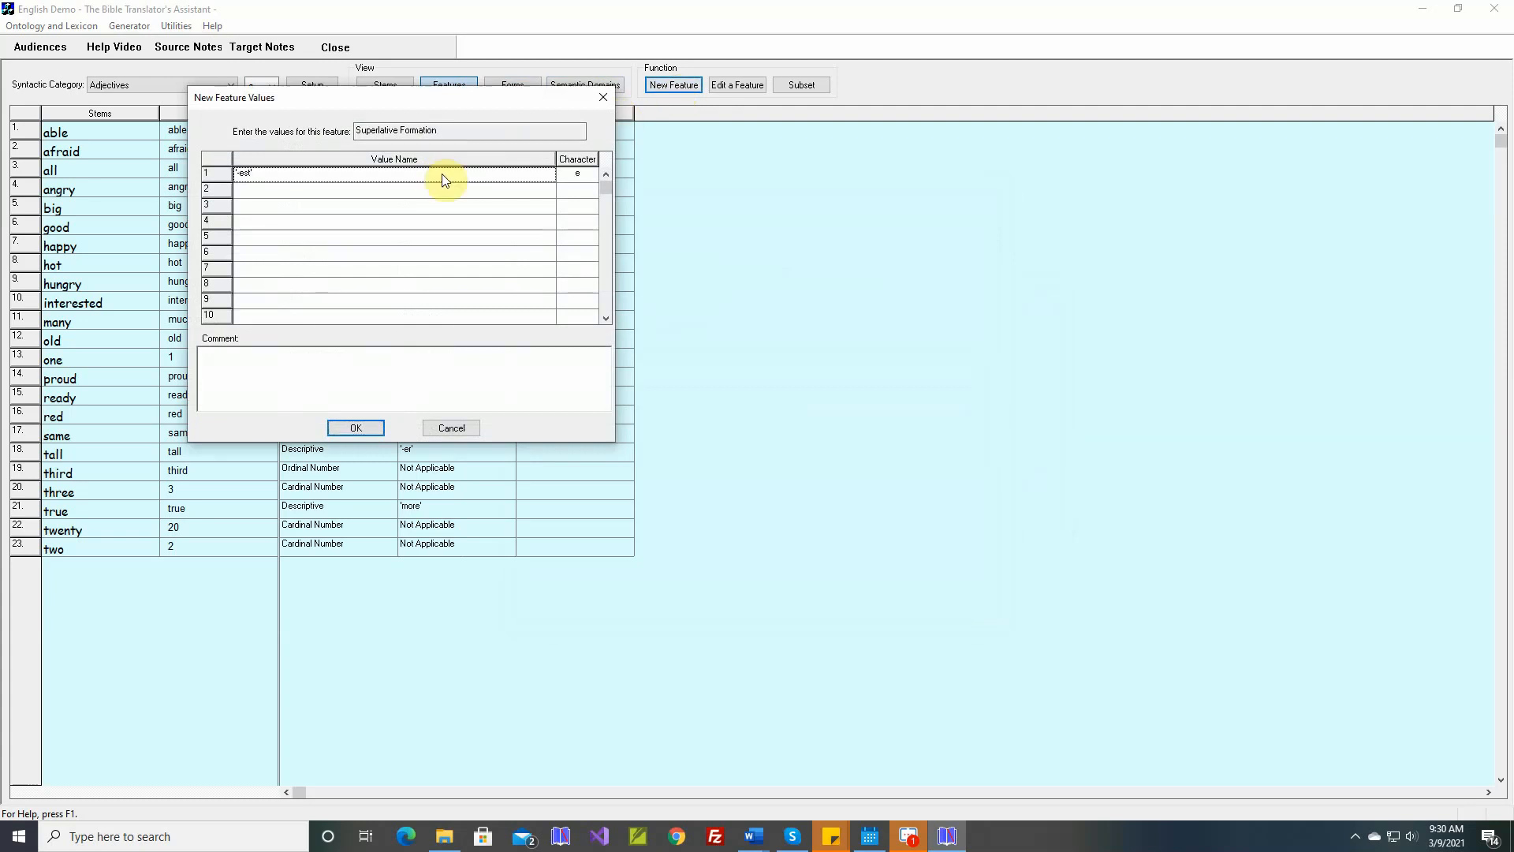
{"action": "left_click", "coordinate": [399, 190]}
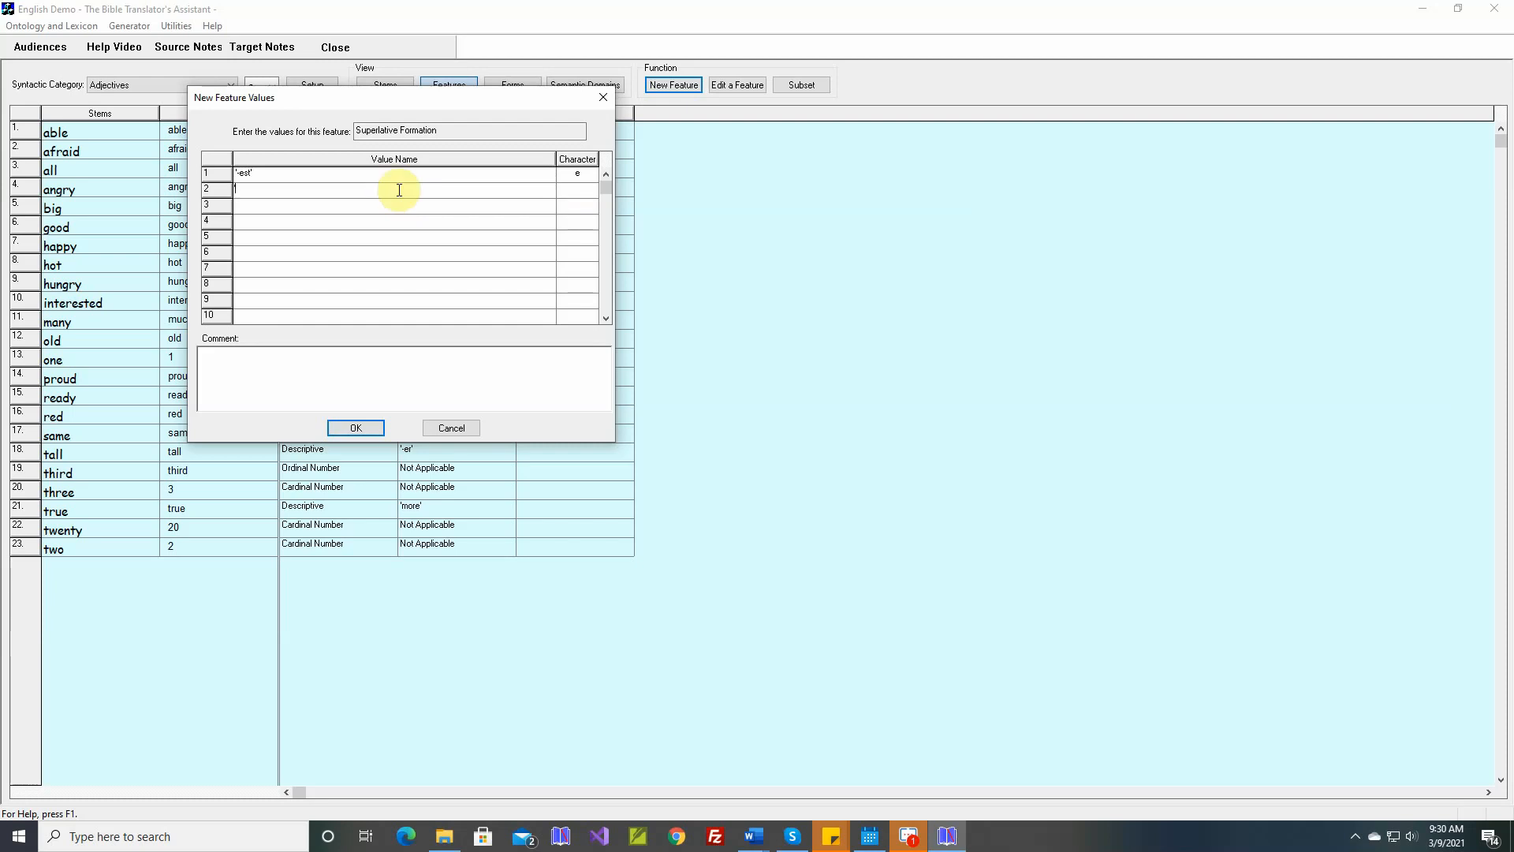
{"action": "type", "text": "'most'"}
{"action": "left_click", "coordinate": [399, 195]}
{"action": "left_click", "coordinate": [383, 201]}
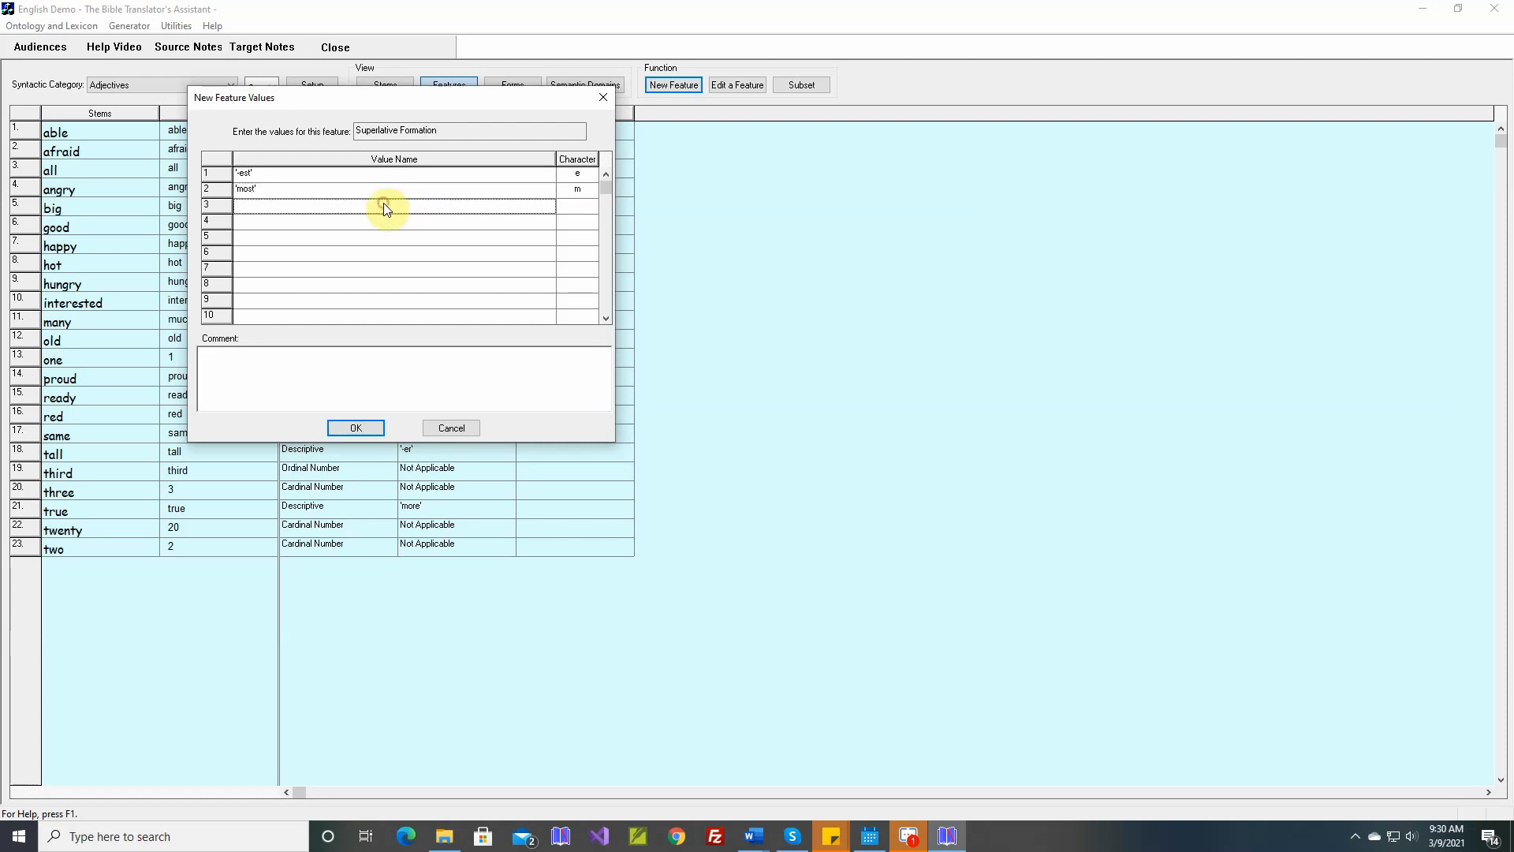
{"action": "type", "text": "Not Applicable"}
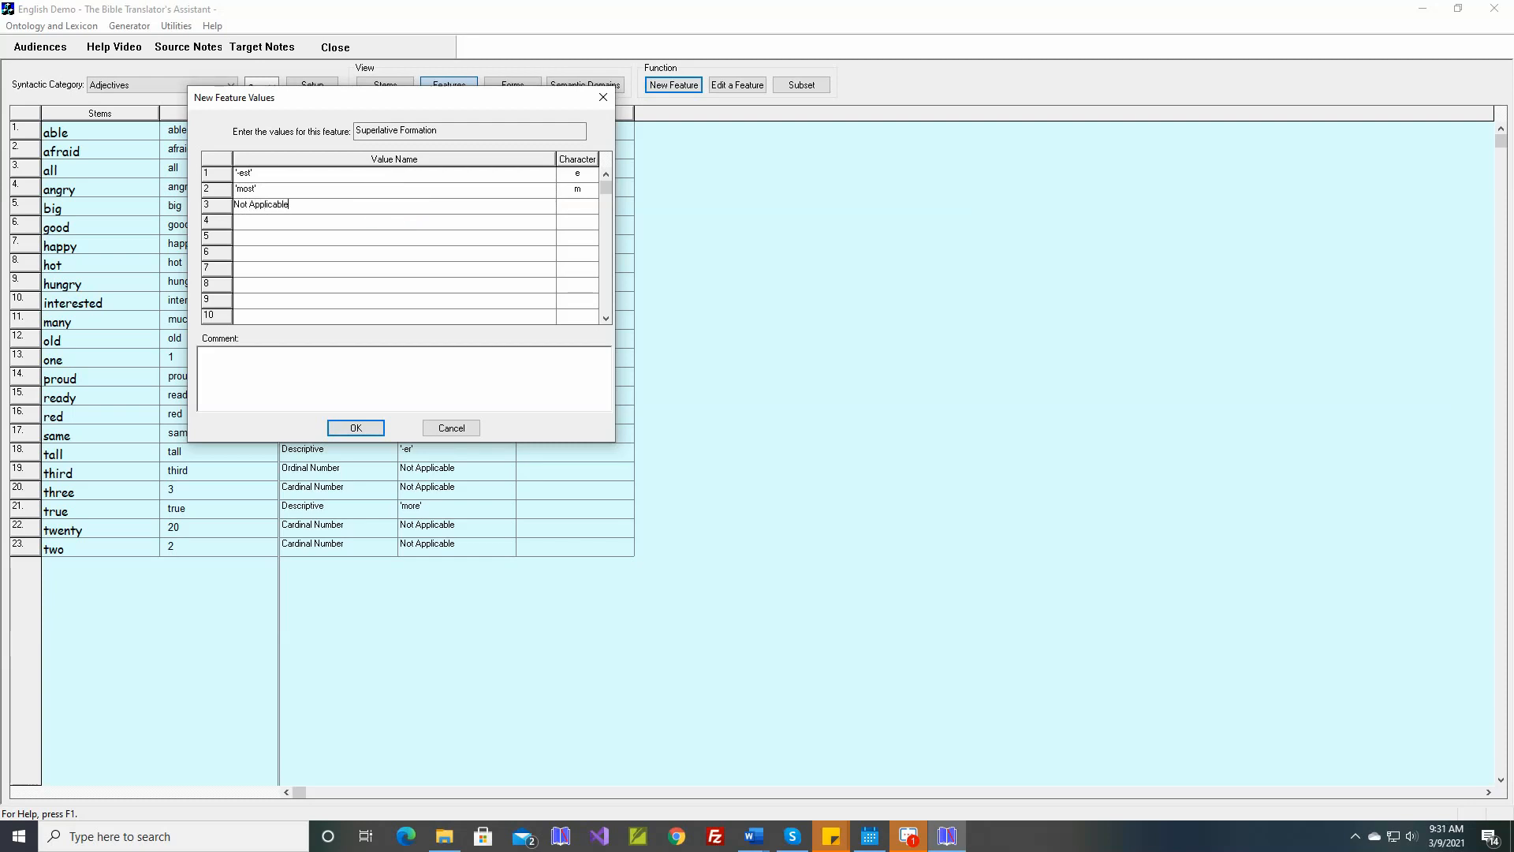
{"action": "left_click", "coordinate": [385, 207]}
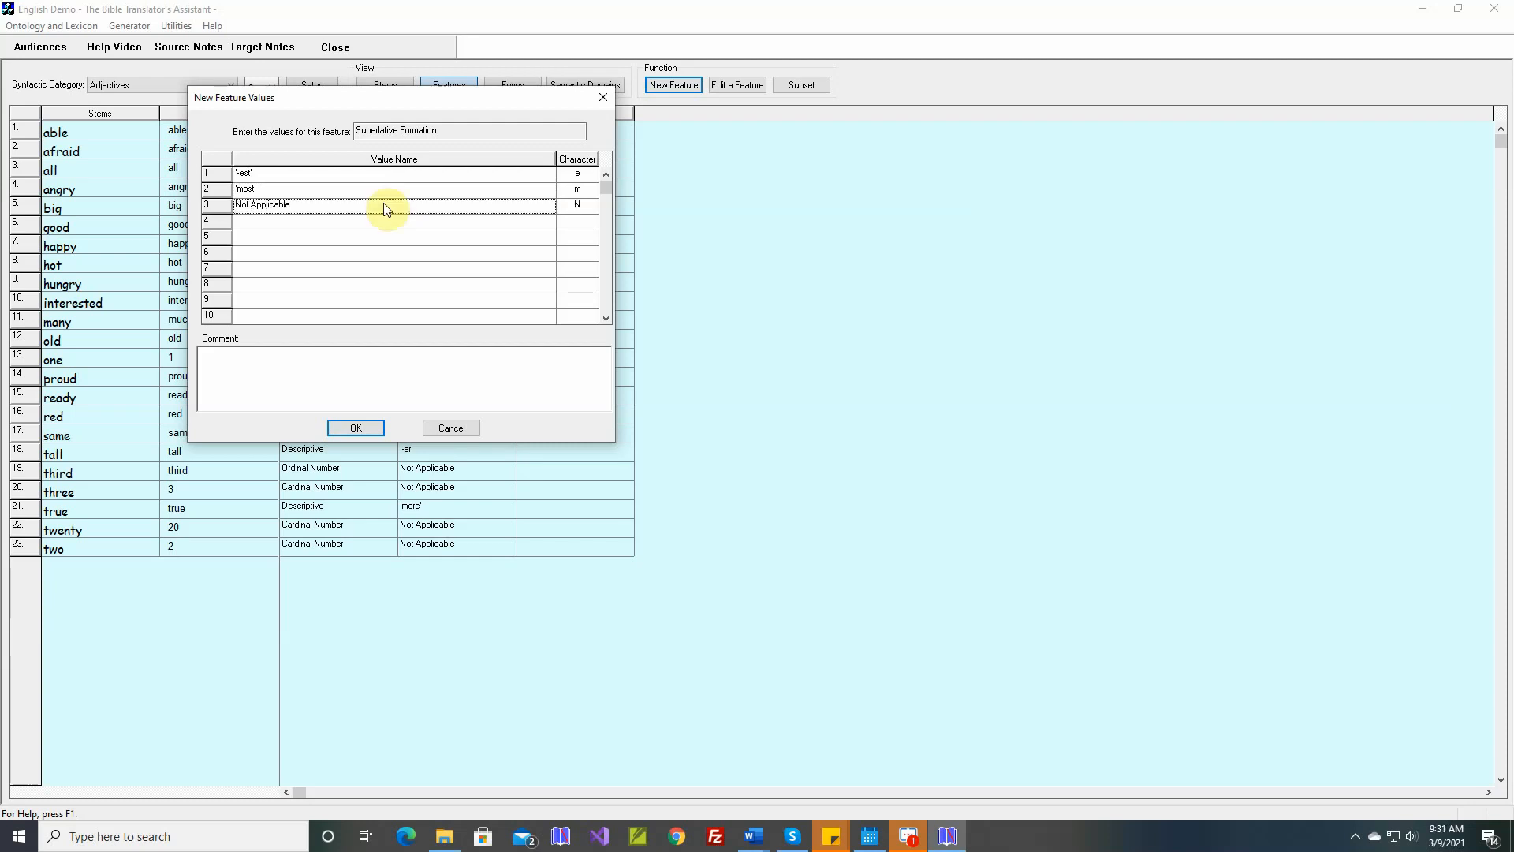
{"action": "left_click", "coordinate": [355, 427]}
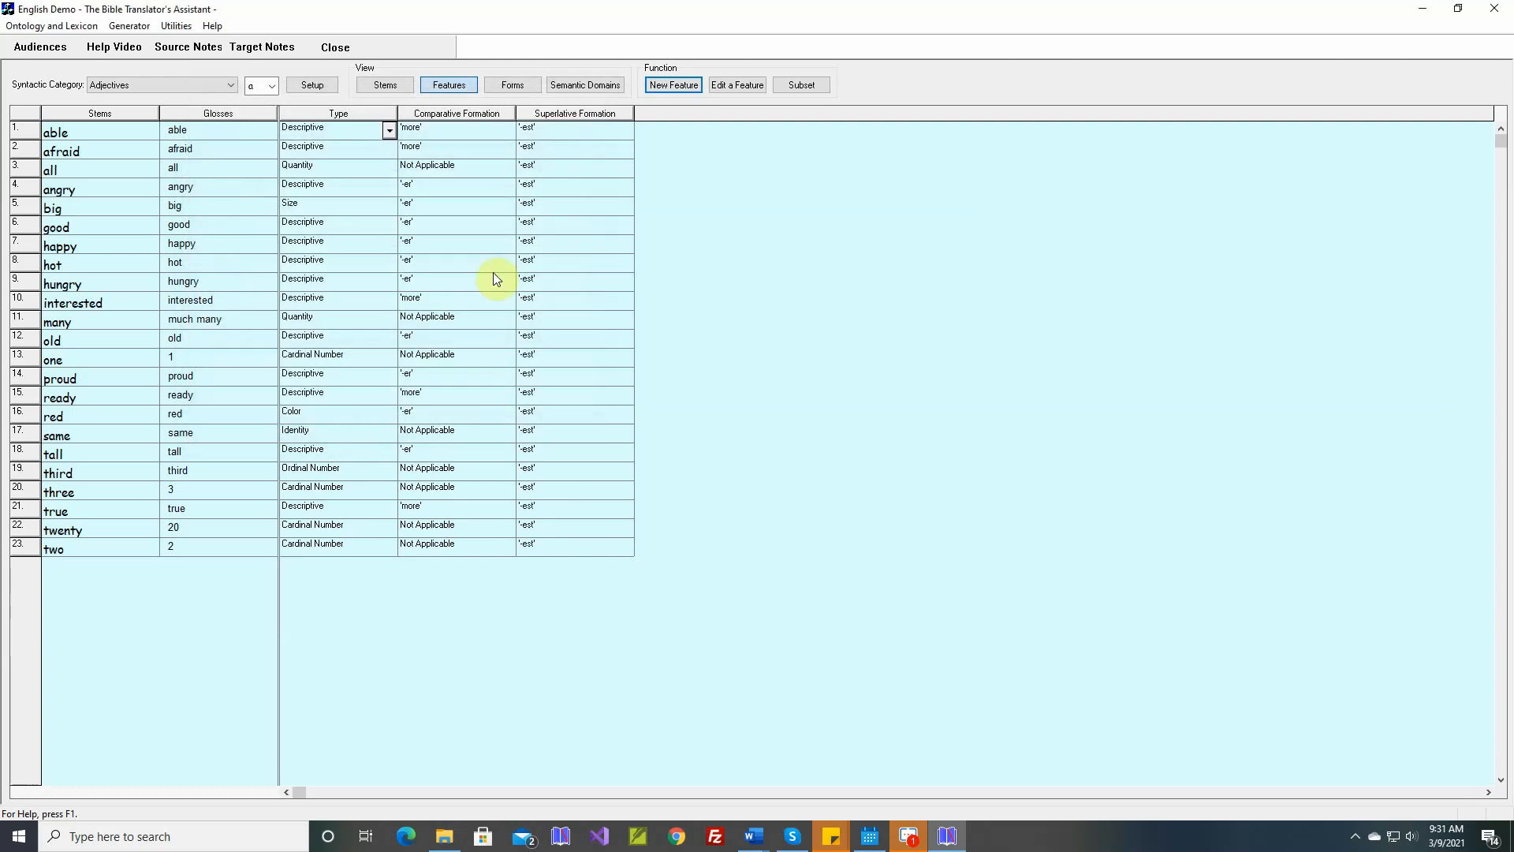
- Set Superlative Formation to 'most' for "able" and "afraid", and to Not Applicable for "all"
{"action": "left_click", "coordinate": [628, 129]}
{"action": "left_click", "coordinate": [543, 152]}
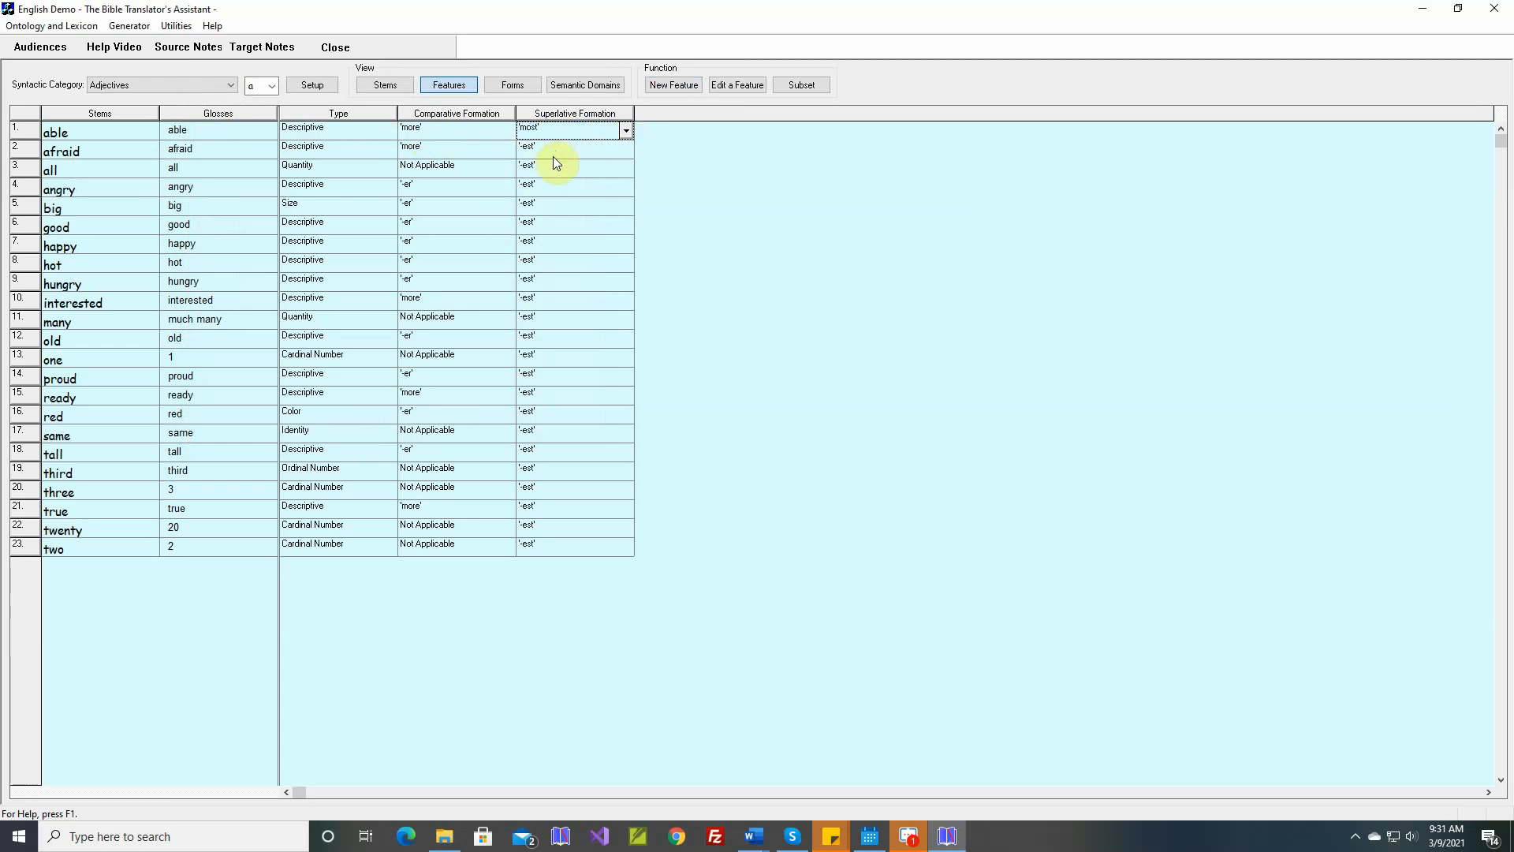
{"action": "left_click", "coordinate": [627, 153]}
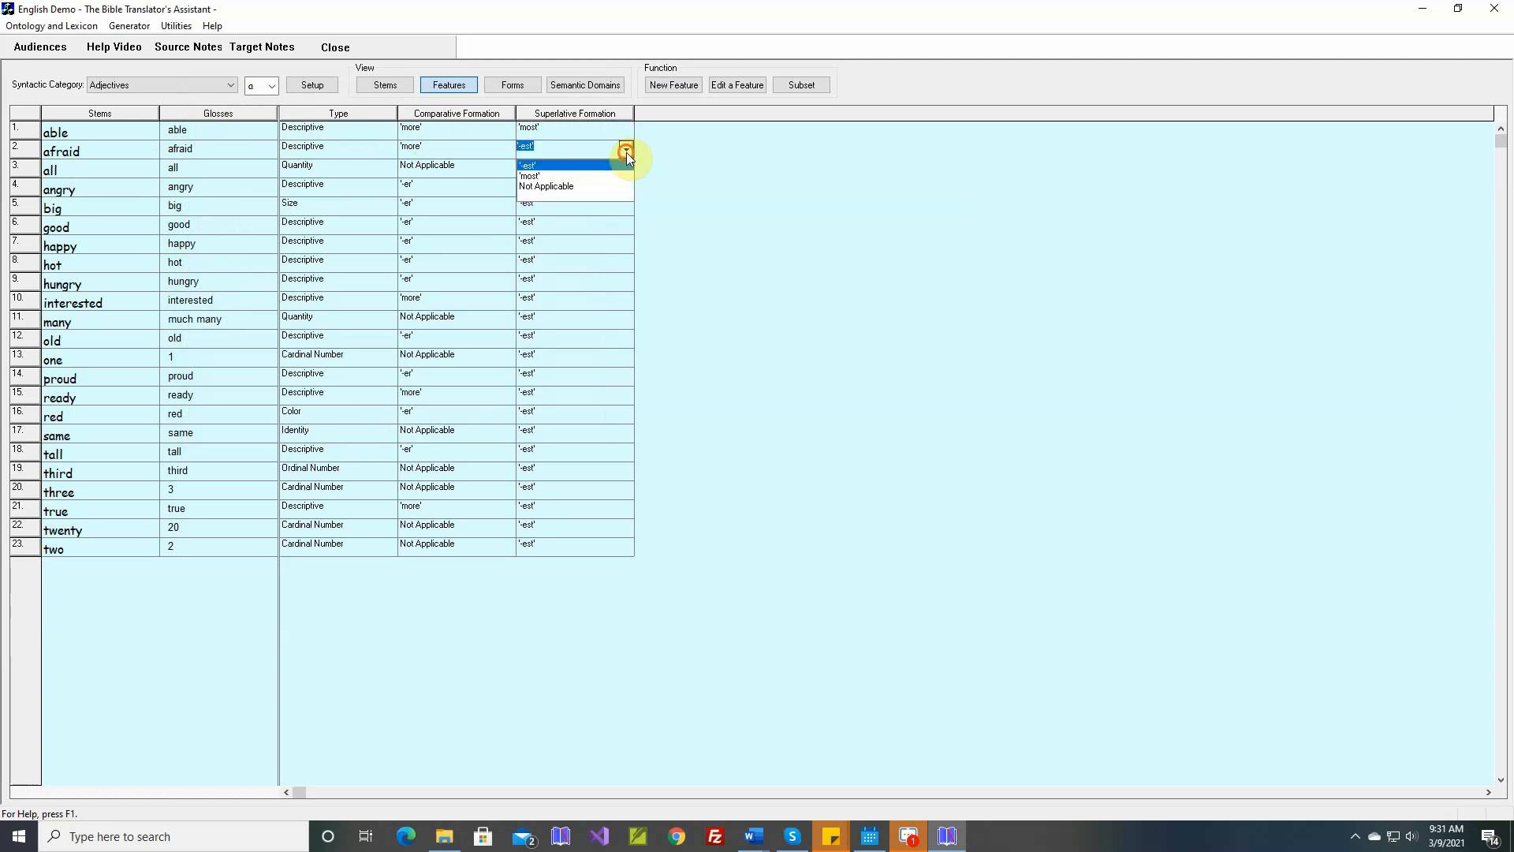
{"action": "left_click", "coordinate": [552, 173]}
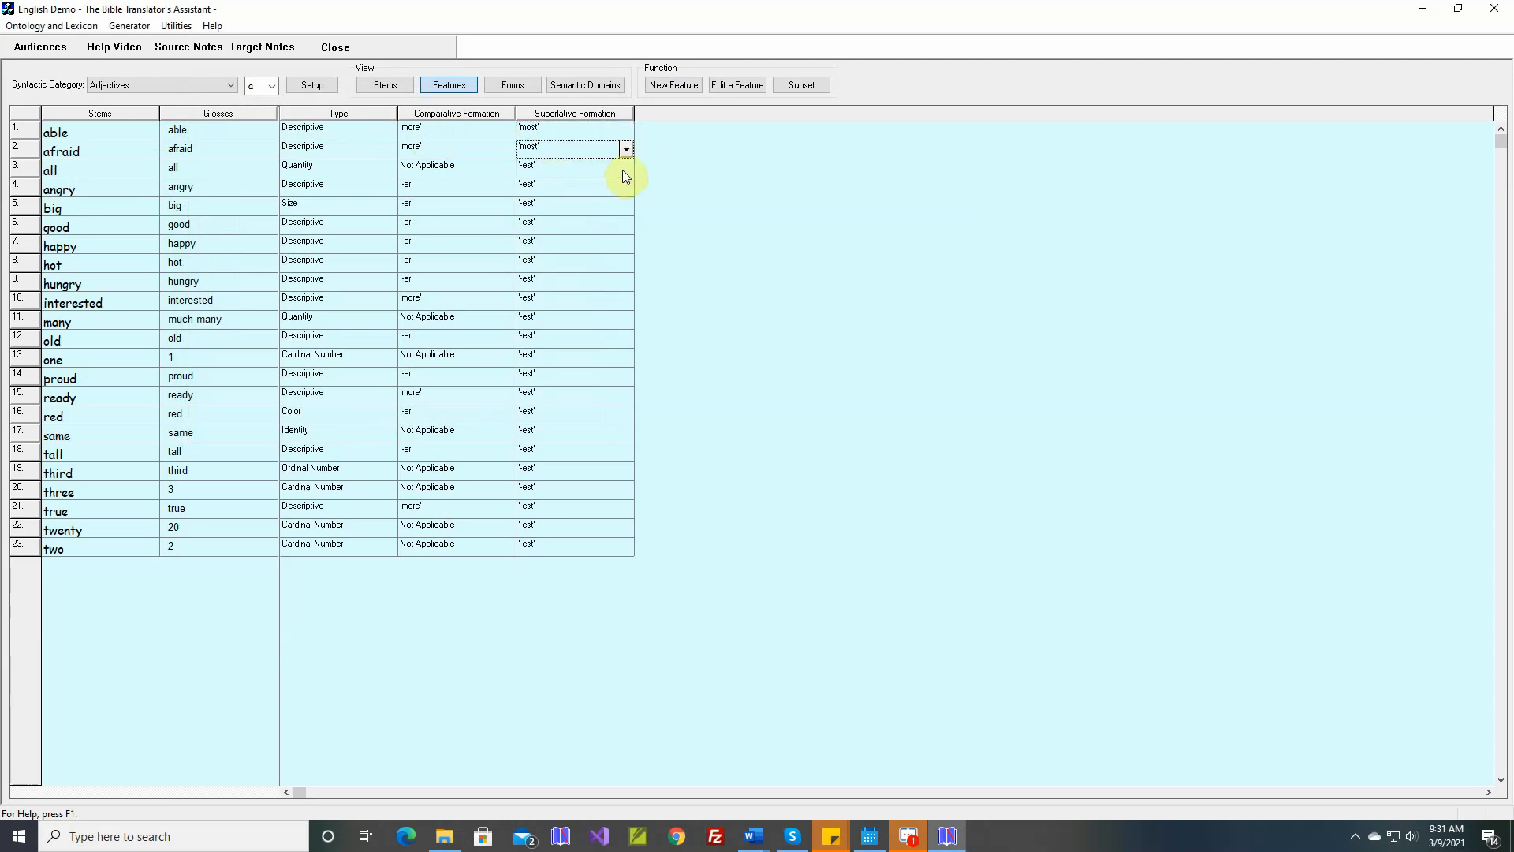
{"action": "left_click", "coordinate": [624, 170]}
{"action": "left_click", "coordinate": [543, 200]}
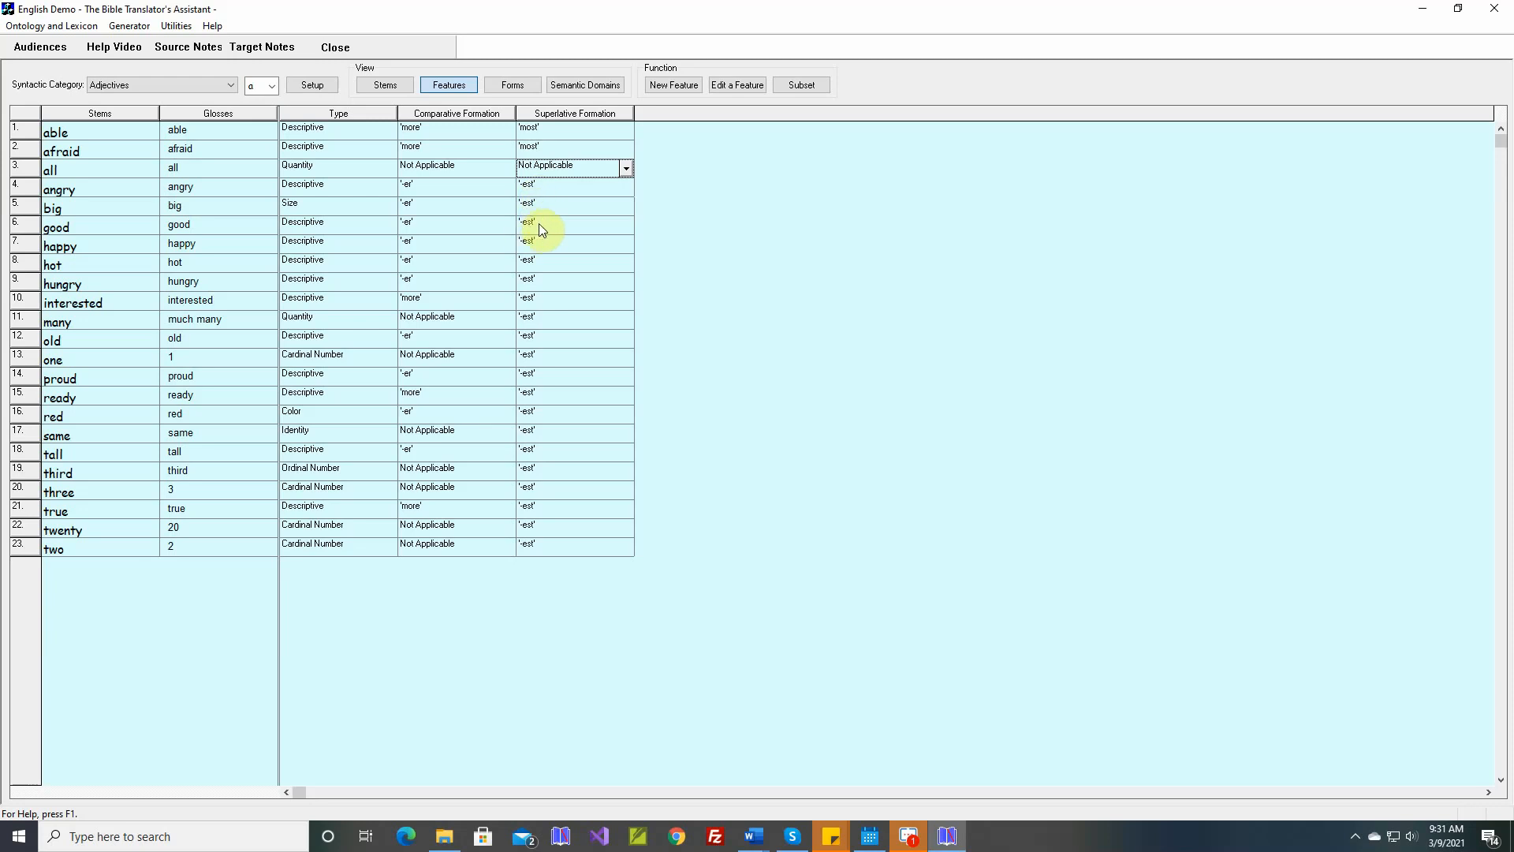
- Set Superlative Formation to 'most' for "interested", and to Not Applicable for "many" and "one"
{"action": "left_click", "coordinate": [626, 301]}
{"action": "left_click", "coordinate": [552, 327]}
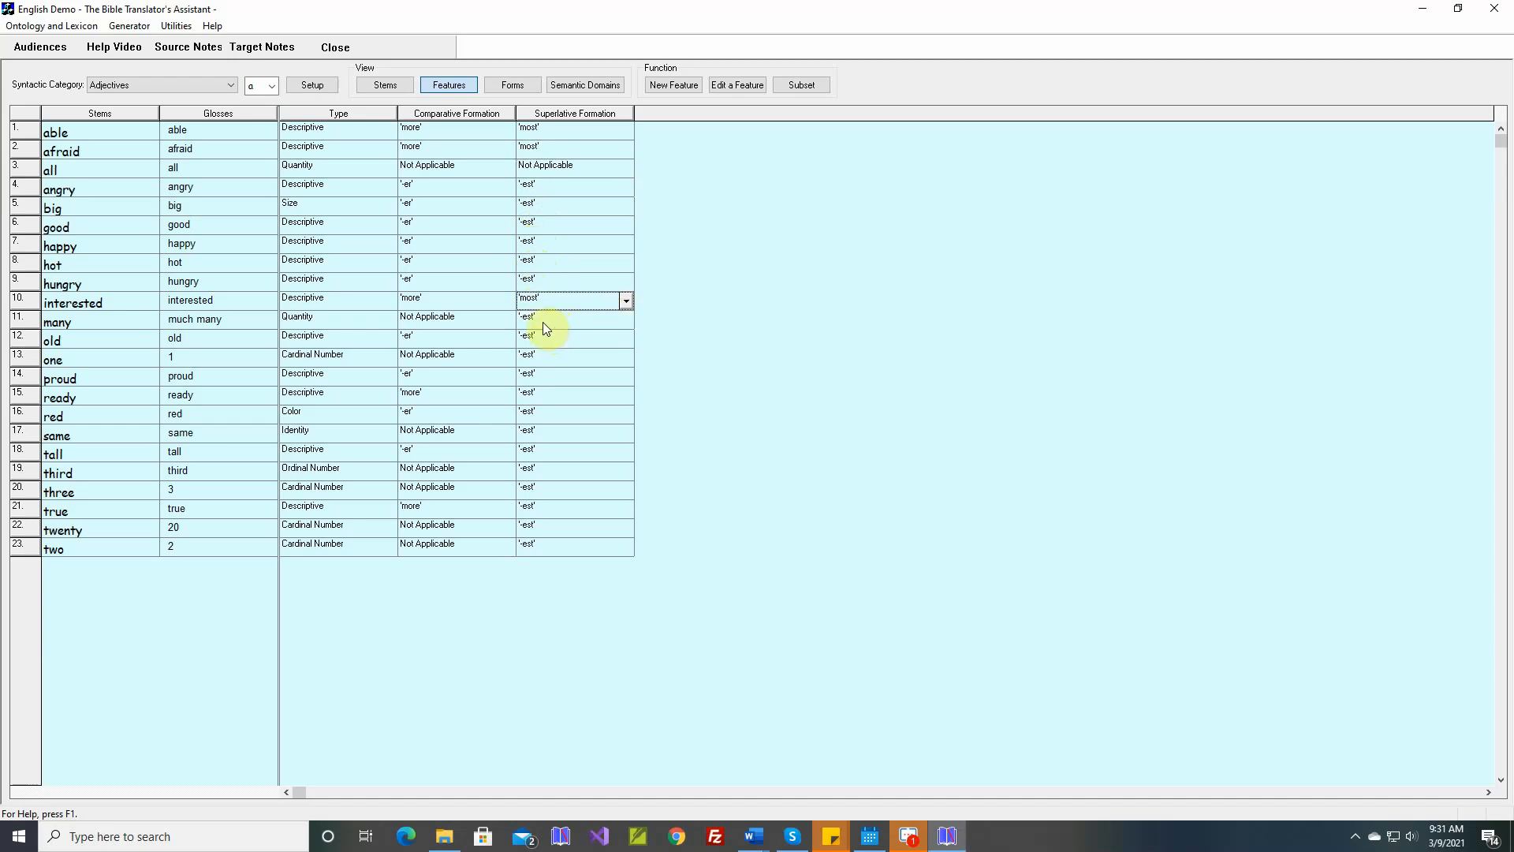
{"action": "left_click", "coordinate": [626, 320]}
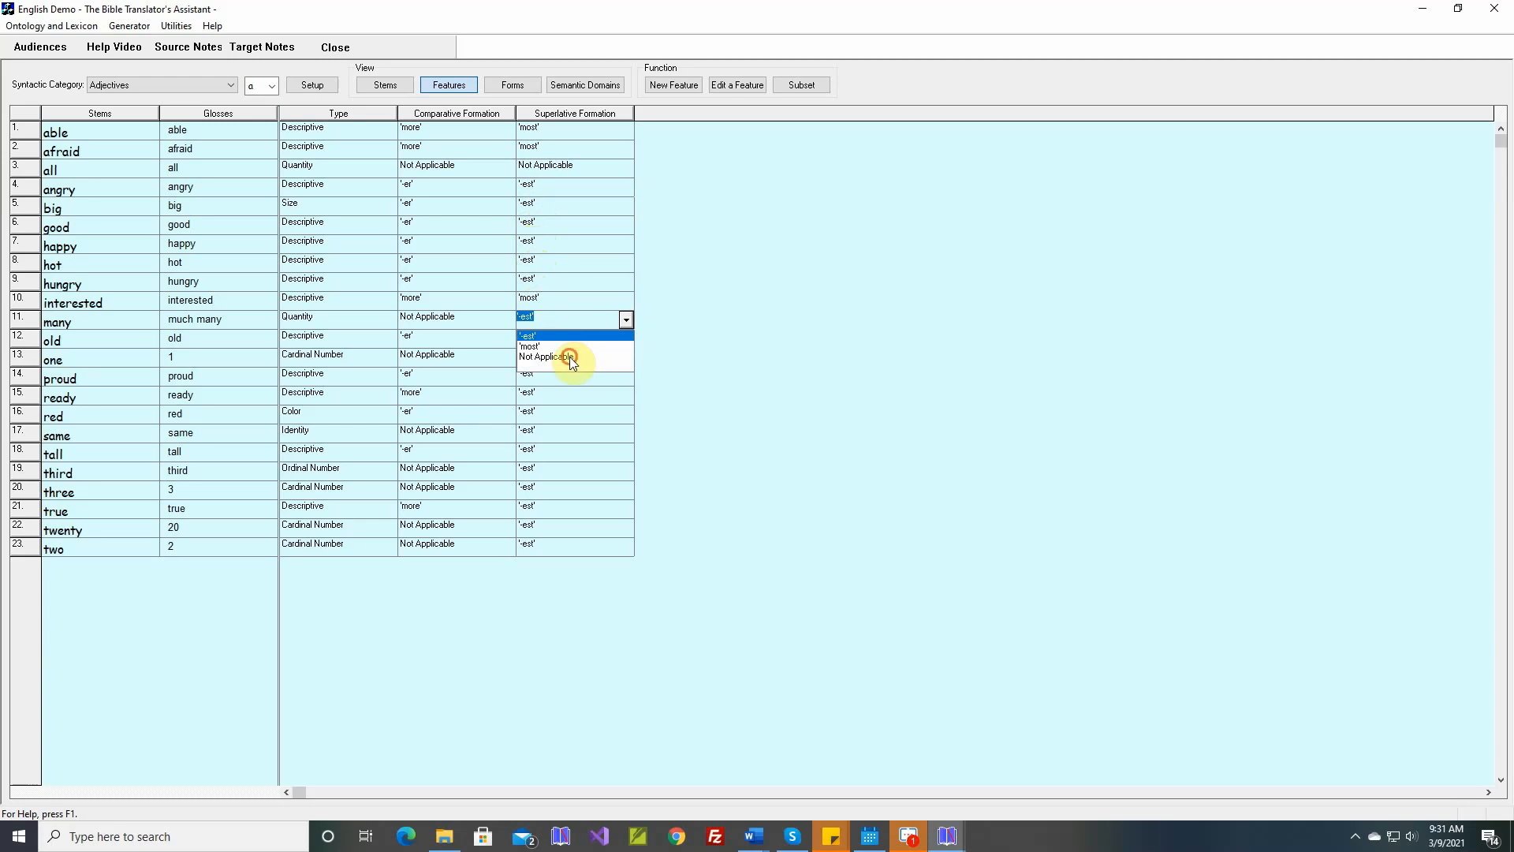
{"action": "left_click", "coordinate": [569, 357]}
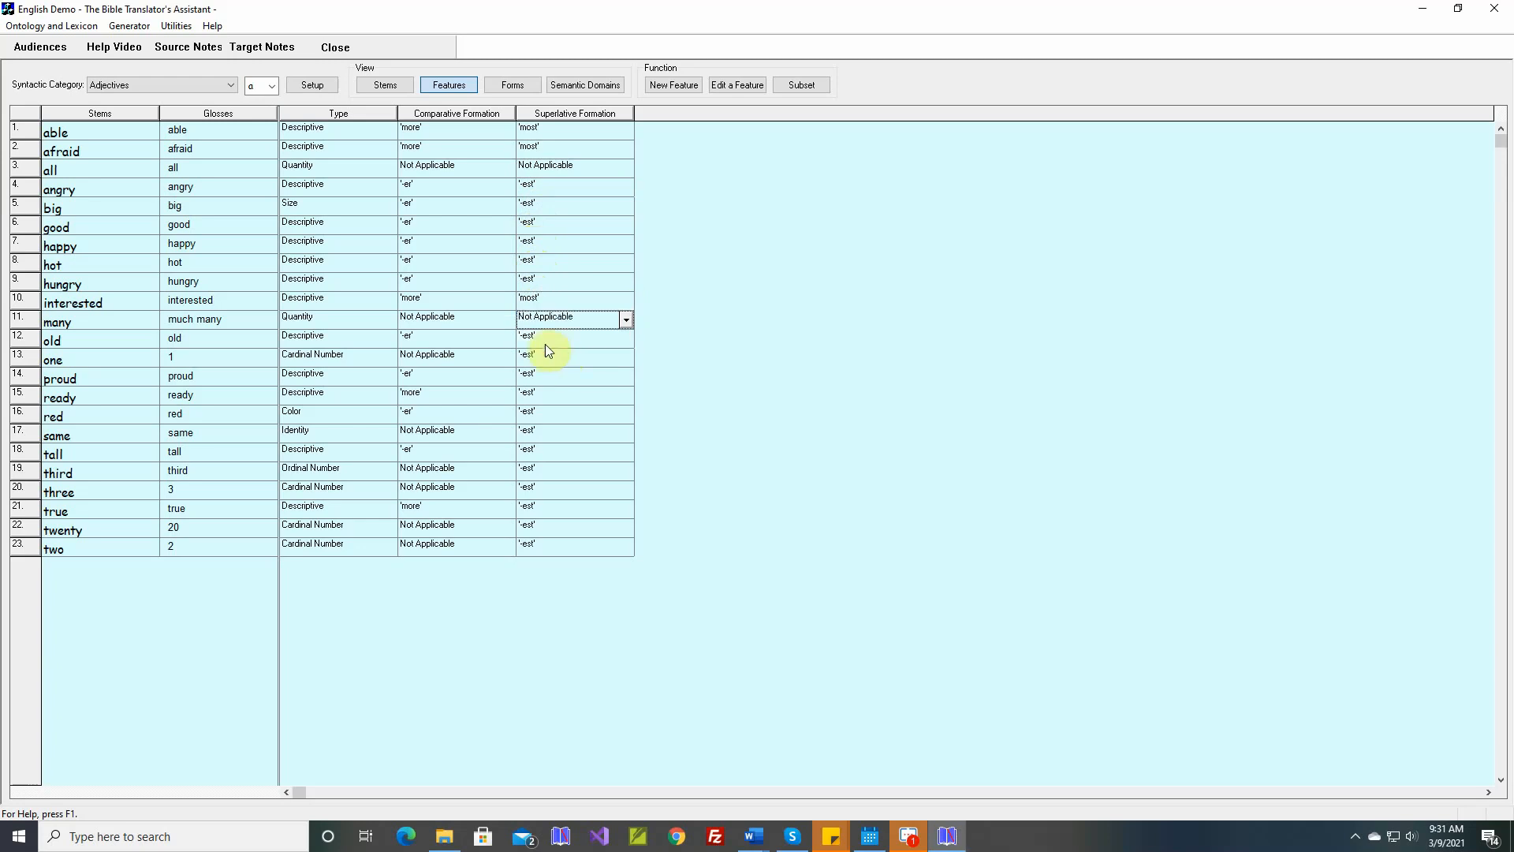
{"action": "left_click", "coordinate": [624, 358]}
{"action": "left_click", "coordinate": [557, 399]}
- Set Superlative Formation to 'most' for "ready", and to Not Applicable for "same", "third" and "three"
{"action": "left_click", "coordinate": [626, 400]}
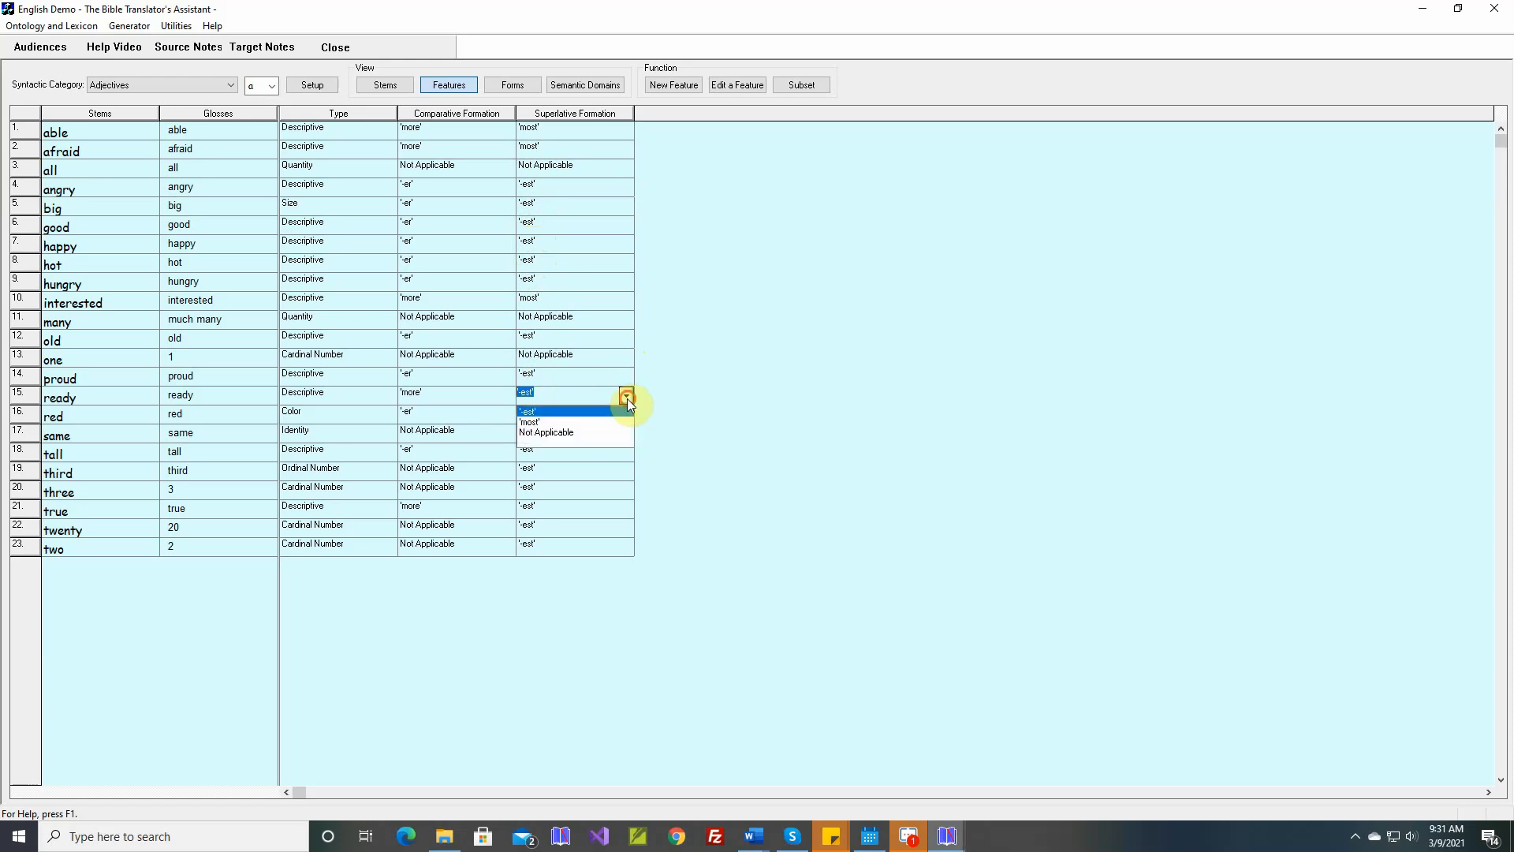
{"action": "left_click", "coordinate": [552, 420]}
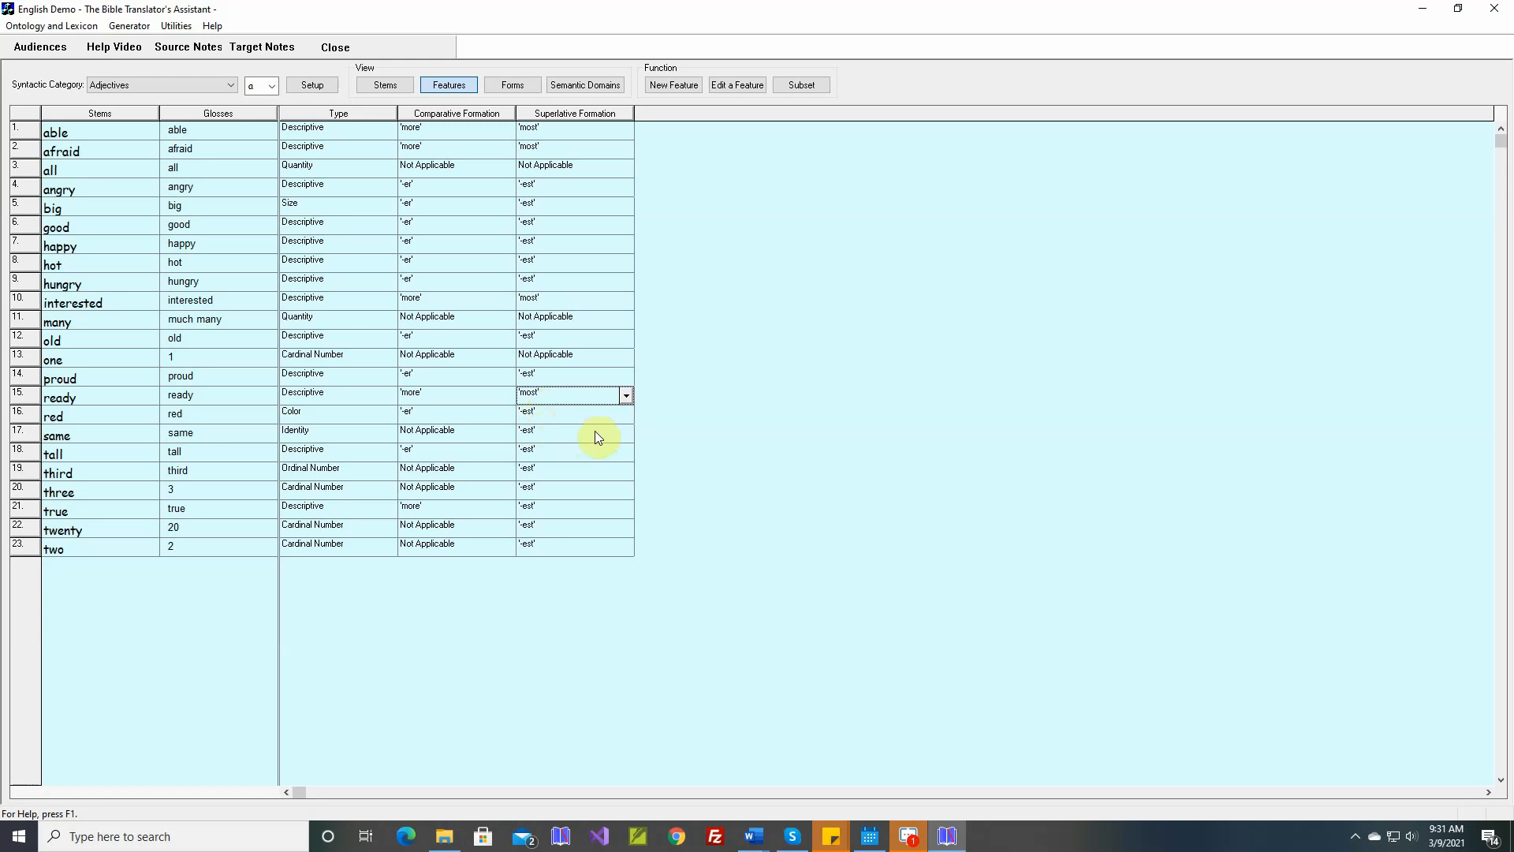
{"action": "left_click", "coordinate": [627, 434]}
{"action": "left_click", "coordinate": [552, 471]}
{"action": "left_click", "coordinate": [627, 472]}
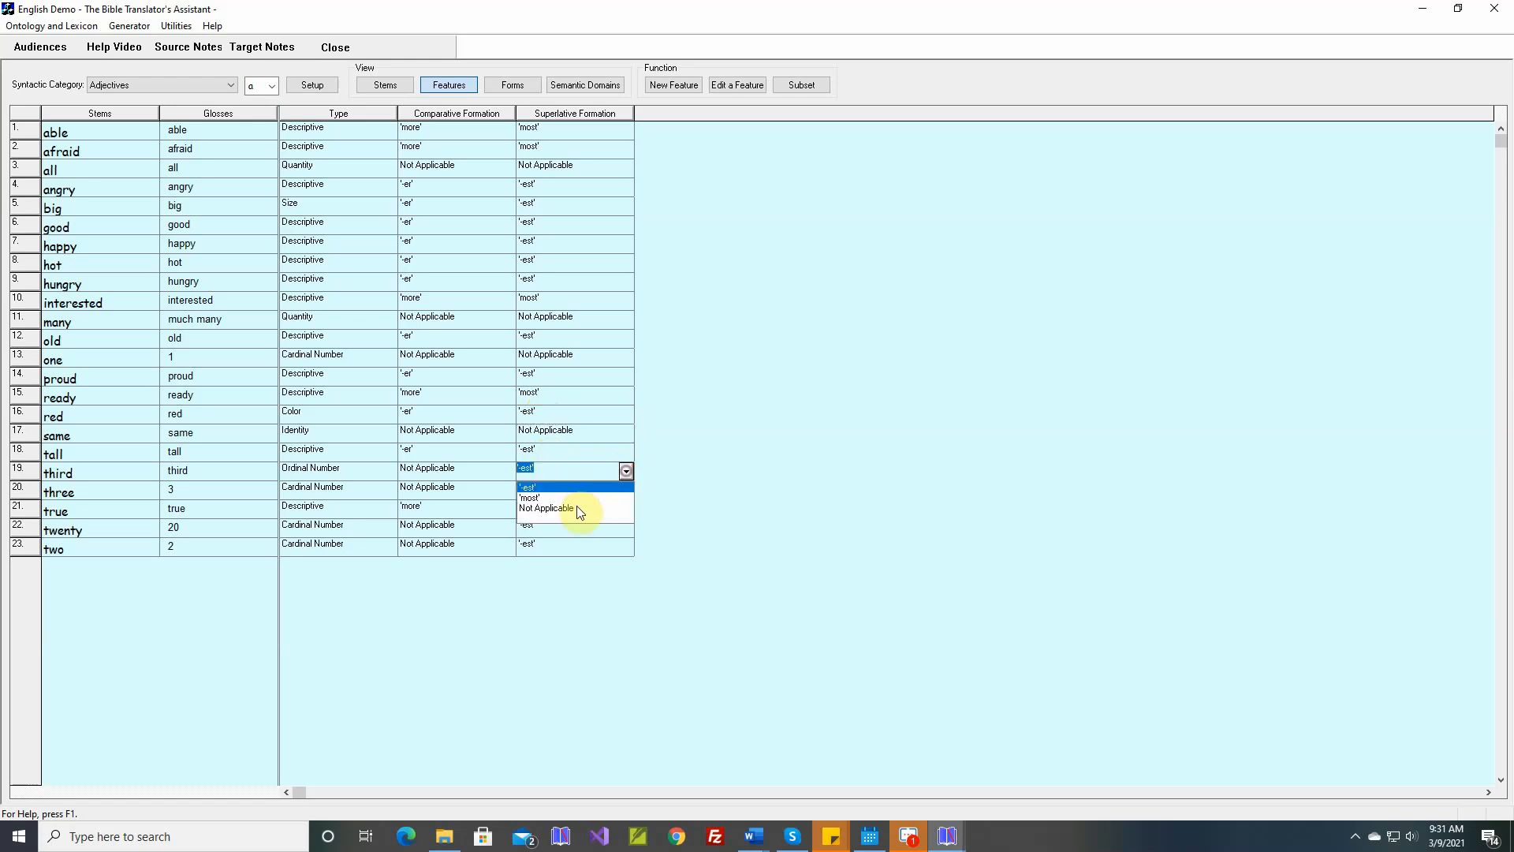
{"action": "left_click", "coordinate": [573, 508]}
{"action": "left_click", "coordinate": [626, 490]}
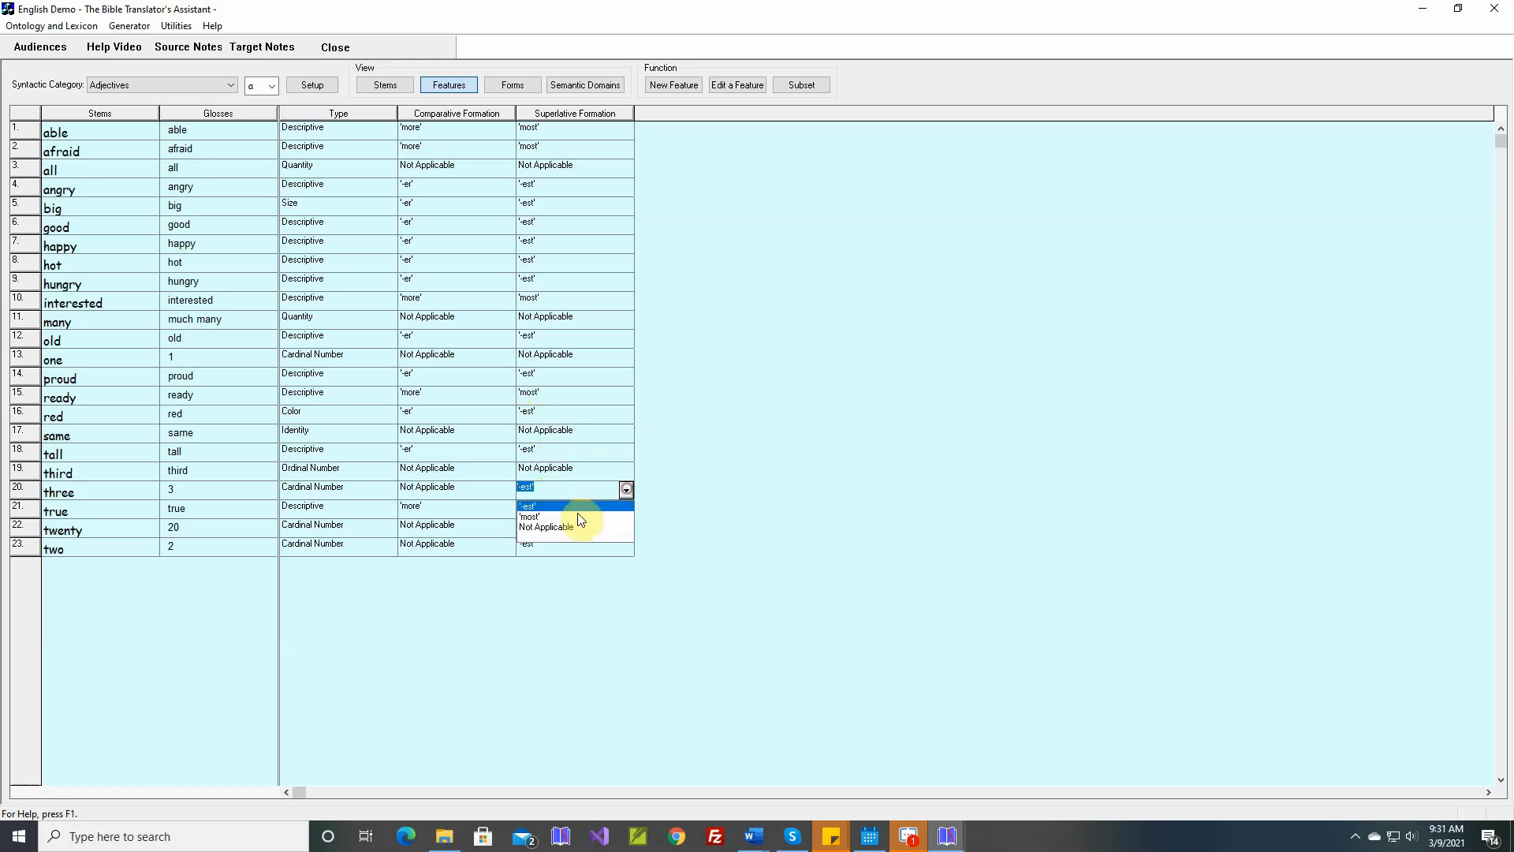
{"action": "left_click", "coordinate": [566, 524]}
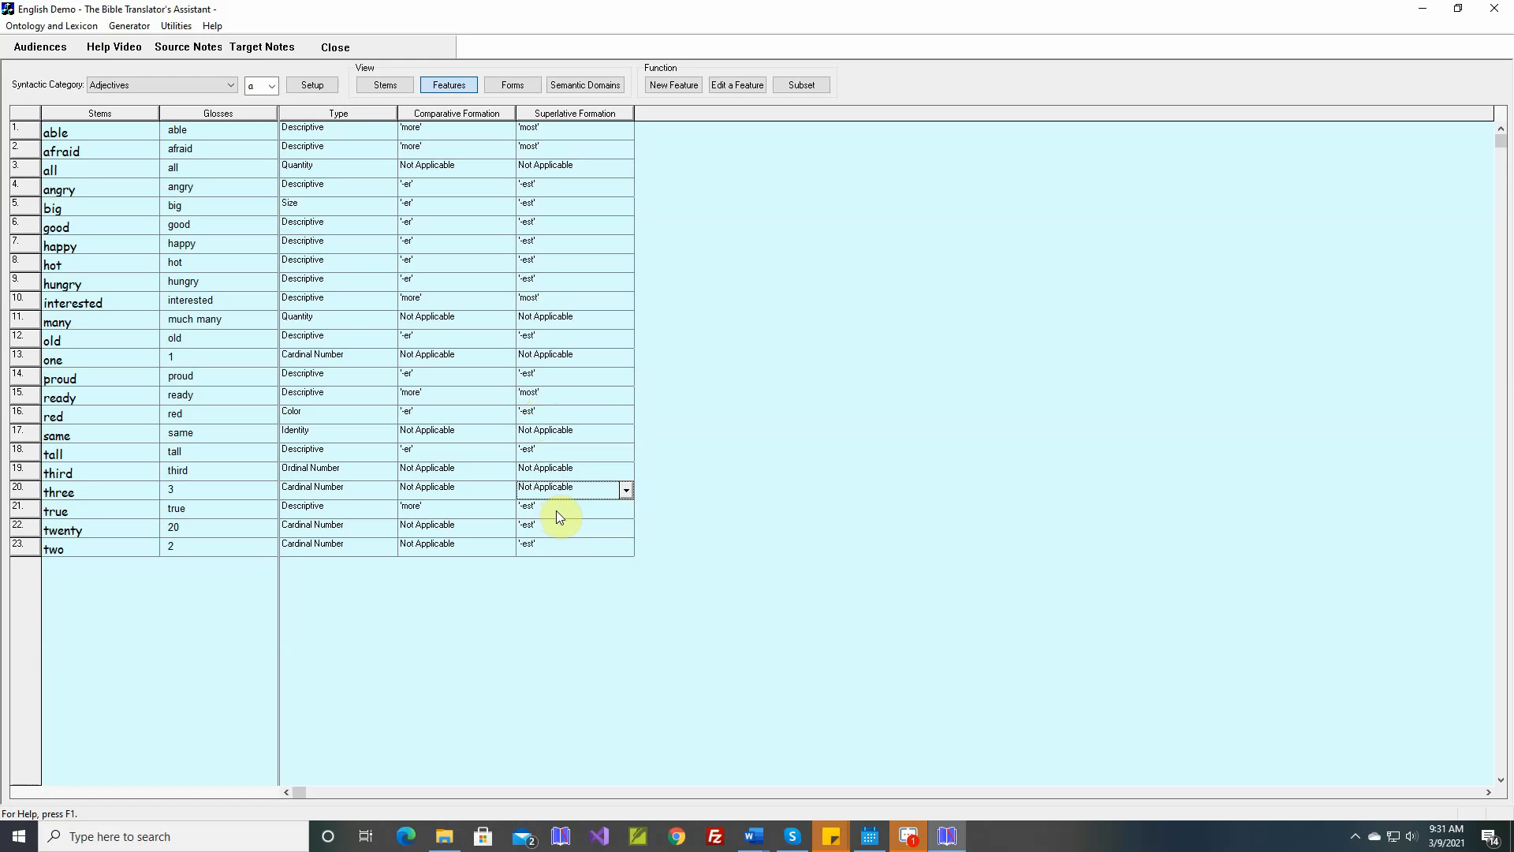
- Set Superlative Formation to 'most' for "true", and to Not Applicable for "twenty" and "two"
{"action": "left_click", "coordinate": [627, 509]}
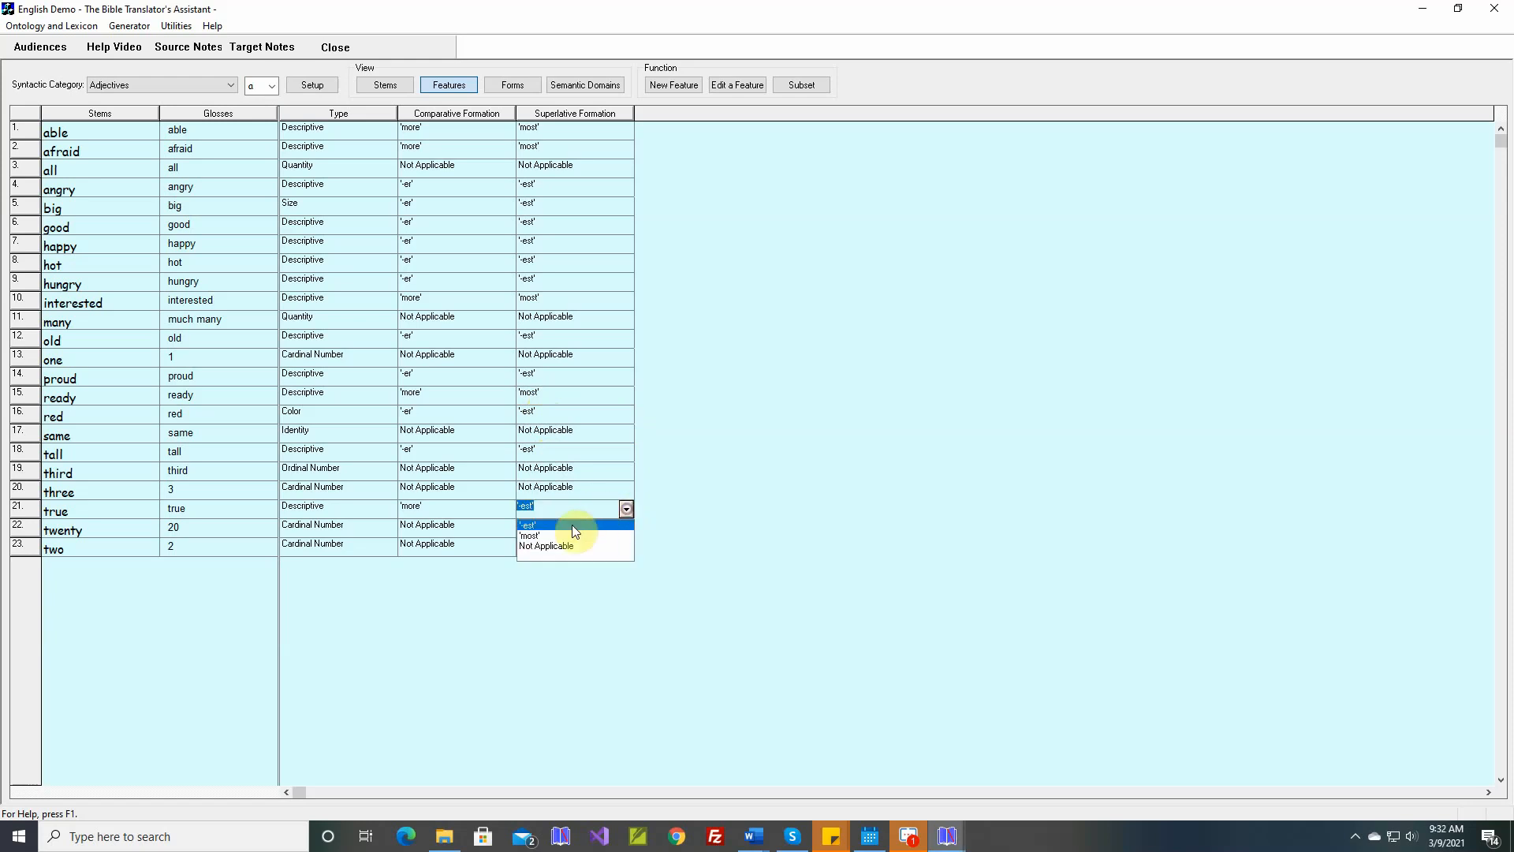
{"action": "left_click", "coordinate": [562, 527]}
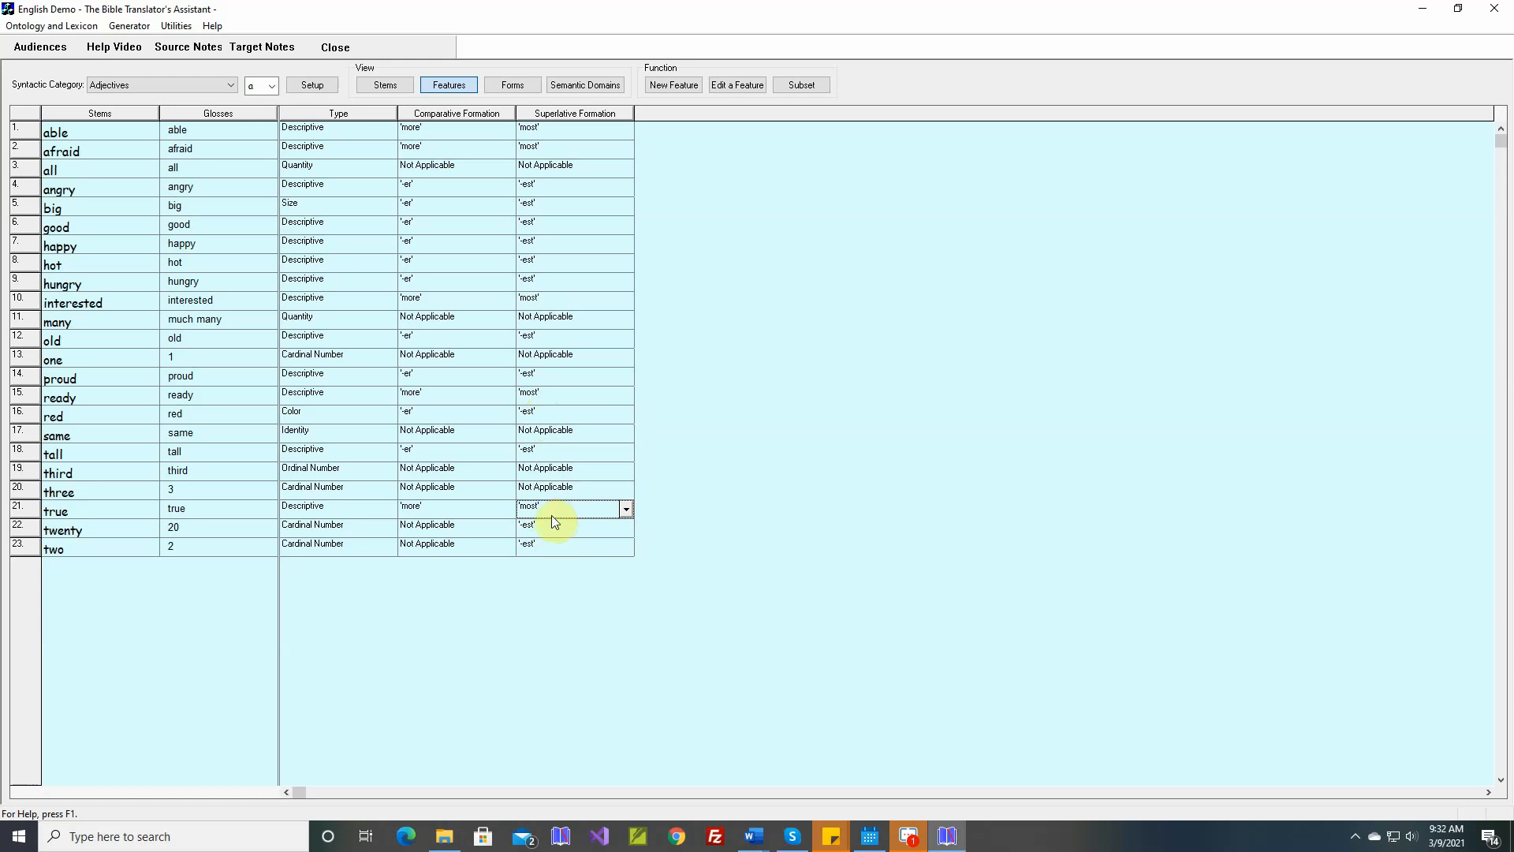
{"action": "left_click", "coordinate": [626, 528]}
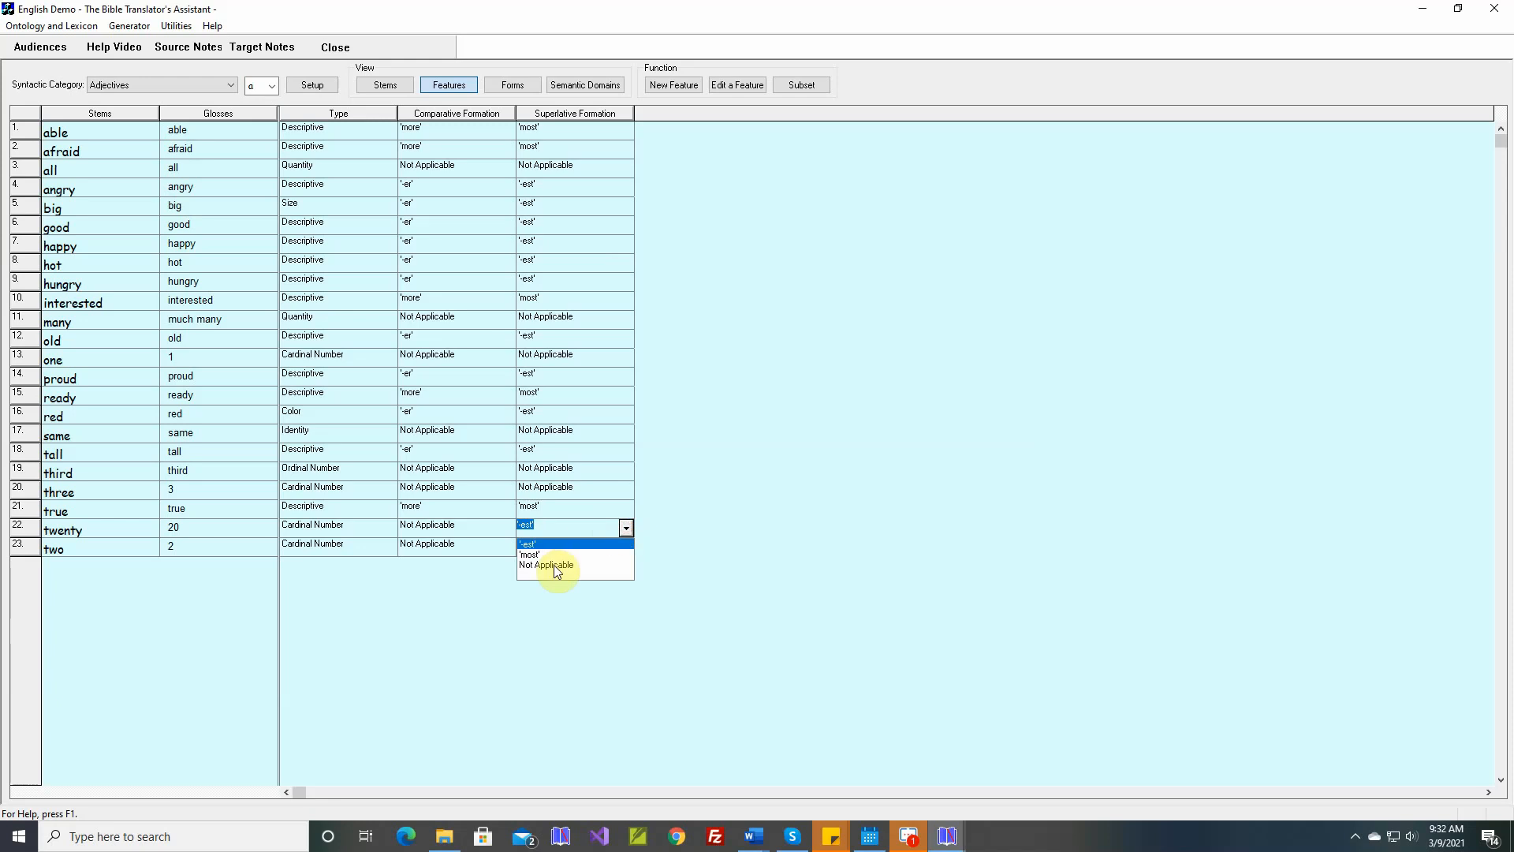
{"action": "left_click", "coordinate": [556, 563]}
{"action": "left_click", "coordinate": [626, 548]}
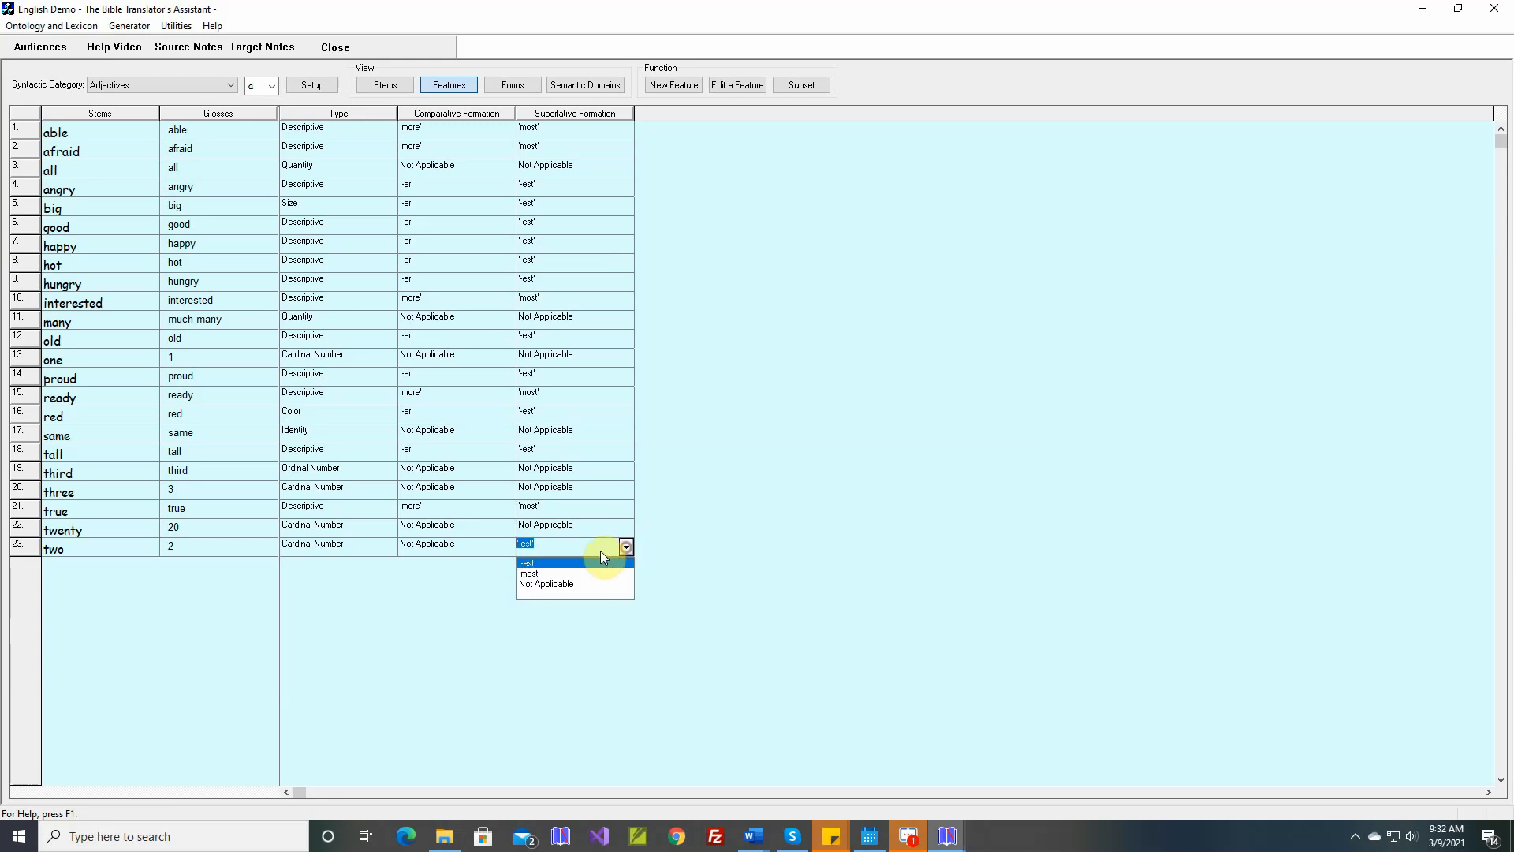
{"action": "left_click", "coordinate": [552, 583]}
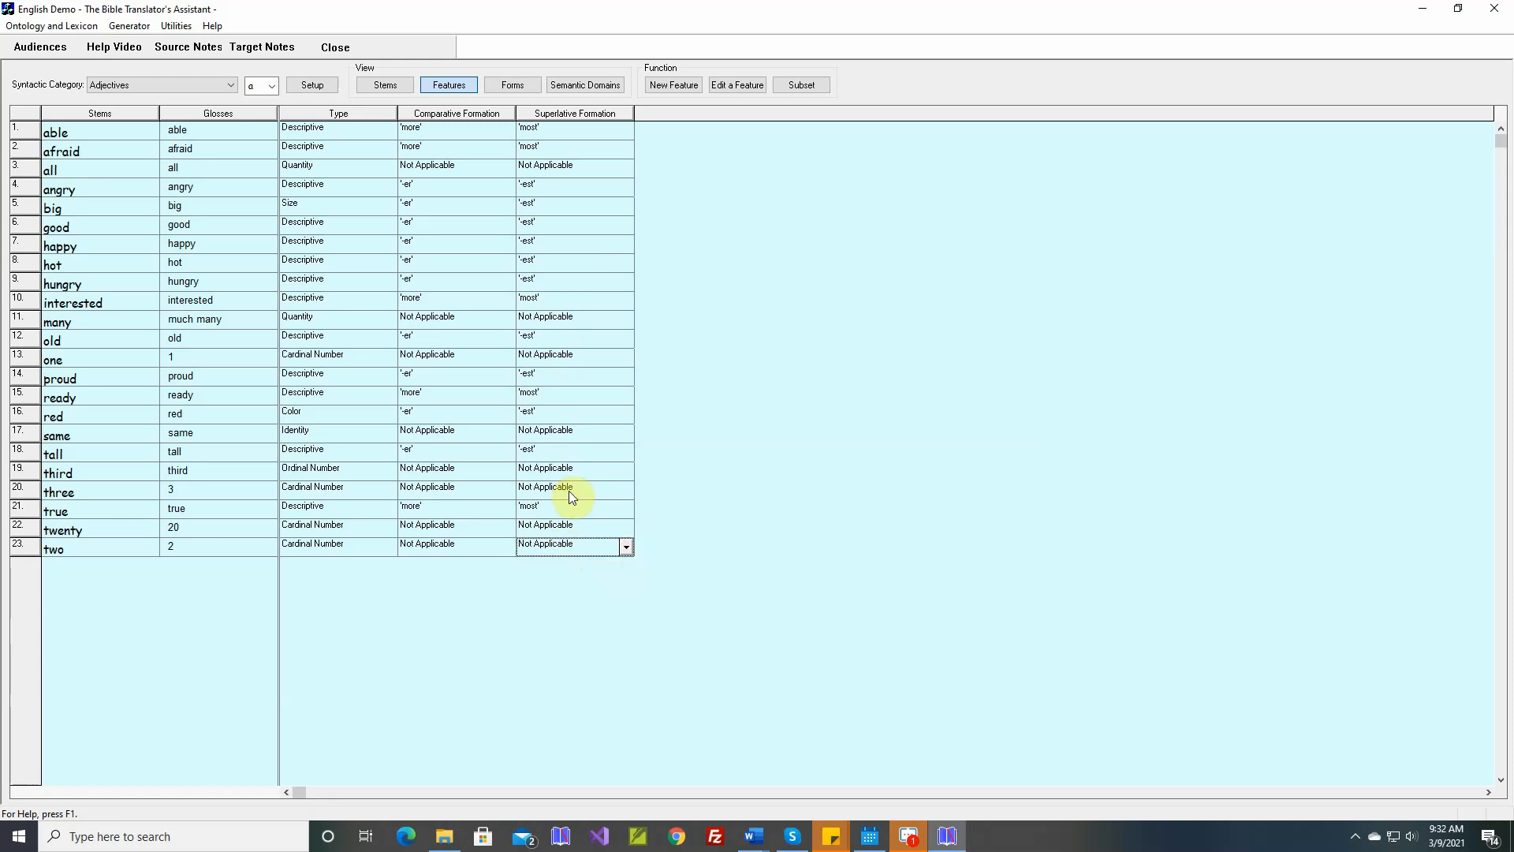
- Restrict the "est" Superlative suffix rule to adjectives whose Superlative Formation is '-est', save it and apply the form rules
{"action": "left_click", "coordinate": [515, 87]}
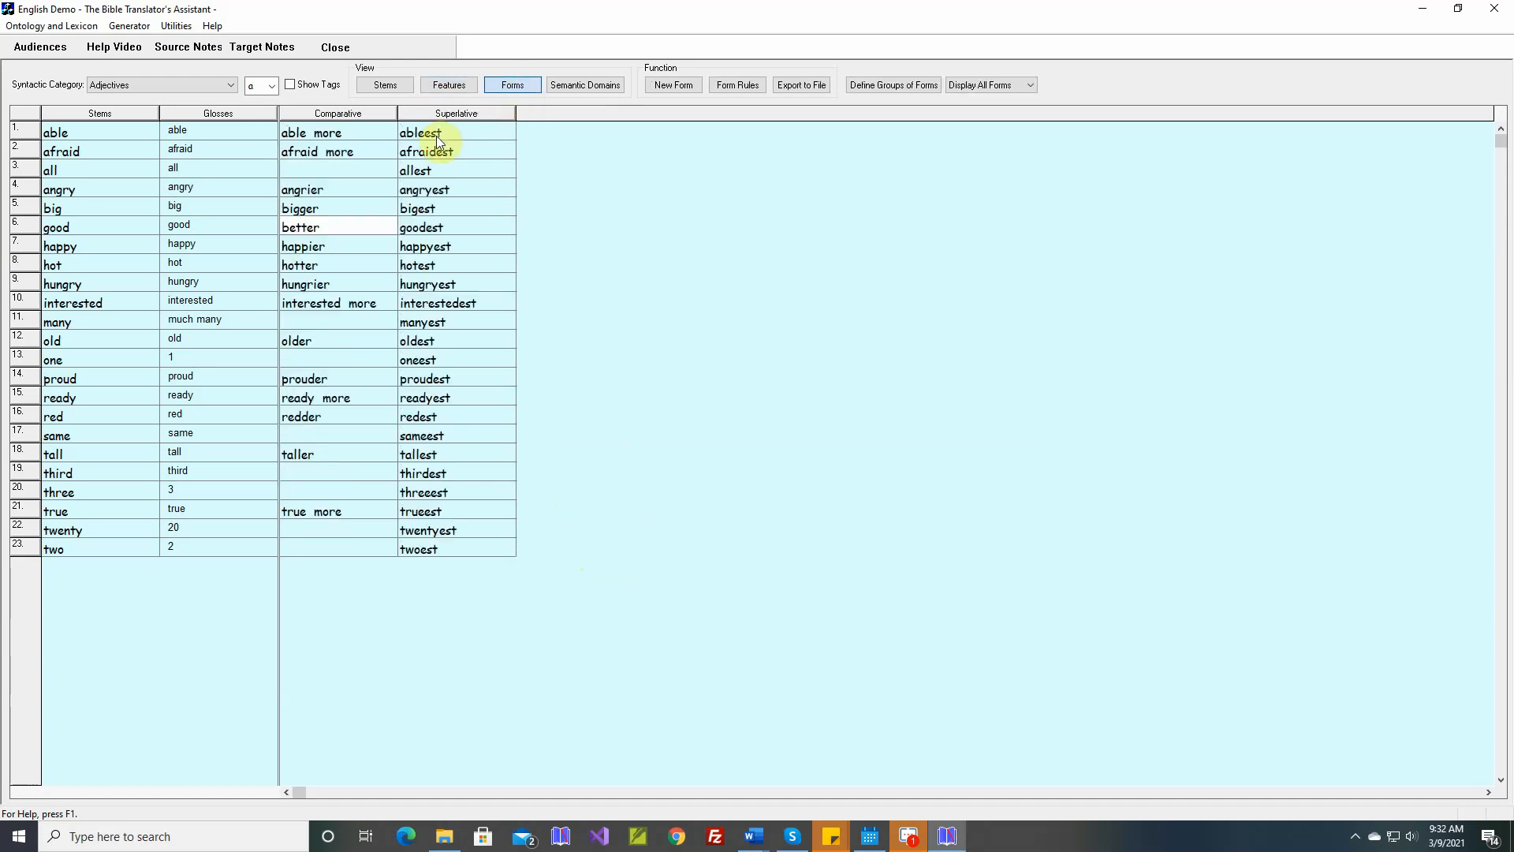
{"action": "left_click", "coordinate": [742, 87]}
{"action": "left_click", "coordinate": [644, 327]}
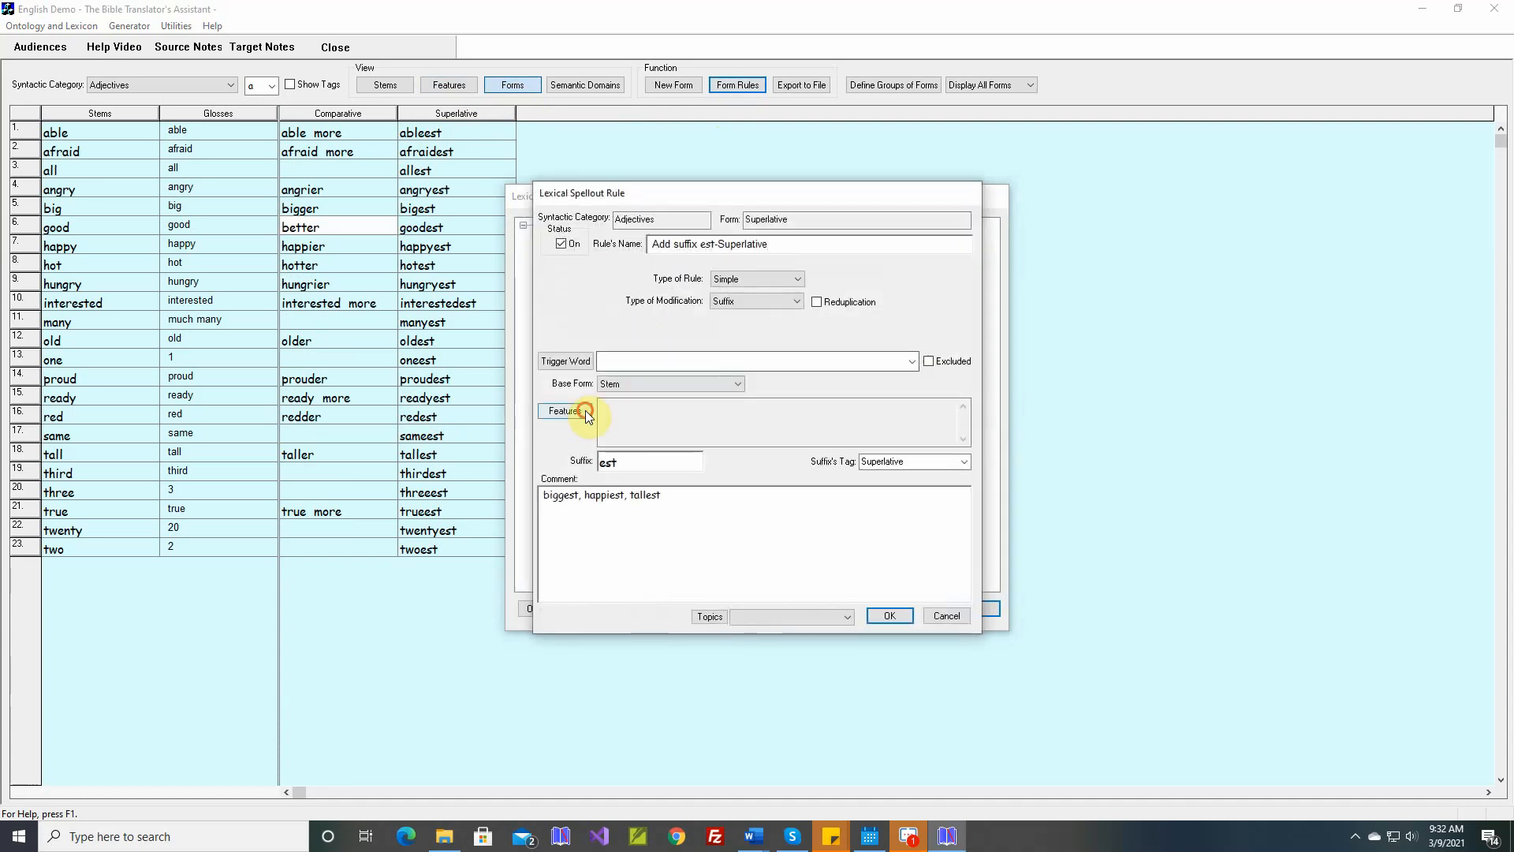
{"action": "left_click", "coordinate": [560, 410]}
{"action": "left_click", "coordinate": [337, 379]}
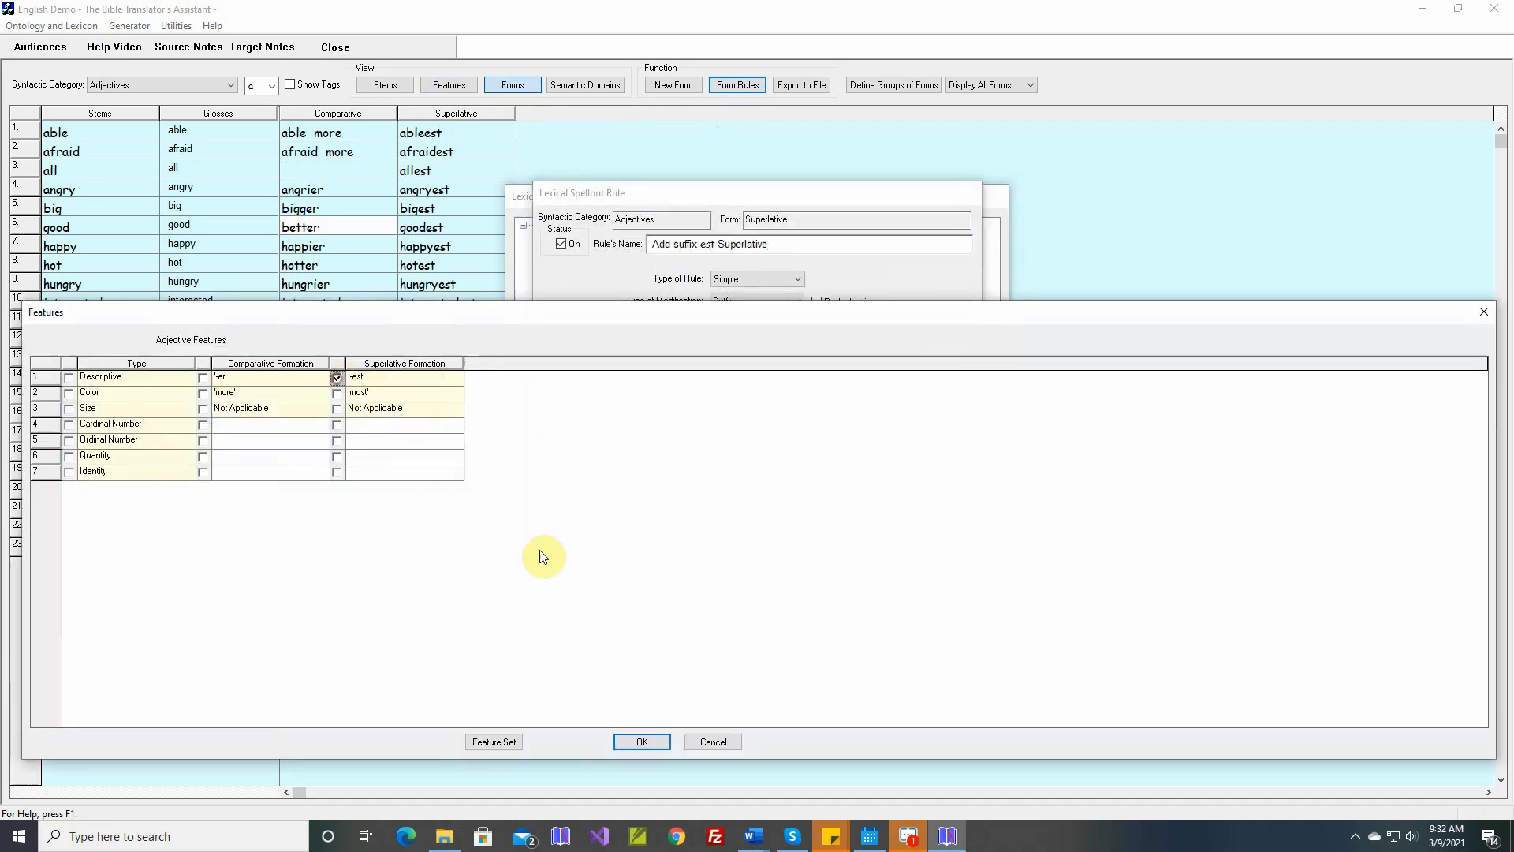
{"action": "left_click", "coordinate": [645, 742]}
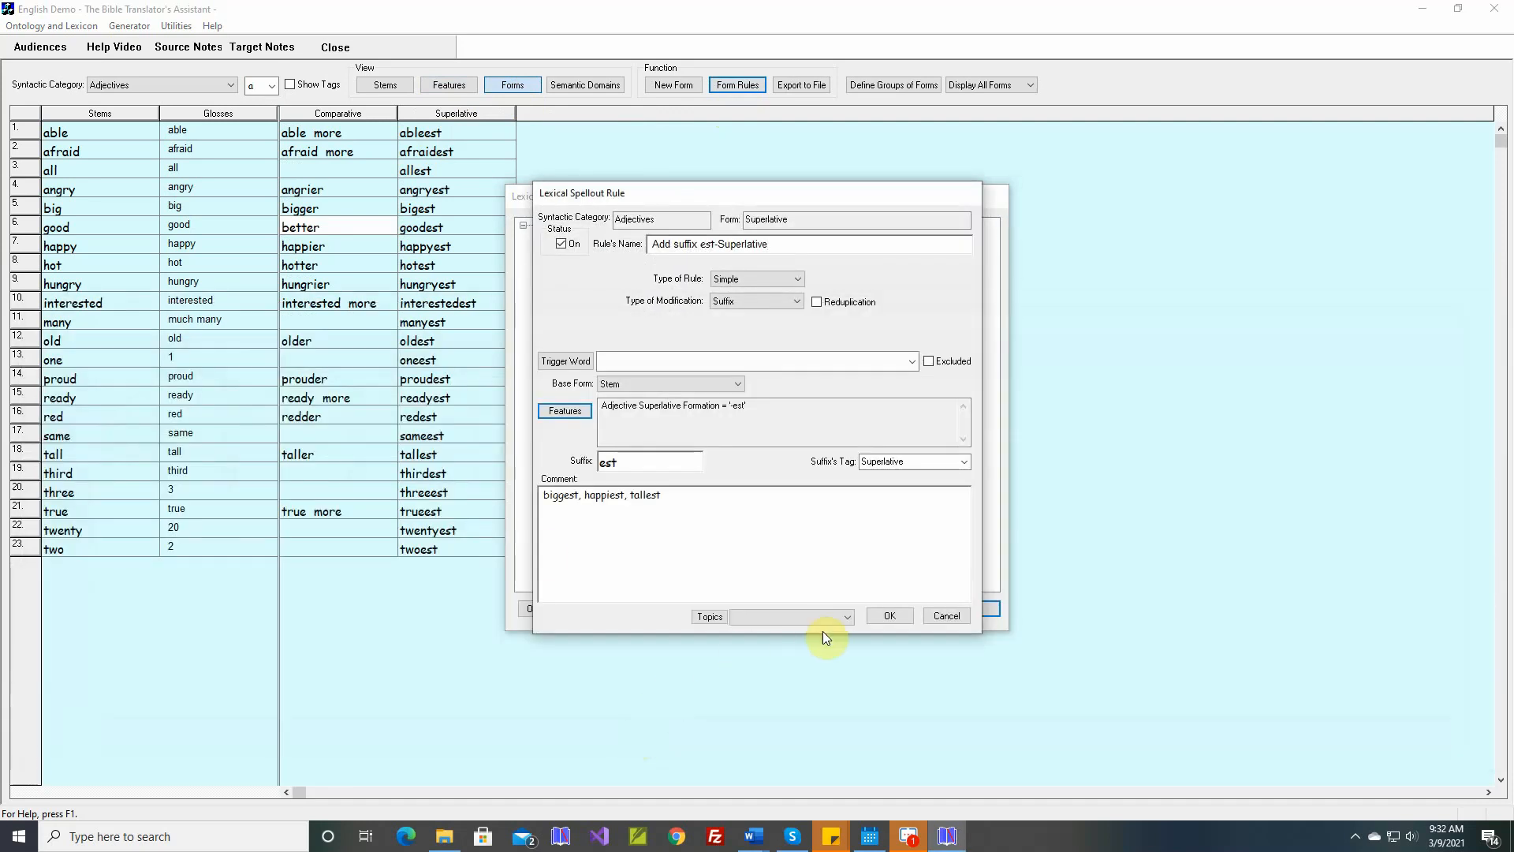
{"action": "left_click", "coordinate": [893, 618]}
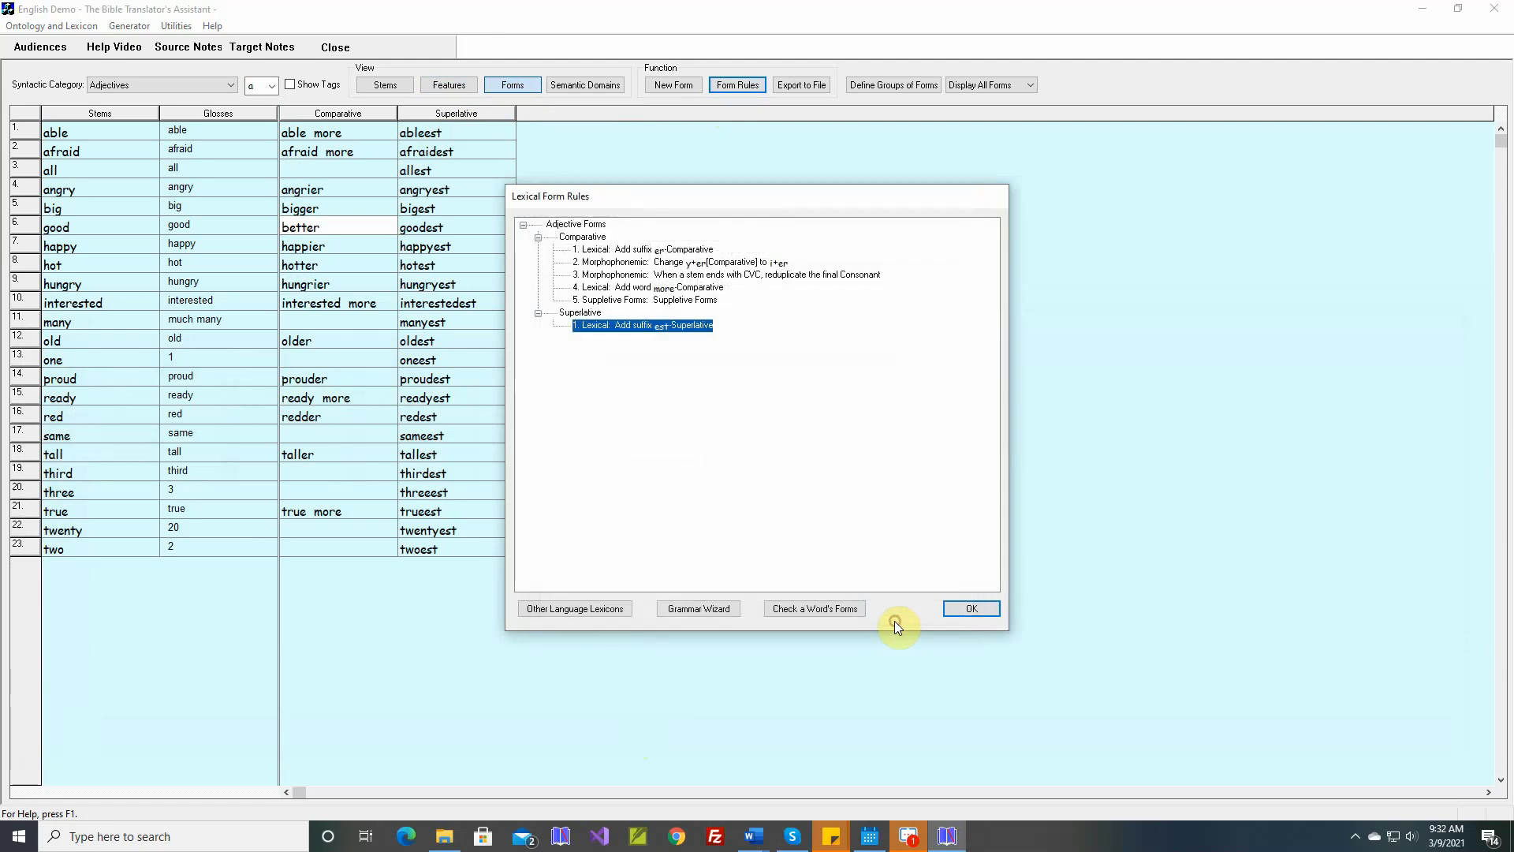
{"action": "left_click", "coordinate": [971, 608]}
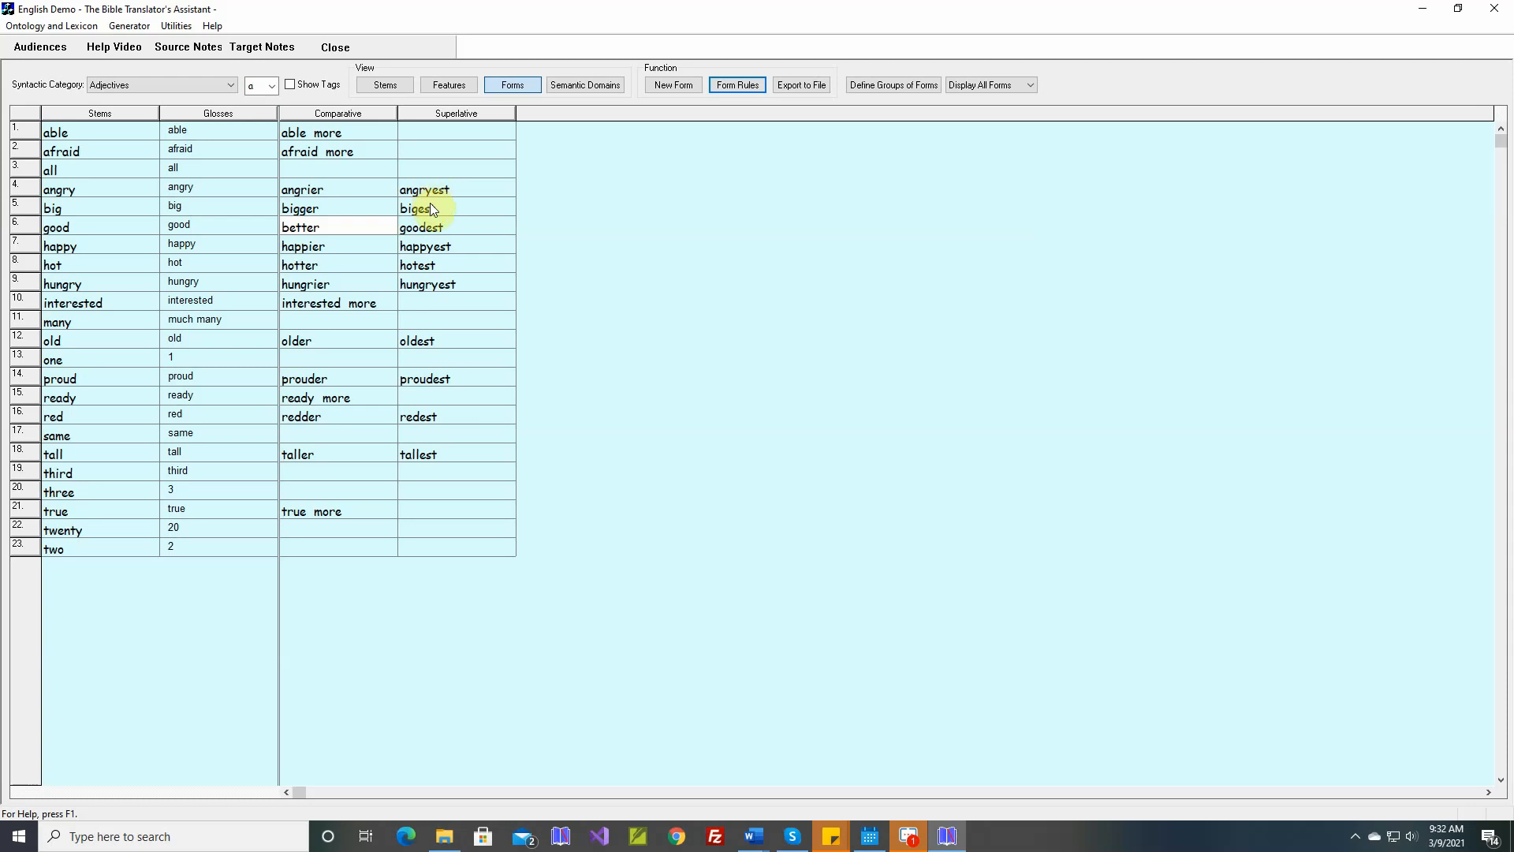
- Start a morphophonemic form rule in the Grammar Wizard for adjectives ending with y+est, applying to the Superlative suffix tag
{"action": "left_click", "coordinate": [746, 86]}
{"action": "left_click", "coordinate": [697, 609]}
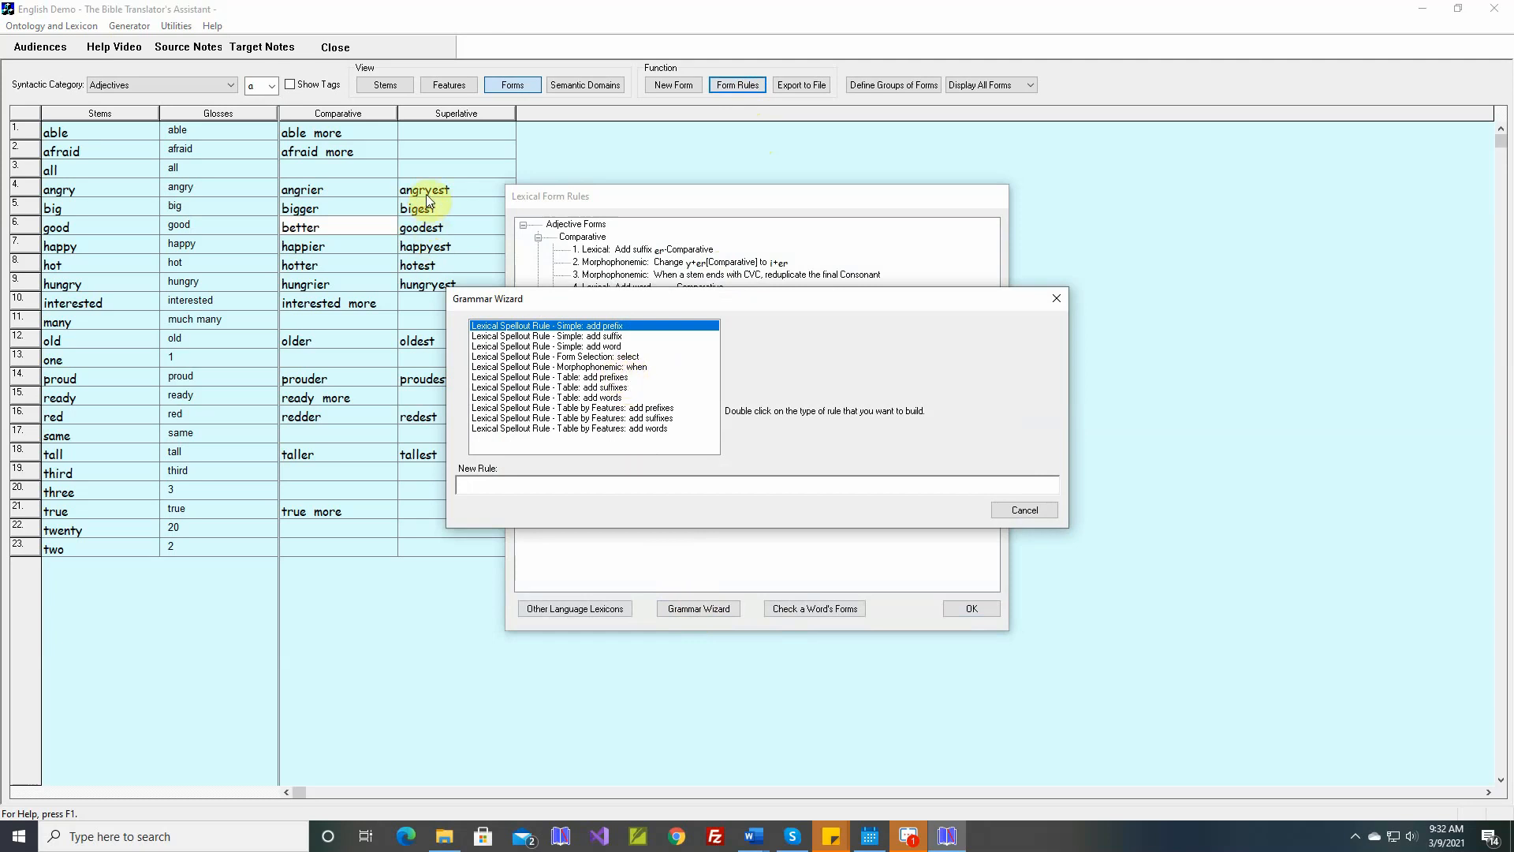
{"action": "double_click", "coordinate": [628, 367]}
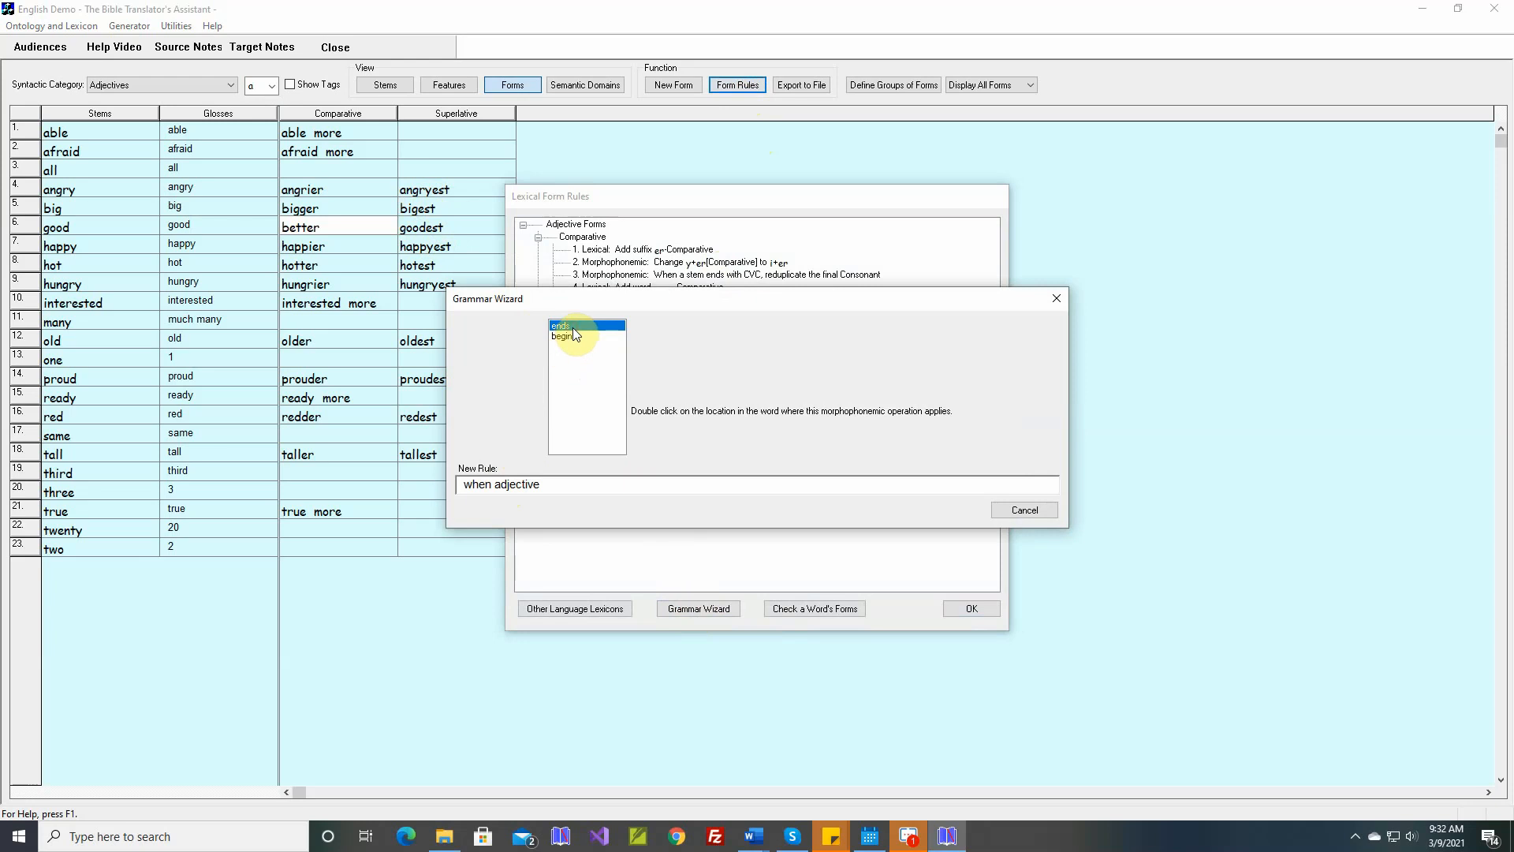
{"action": "double_click", "coordinate": [562, 326]}
{"action": "type", "text": "y"}
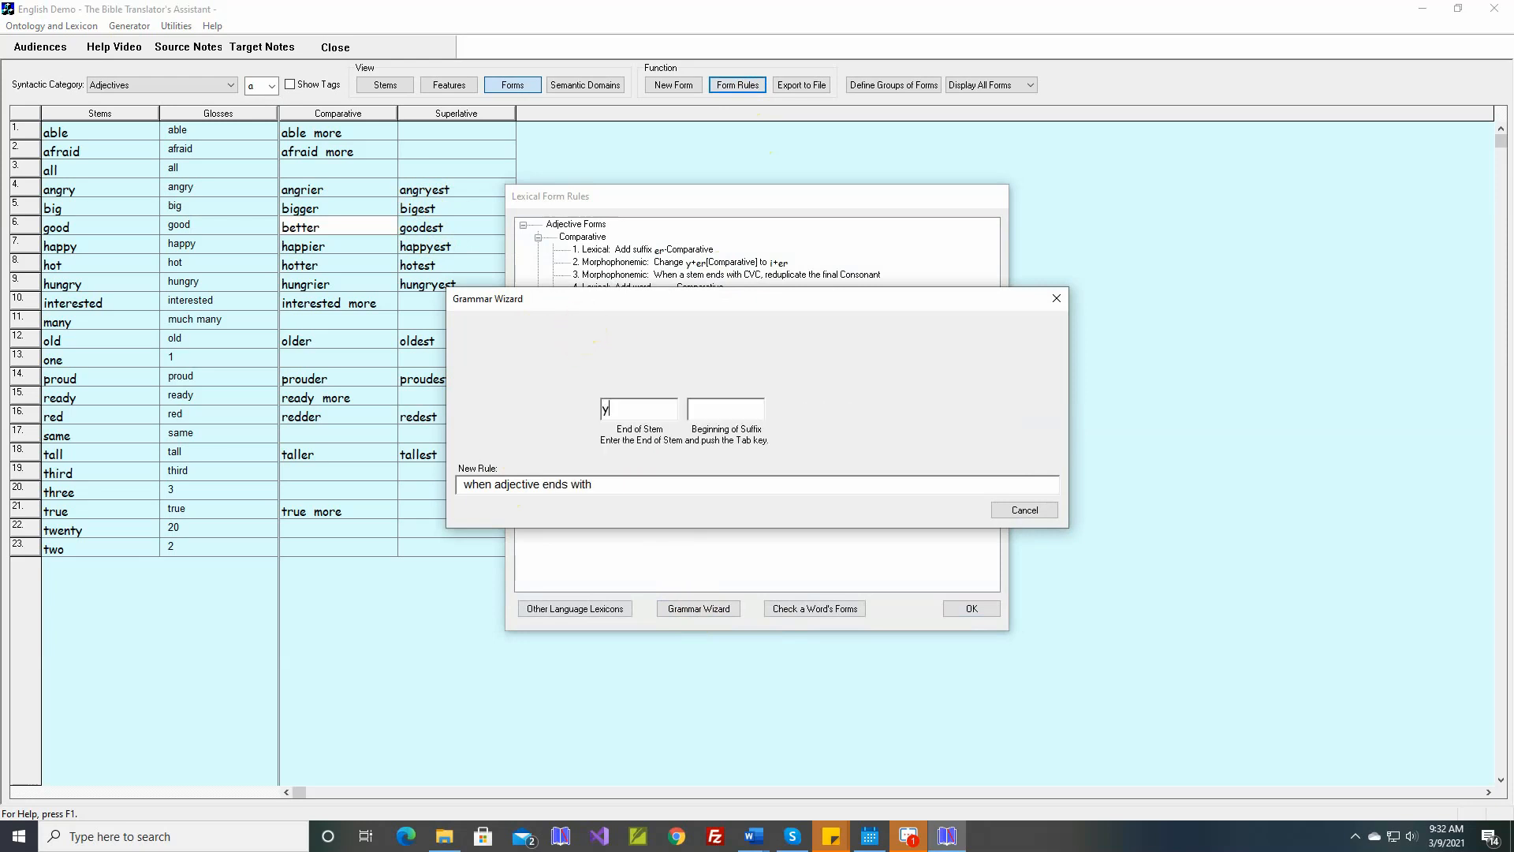
{"action": "key", "text": "Tab"}
{"action": "type", "text": "est"}
{"action": "key", "text": "Tab"}
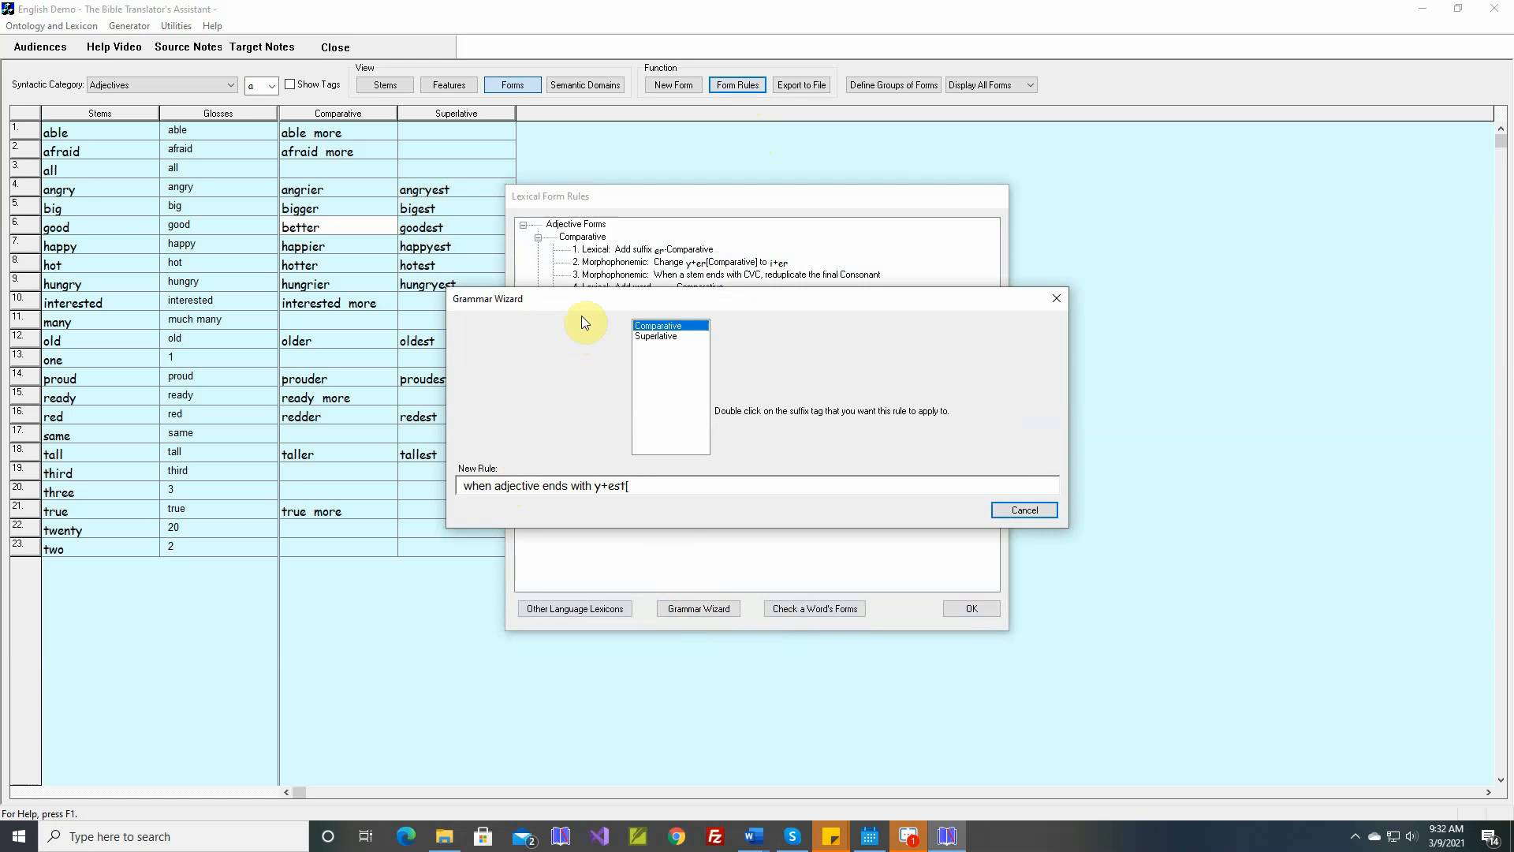
{"action": "left_click", "coordinate": [676, 337]}
{"action": "double_click", "coordinate": [676, 337]}
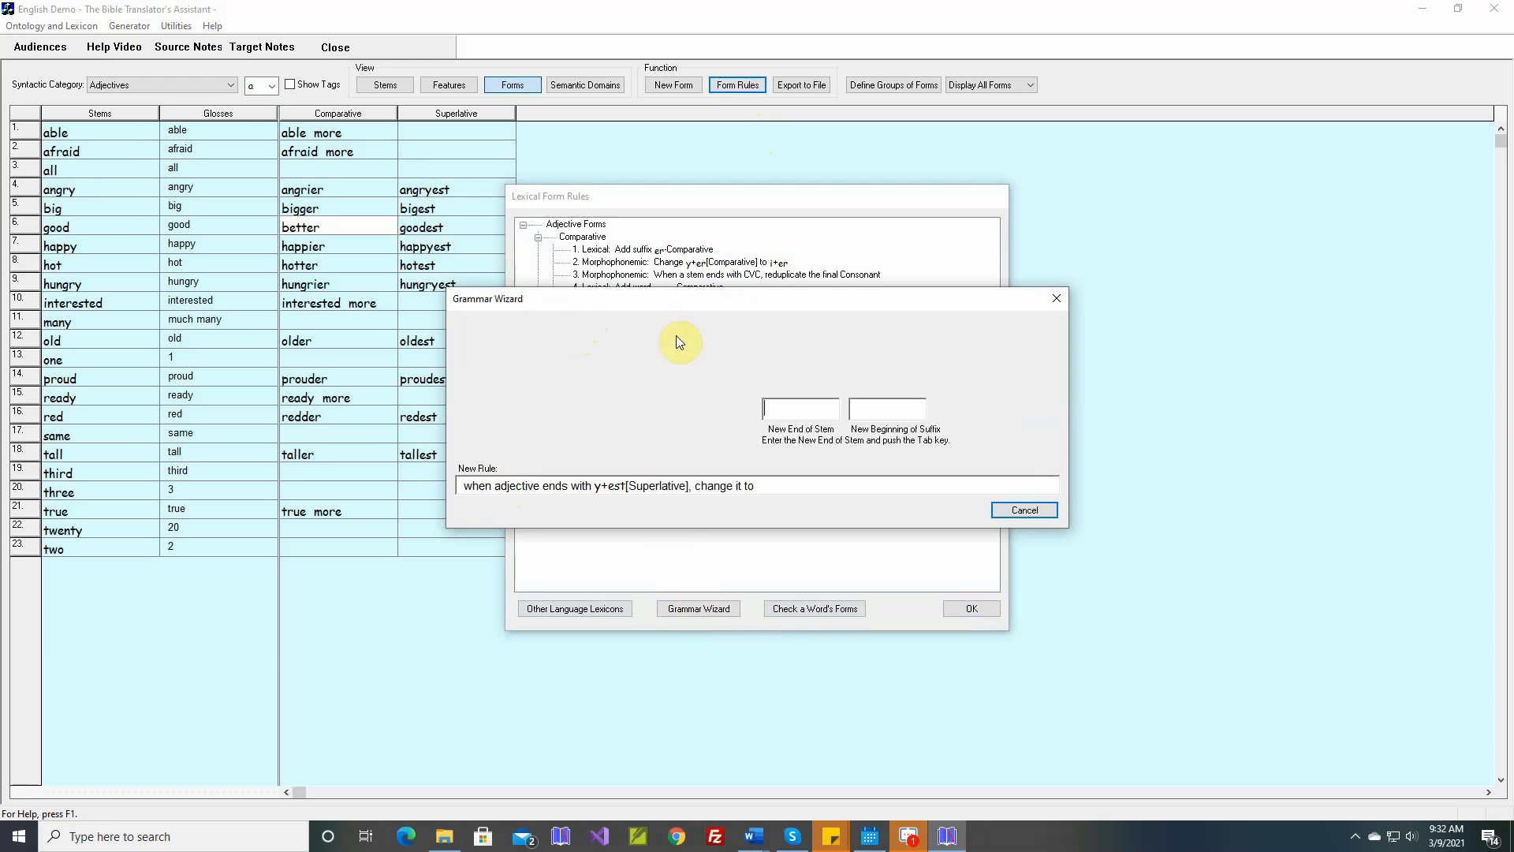
- Make the rule change the ending to i+est and assign it to the Superlative form
{"action": "type", "text": "i"}
{"action": "key", "text": "Tab"}
{"action": "type", "text": "est"}
{"action": "key", "text": "Tab"}
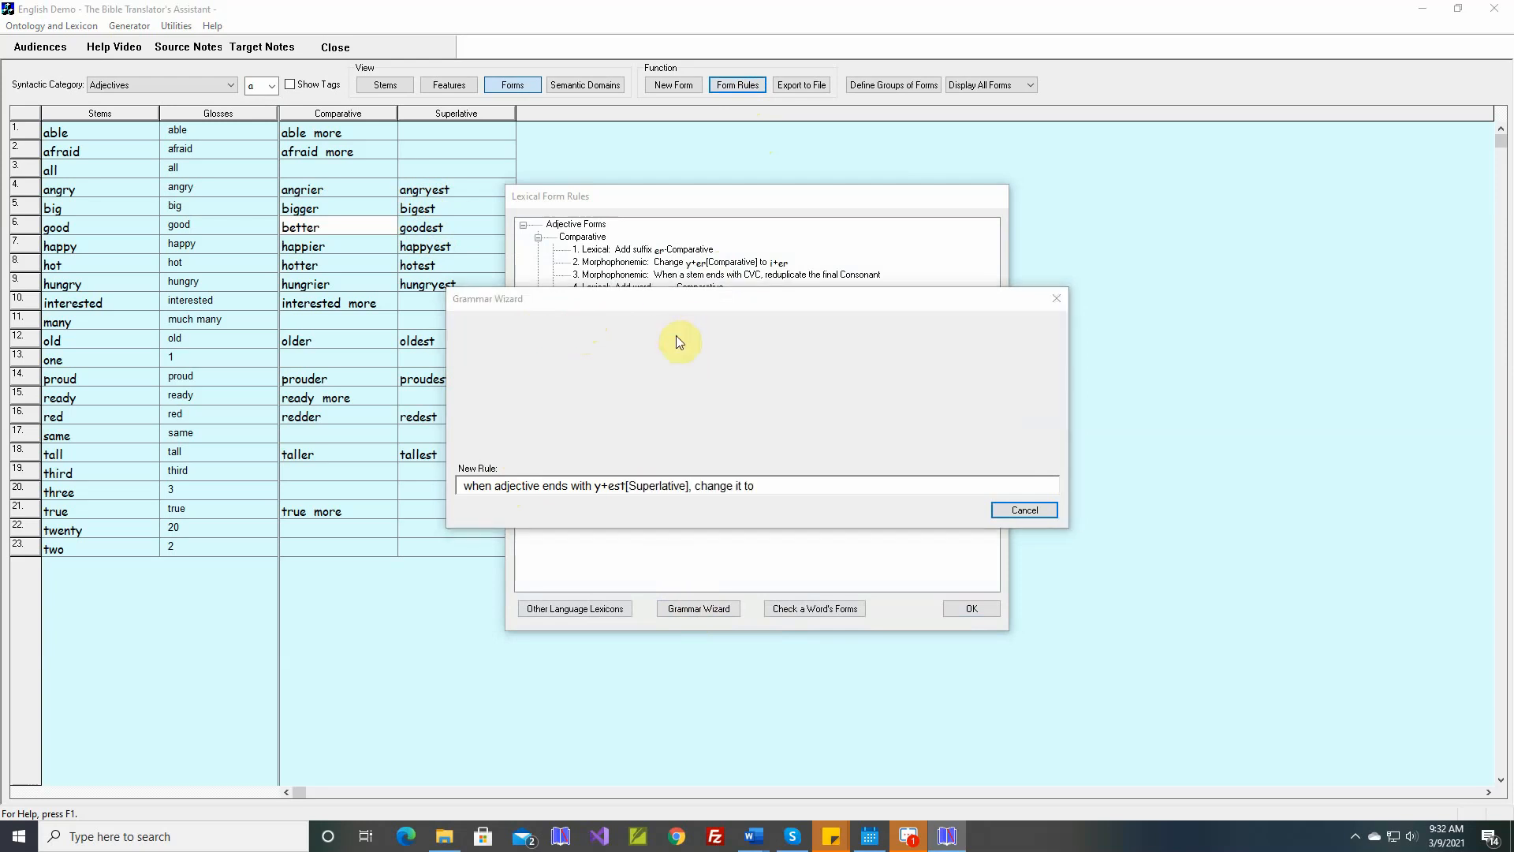
{"action": "left_click", "coordinate": [965, 221]}
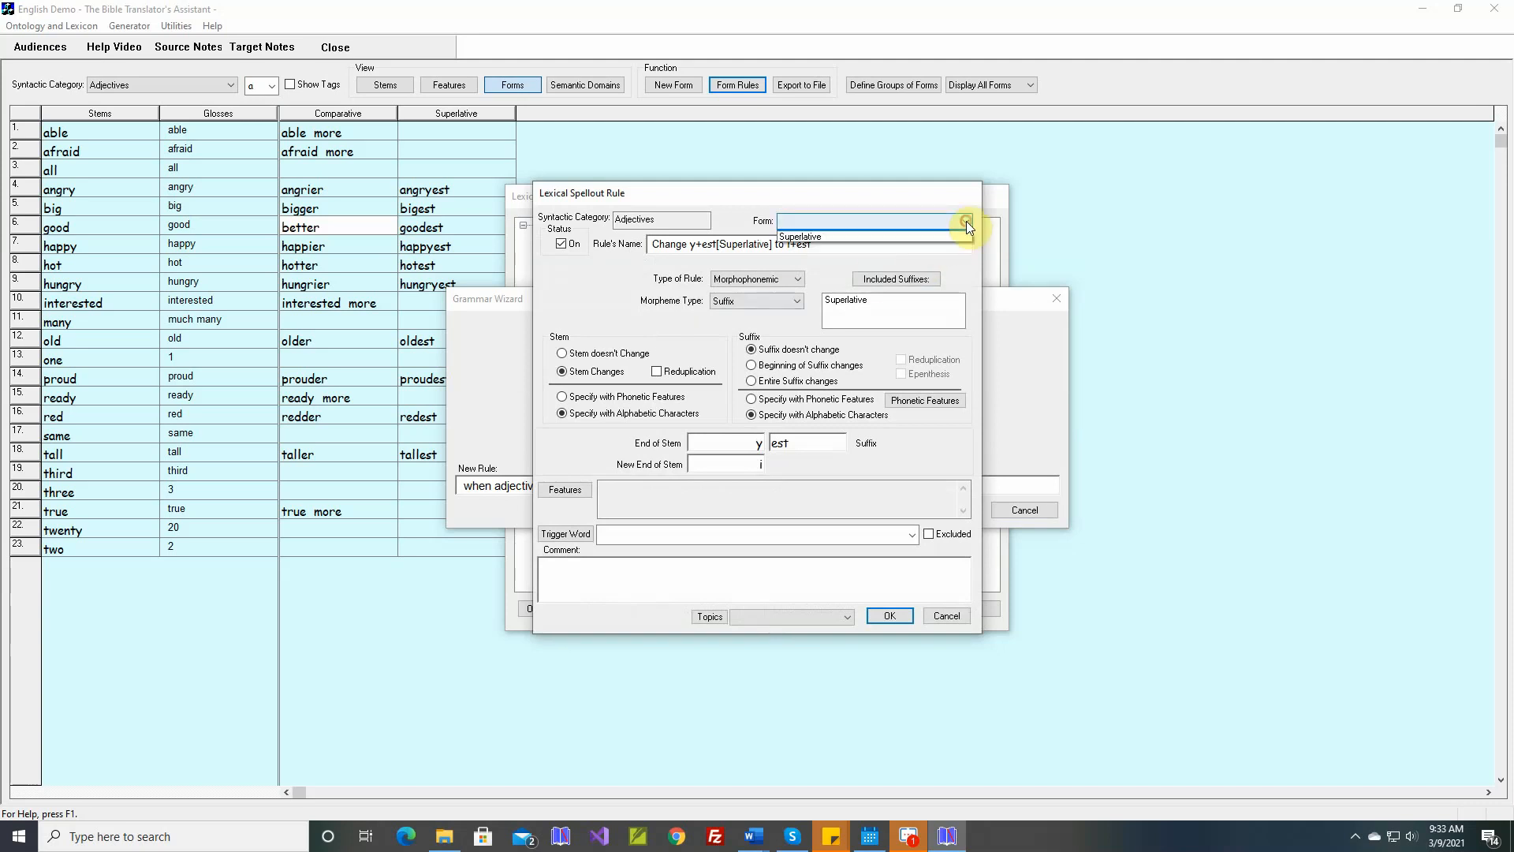
{"action": "left_click", "coordinate": [891, 243]}
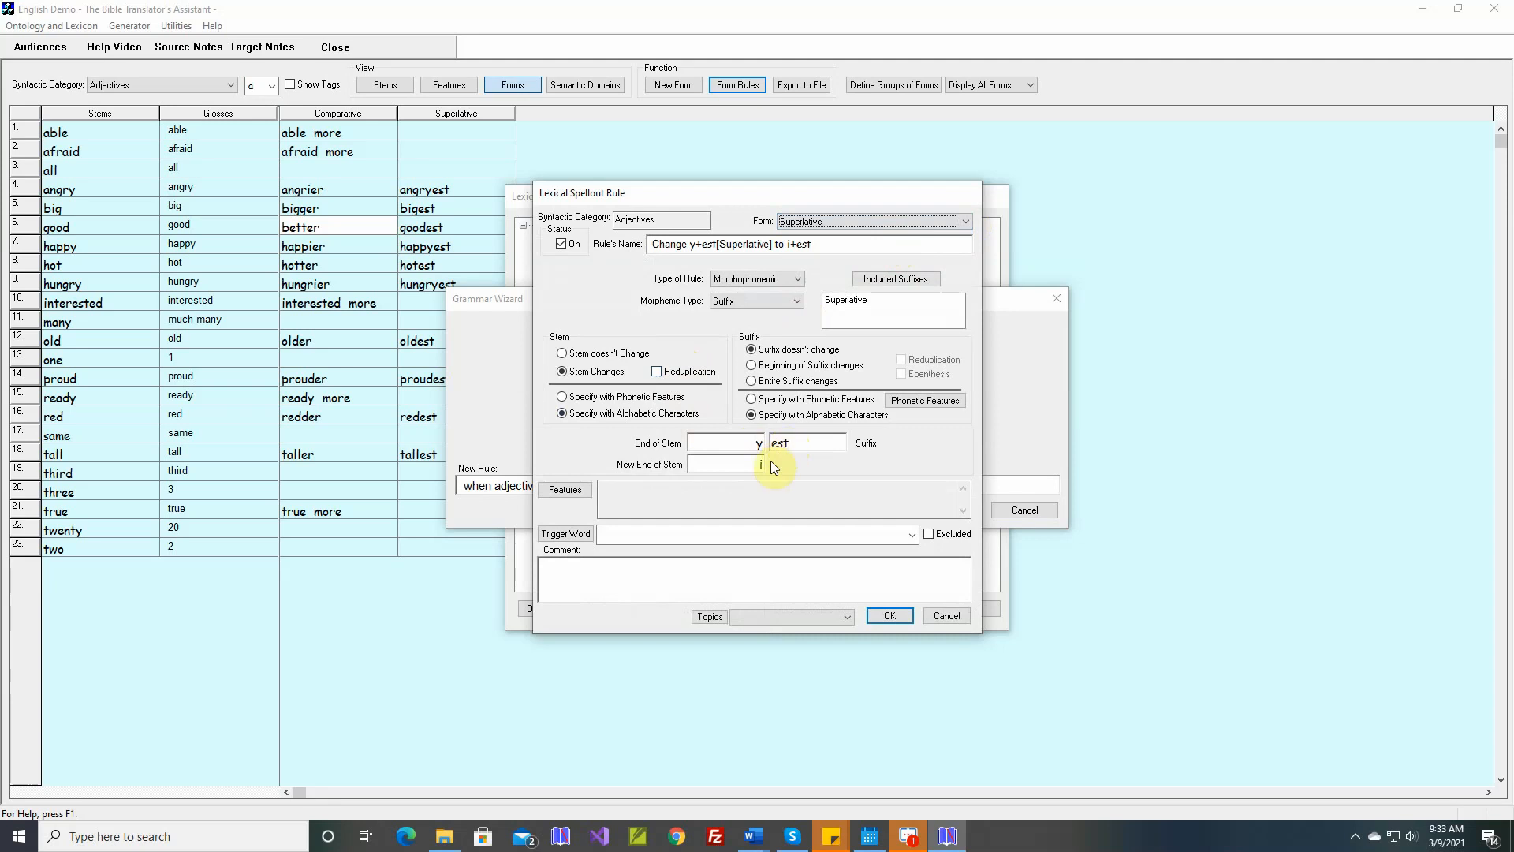
- Comment the y+est rule with "angriest, hungriest, happiest", save it and apply the form rules
{"action": "left_click", "coordinate": [667, 568]}
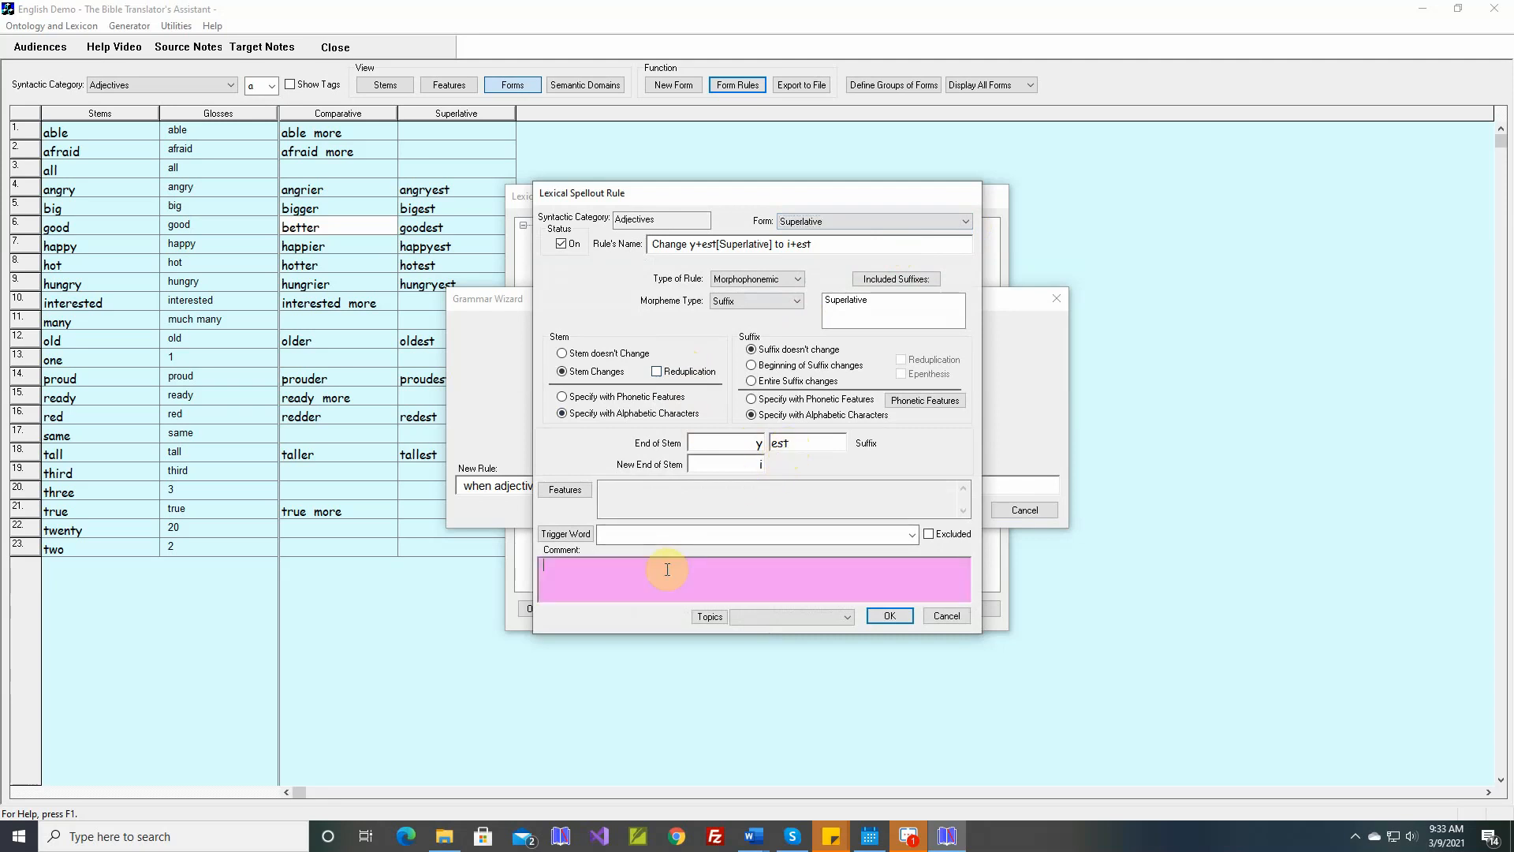
{"action": "type", "text": "angriest, hungriest, happiest"}
{"action": "left_click", "coordinate": [890, 615]}
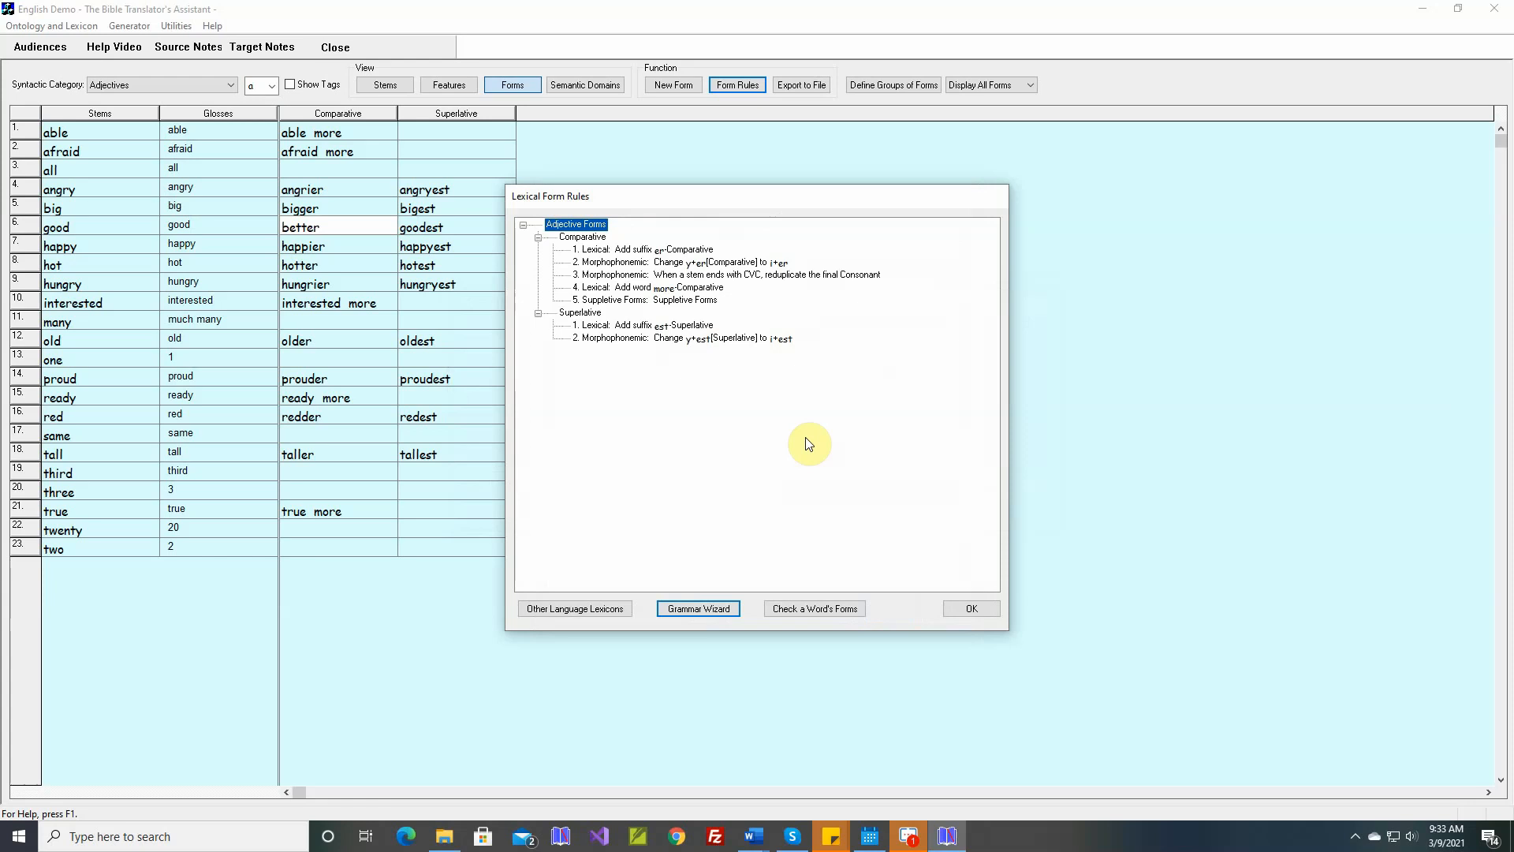
{"action": "left_click", "coordinate": [964, 610]}
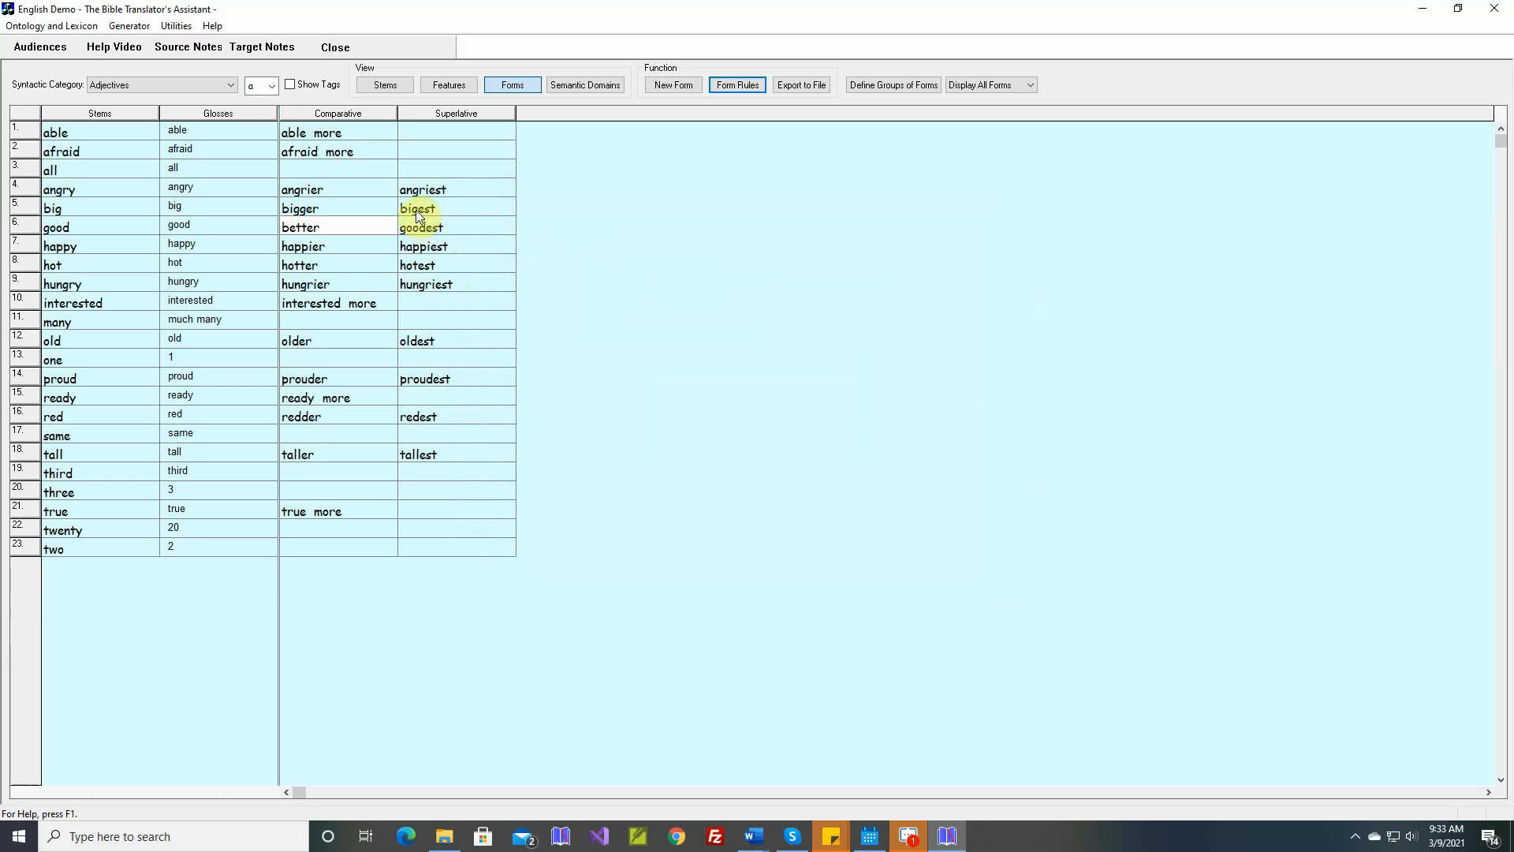
- Create a Superlative form rule named "When the stem ends with CVC, reduplicate the final Consonant"
{"action": "left_click", "coordinate": [746, 87]}
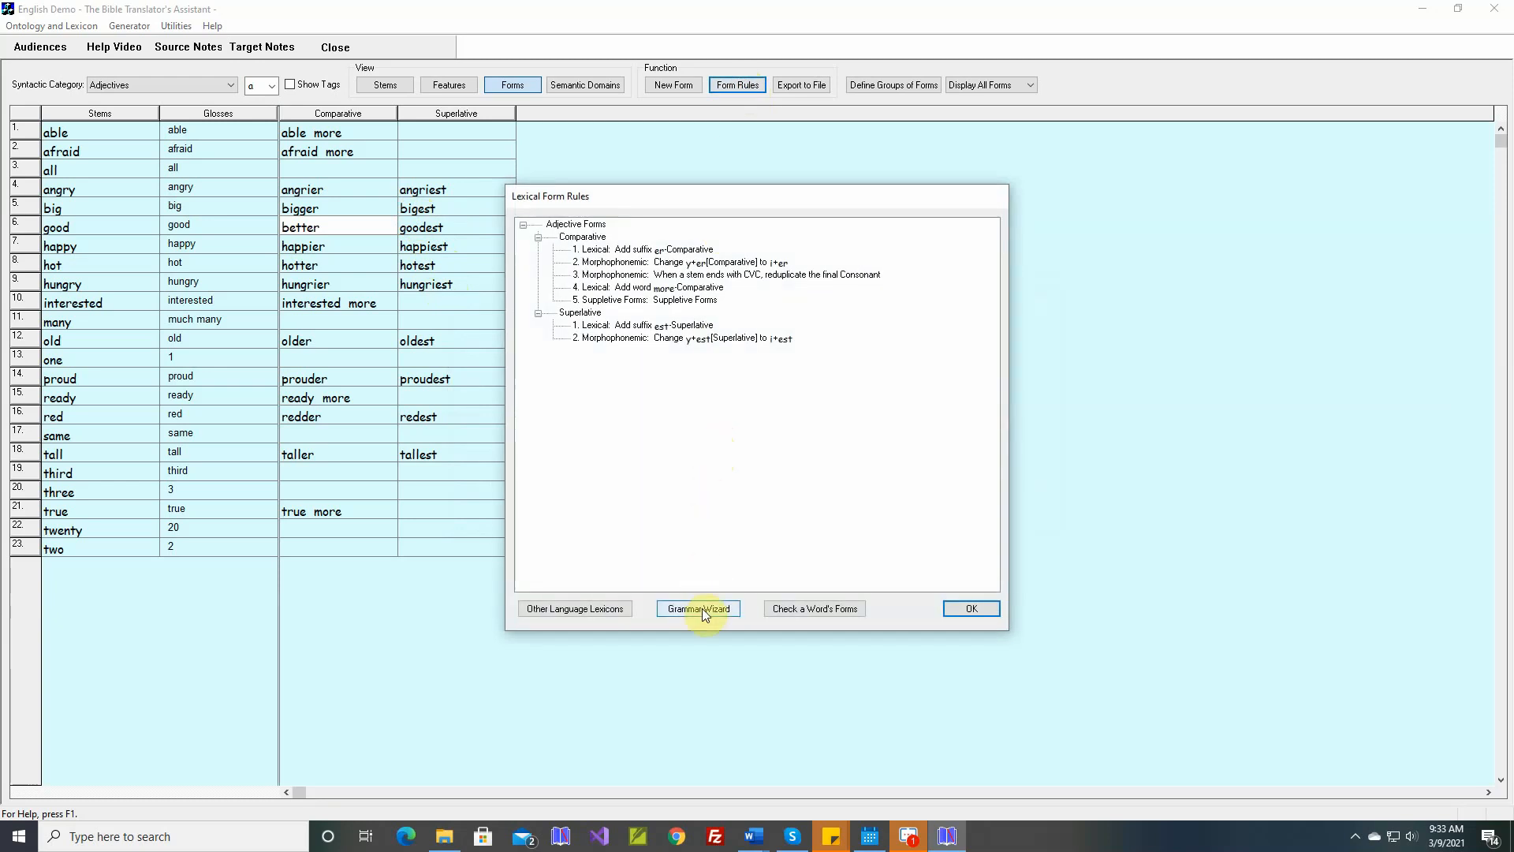
{"action": "double_click", "coordinate": [594, 312]}
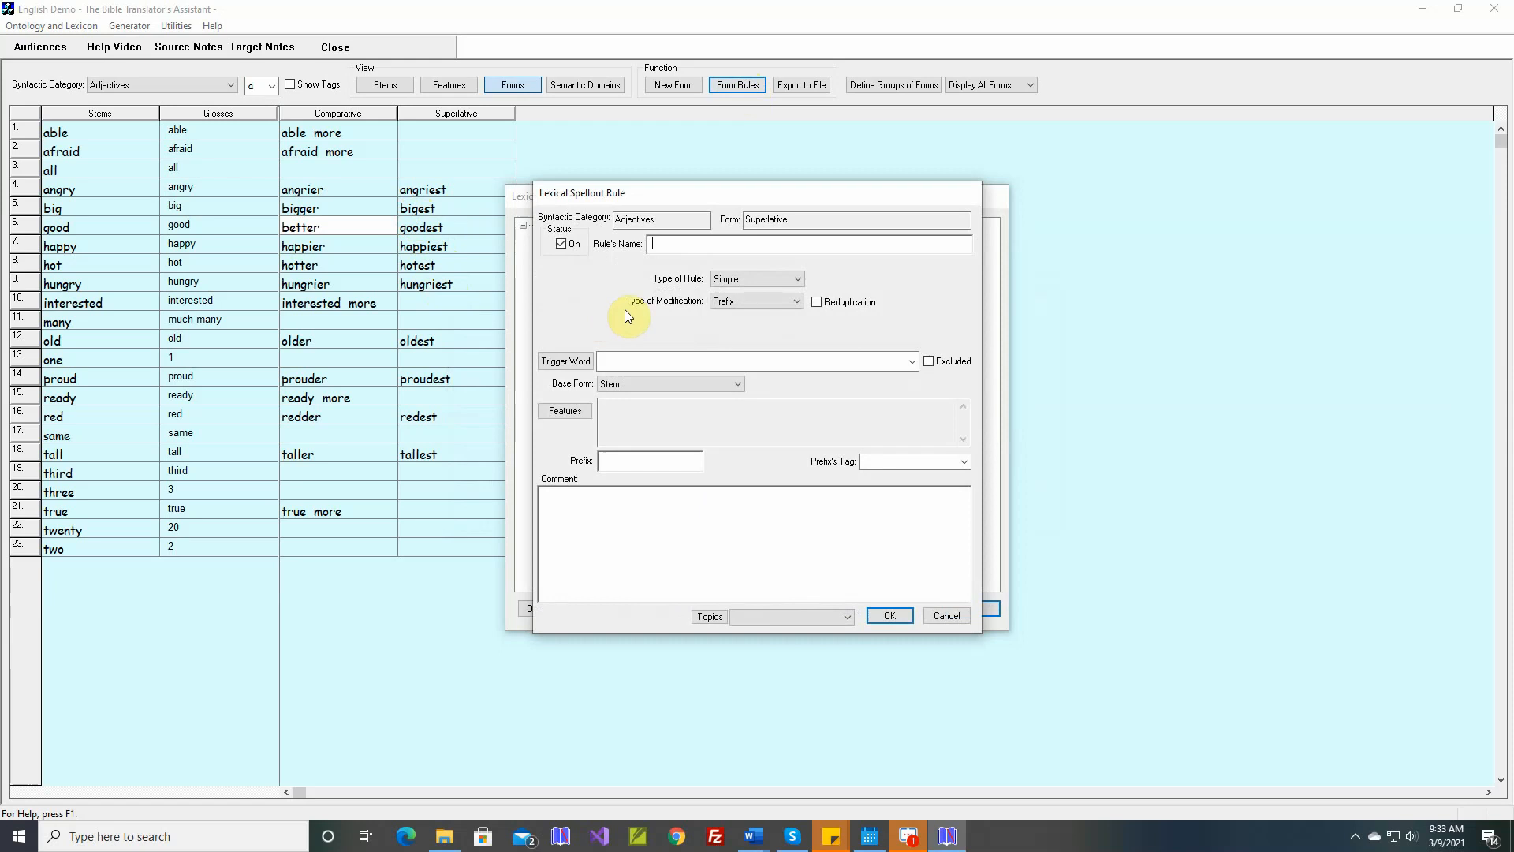
{"action": "type", "text": "When the stem ends with CVC, reduplica"}
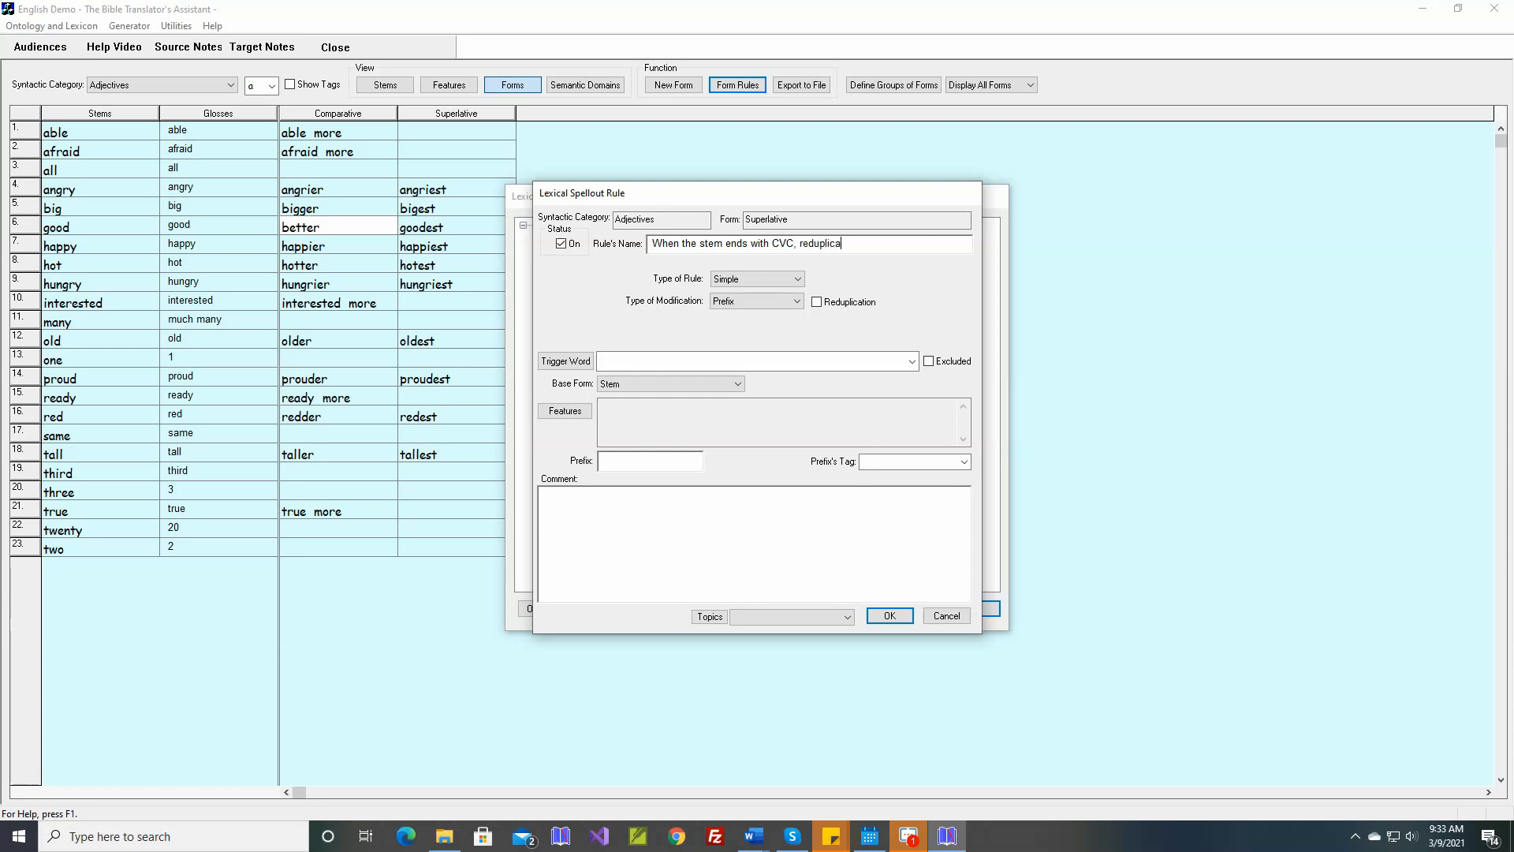
{"action": "type", "text": "te the final Consonant"}
- Make the new rule Morphophonemic with morpheme type Suffix, and include the Superlative suffix
{"action": "left_click", "coordinate": [797, 279]}
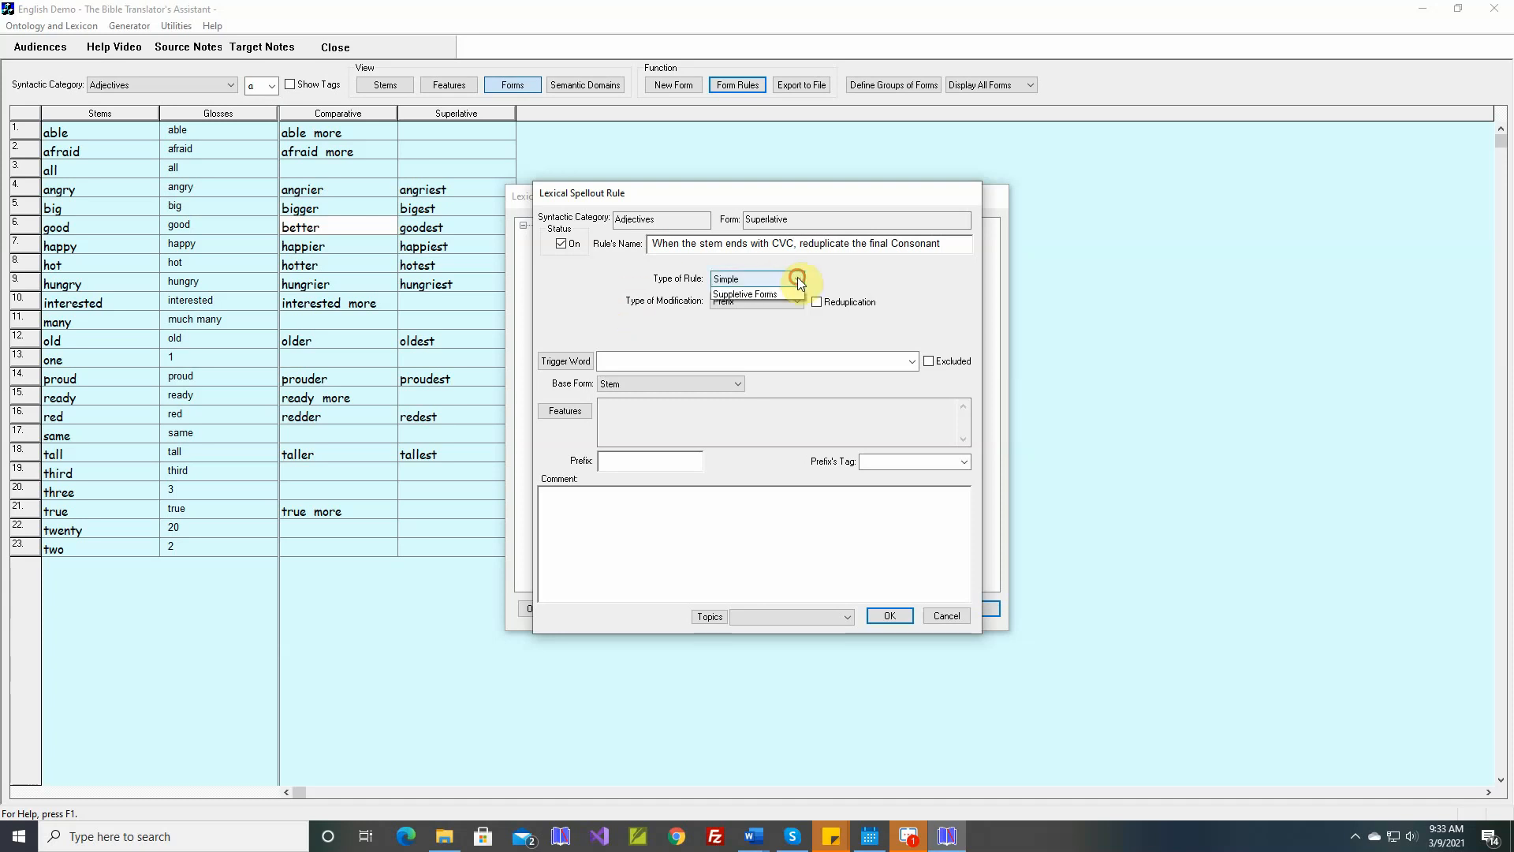
{"action": "left_click", "coordinate": [771, 304]}
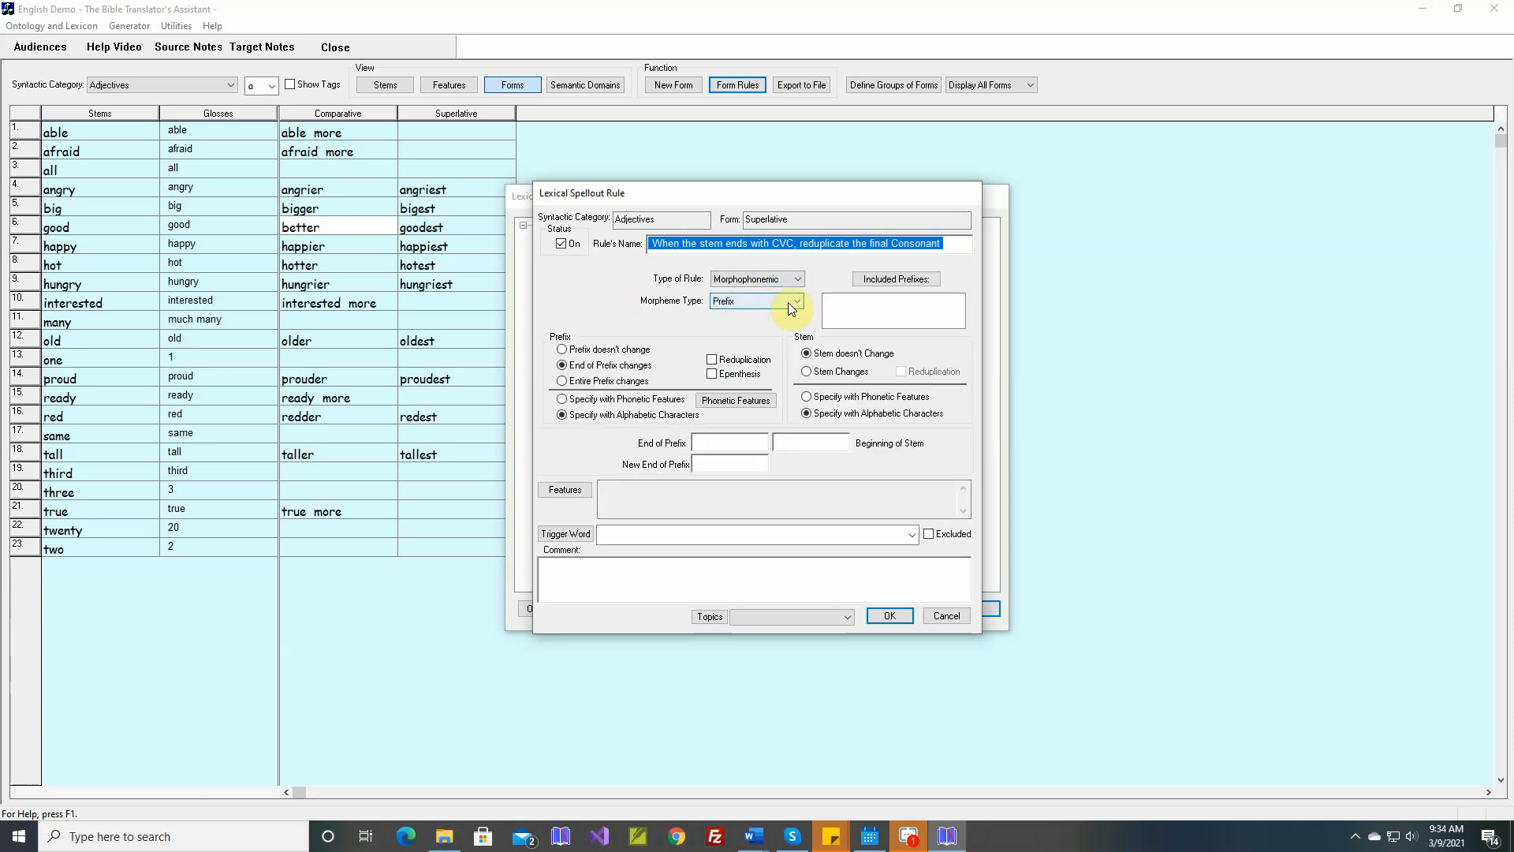
{"action": "left_click", "coordinate": [797, 300]}
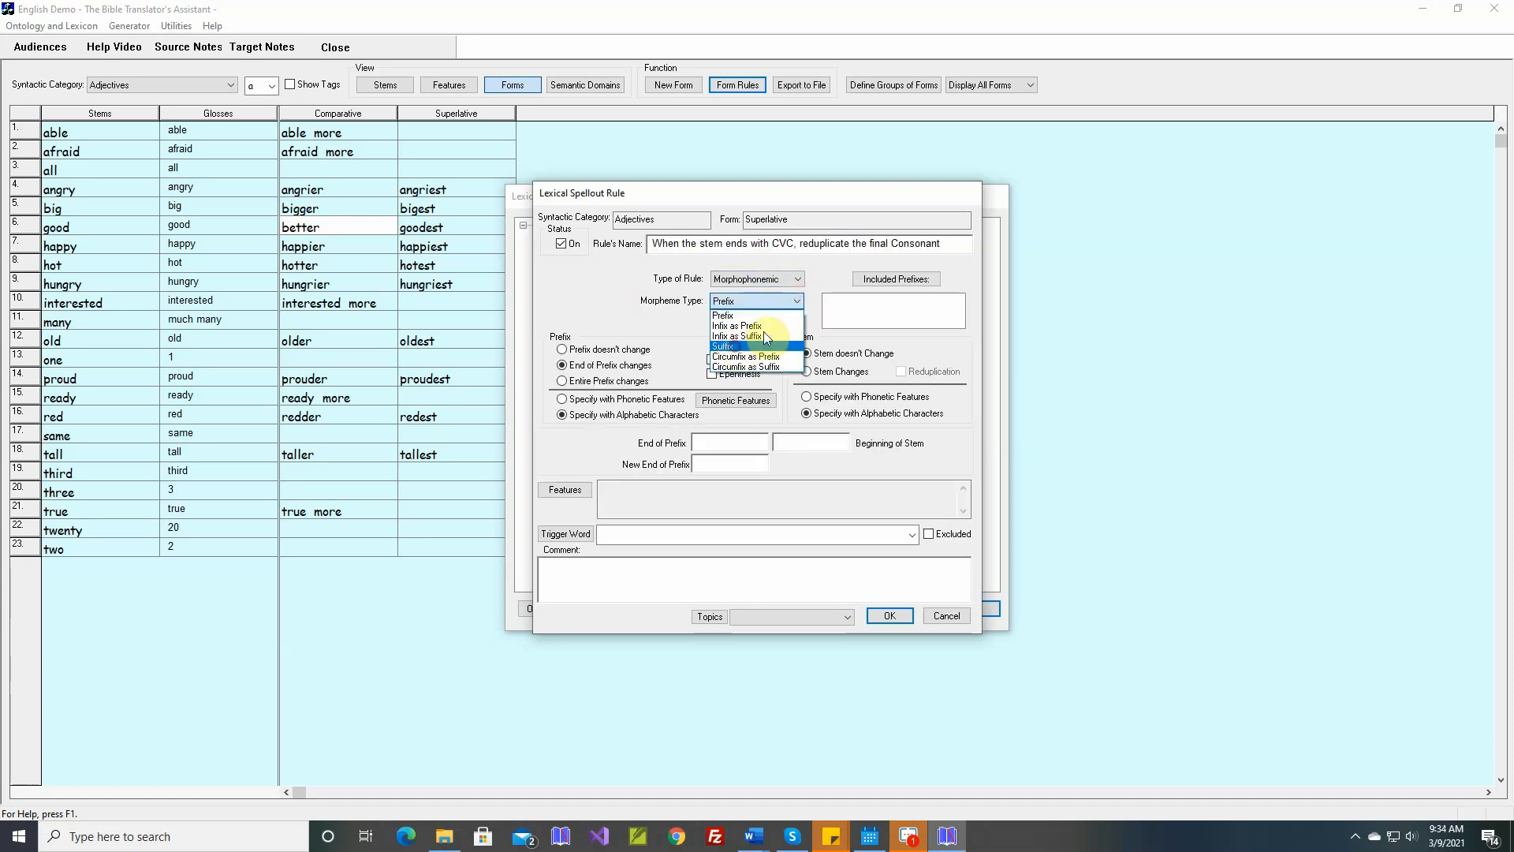
{"action": "left_click", "coordinate": [758, 345]}
{"action": "left_click", "coordinate": [882, 280]}
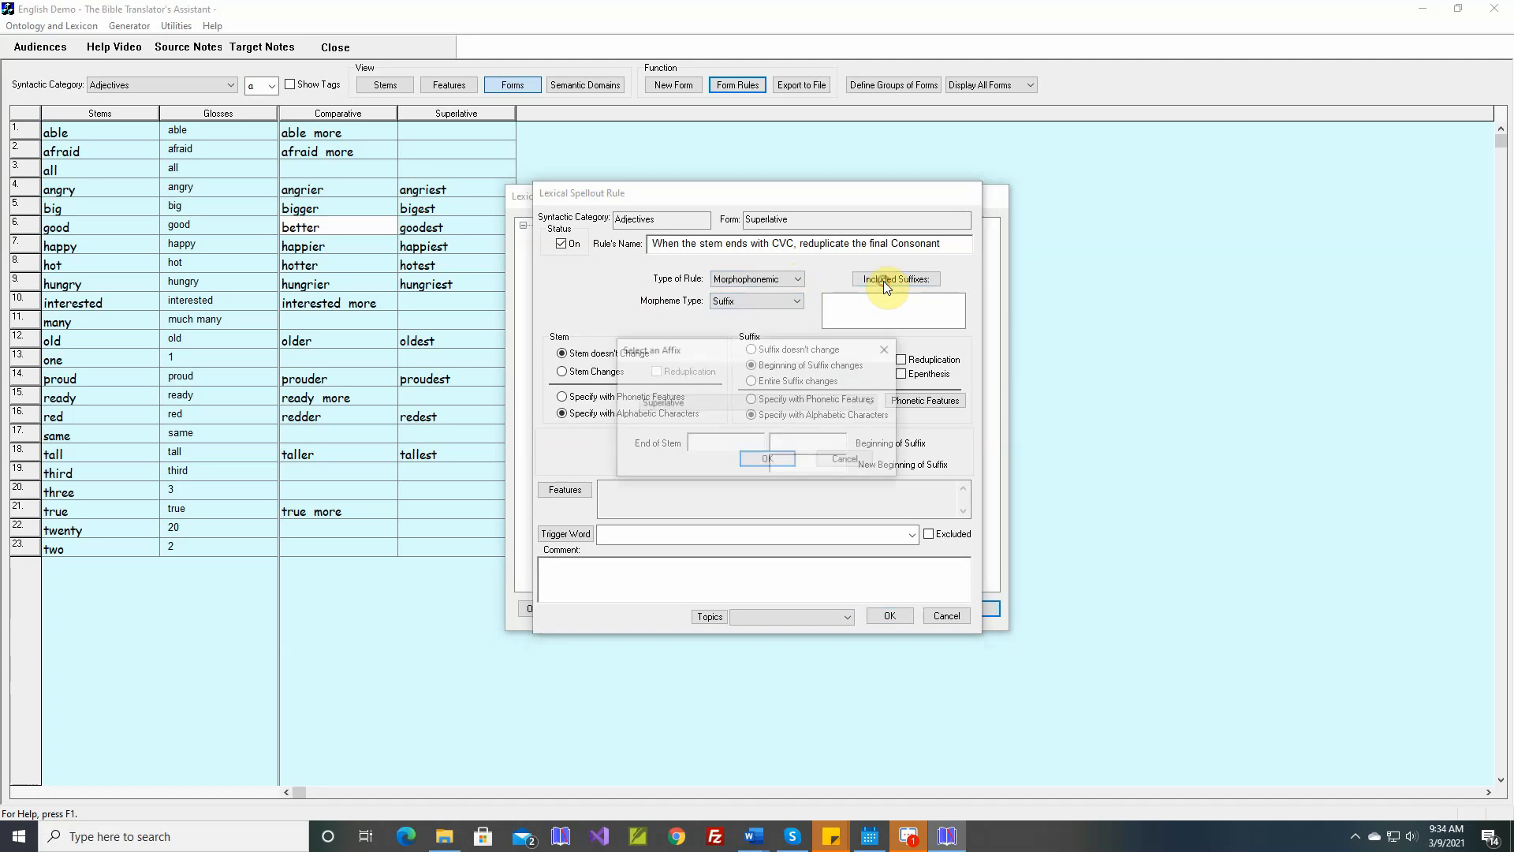
{"action": "left_click", "coordinate": [754, 448]}
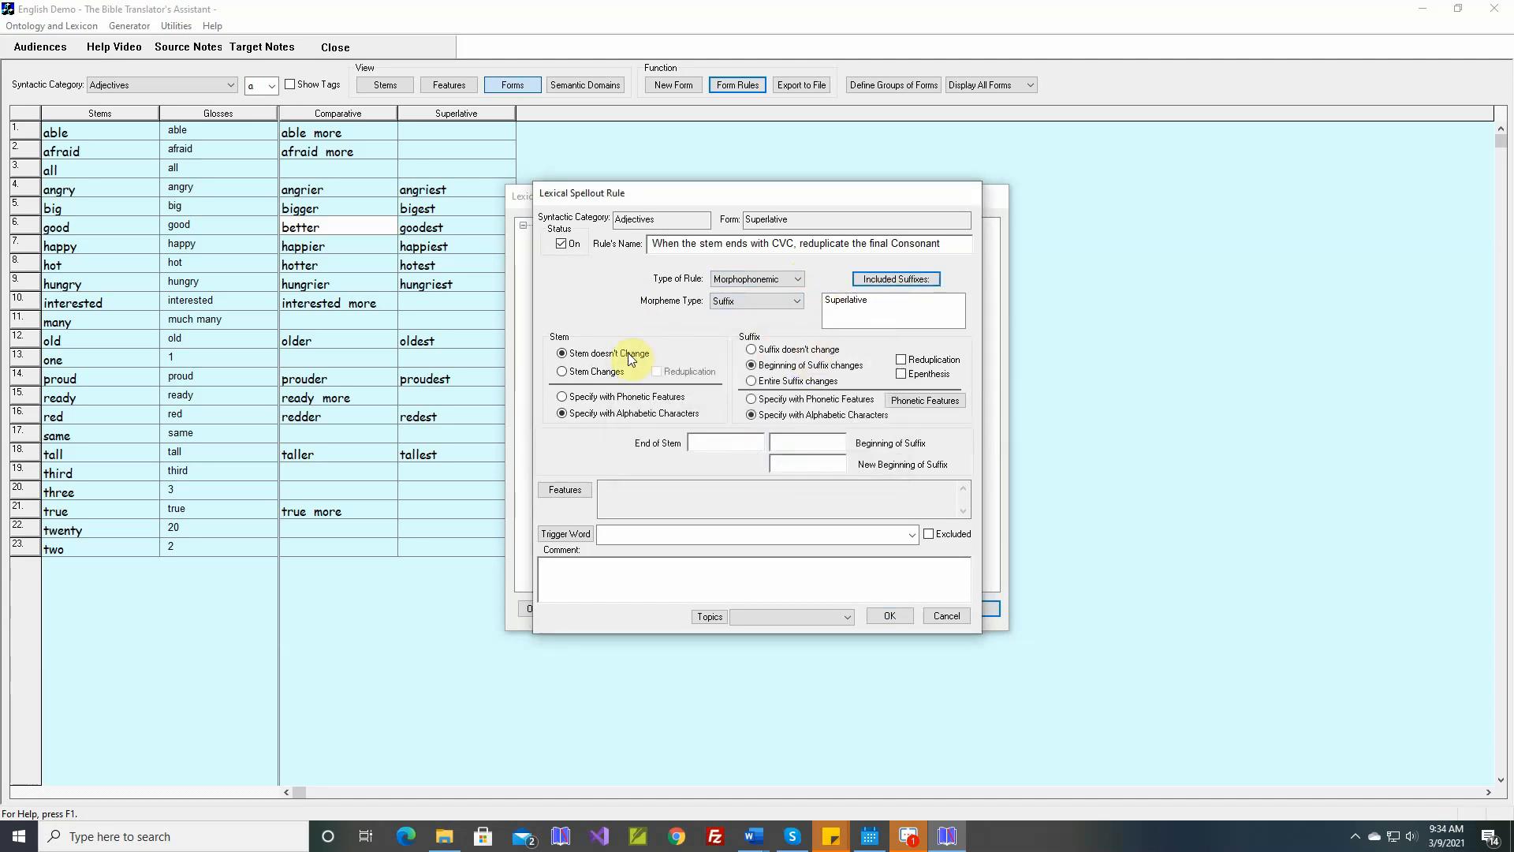
- Set the rule's stem to change by reduplication, using "Reduplicate last character of stem"
{"action": "left_click", "coordinate": [572, 375]}
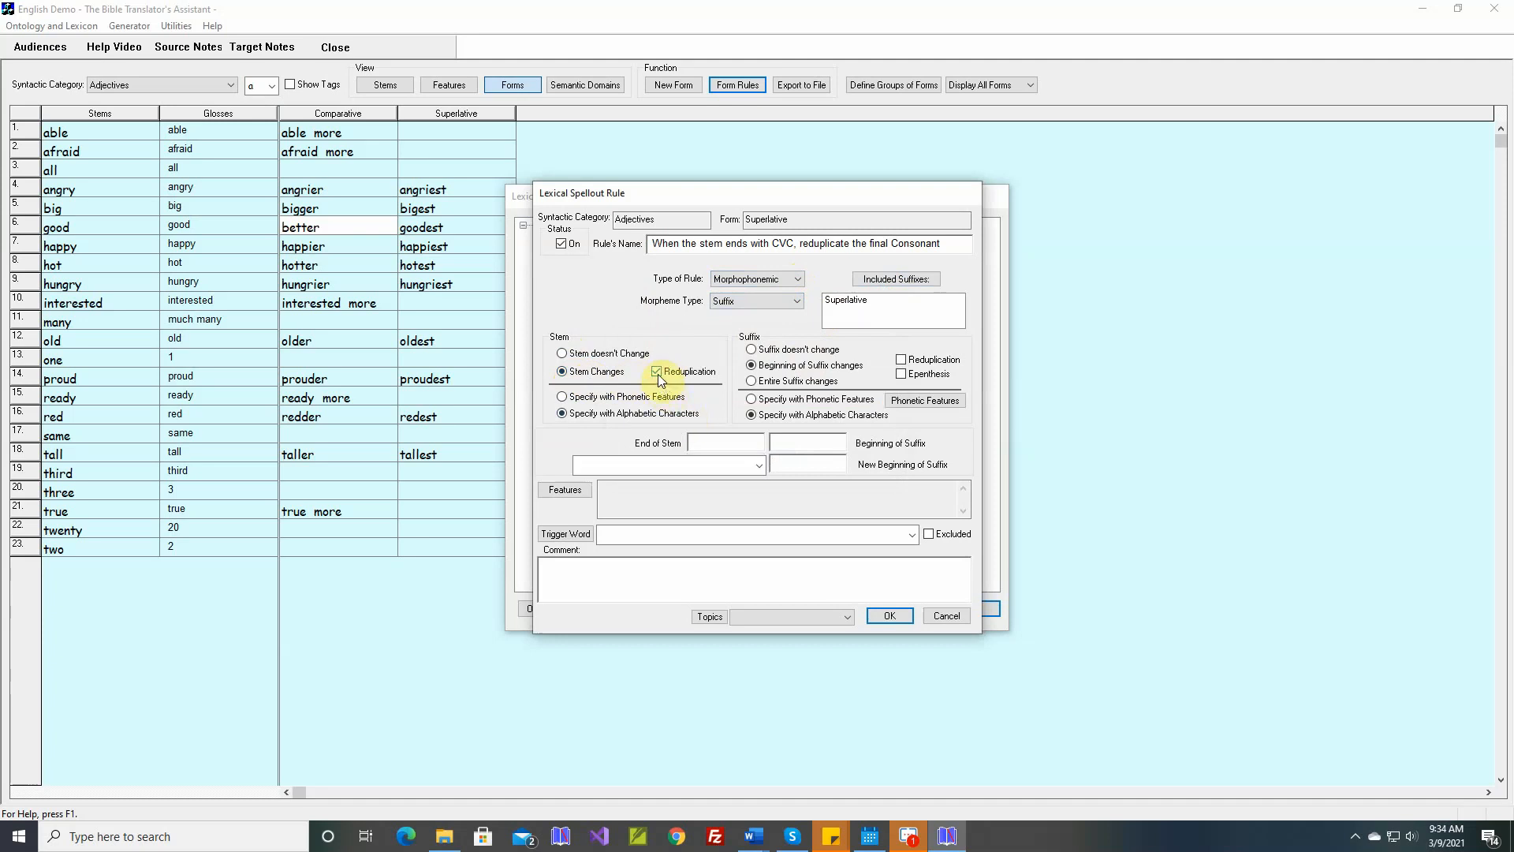
{"action": "left_click", "coordinate": [658, 371]}
{"action": "left_click", "coordinate": [658, 371]}
{"action": "left_click", "coordinate": [758, 468]}
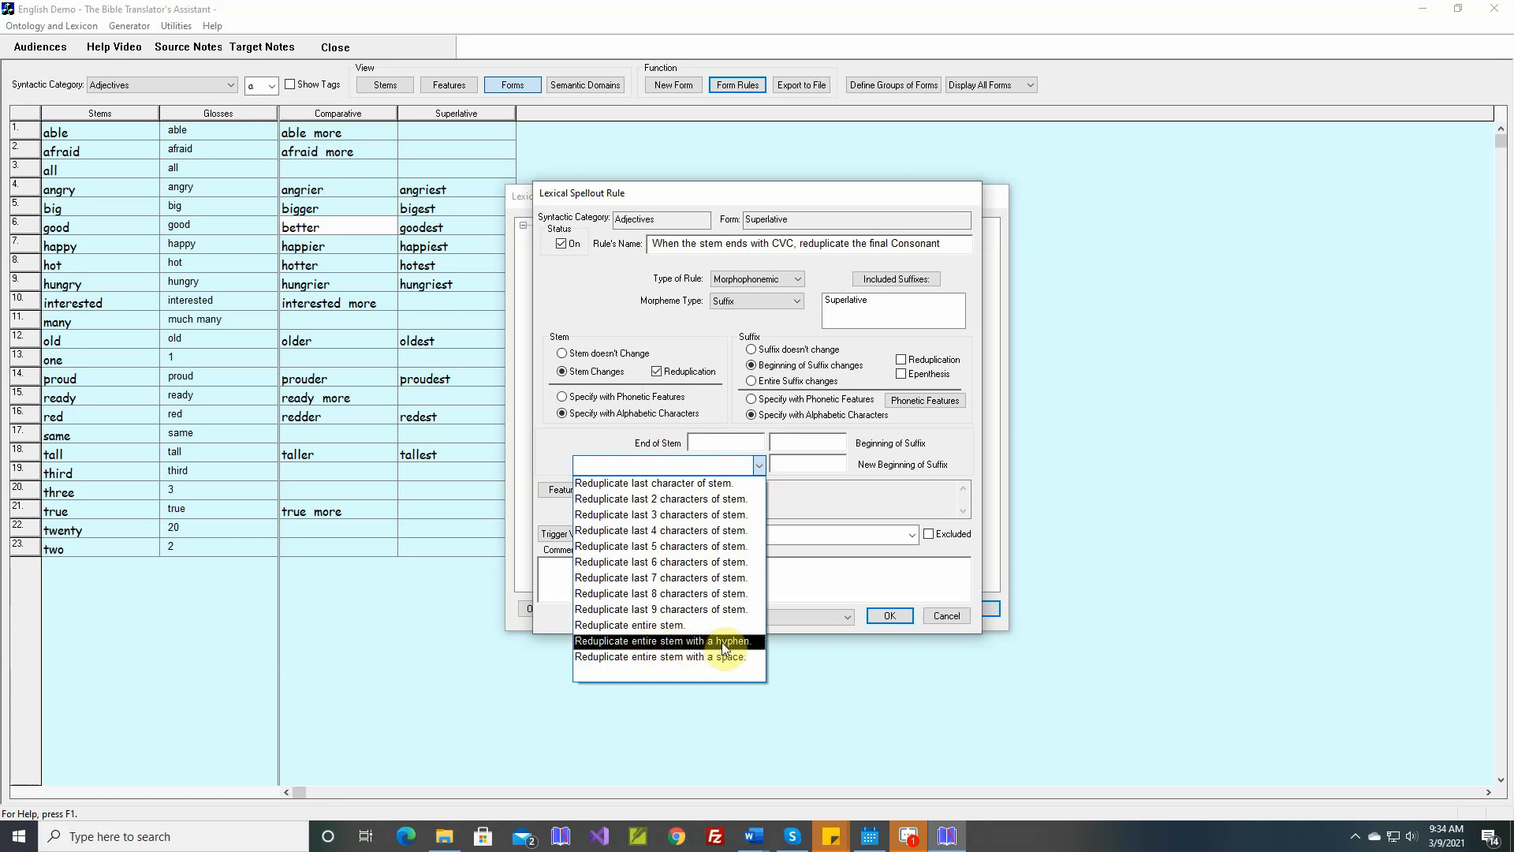
{"action": "left_click", "coordinate": [670, 483]}
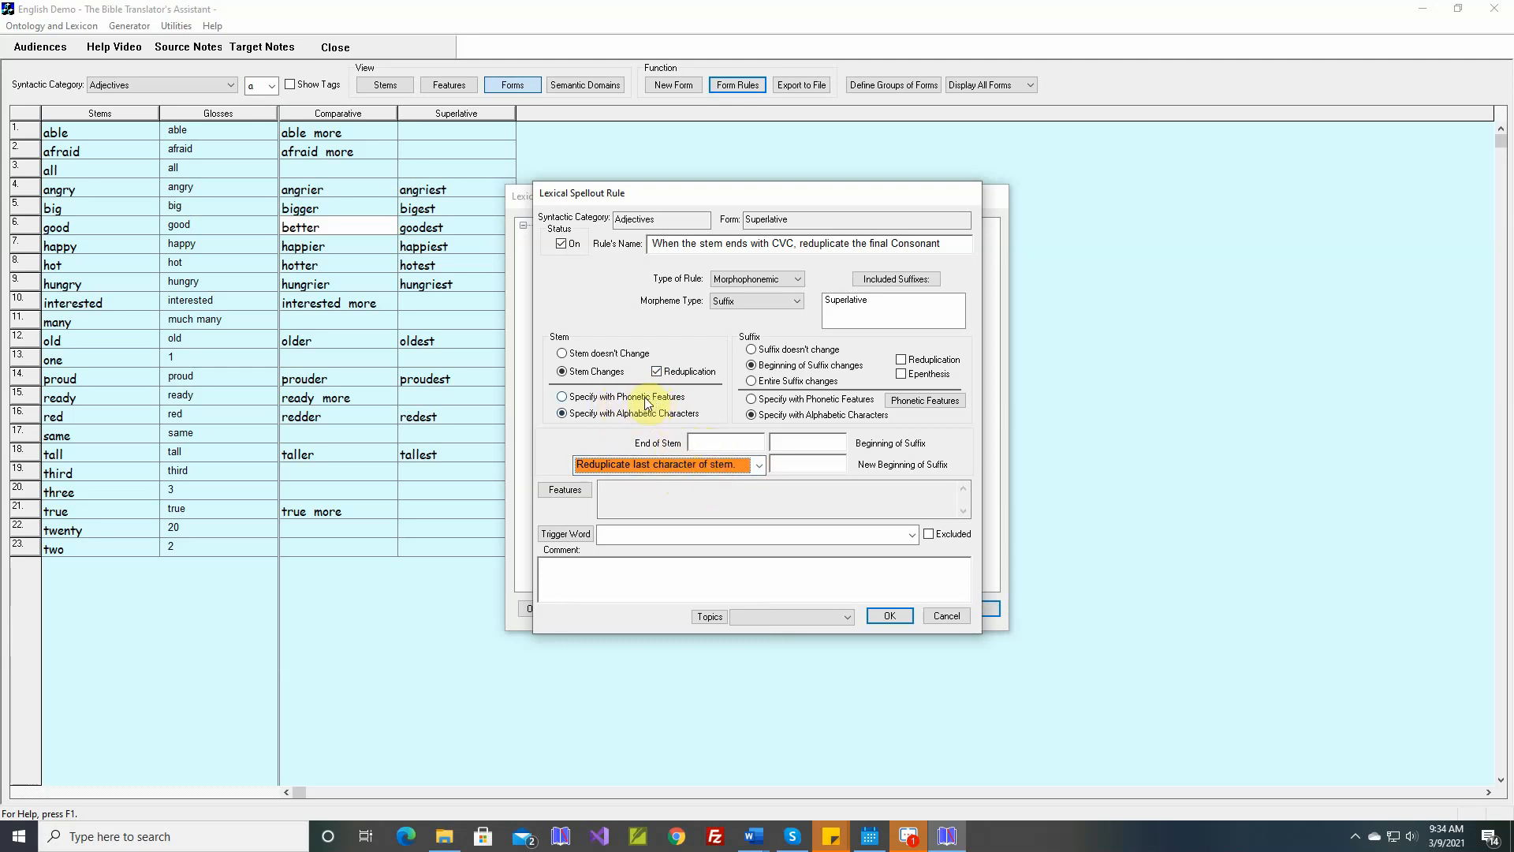
- Specify the end of the stem with phonetic features as Consonant, Vowel, Consonant in the last three positions
{"action": "left_click", "coordinate": [572, 396]}
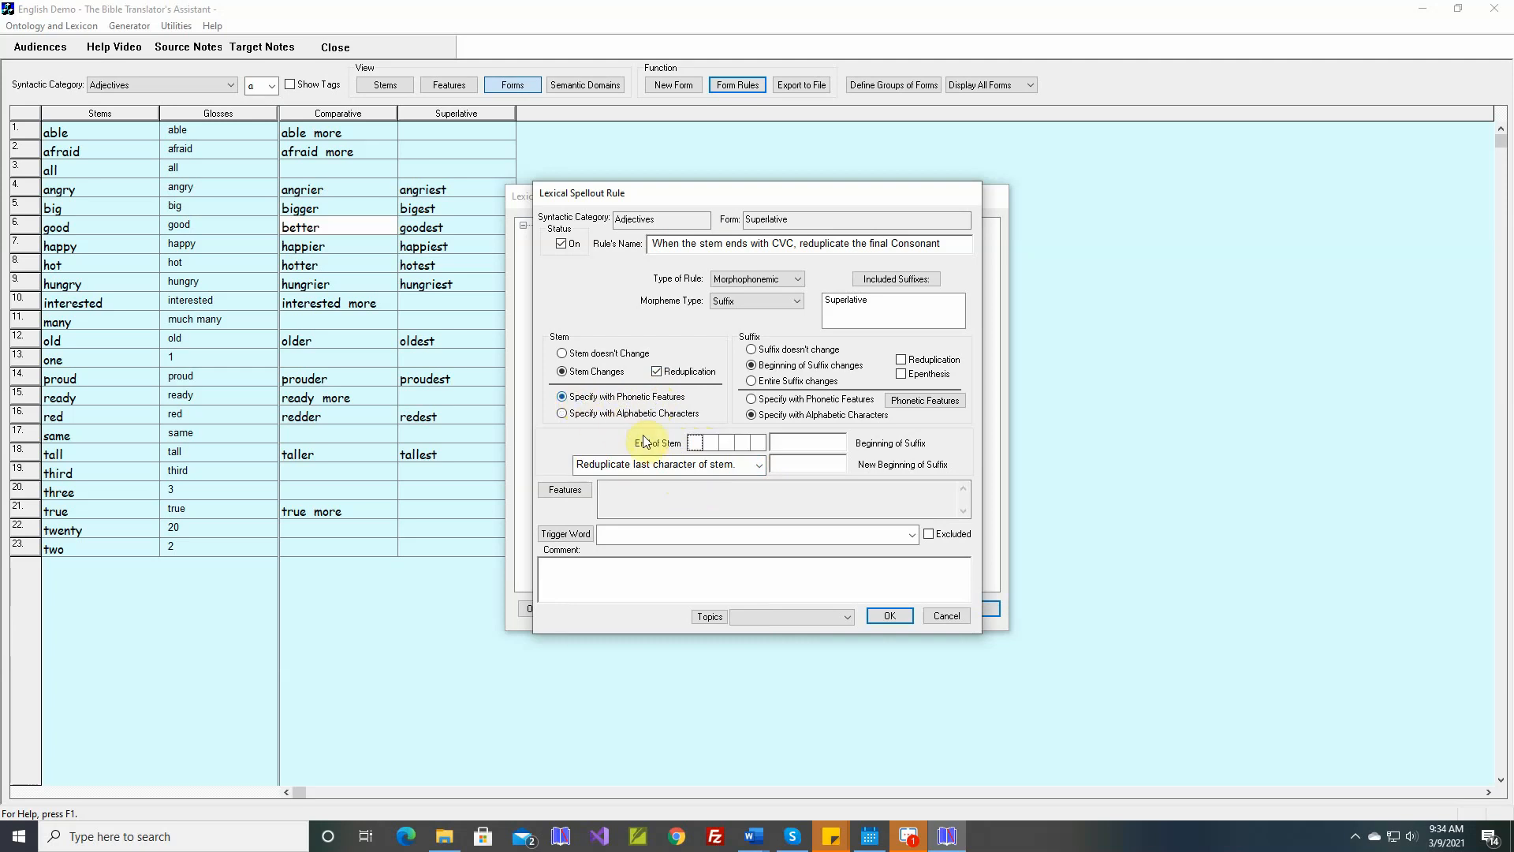
{"action": "left_click", "coordinate": [759, 448]}
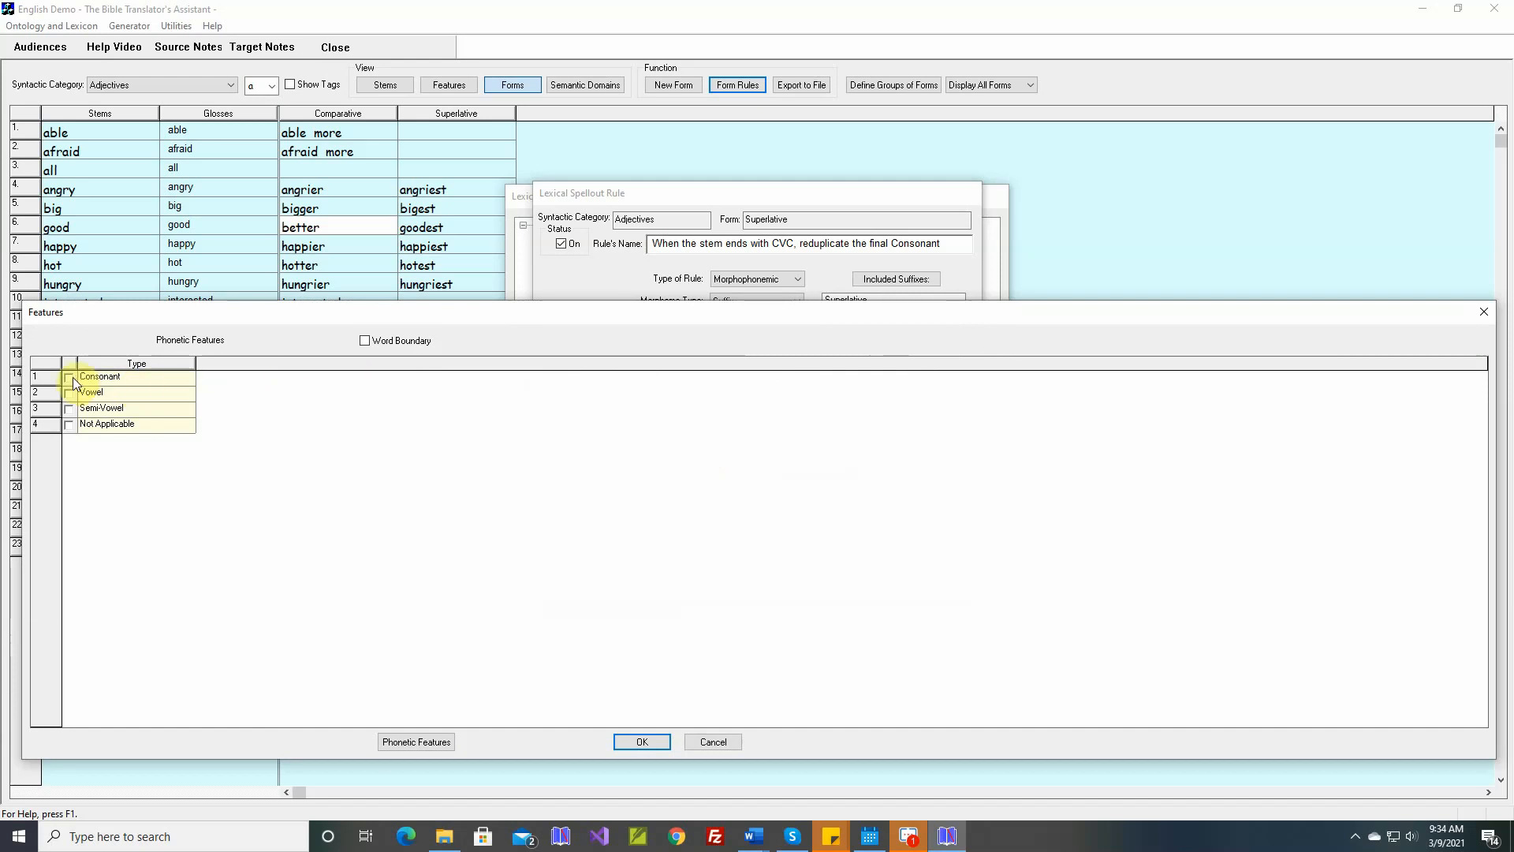
{"action": "left_click", "coordinate": [69, 377]}
{"action": "left_click", "coordinate": [637, 741]}
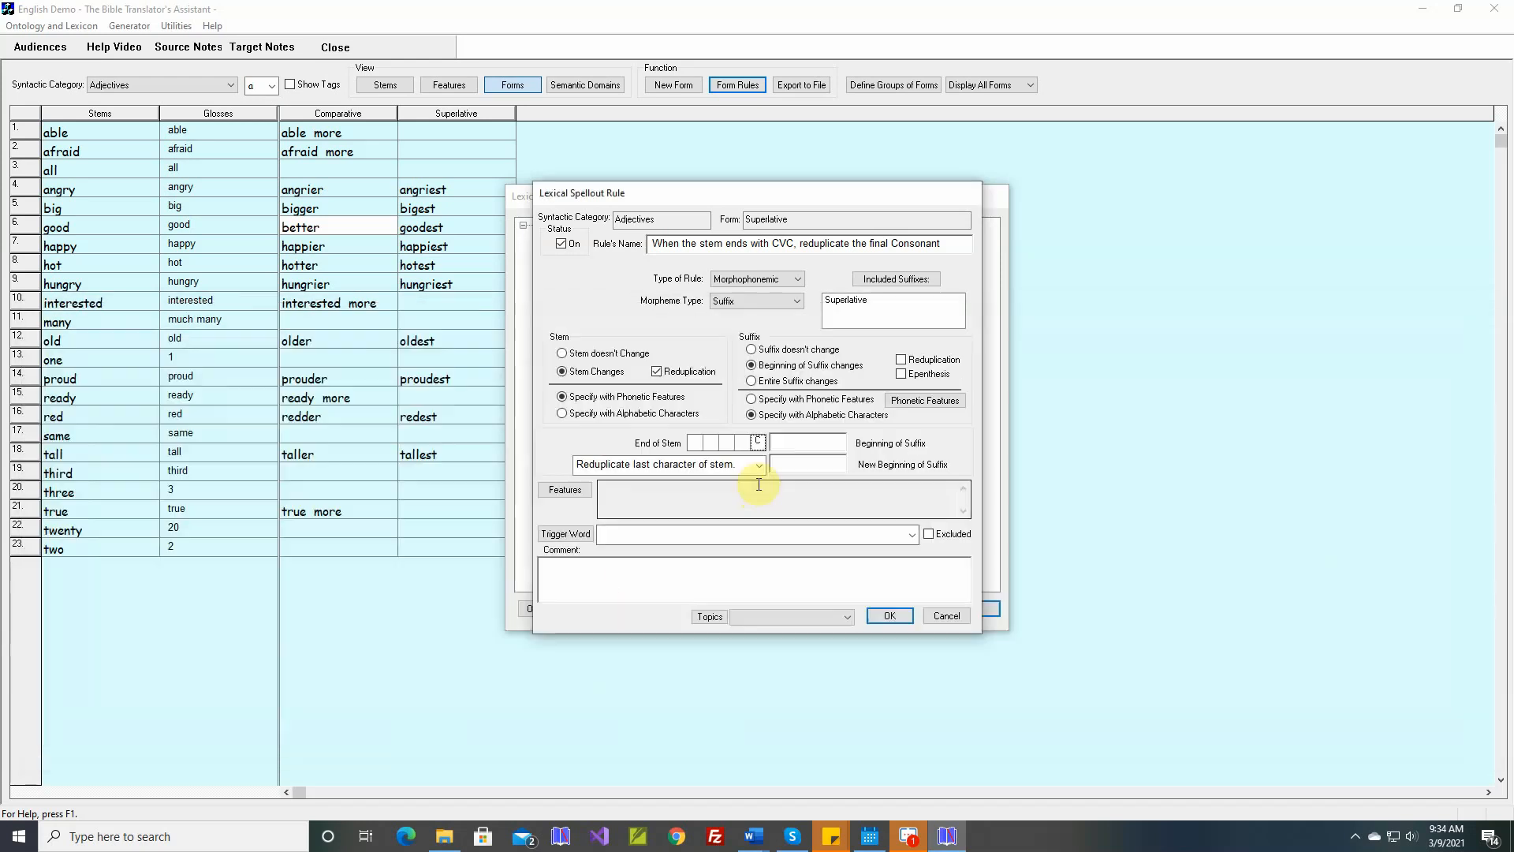
{"action": "left_click", "coordinate": [744, 449]}
{"action": "left_click", "coordinate": [69, 393]}
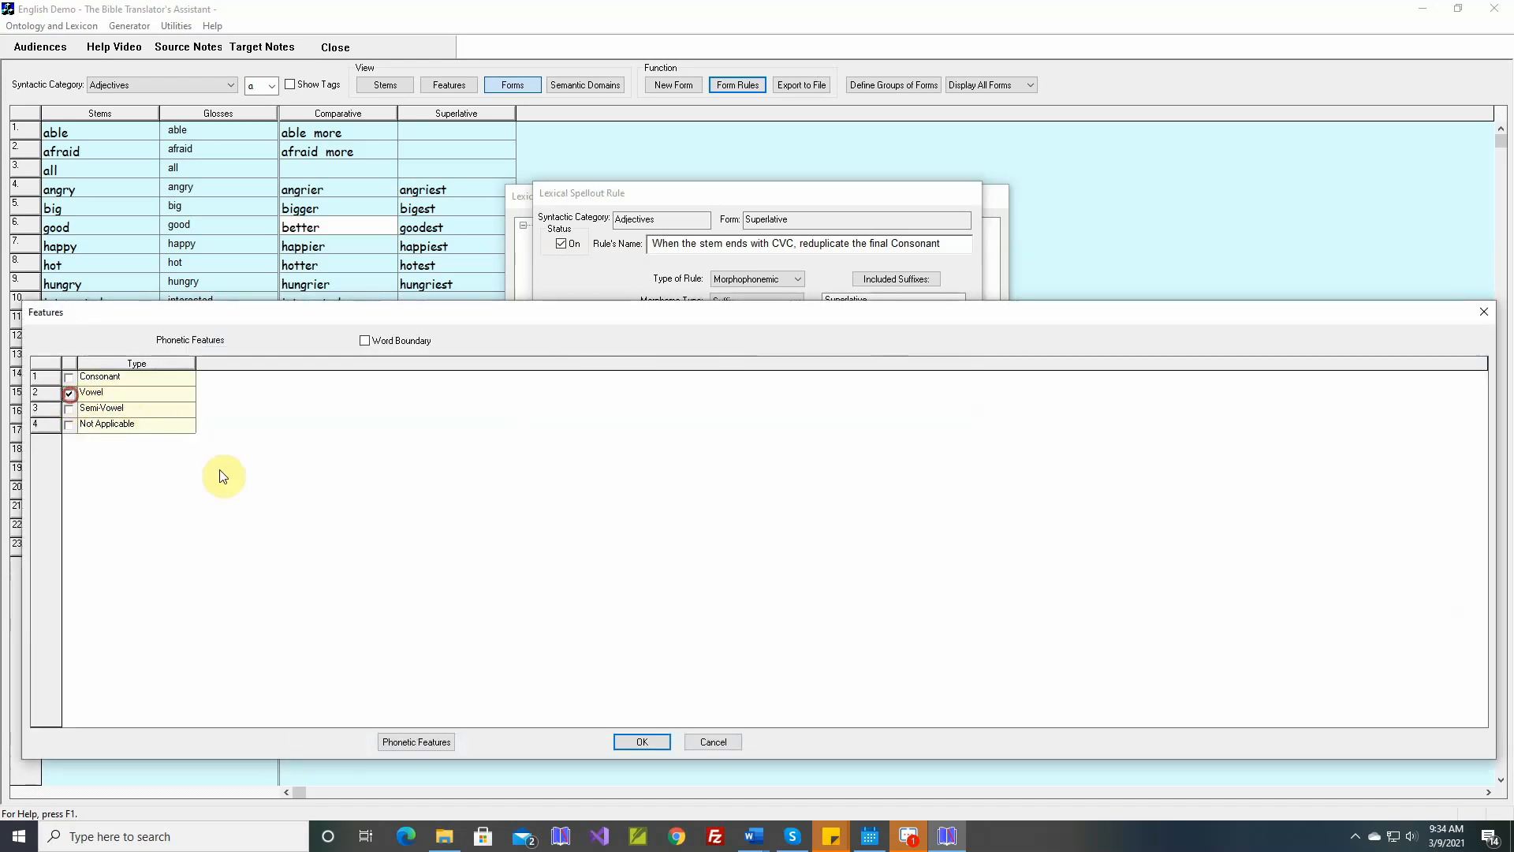
{"action": "left_click", "coordinate": [637, 741]}
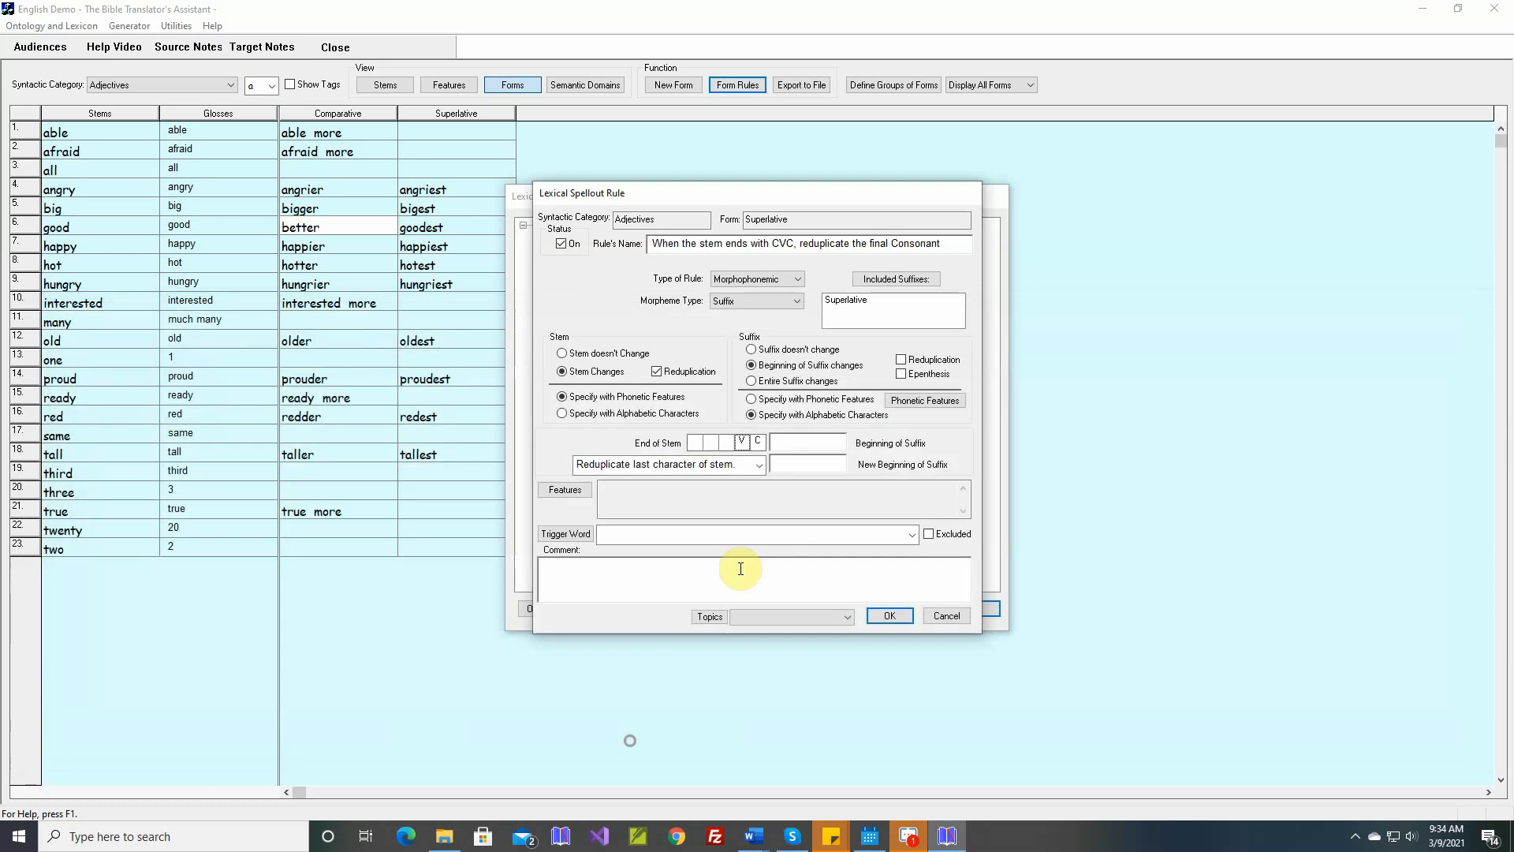
{"action": "left_click", "coordinate": [726, 443]}
{"action": "left_click", "coordinate": [68, 377]}
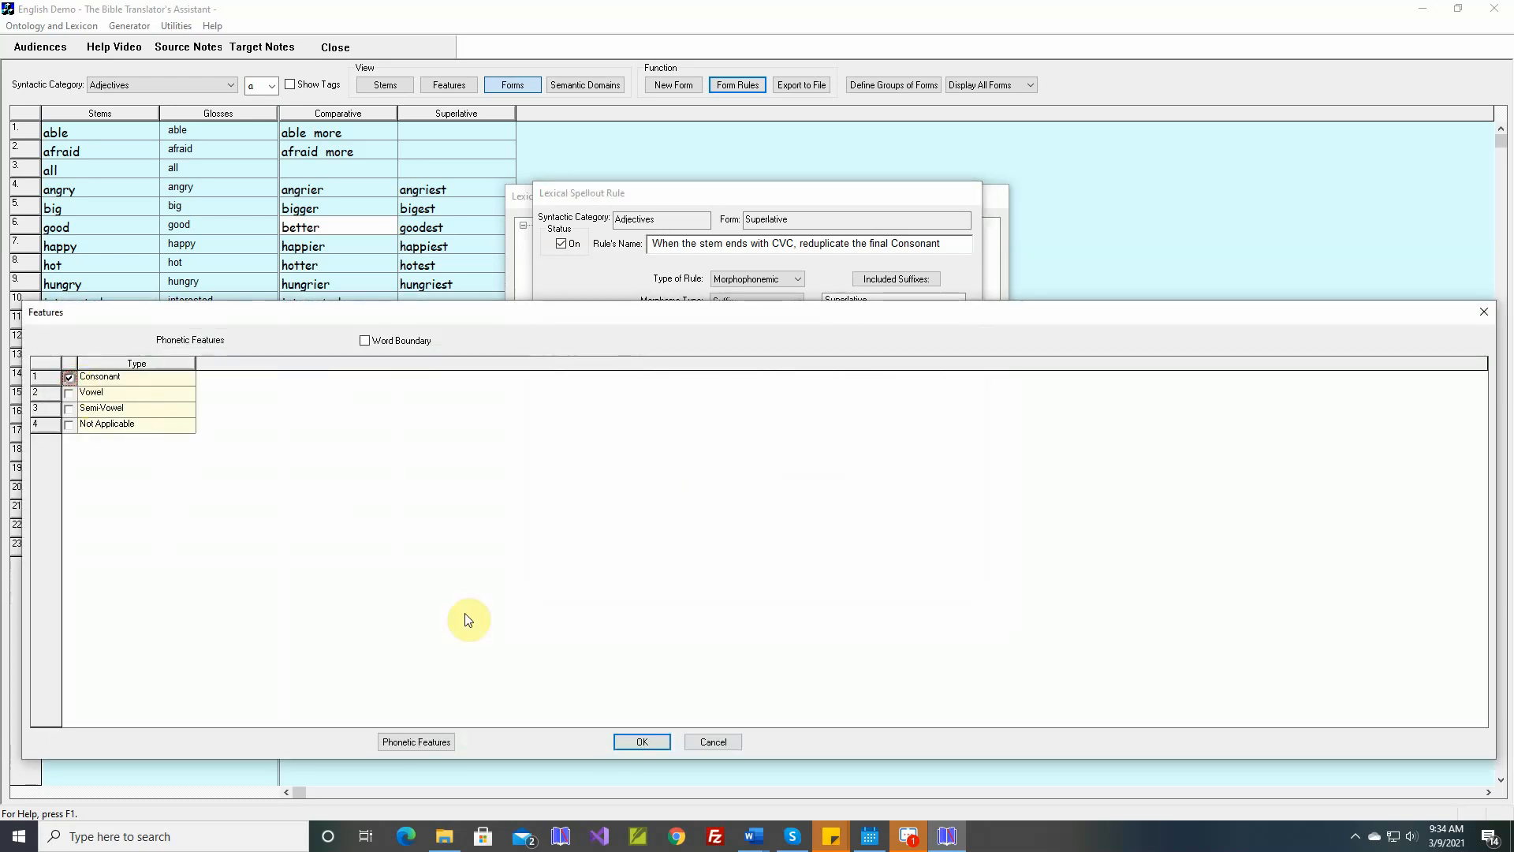
{"action": "left_click", "coordinate": [645, 743]}
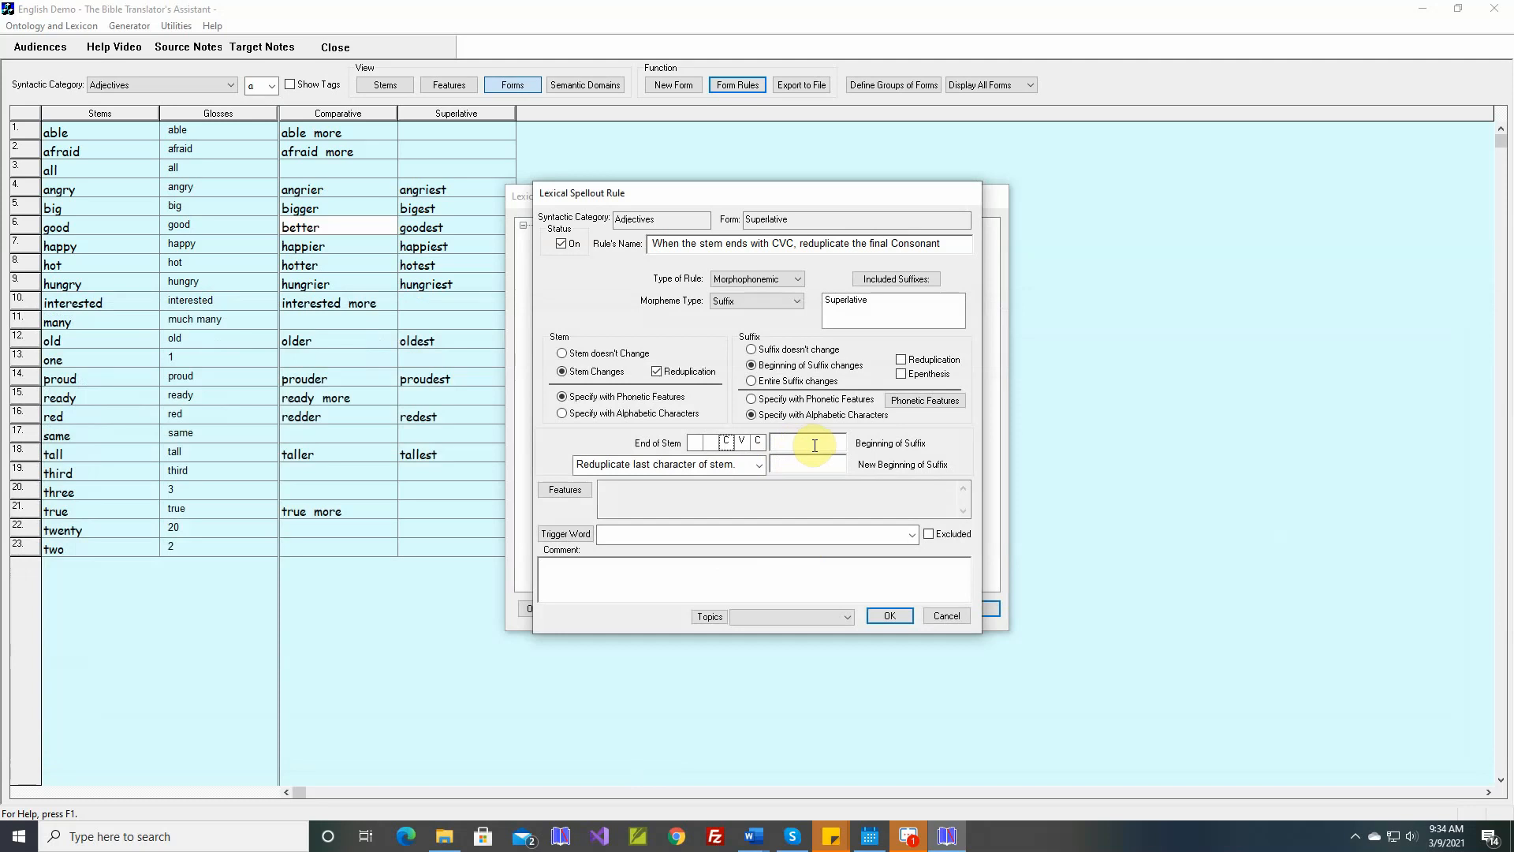
- Set the rule's suffix to not change and enter "est" as the suffix
{"action": "left_click", "coordinate": [769, 349]}
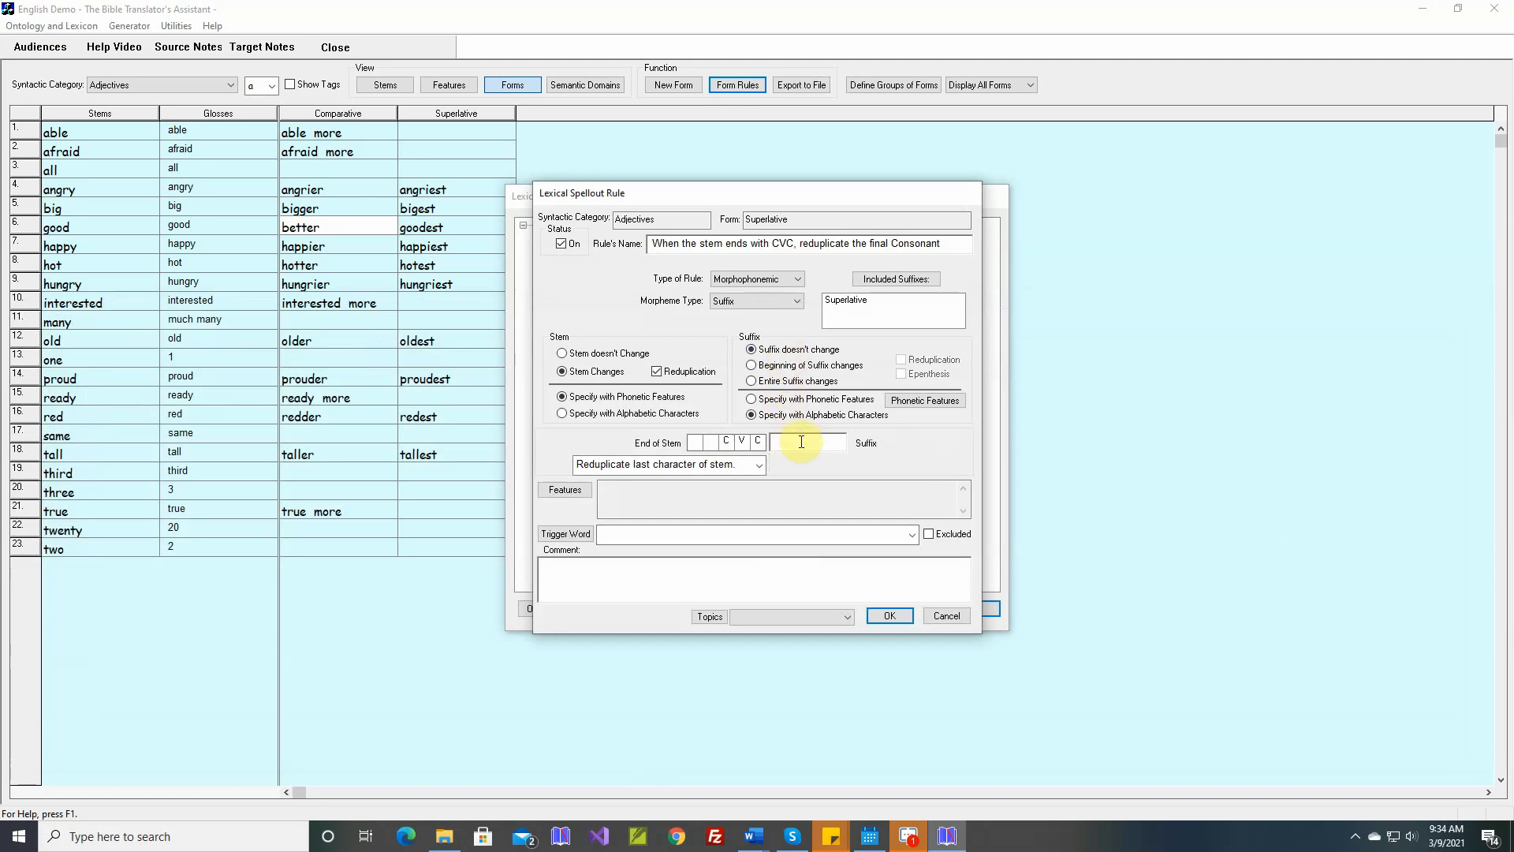
{"action": "left_click", "coordinate": [801, 442]}
{"action": "type", "text": "est"}
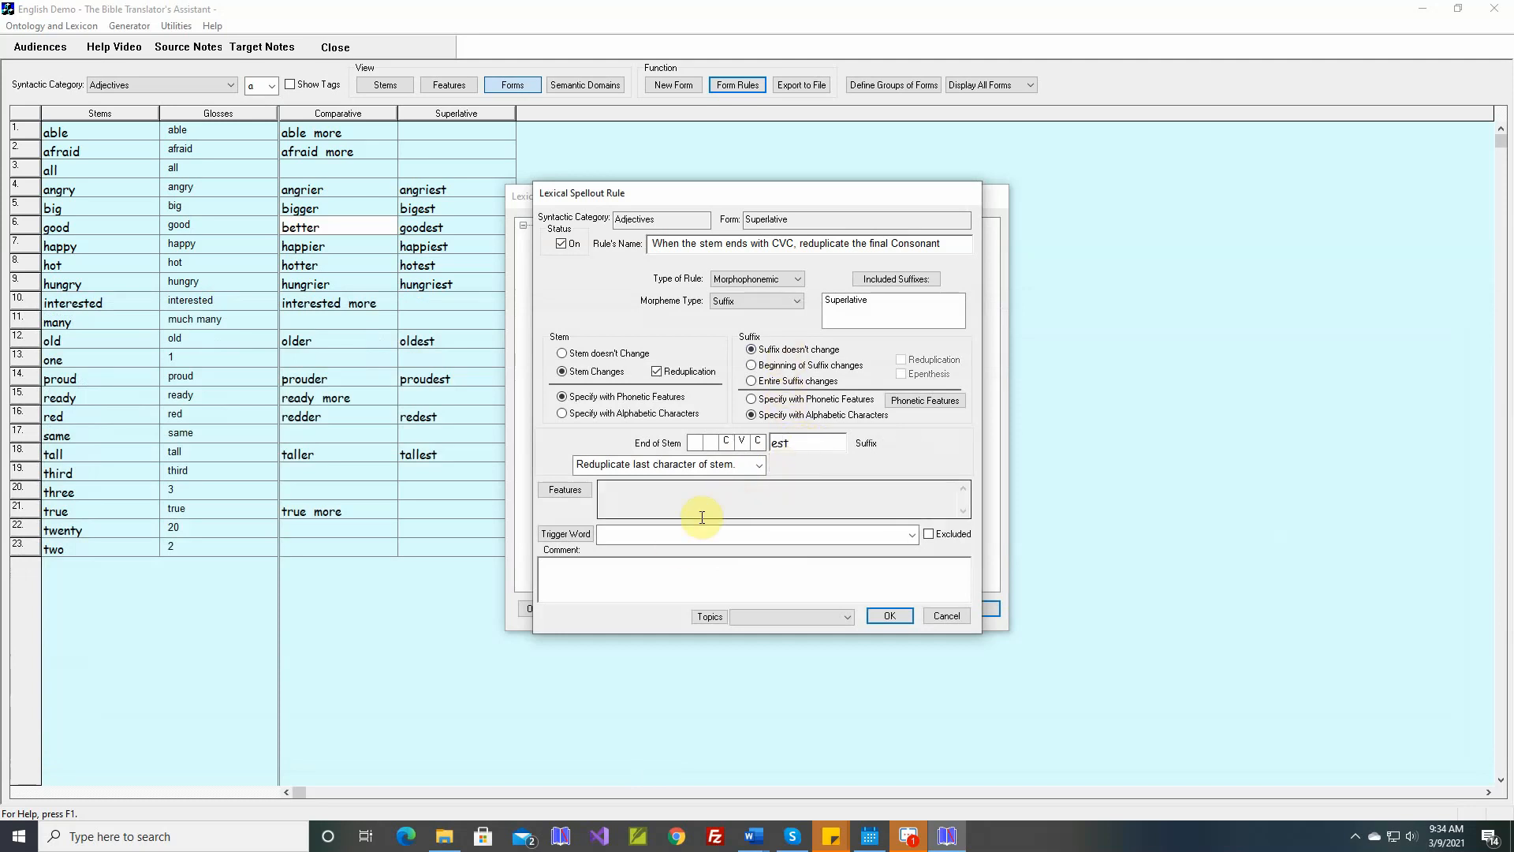
- Comment the reduplication rule with "biggest, reddest", save it and apply the form rules
{"action": "left_click", "coordinate": [668, 565]}
{"action": "left_click", "coordinate": [668, 565]}
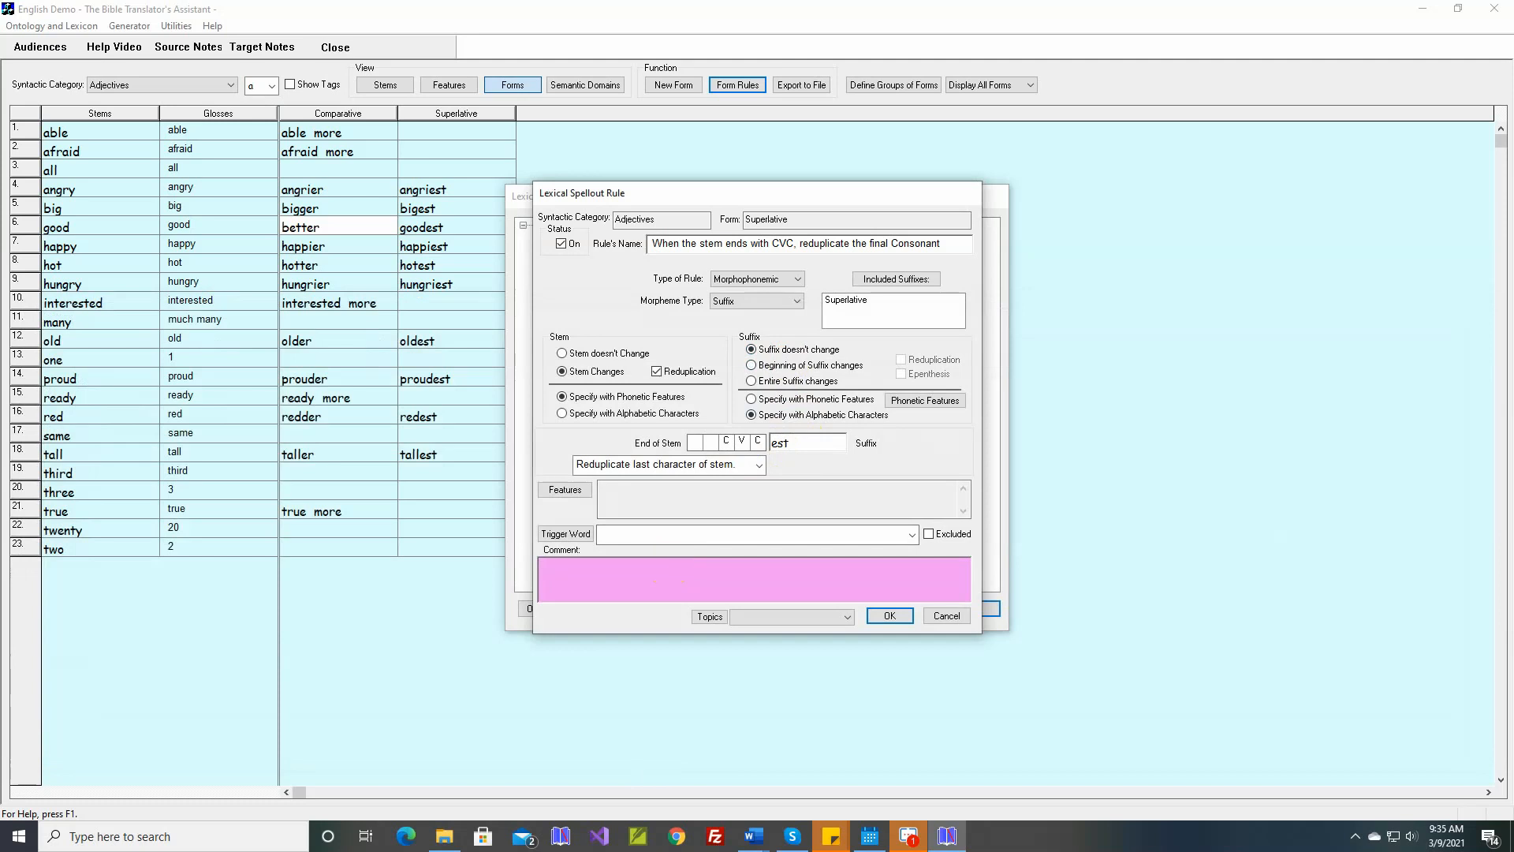
{"action": "type", "text": "biggest, reddest"}
{"action": "left_click", "coordinate": [877, 616]}
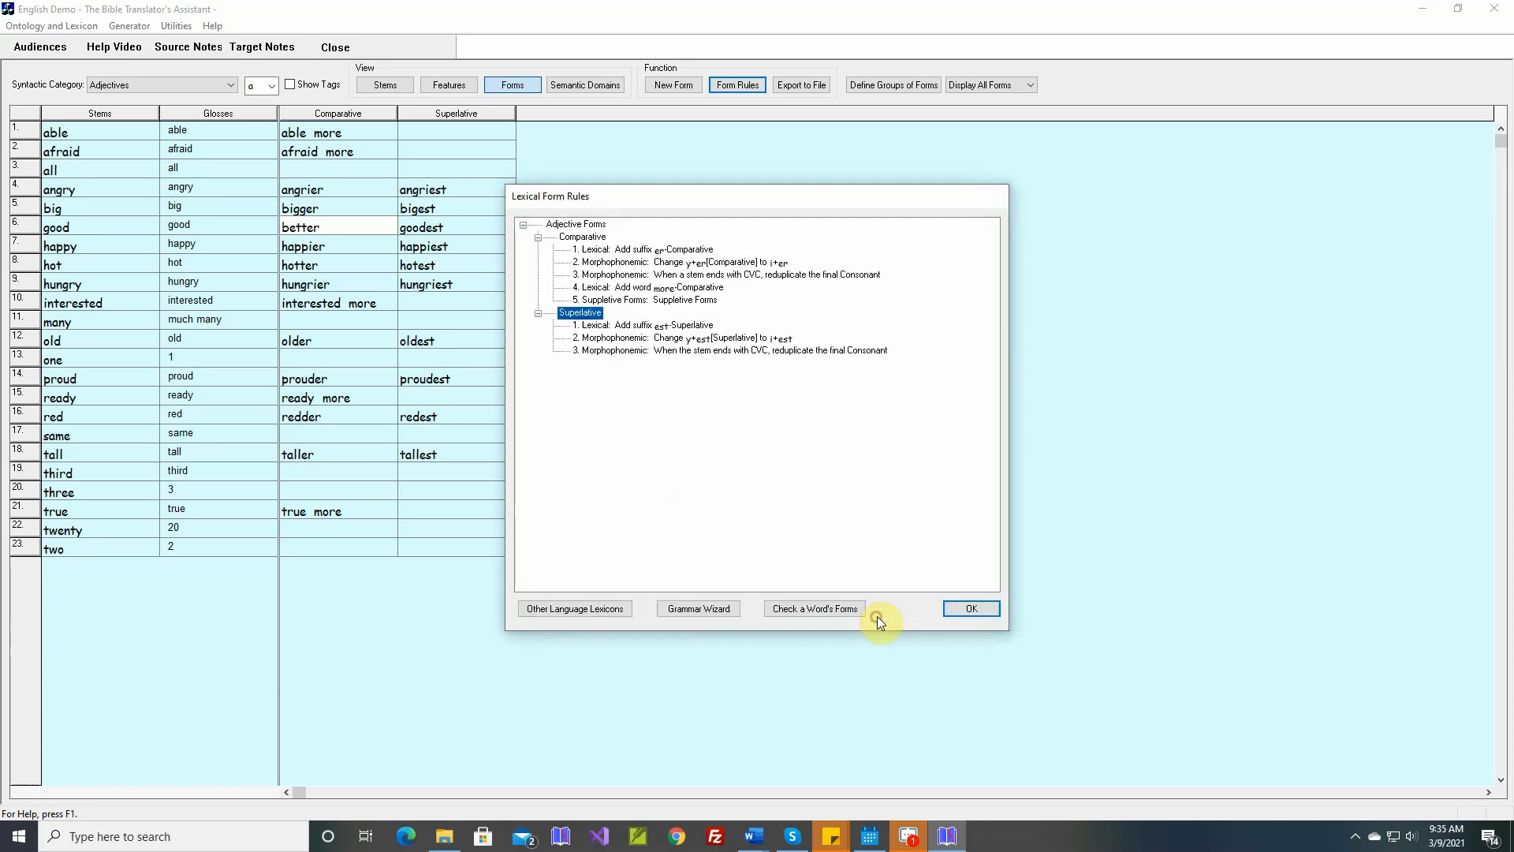
{"action": "left_click", "coordinate": [970, 611]}
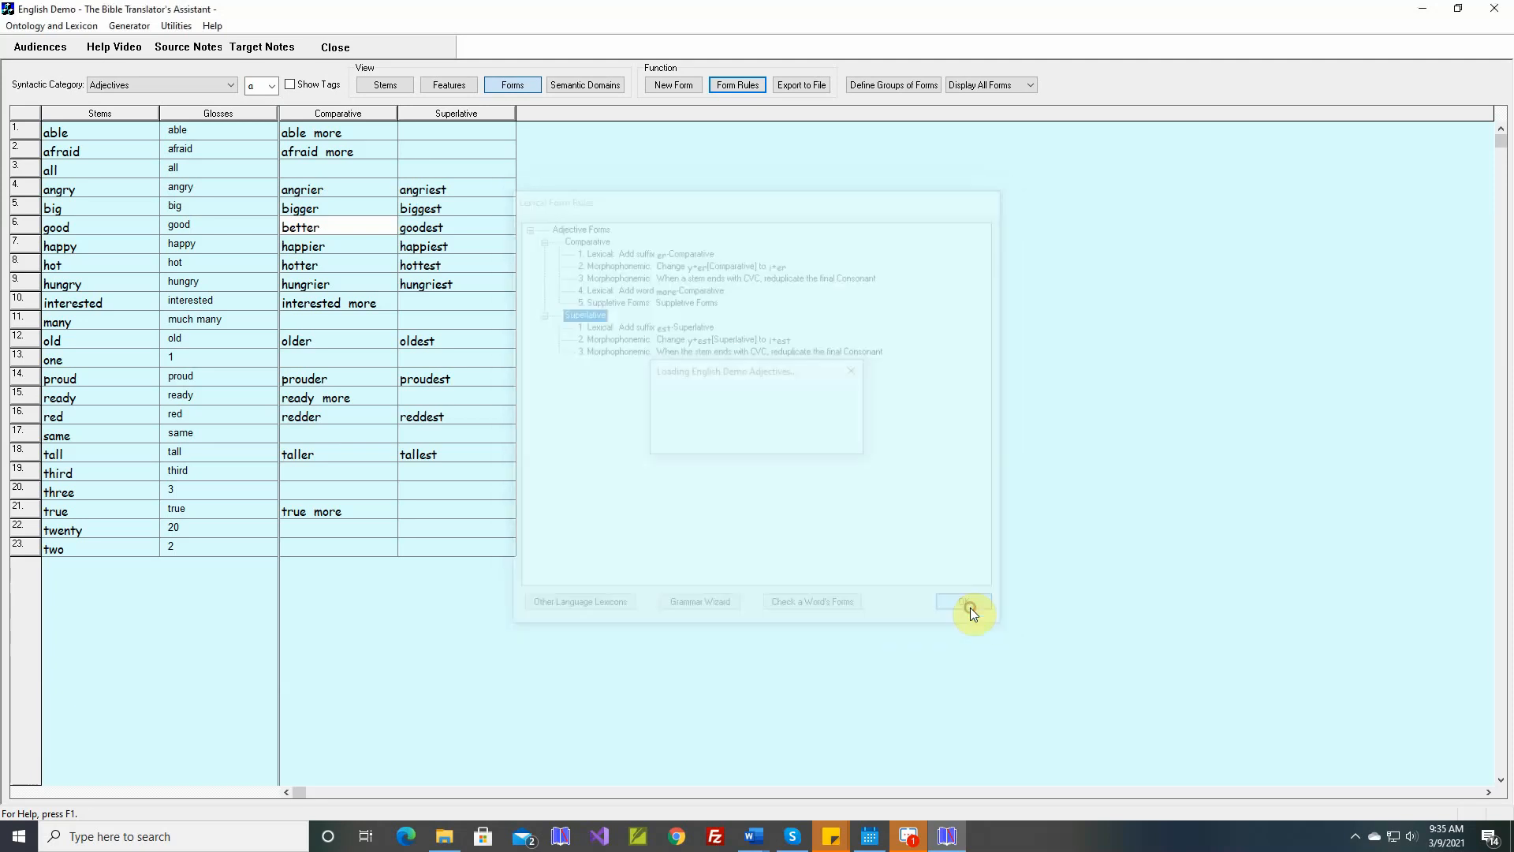
- Change the superlative form of "good" to "best" without a sample sentence, and check the list of lexical form rules
{"action": "double_click", "coordinate": [431, 228]}
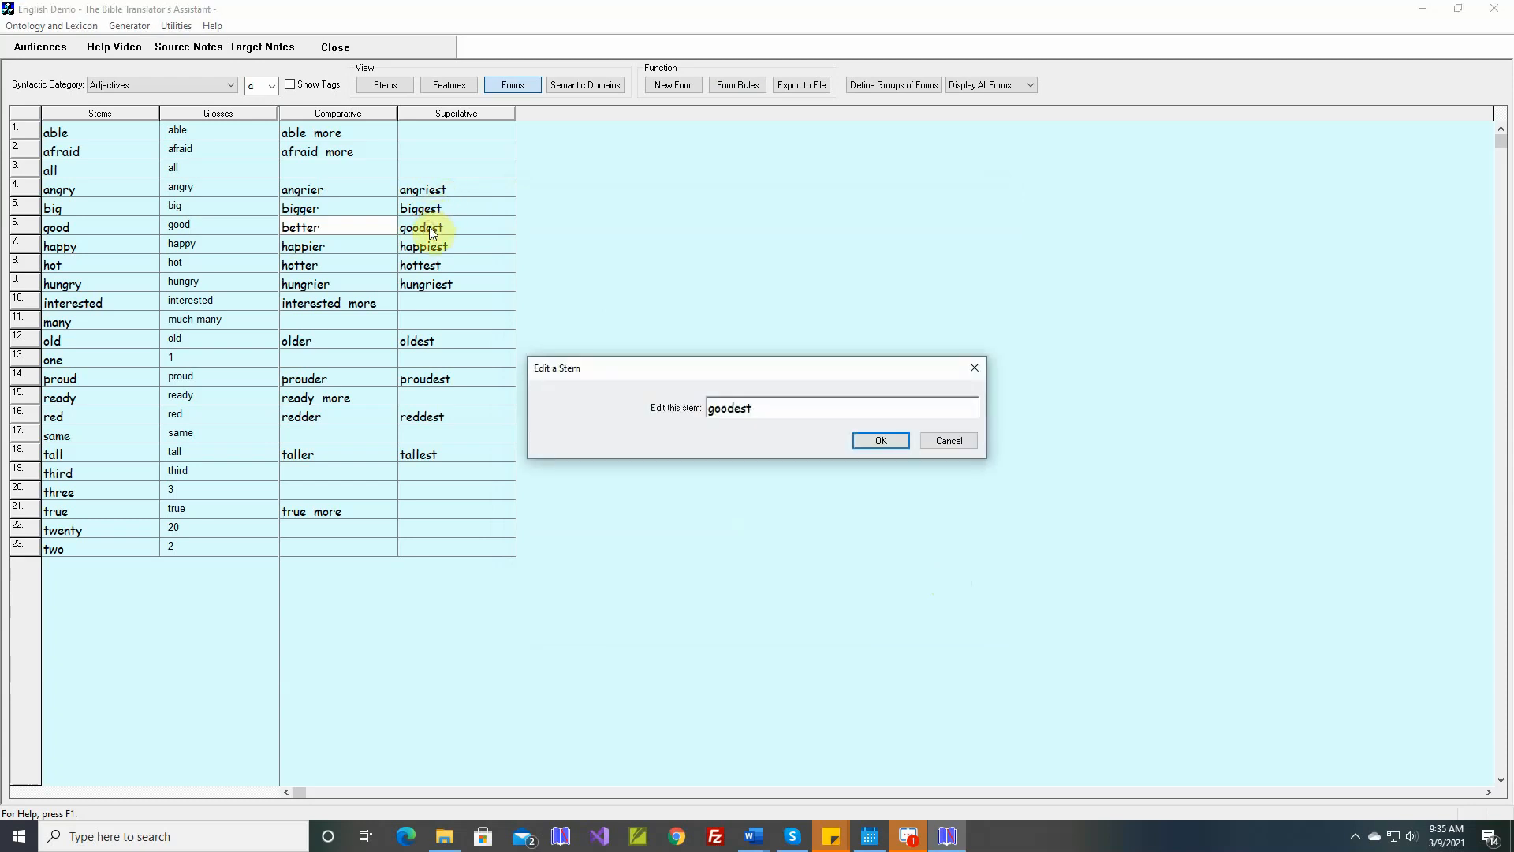
{"action": "key", "text": "BackSpace"}
{"action": "key", "text": "BackSpace"}
{"action": "key", "text": "BackSpace"}
{"action": "key", "text": "BackSpace"}
{"action": "key", "text": "BackSpace"}
{"action": "key", "text": "BackSpace"}
{"action": "key", "text": "BackSpace"}
{"action": "type", "text": "best"}
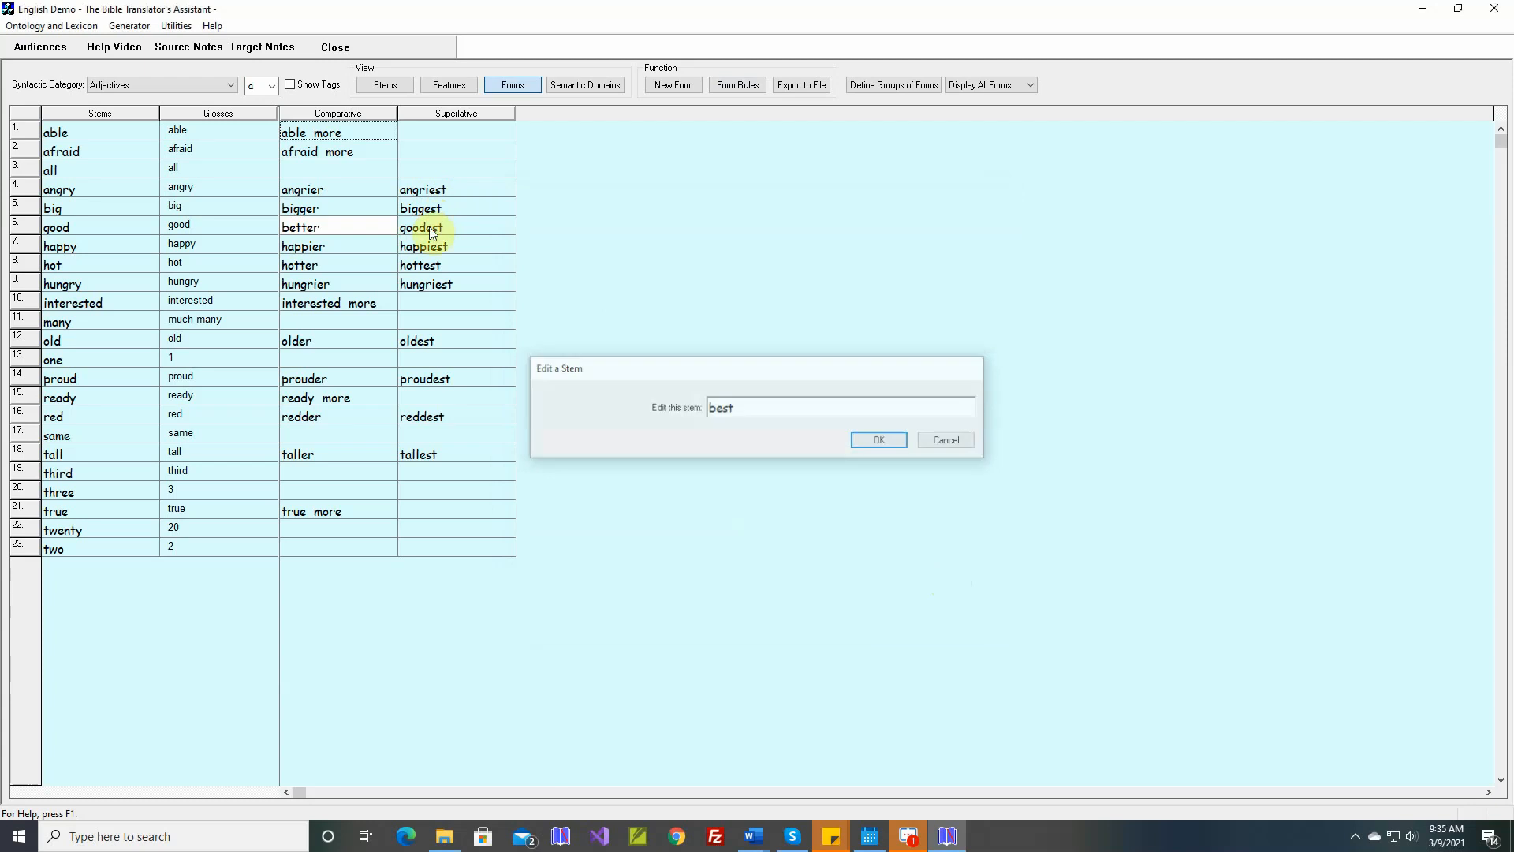
{"action": "key", "text": "Return"}
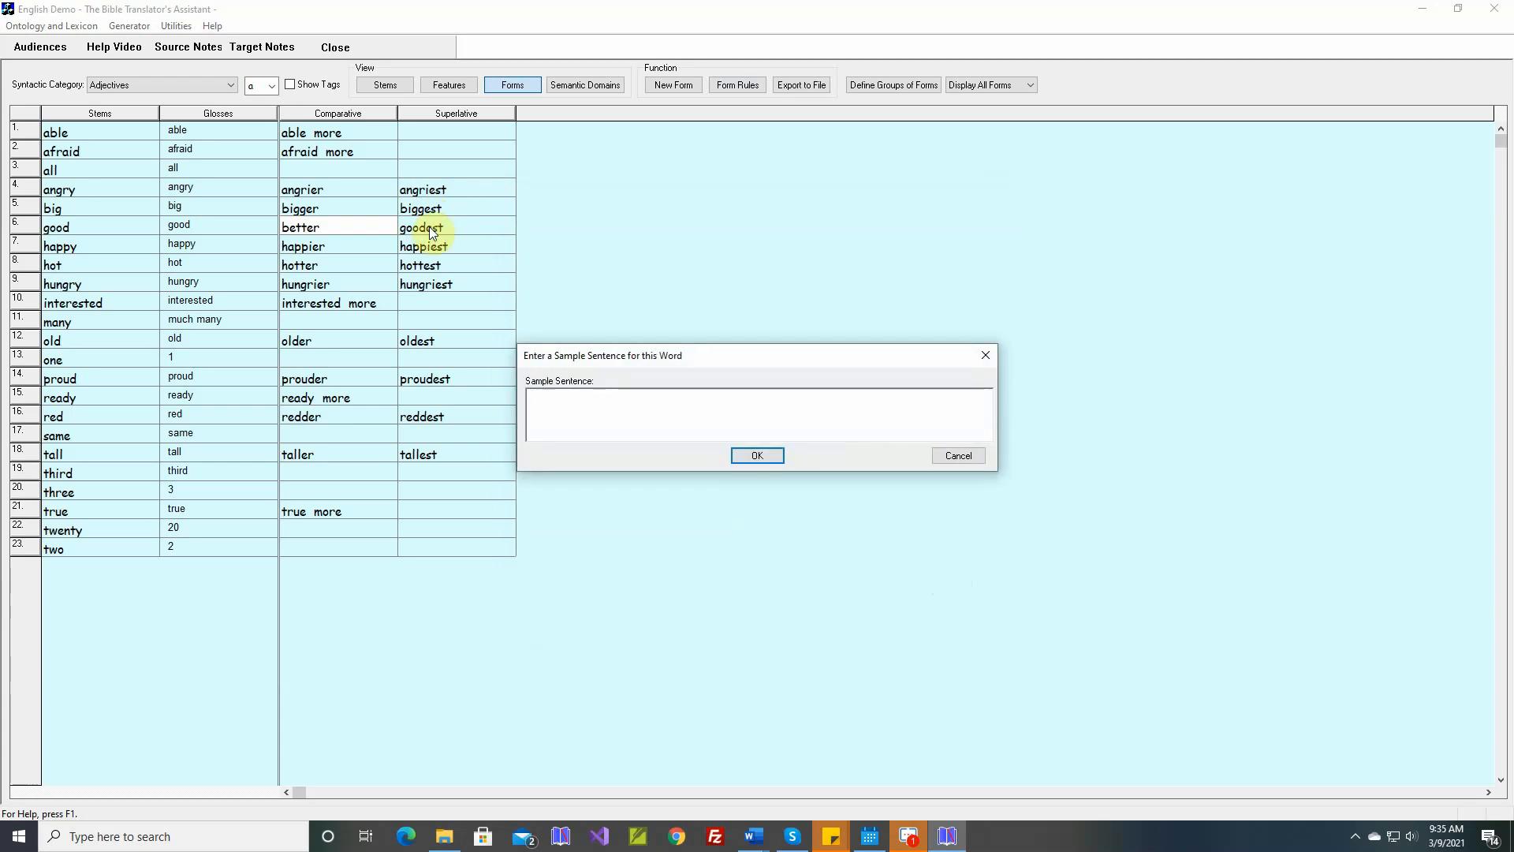
{"action": "key", "text": "Return"}
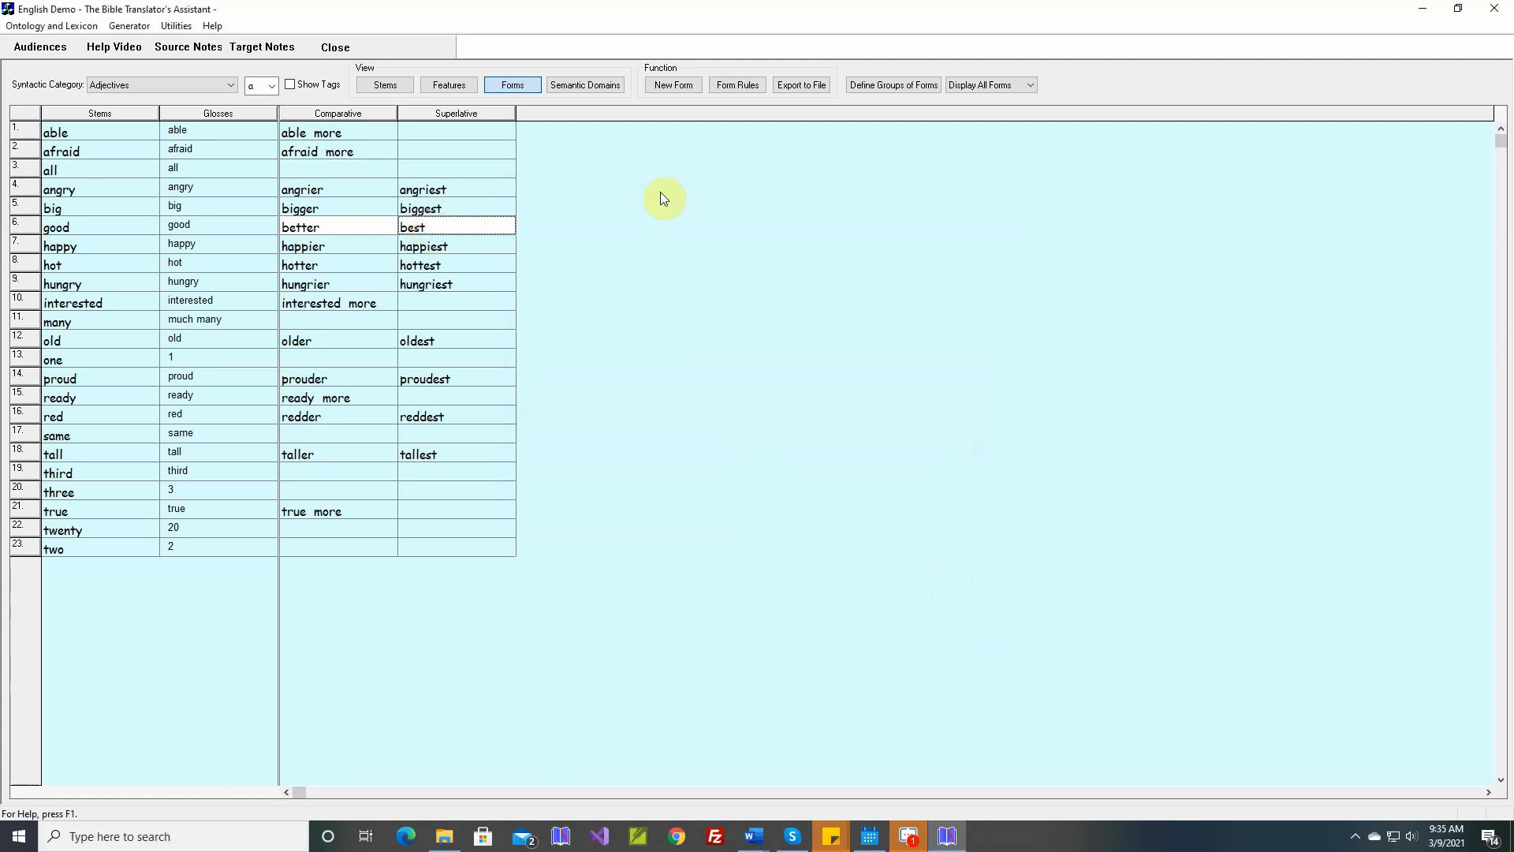
{"action": "left_click", "coordinate": [734, 88]}
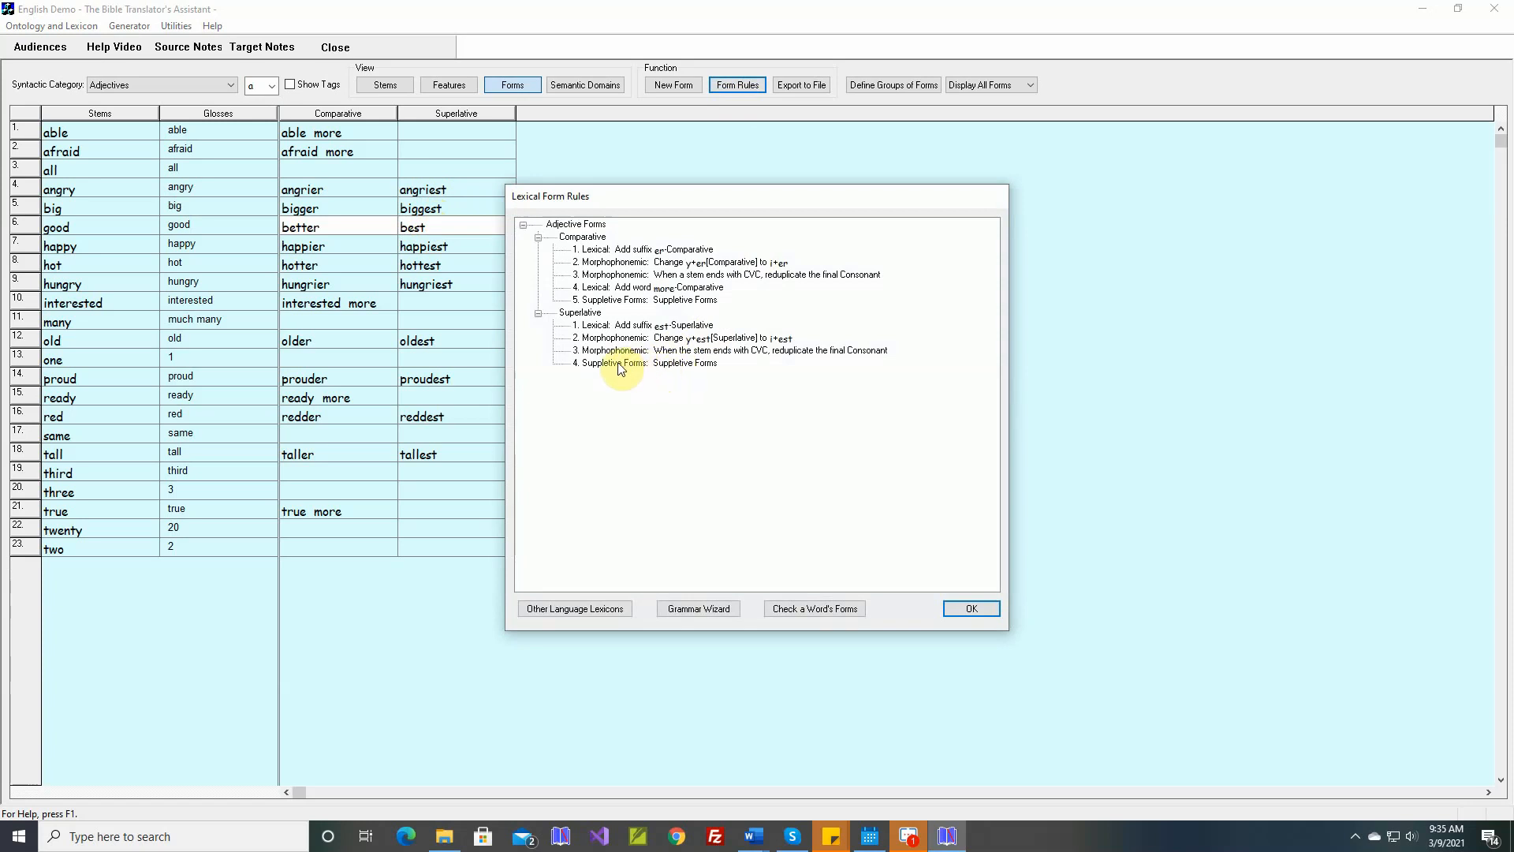
{"action": "left_click", "coordinate": [972, 608]}
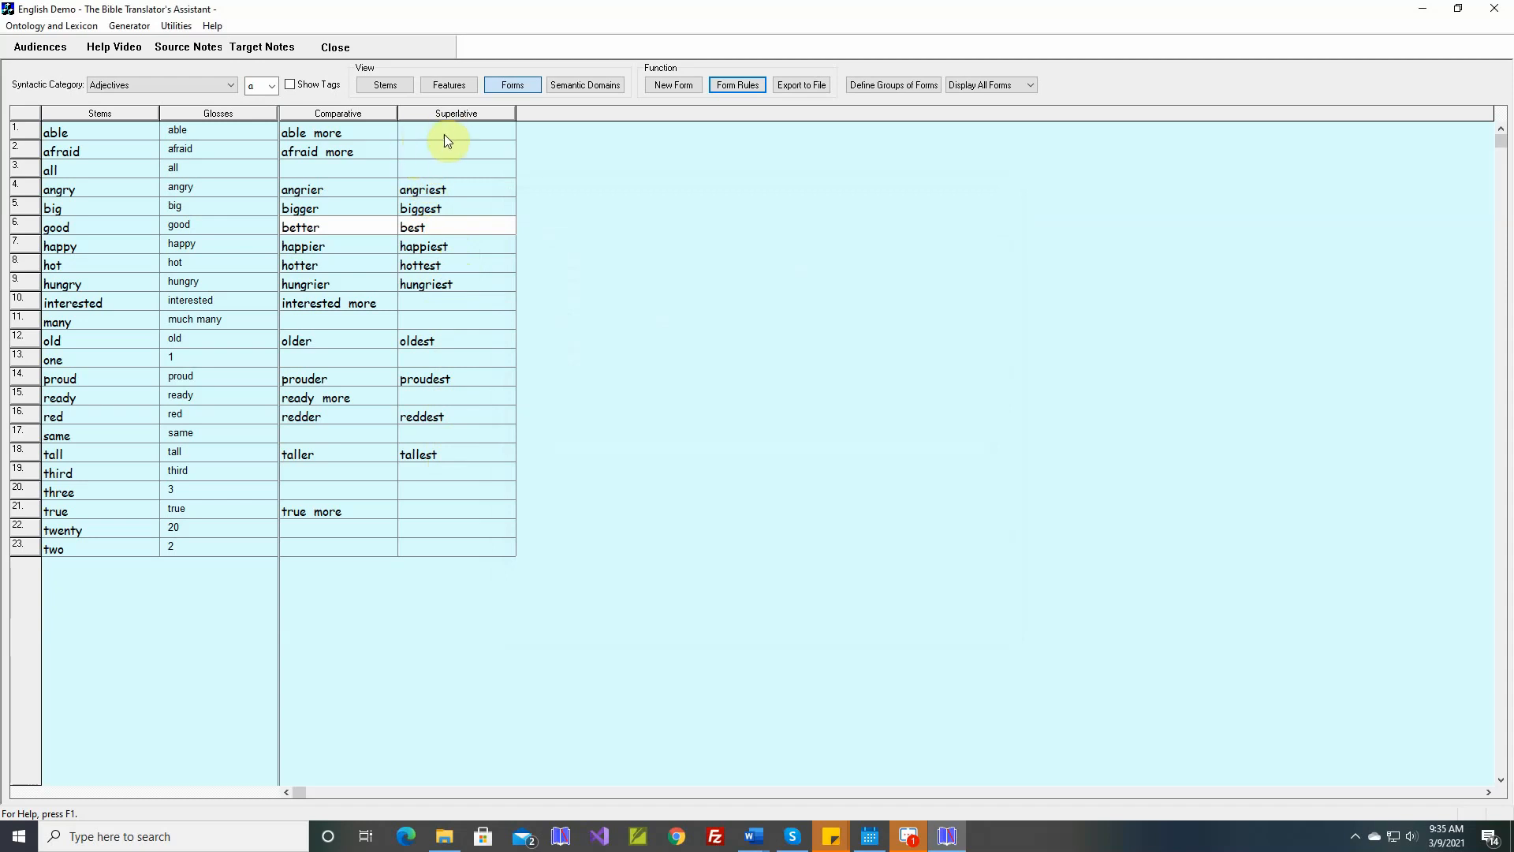
- Build a simple add-word lexical spellout rule with the Grammar Wizard, using the word "most" and the tag "Superlative"
{"action": "left_click", "coordinate": [737, 87]}
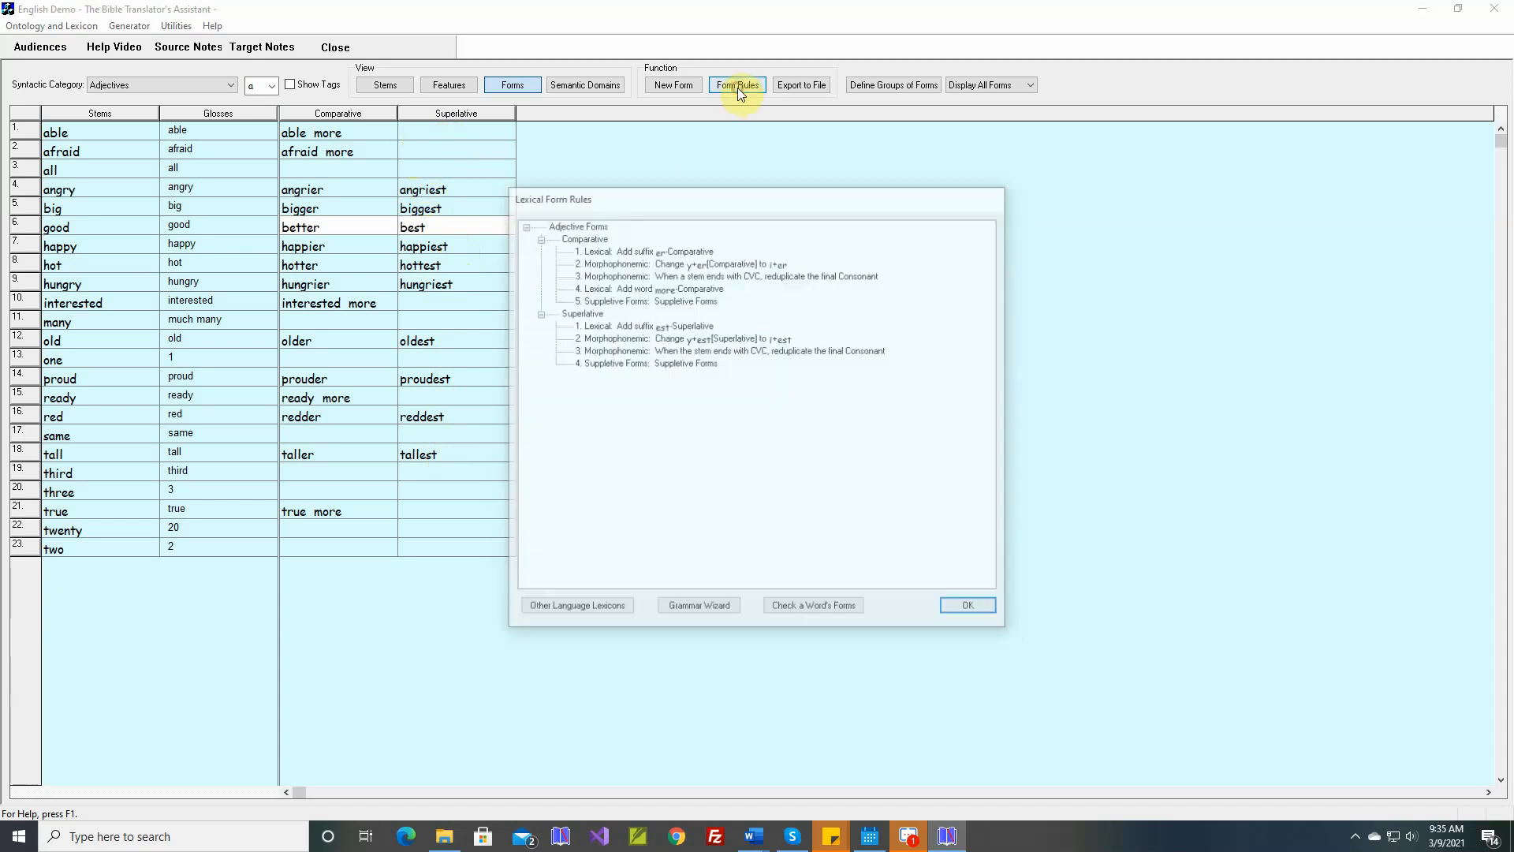
{"action": "left_click", "coordinate": [698, 609]}
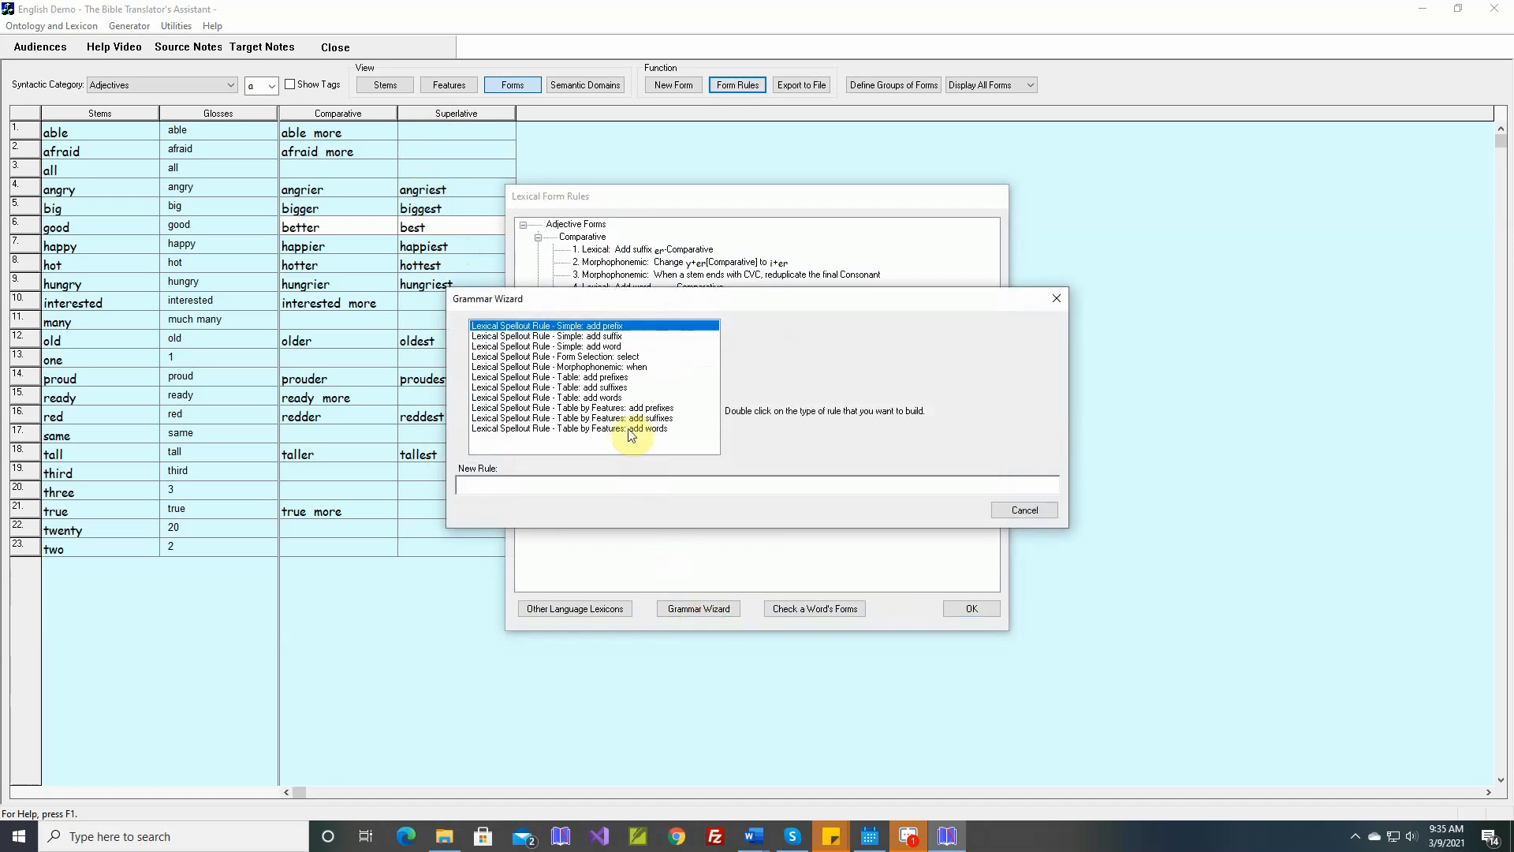
{"action": "left_click", "coordinate": [612, 347]}
{"action": "left_click", "coordinate": [612, 348]}
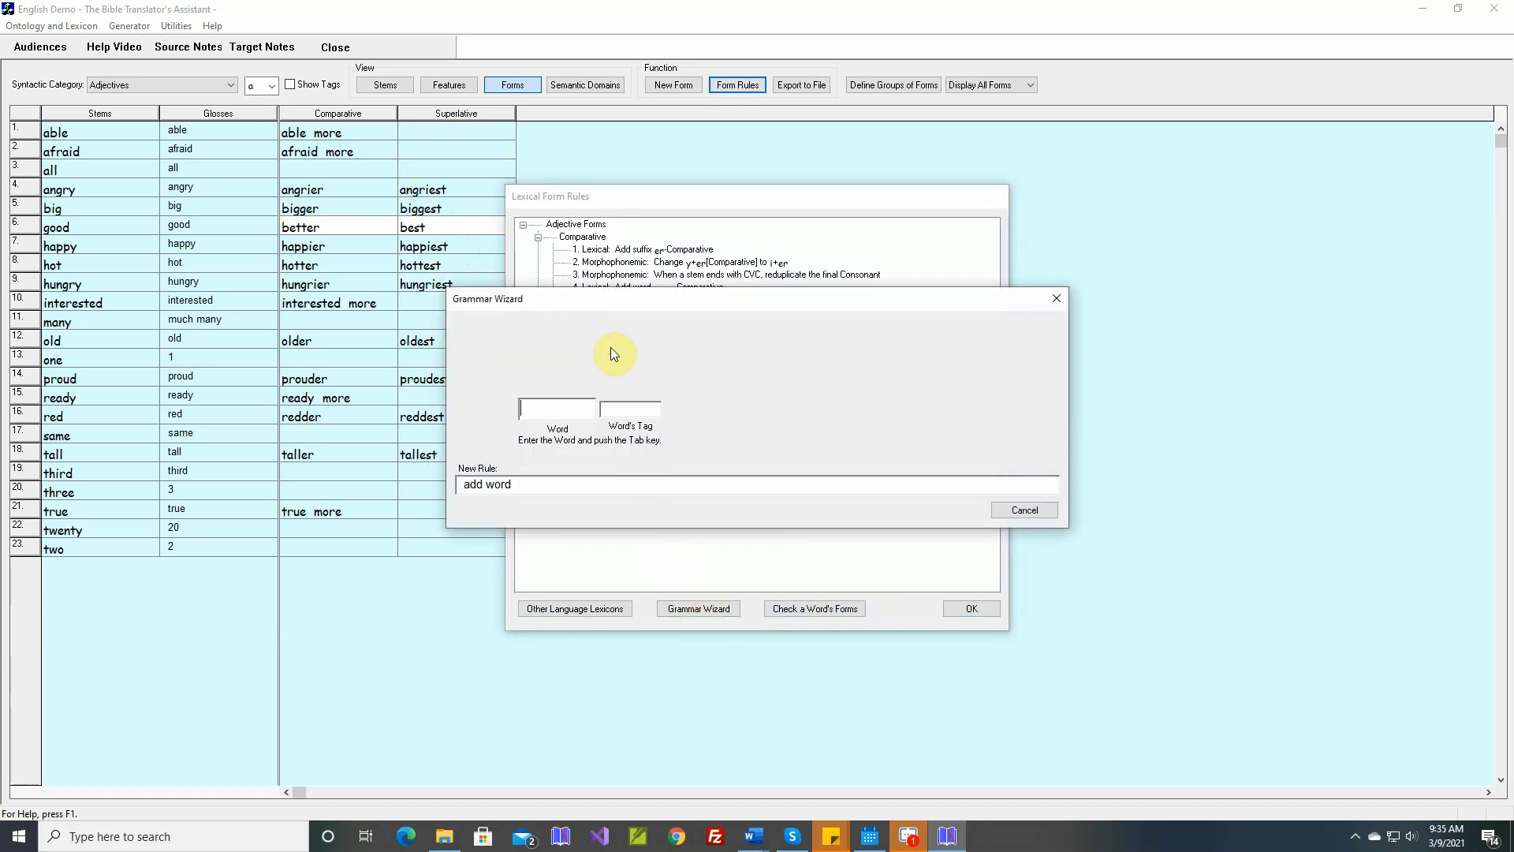
{"action": "type", "text": "most"}
{"action": "key", "text": "Tab"}
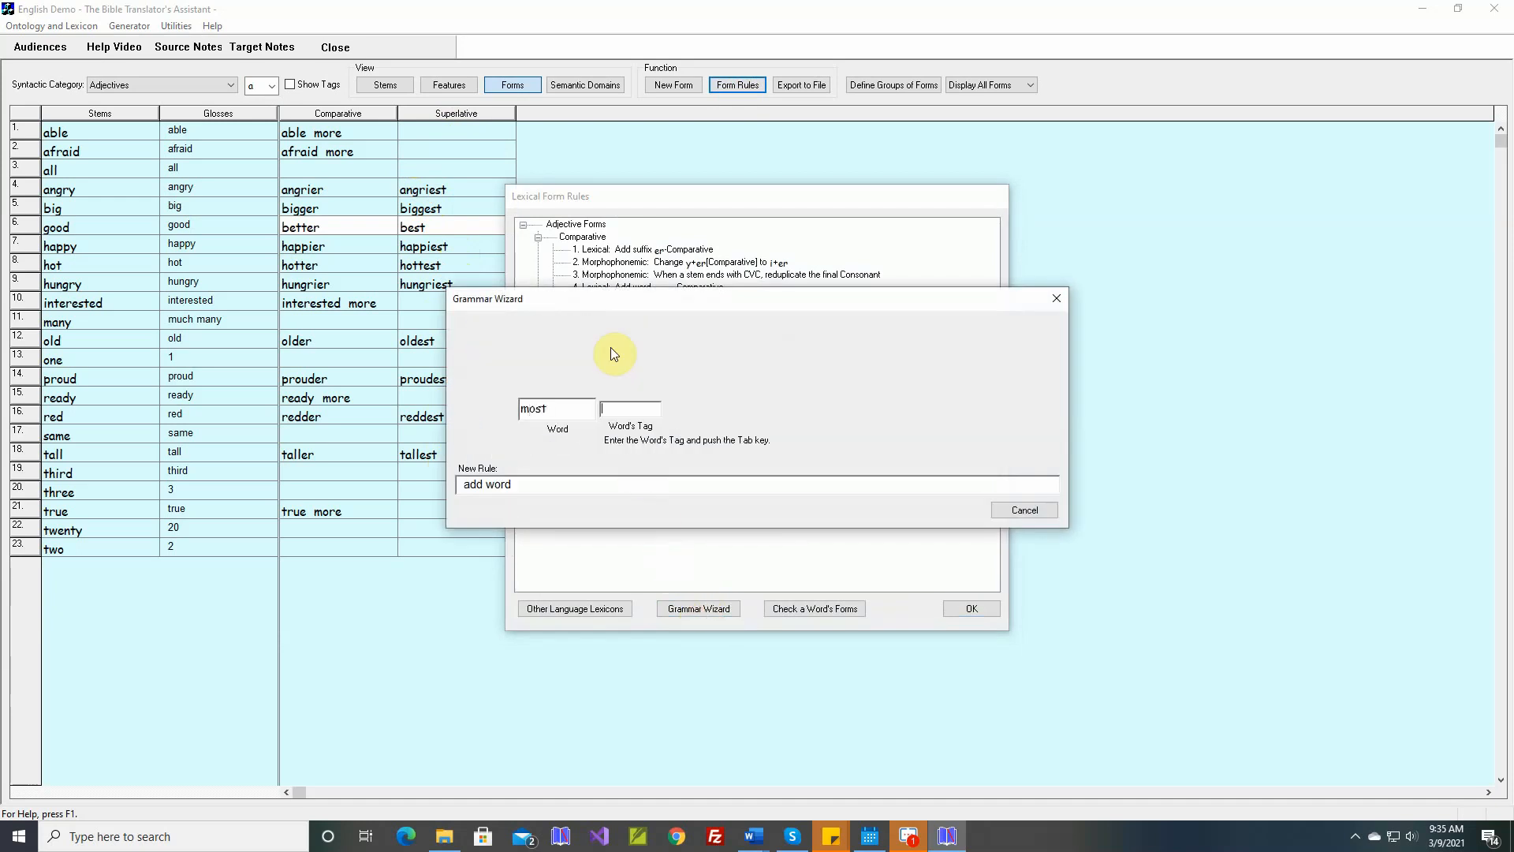
{"action": "type", "text": "Superlative"}
{"action": "key", "text": "Tab"}
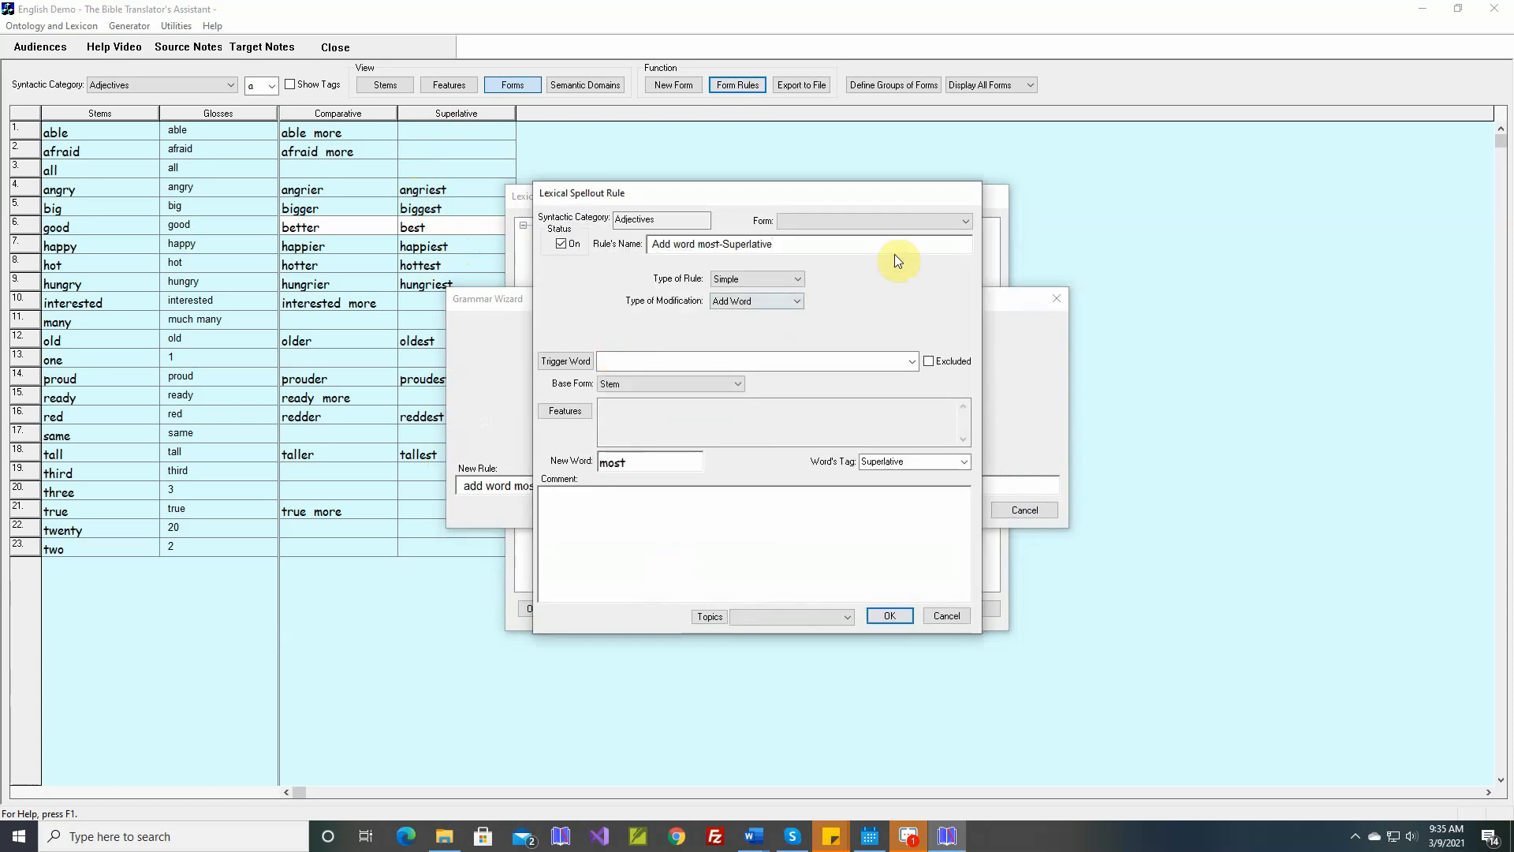
- Assign the new rule to the Superlative form and restrict it to adjectives whose Superlative Formation feature is 'most'
{"action": "left_click", "coordinate": [964, 222]}
{"action": "left_click", "coordinate": [852, 255]}
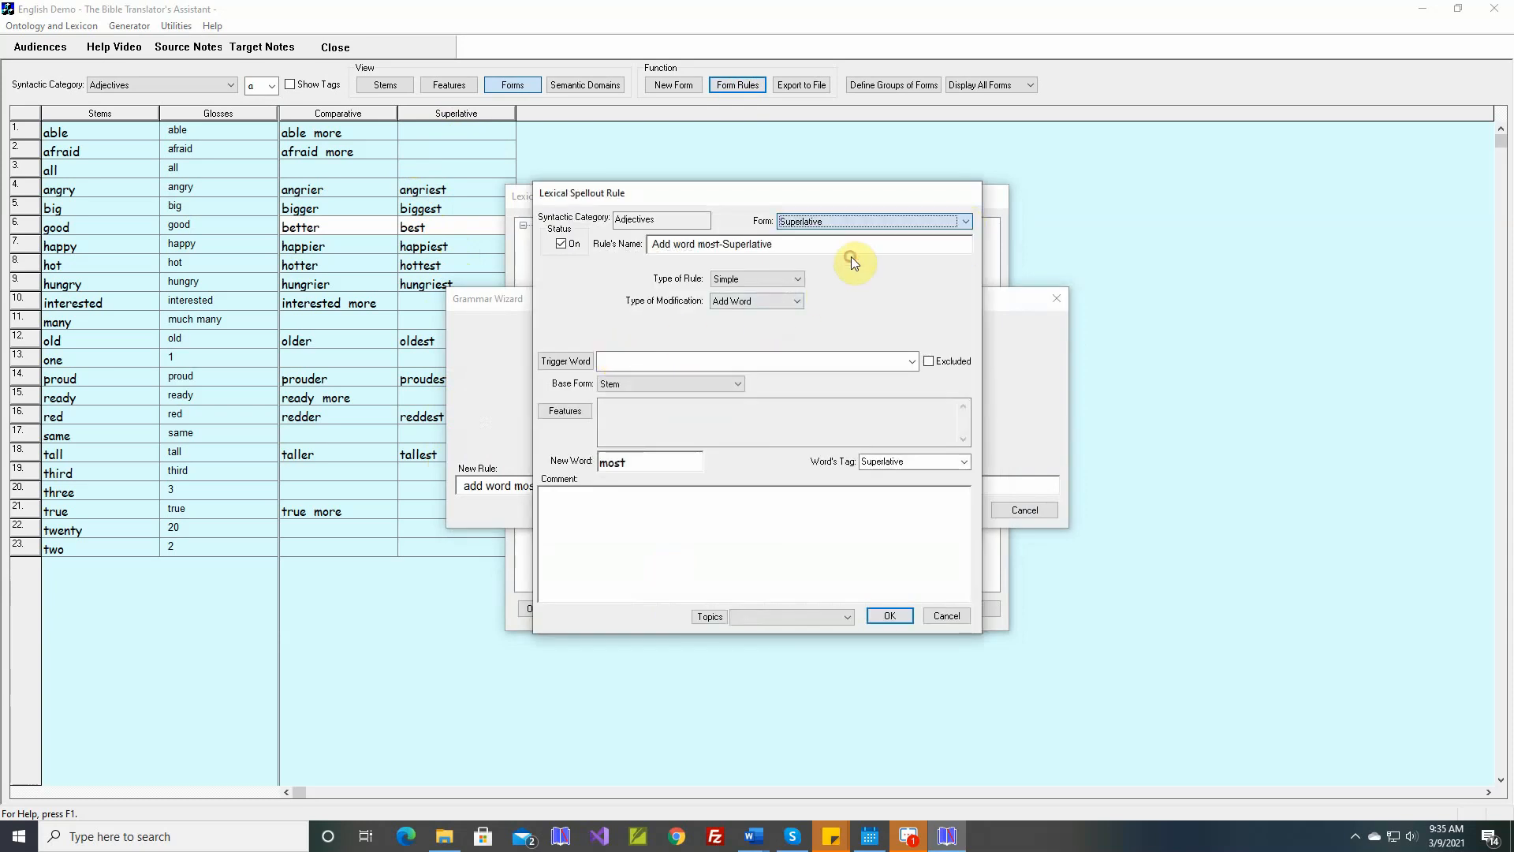
{"action": "left_click", "coordinate": [578, 410]}
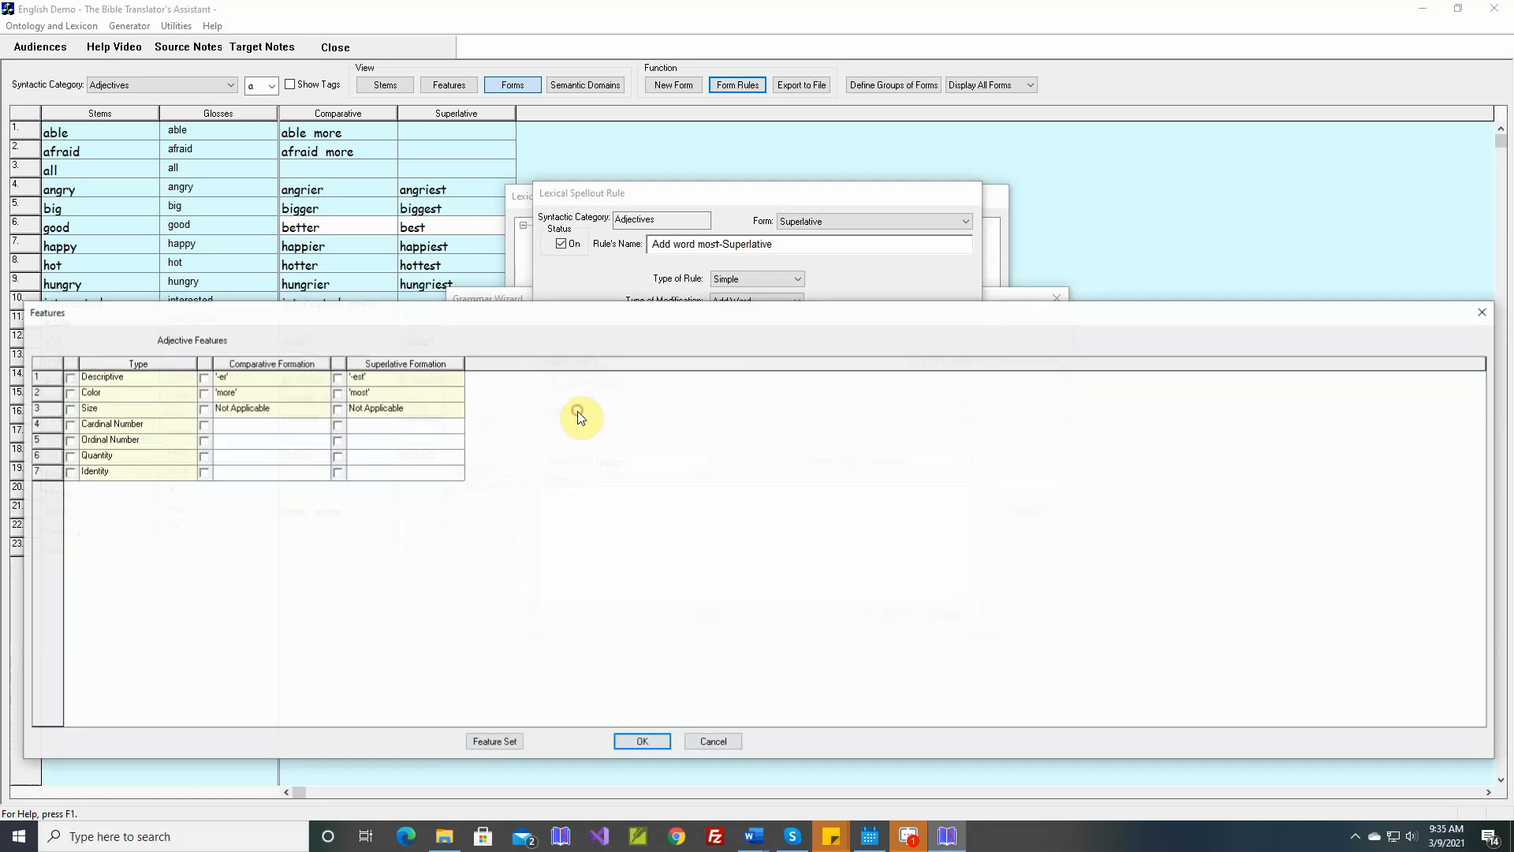
{"action": "left_click", "coordinate": [337, 393]}
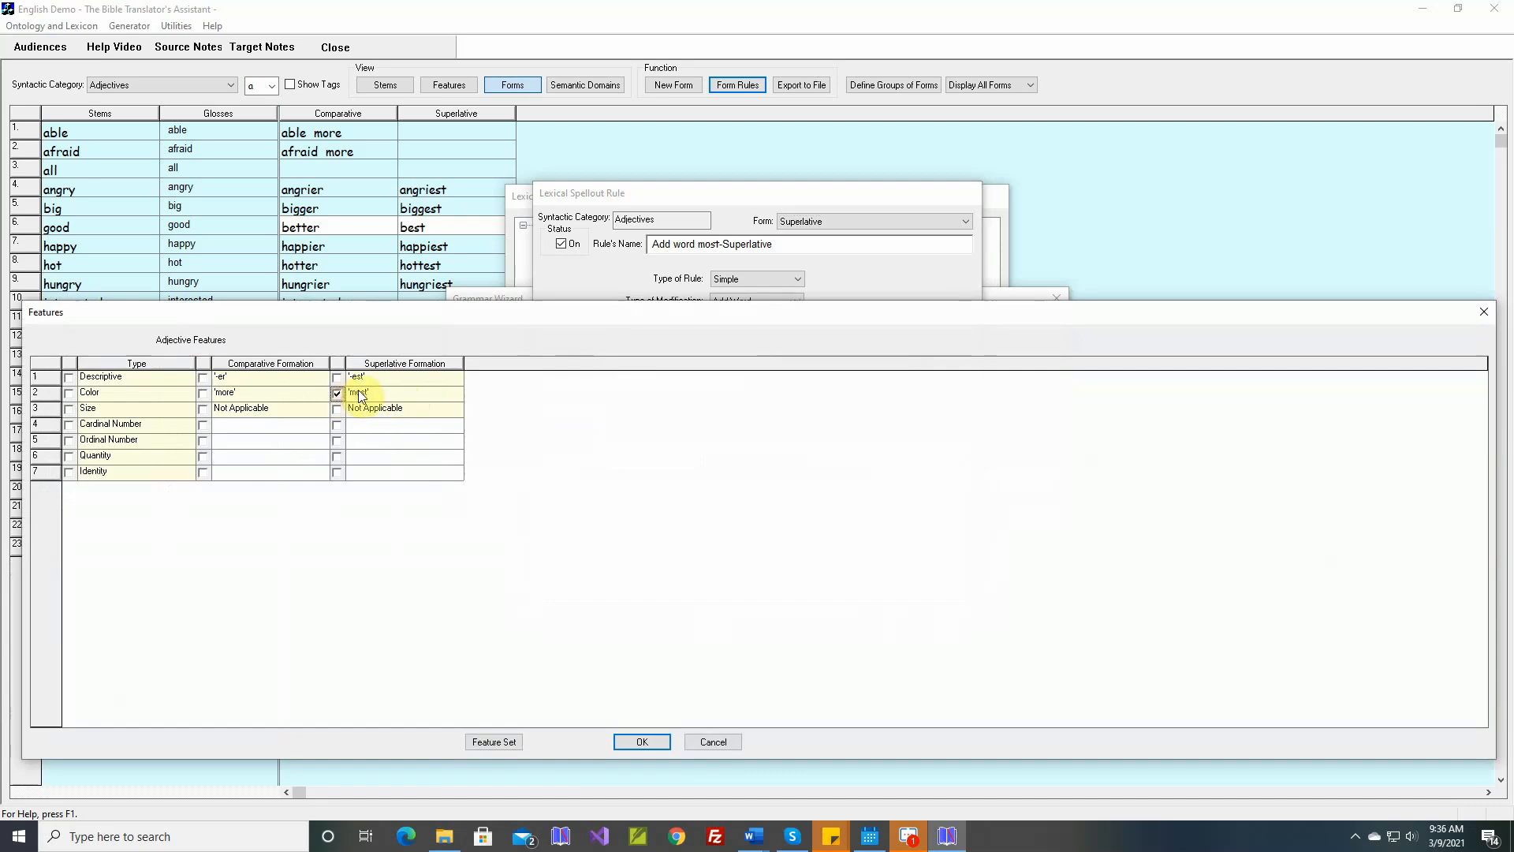
{"action": "left_click", "coordinate": [642, 741]}
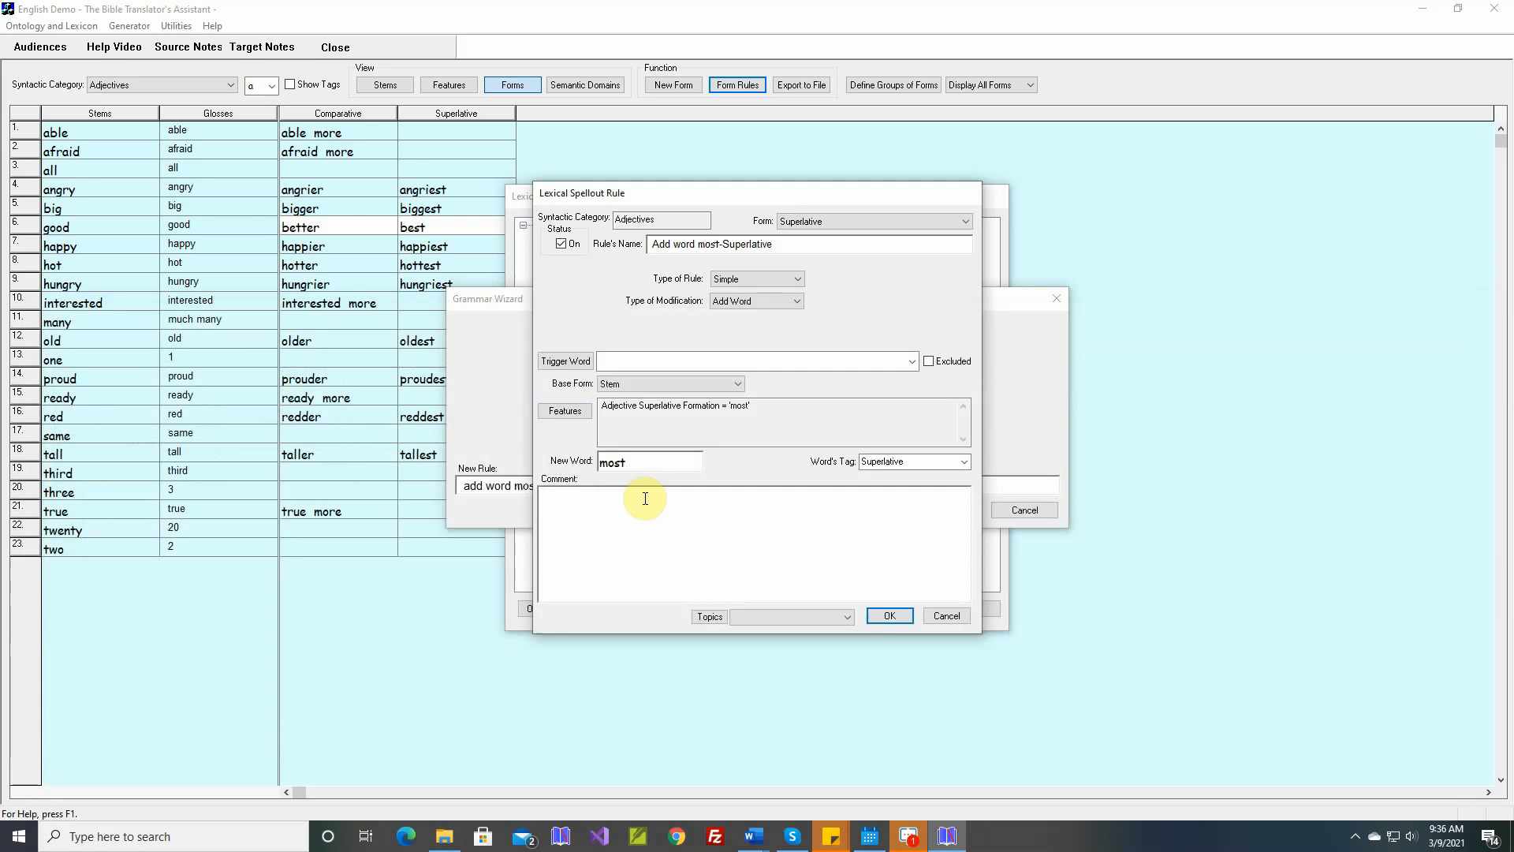
- Comment the rule with "most interested, most able" and save it
{"action": "left_click", "coordinate": [645, 497]}
{"action": "type", "text": "most itn"}
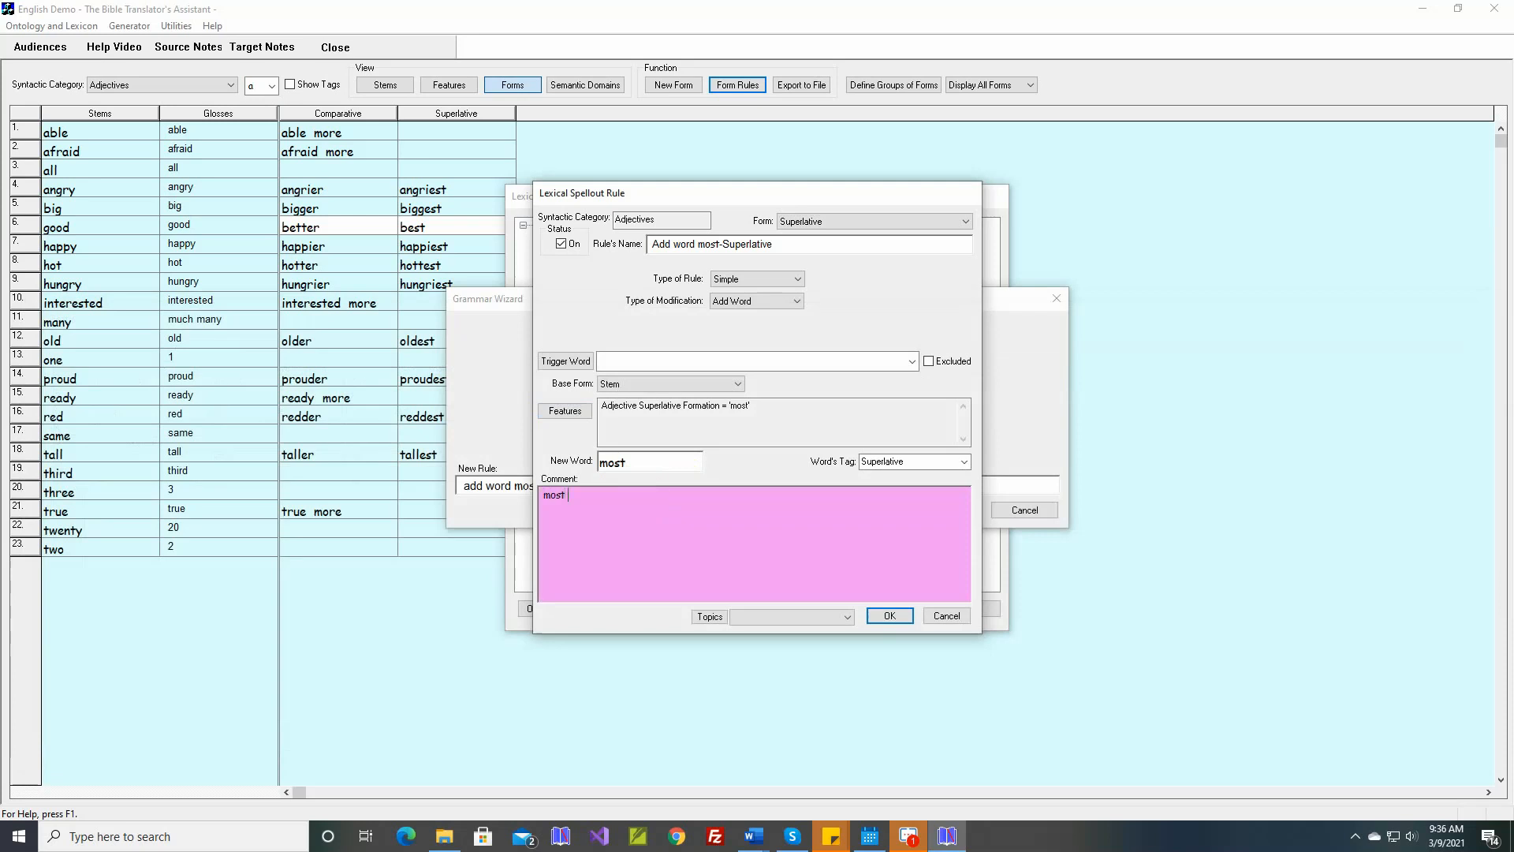
{"action": "key", "text": "BackSpace"}
{"action": "key", "text": "BackSpace"}
{"action": "type", "text": "nterested, most able"}
{"action": "left_click", "coordinate": [890, 616]}
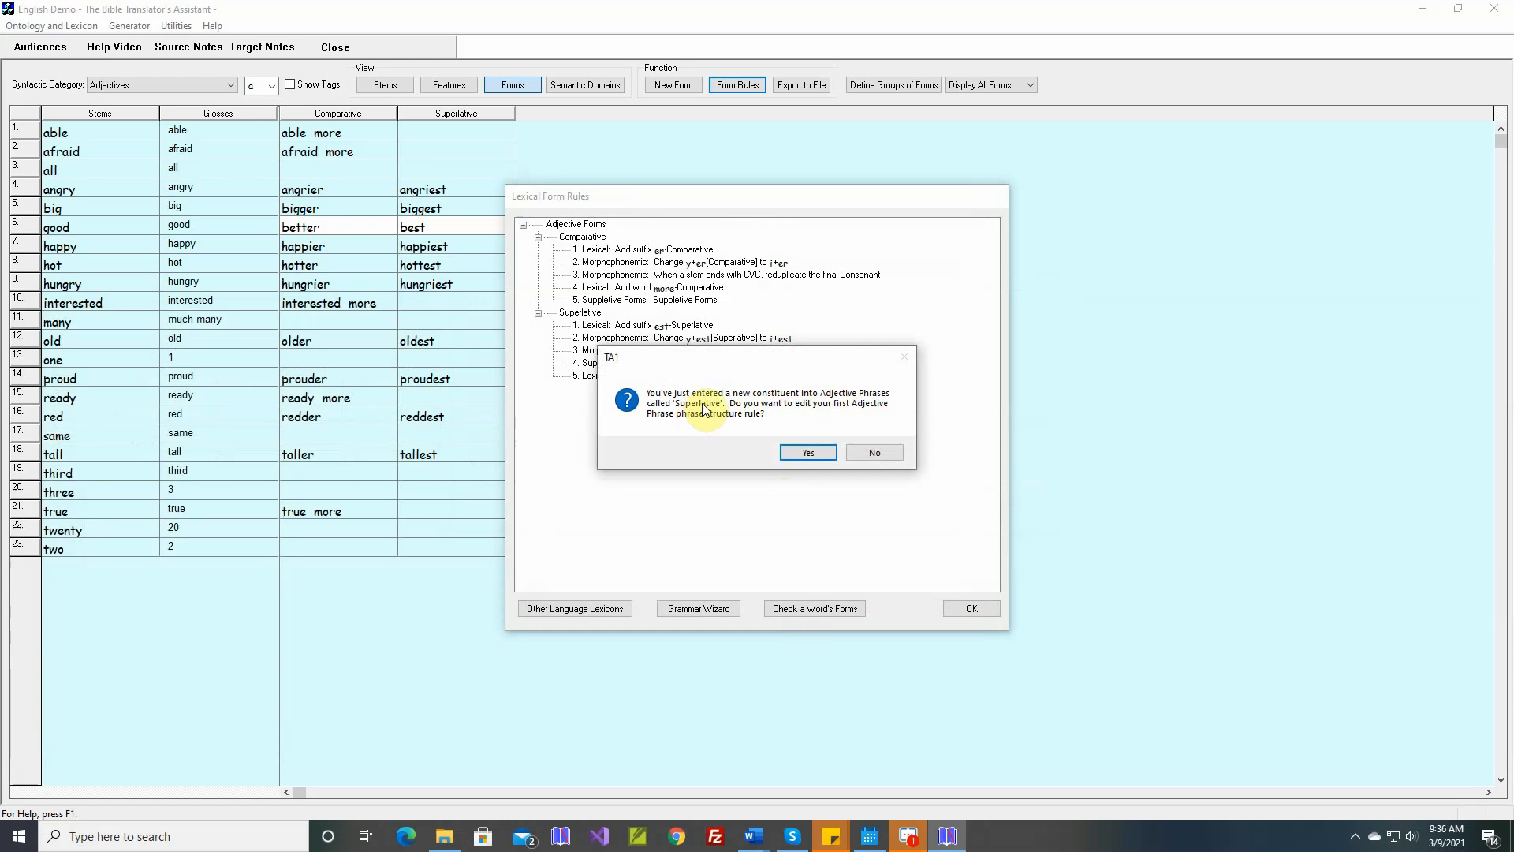
- Edit the first Adjective Phrase structure rule, moving the Superlative constituent into Pre-Head Modifiers just before Comparative, and save it
{"action": "left_click_drag", "start_coordinate": [785, 355], "coordinate": [785, 450]}
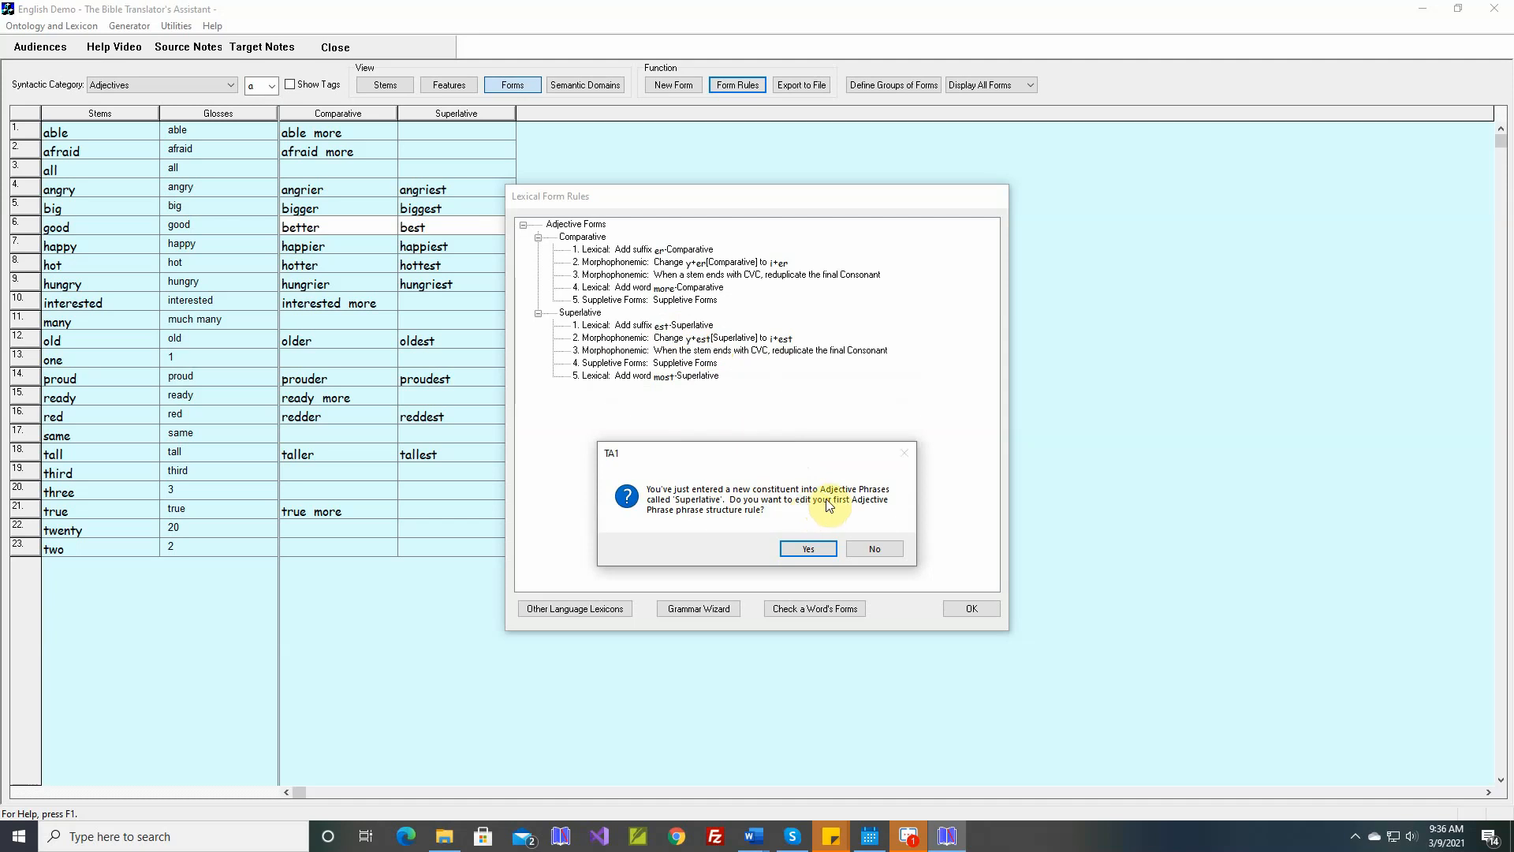
{"action": "left_click", "coordinate": [808, 548]}
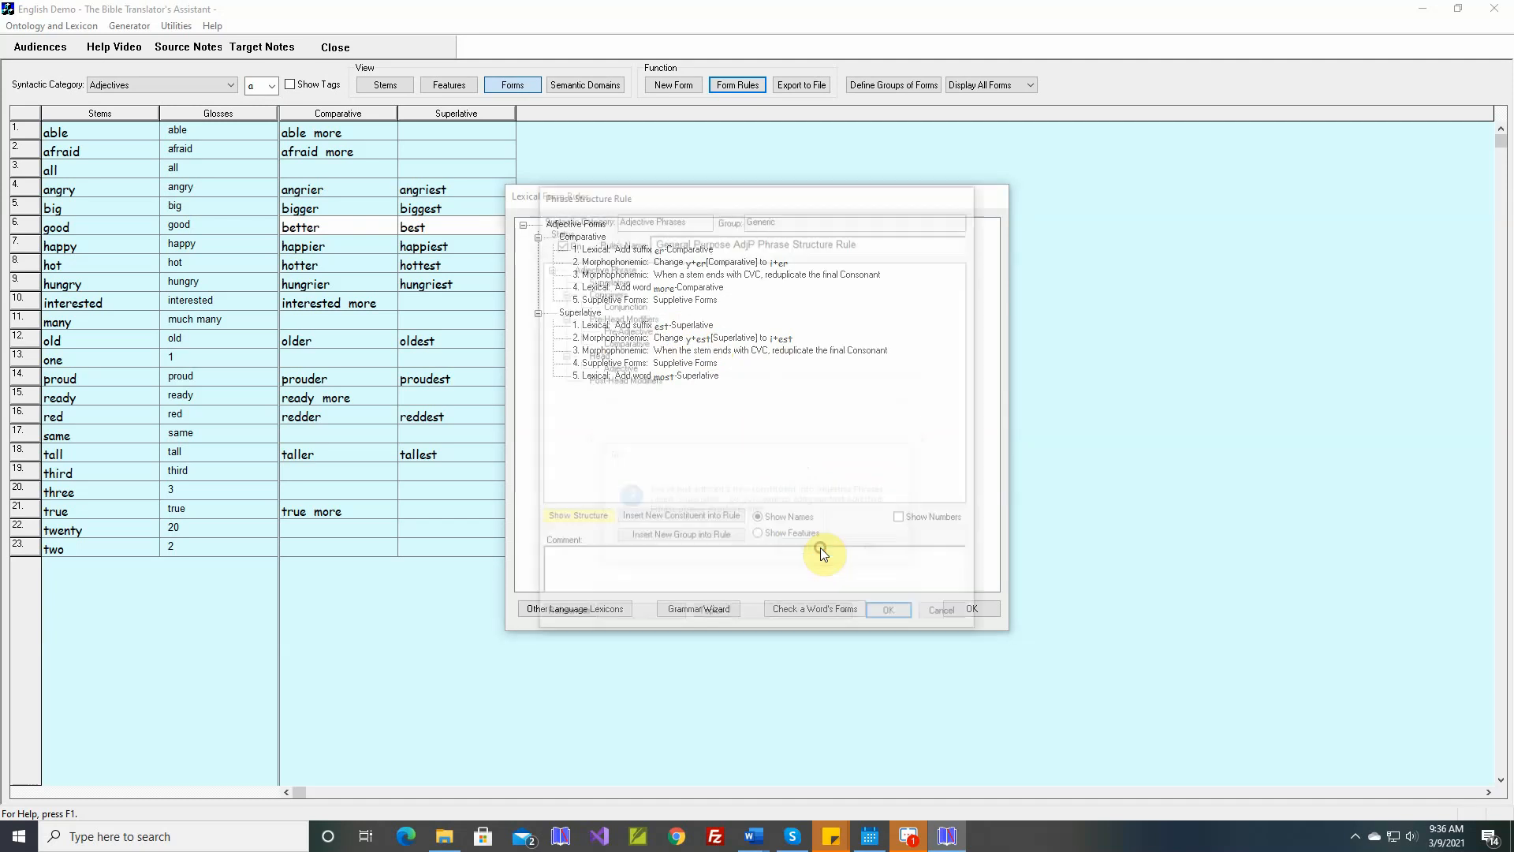
{"action": "left_click", "coordinate": [616, 281]}
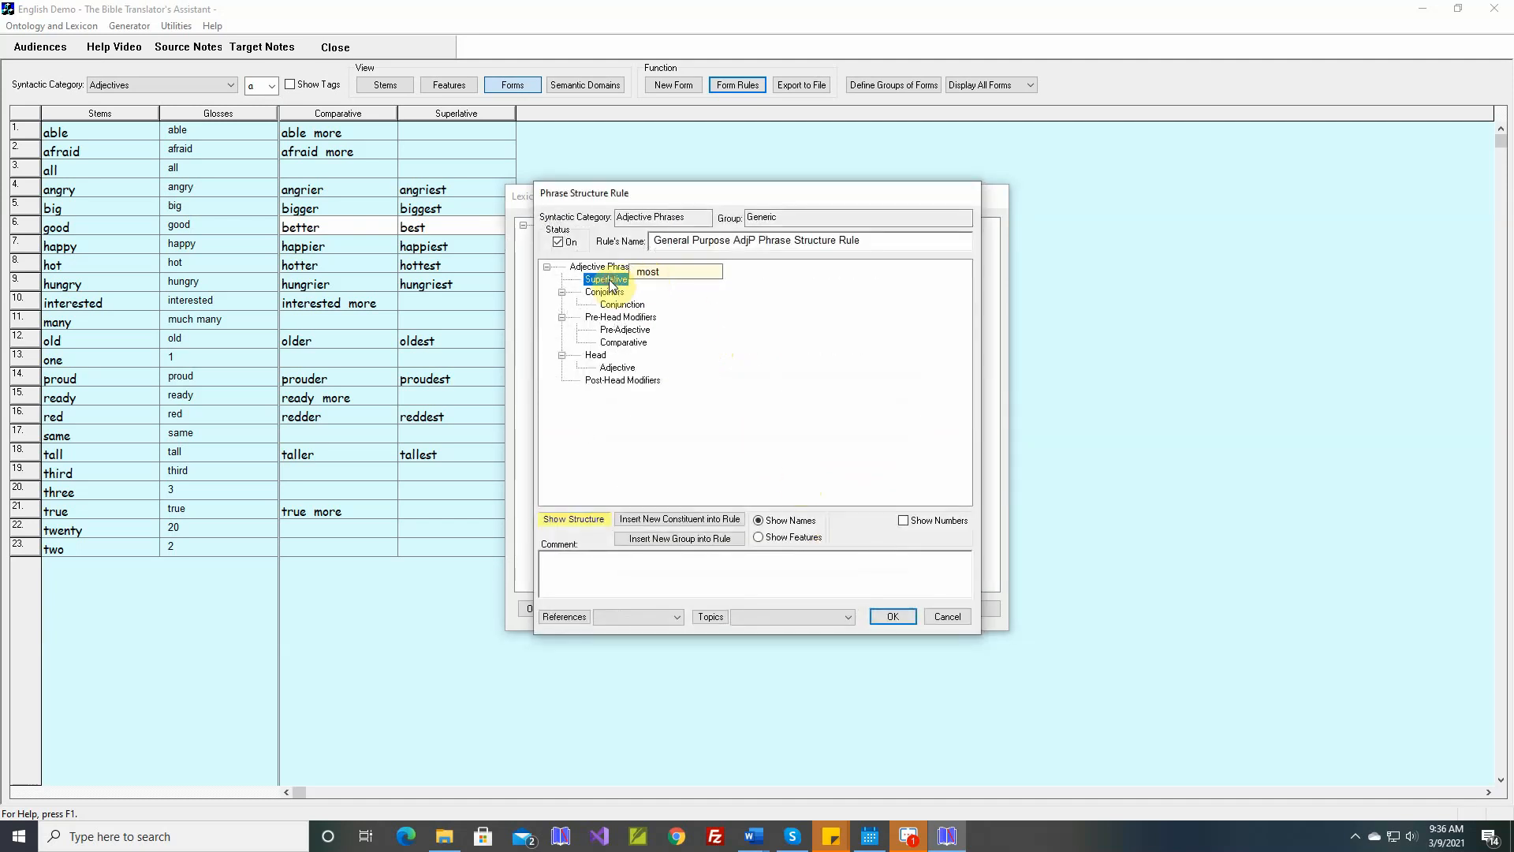
{"action": "left_click_drag", "start_coordinate": [612, 285], "coordinate": [627, 342]}
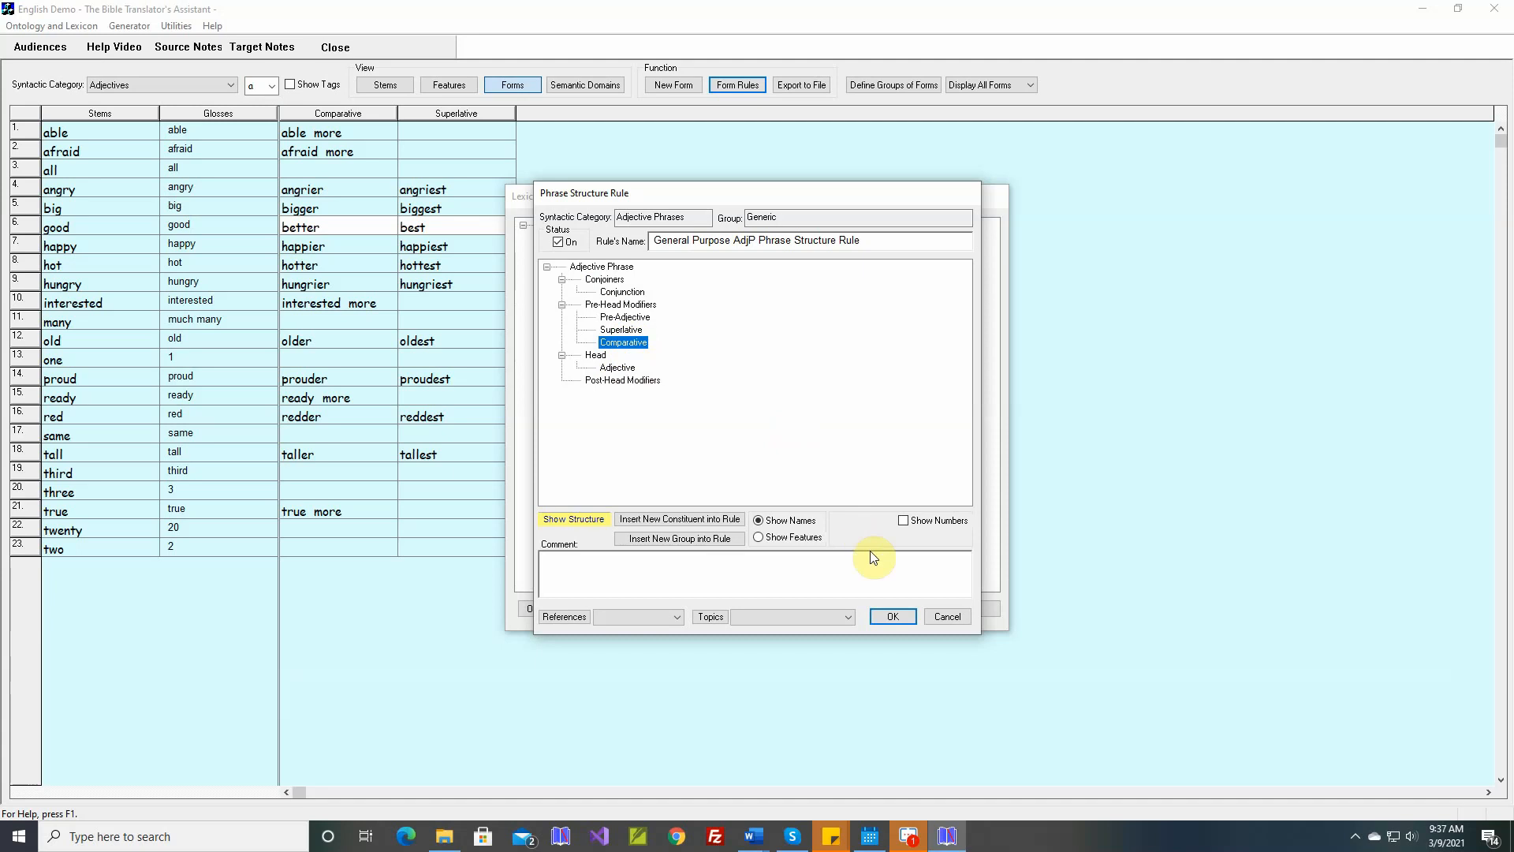
{"action": "left_click", "coordinate": [888, 616]}
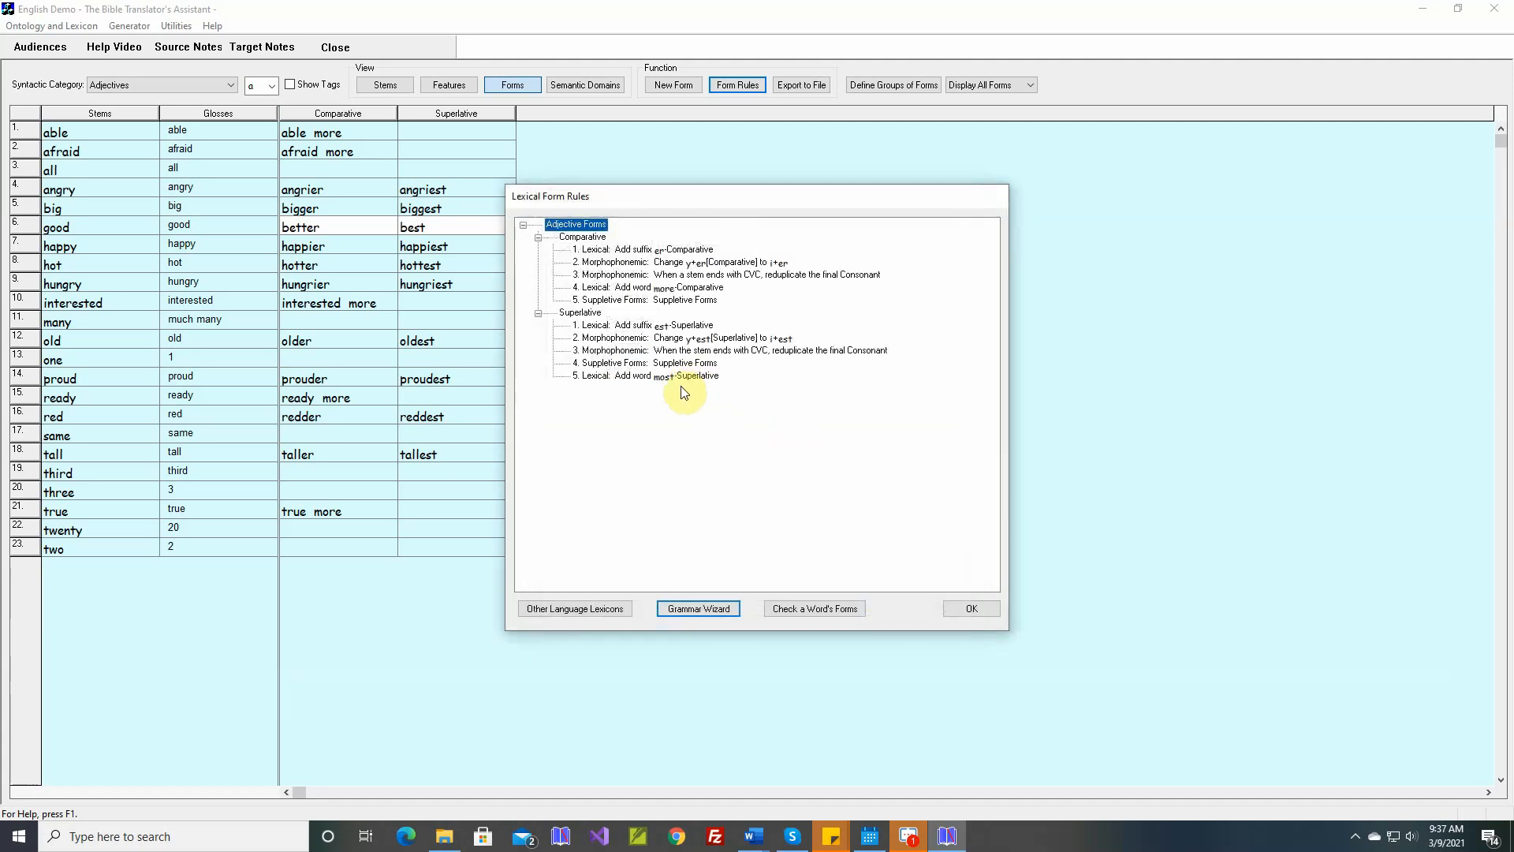
- Move the superlative Suppletive Forms rule after the "Add word most" rule and apply the form rules
{"action": "left_click", "coordinate": [625, 364]}
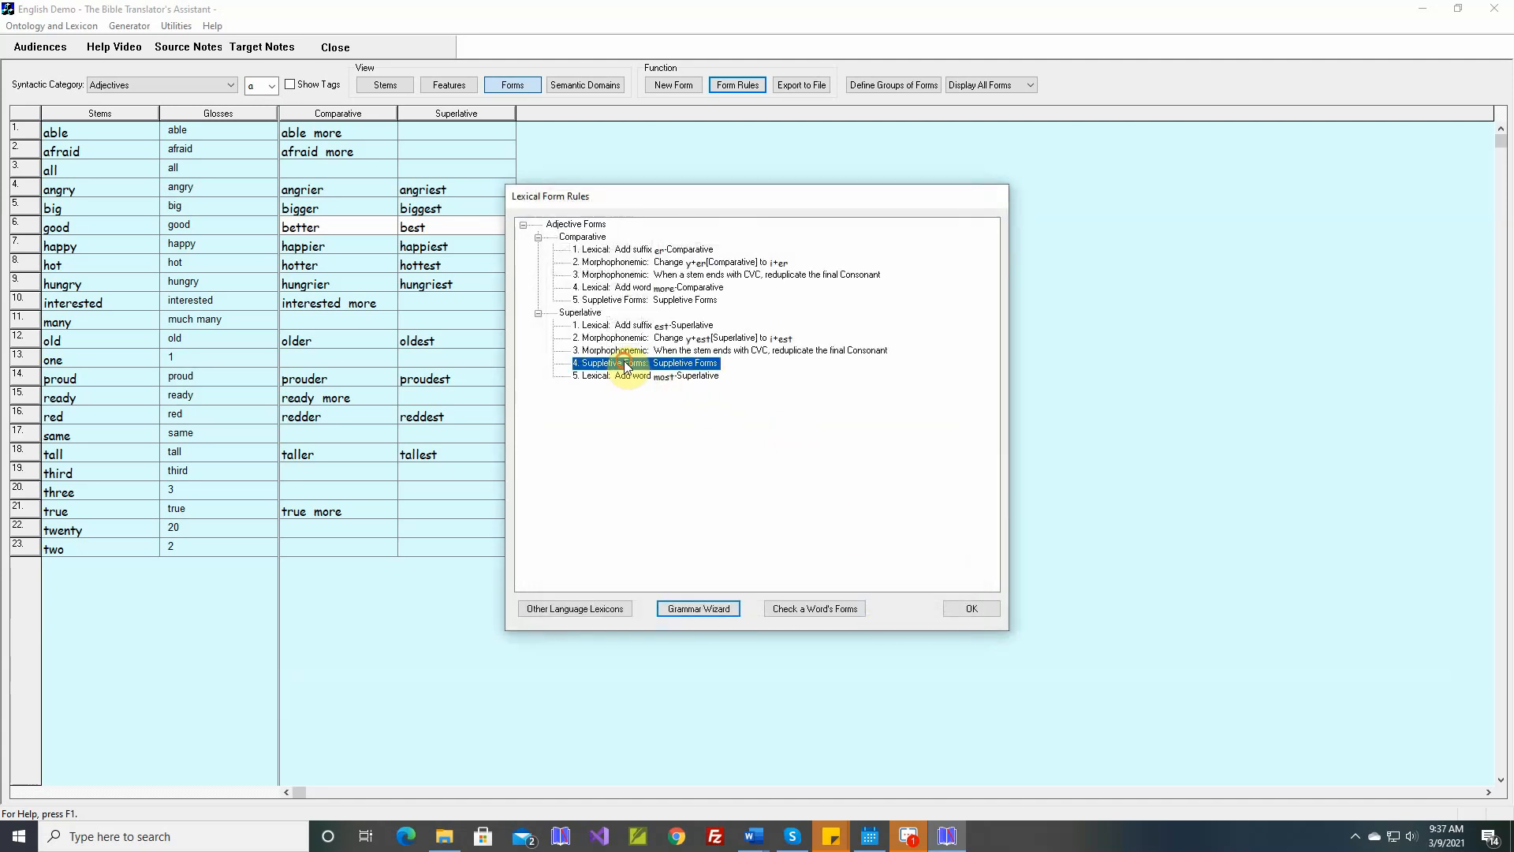
{"action": "left_click_drag", "start_coordinate": [624, 363], "coordinate": [624, 381]}
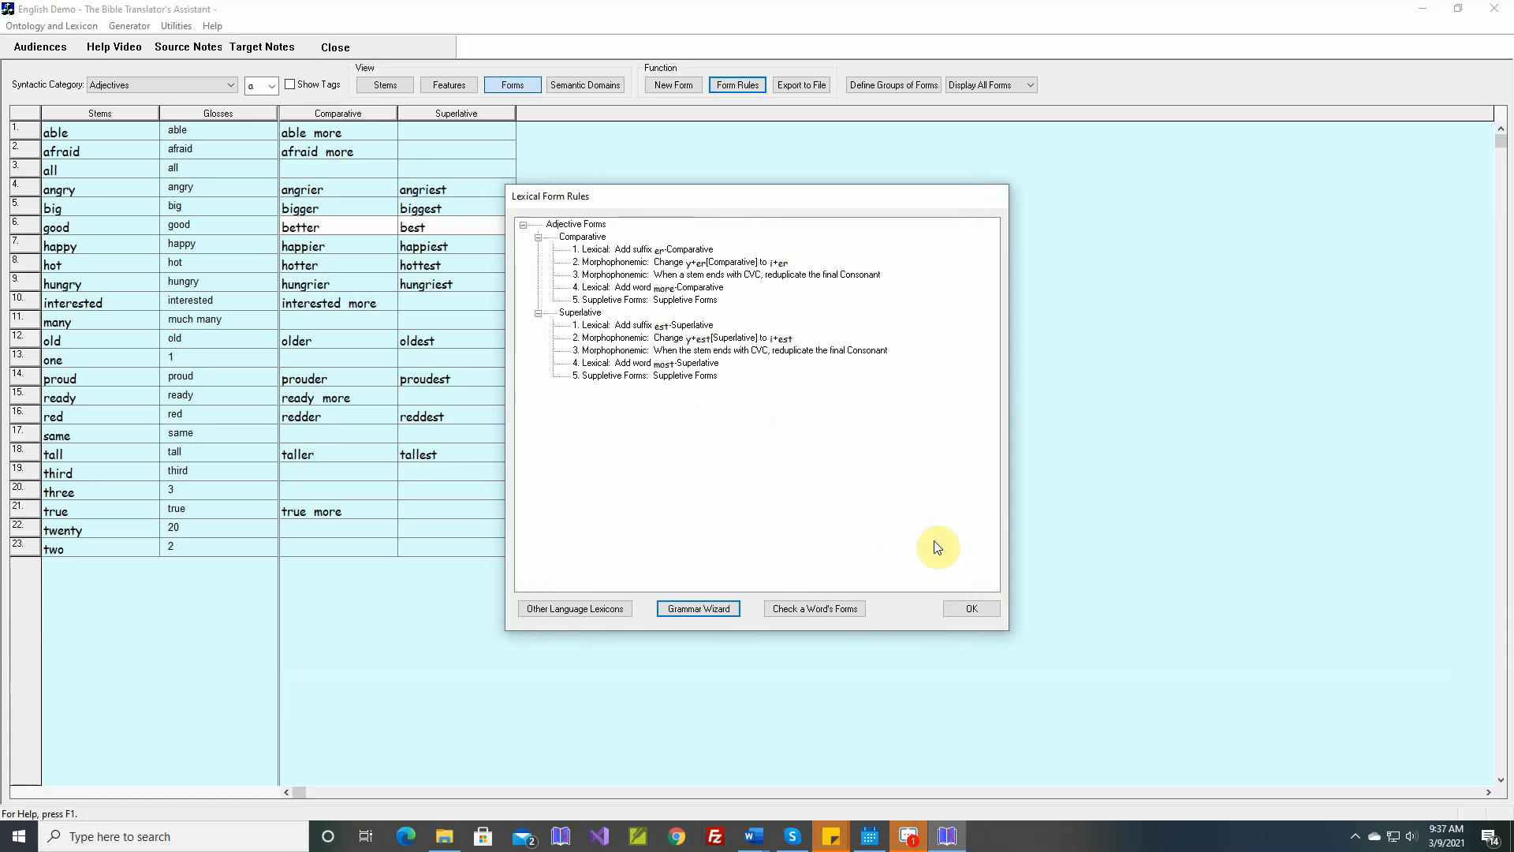
{"action": "left_click", "coordinate": [974, 608]}
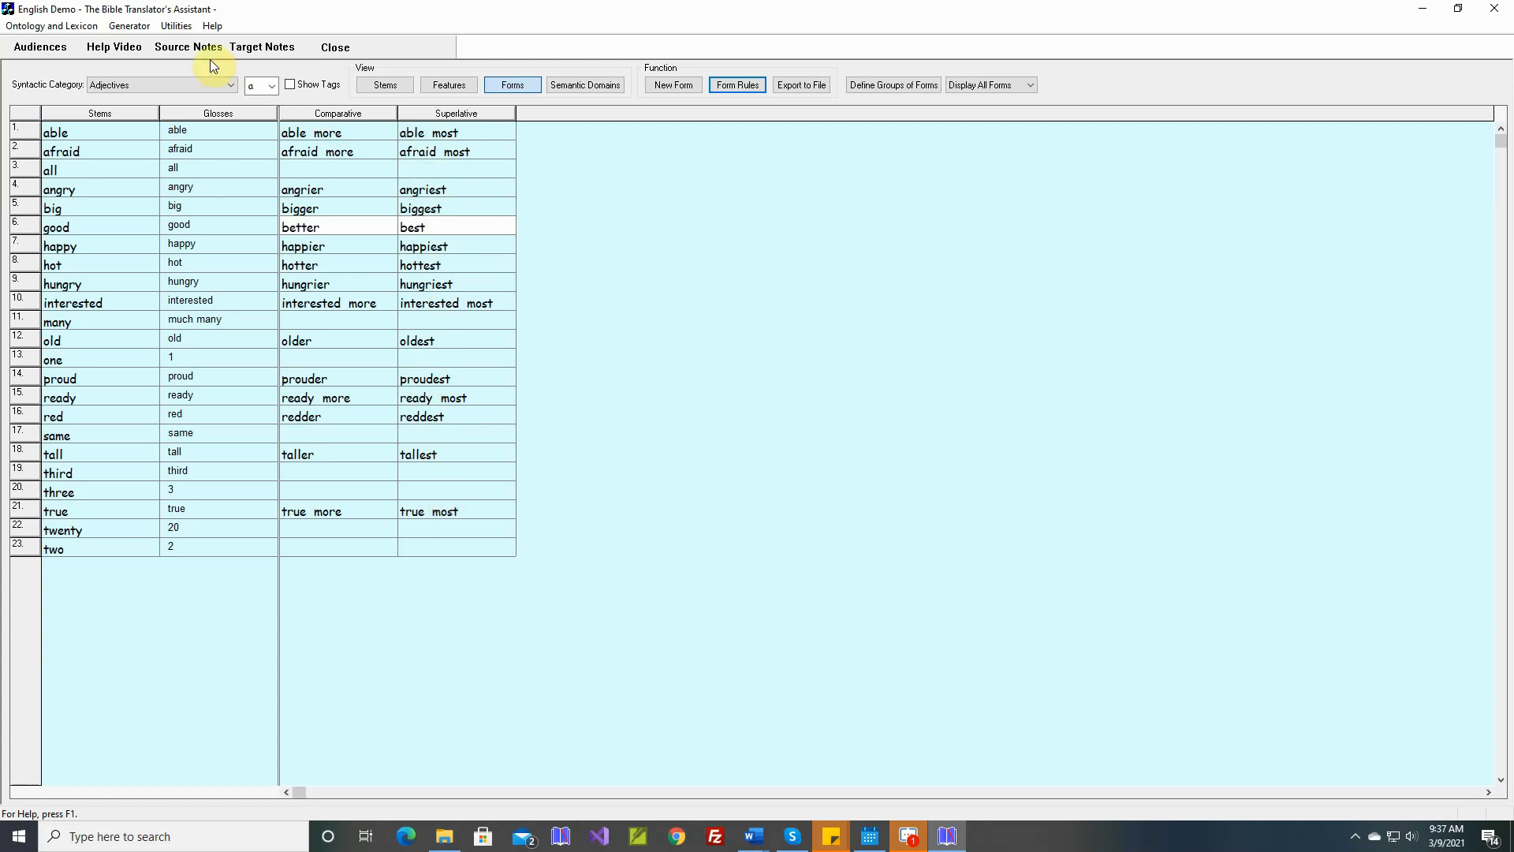
- Open the target language setup page for the English Demo project
{"action": "left_click", "coordinate": [178, 28]}
{"action": "left_click", "coordinate": [189, 44]}
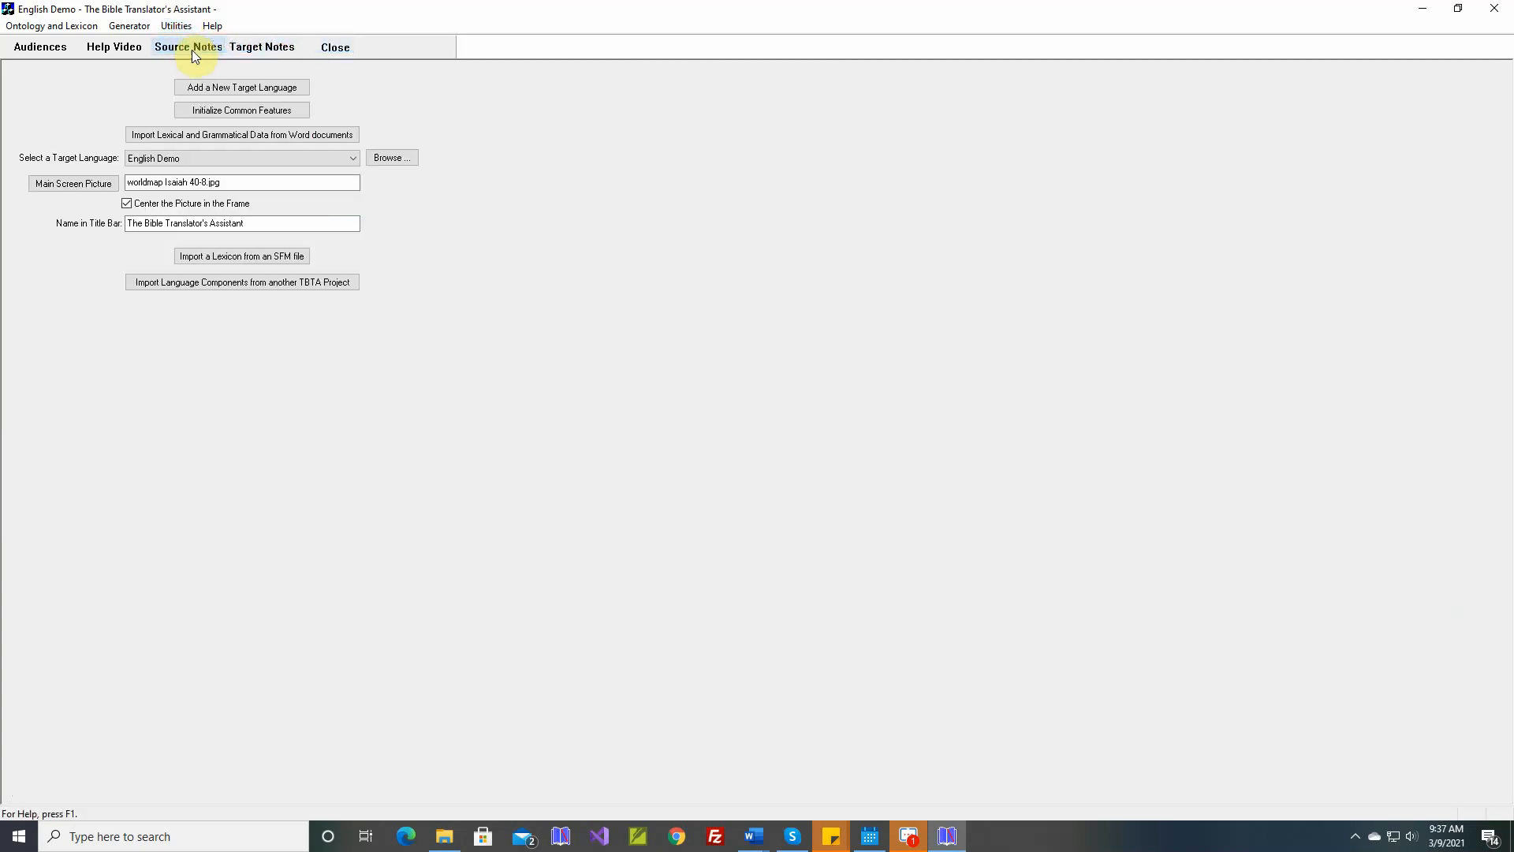